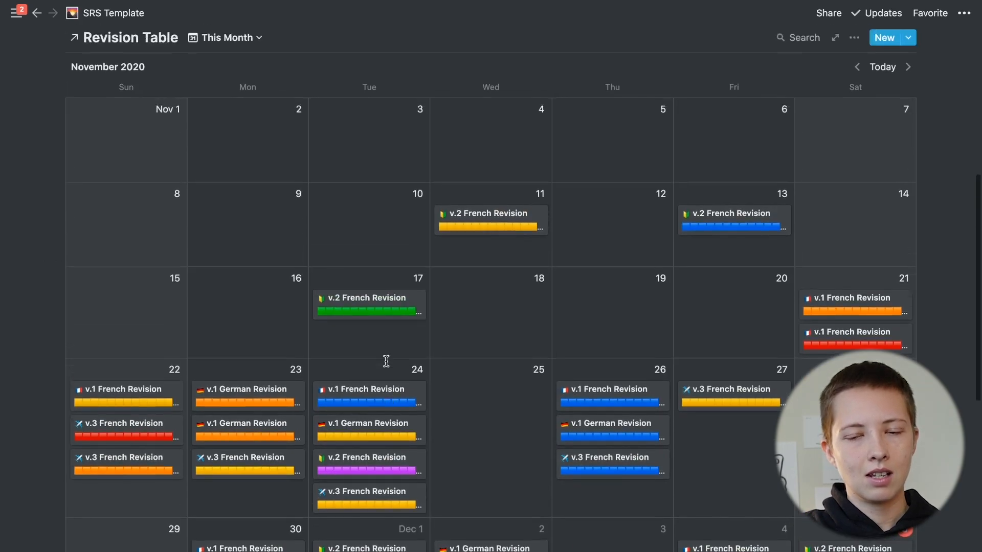
Review the November revision calendar and open the revision 1 entry of the v.1 French Words table as a full page
scroll(387, 366, "down", 13)
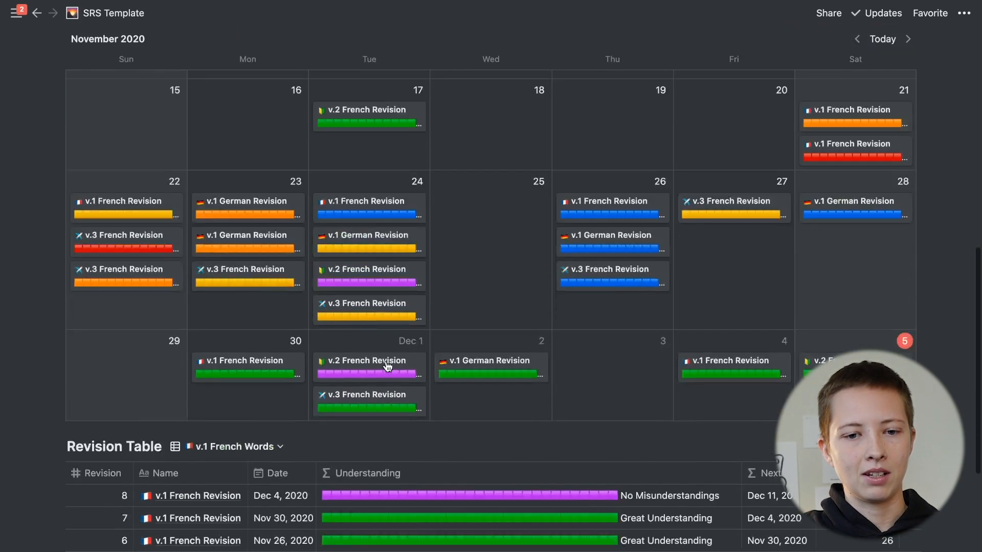
scroll(357, 449, "up", 15)
scroll(357, 449, "up", 1)
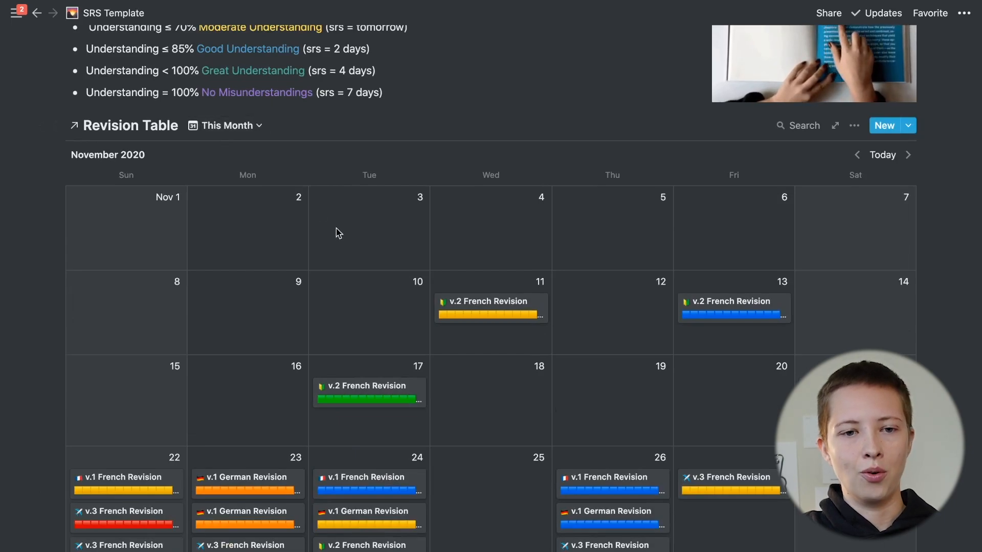
scroll(336, 233, "down", 20)
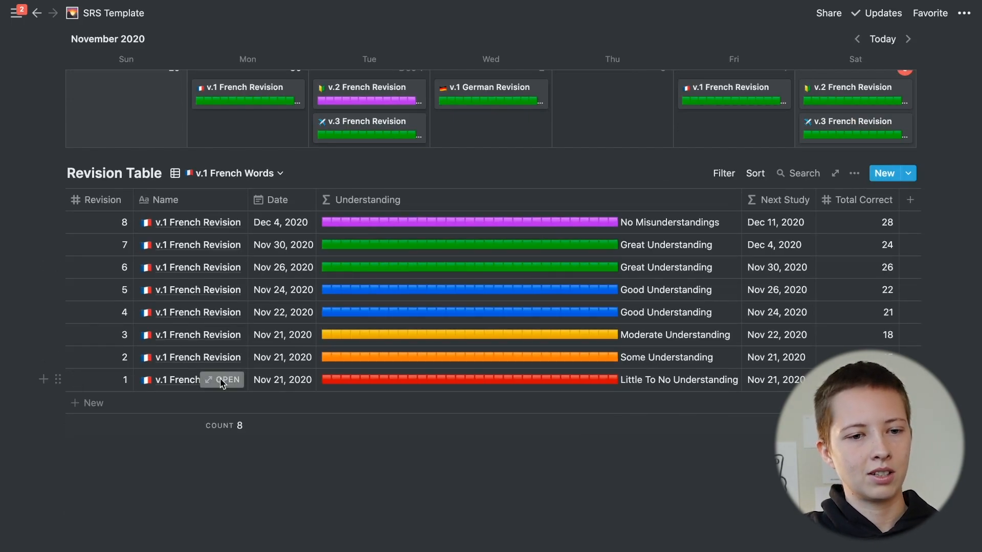
left_click(222, 379)
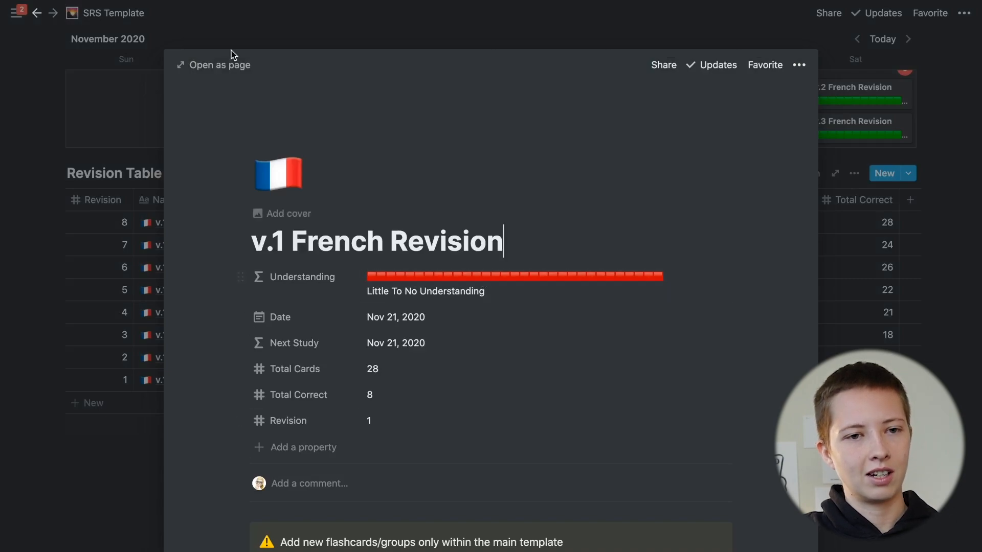
left_click(222, 67)
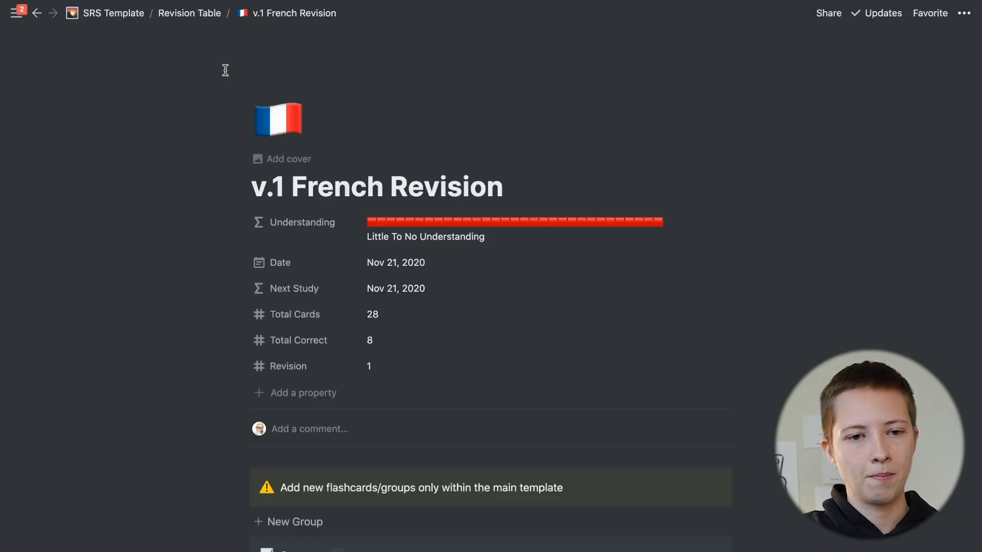
Inspect the revision's Date, the Next Study formula and the Total Cards property without changing them
scroll(256, 128, "down", 2)
left_click(391, 212)
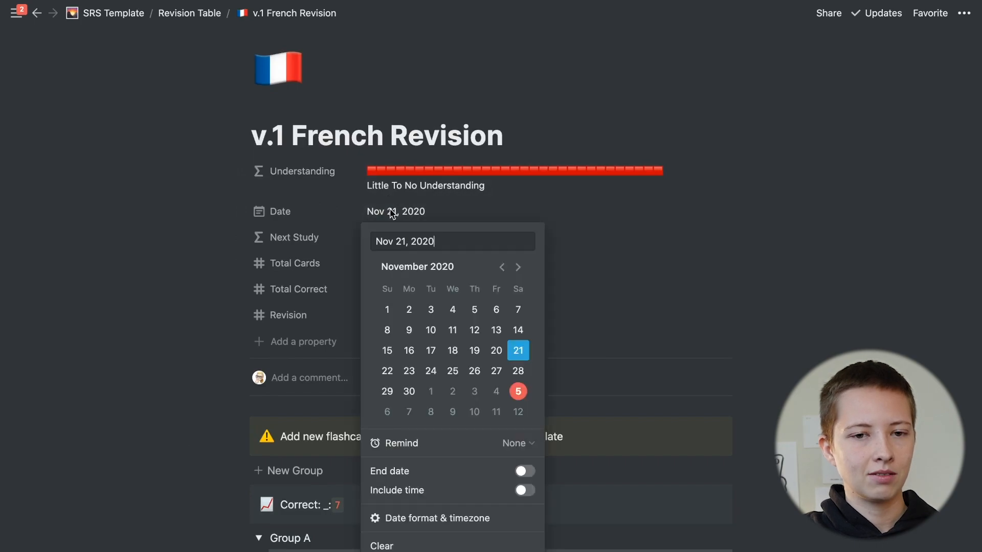
key("Escape")
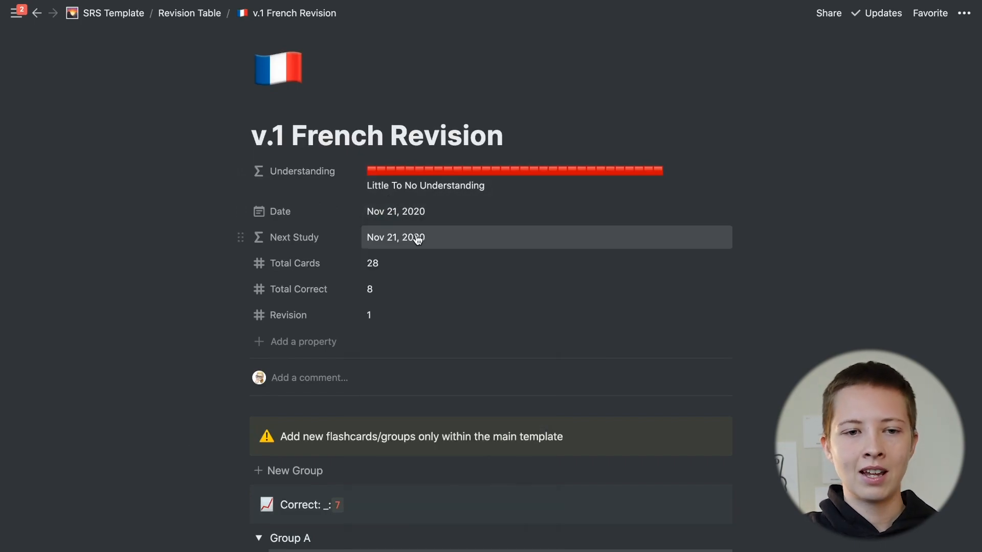
left_click(418, 239)
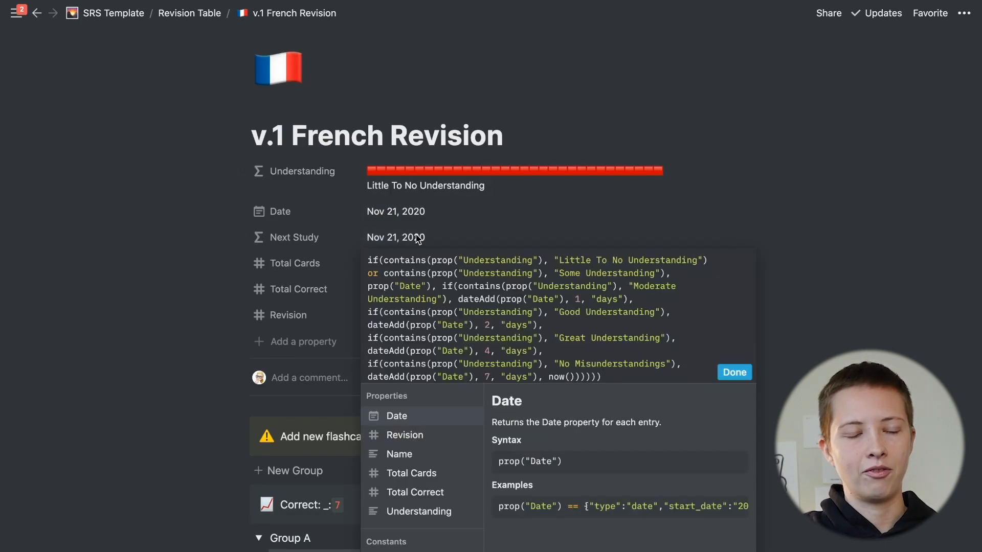
left_click(202, 242)
scroll(203, 242, "down", 2)
left_click(394, 219)
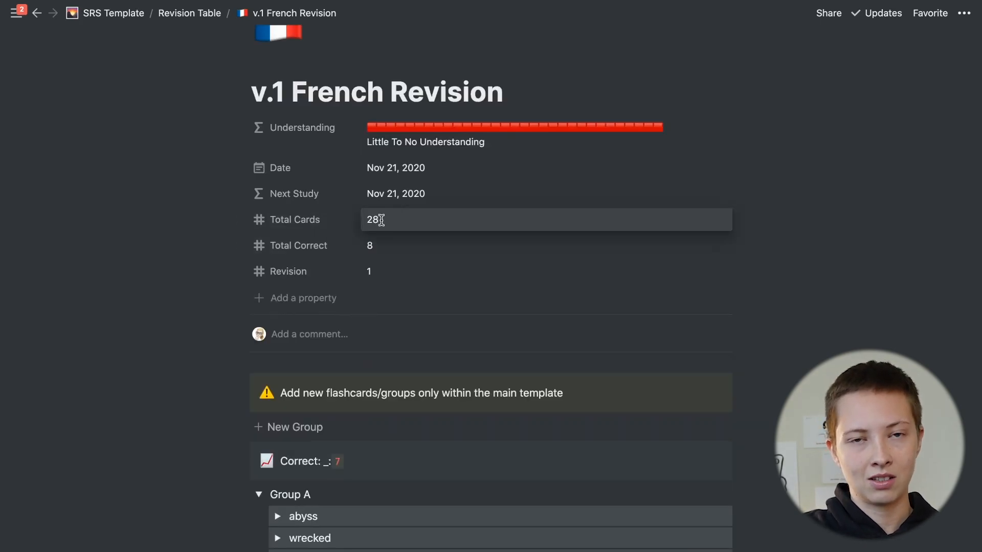
left_click(87, 292)
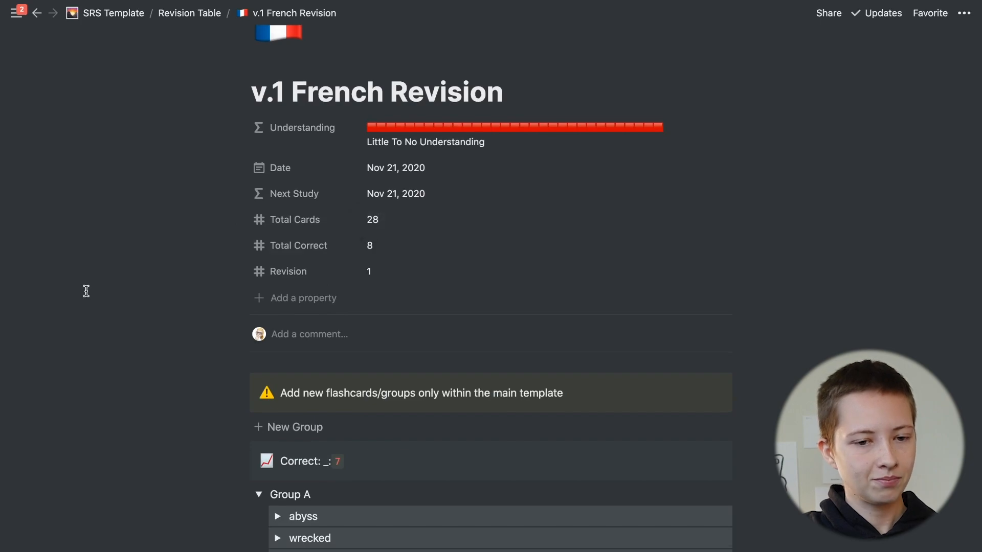
Expand the abyss flashcard in Group A and replace its answer placeholder with "abime"
scroll(116, 288, "down", 6)
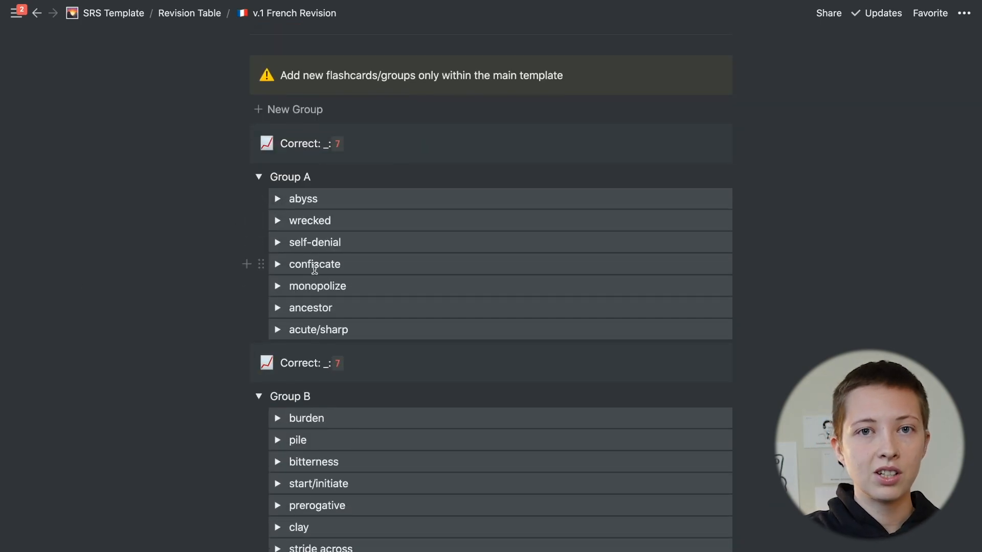
left_click(277, 199)
left_click(277, 202)
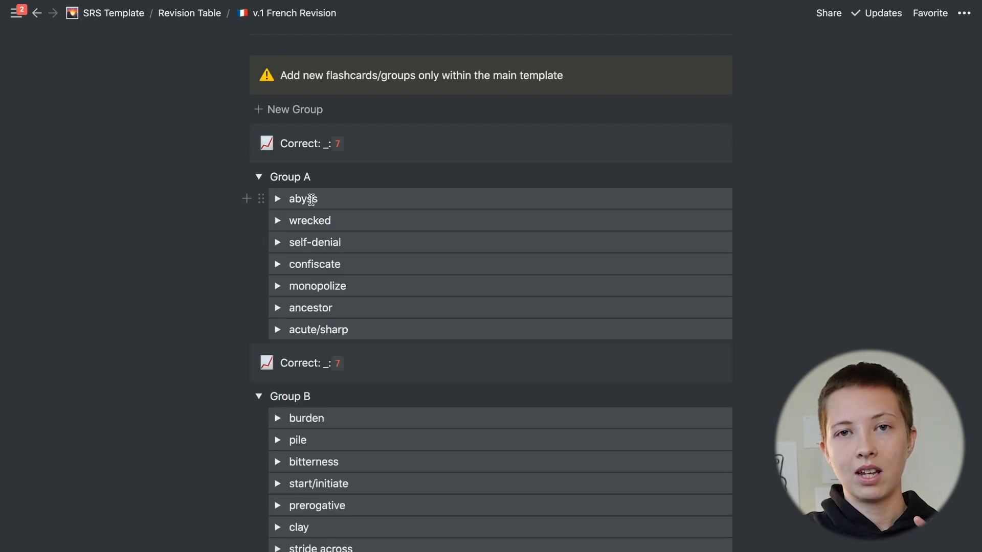
left_click(278, 204)
left_click(337, 224)
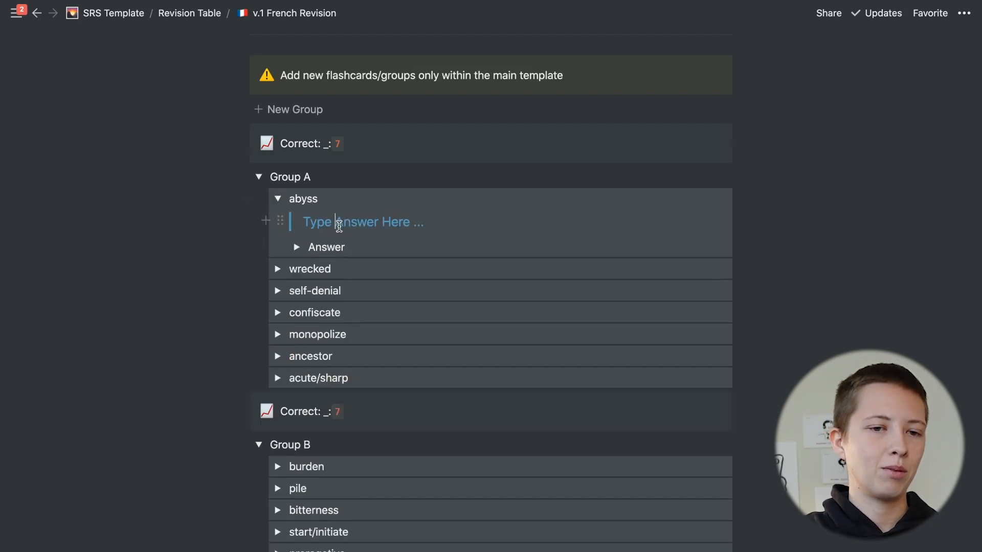
left_click_drag(302, 222, 437, 226)
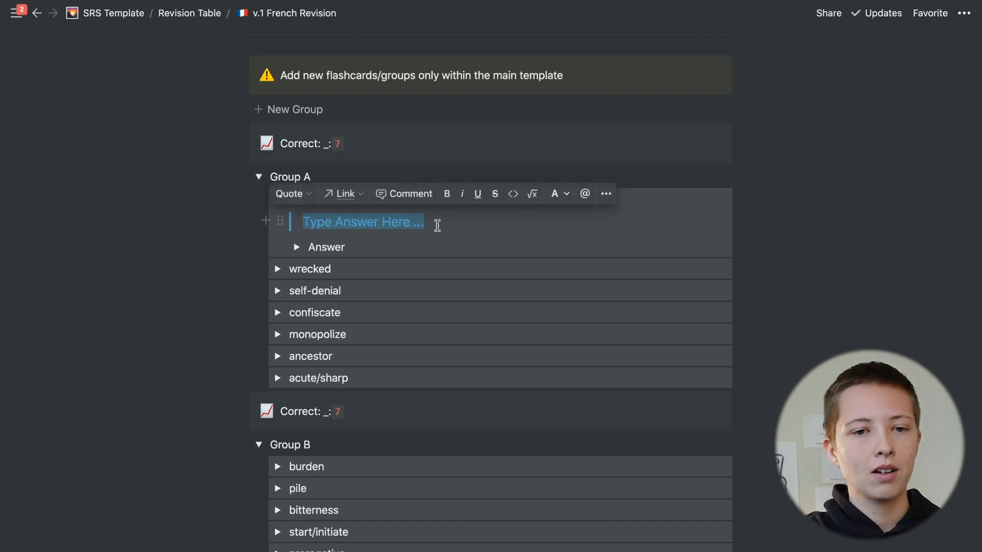
left_click(311, 222)
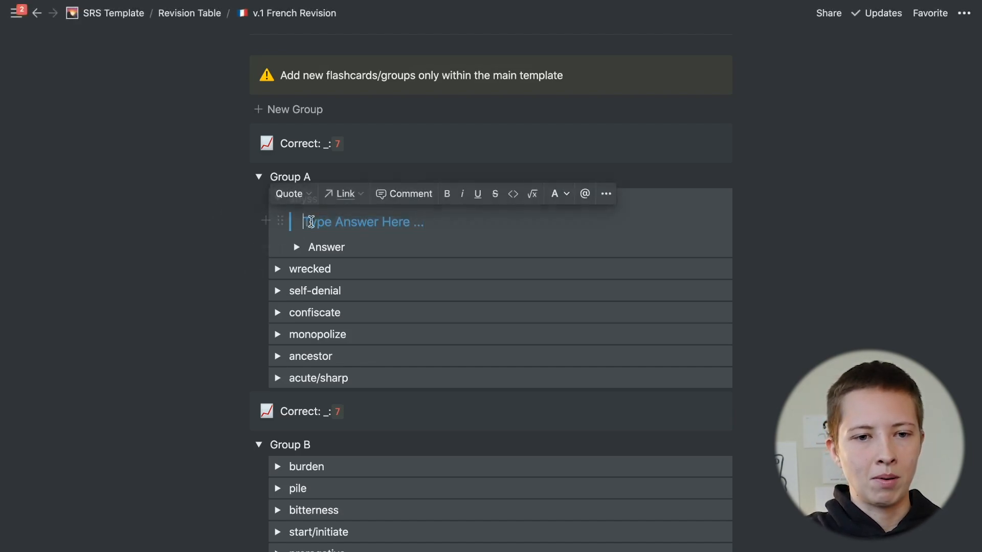
type("abim")
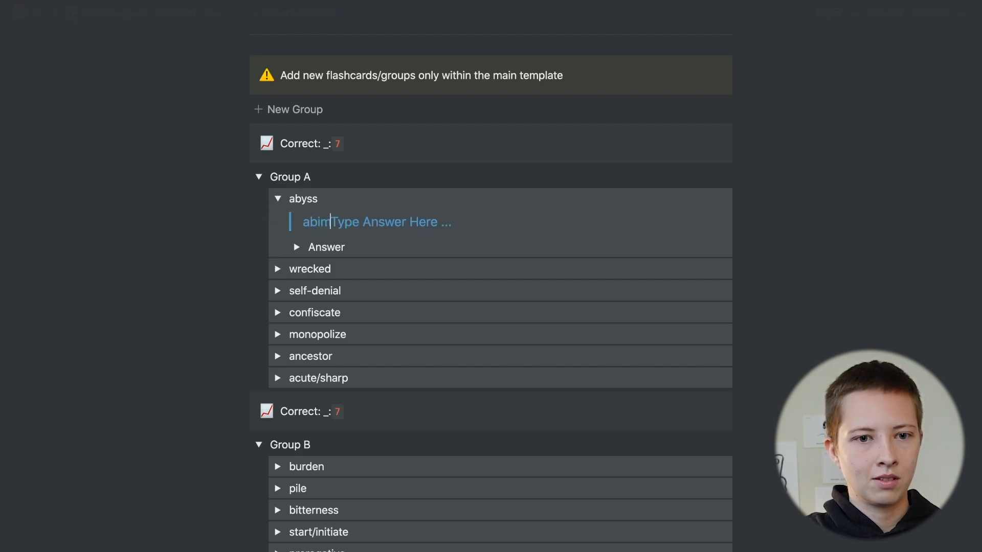
type("e")
key("shift+End")
key("Delete")
Reveal the abyss flashcard's answer, mark it as Correct and collapse the answer again
left_click(297, 247)
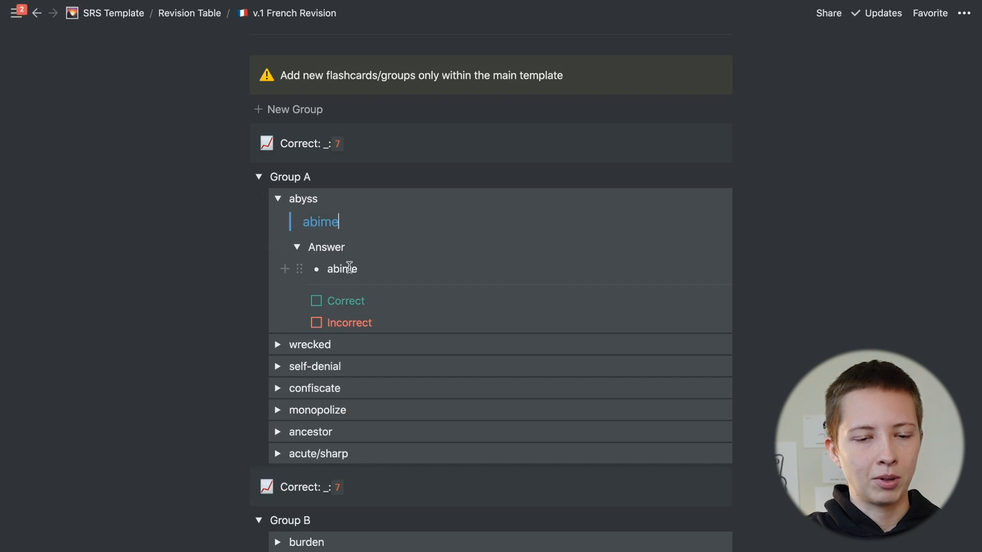
left_click(315, 301)
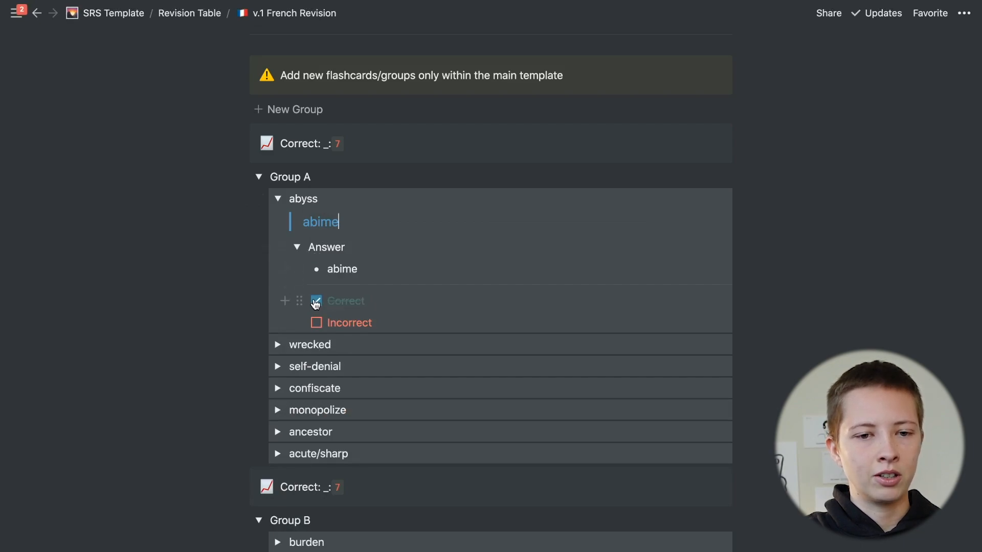
left_click(297, 248)
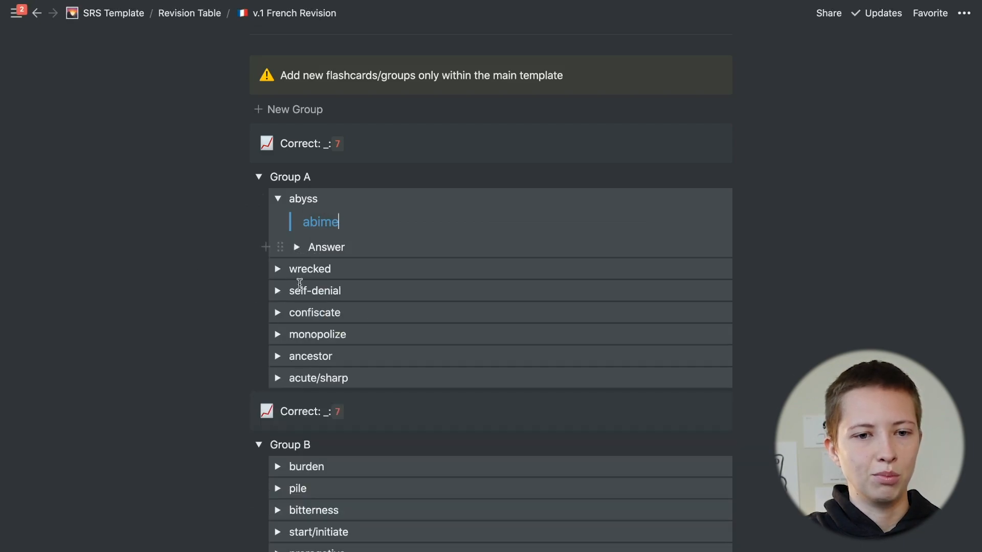
View the wrecked flashcard's contents, and collapse both the wrecked and abyss flashcards
left_click(278, 270)
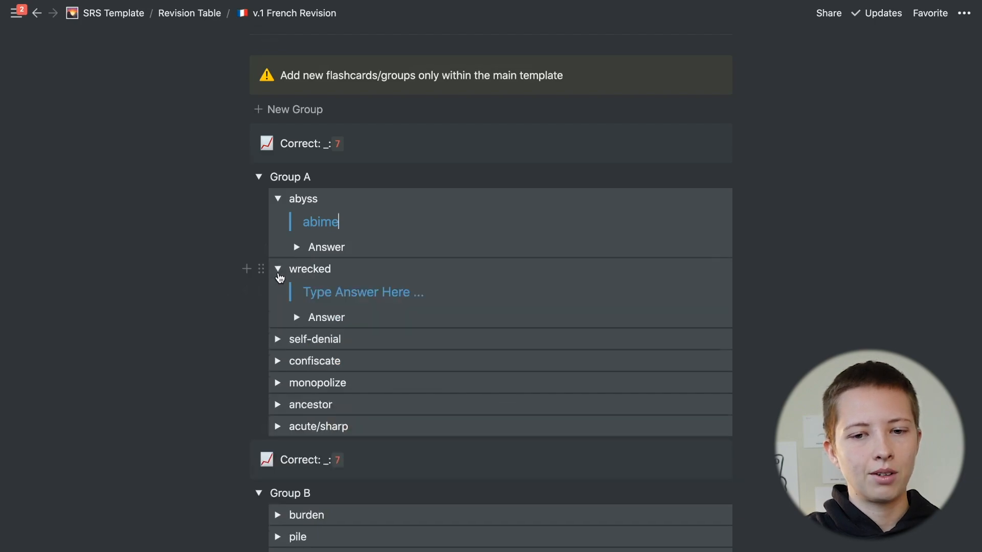
scroll(279, 276, "up", 1)
left_click(278, 299)
left_click(278, 230)
Review the flashcard groups and inspect the Total Correct and Revision properties and the Understanding formula
scroll(278, 225, "up", 1)
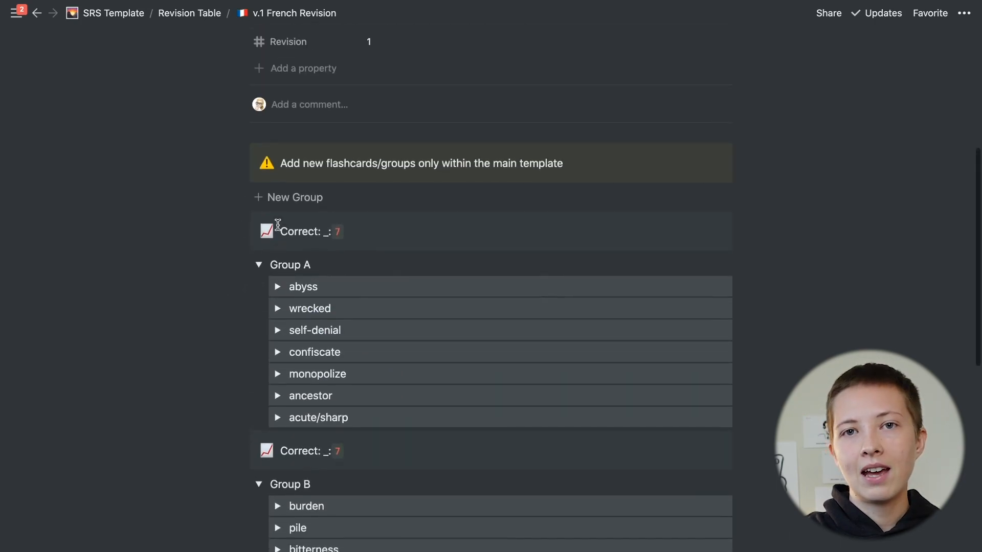
scroll(278, 224, "up", 2)
scroll(276, 220, "down", 10)
scroll(276, 219, "up", 3)
scroll(279, 230, "up", 8)
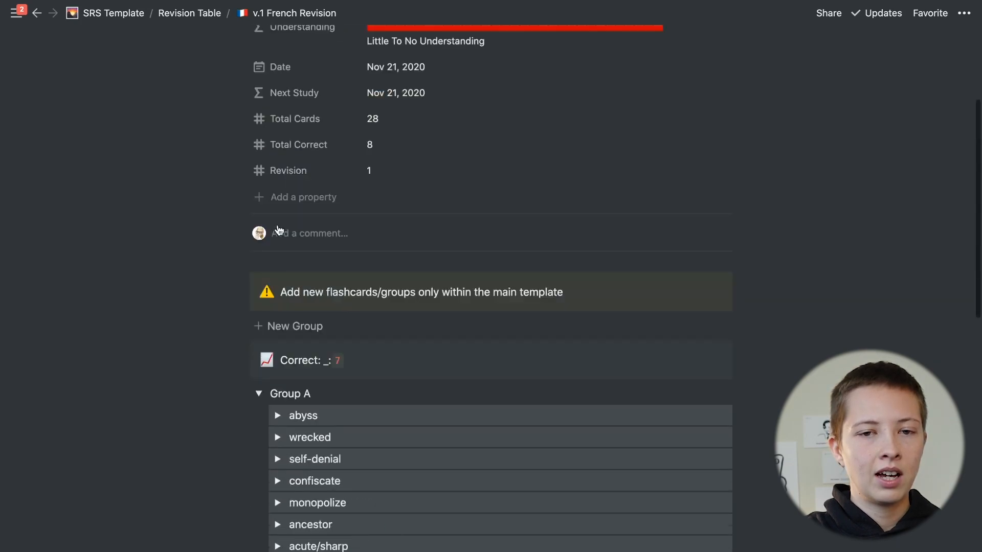
scroll(279, 231, "up", 3)
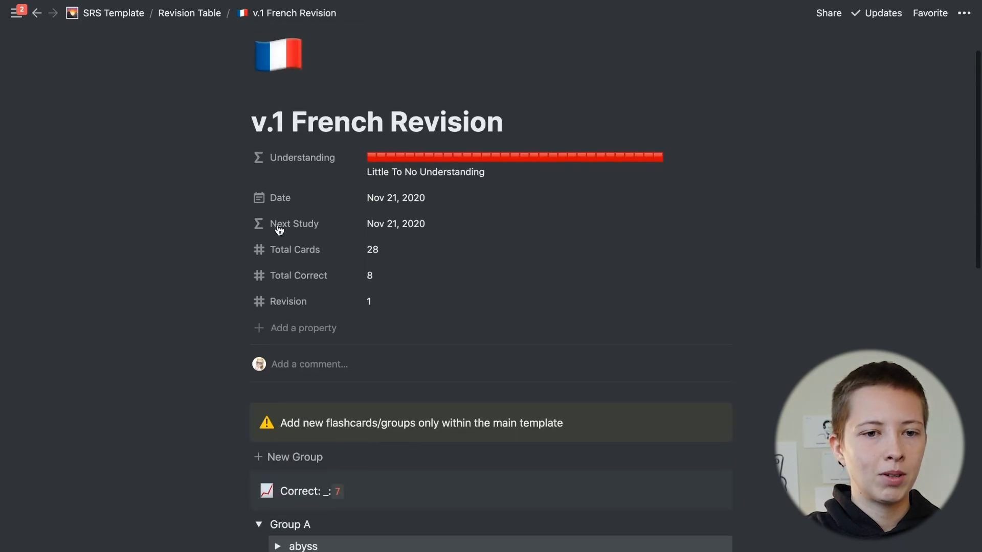
left_click(388, 278)
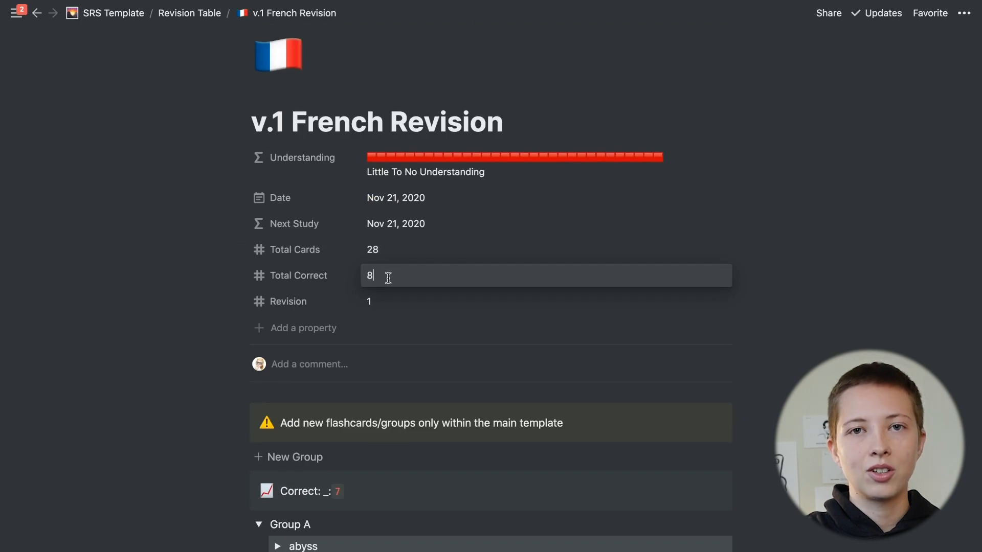
left_click(412, 322)
left_click(397, 296)
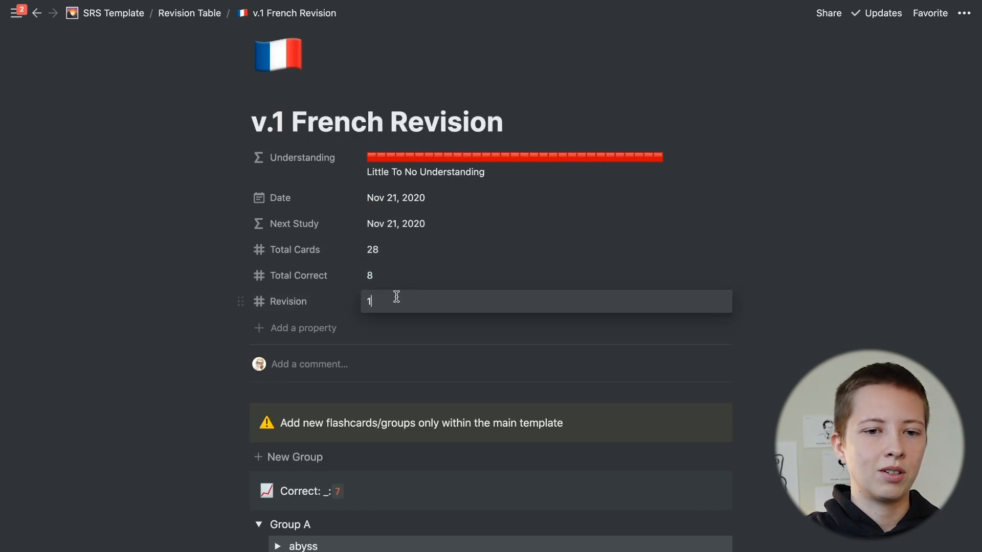
left_click(138, 207)
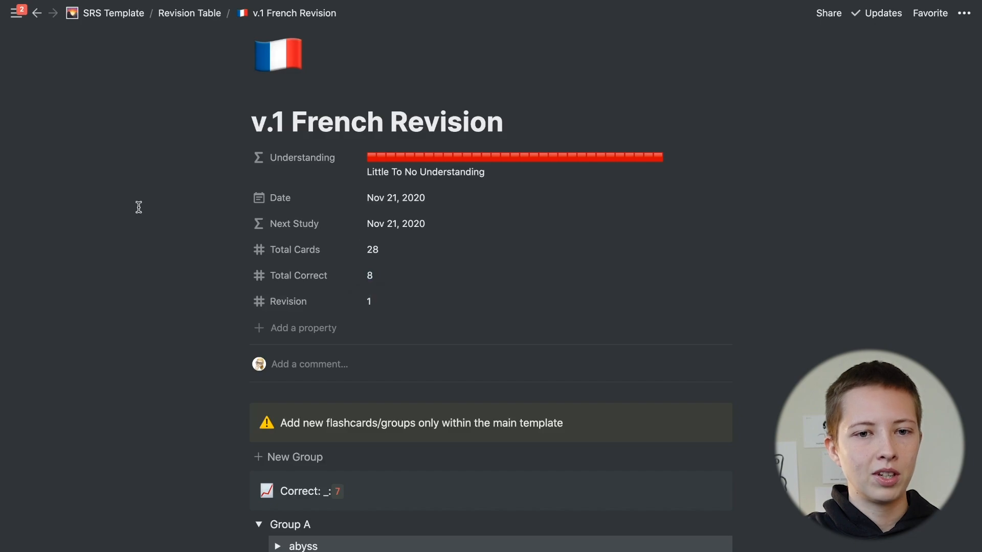
left_click(400, 171)
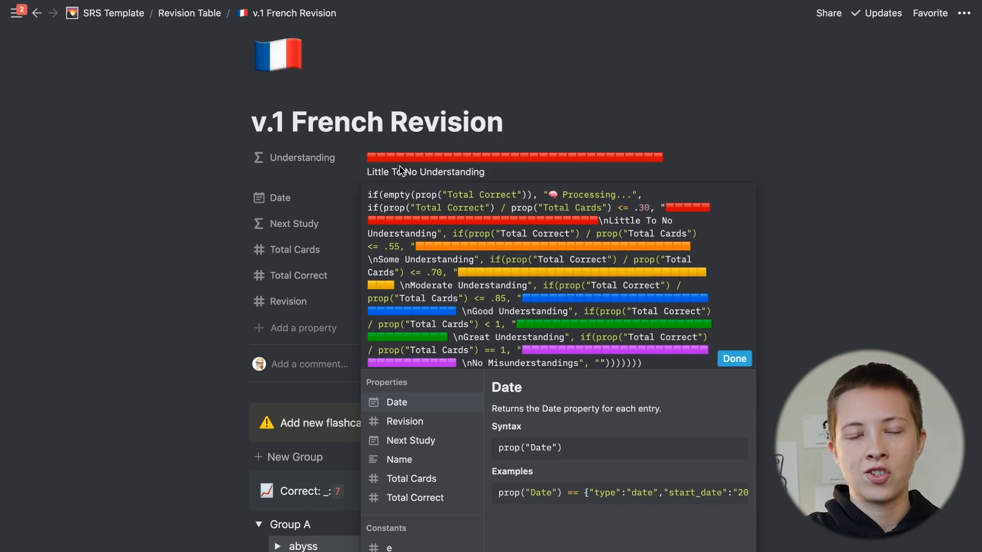
left_click(212, 185)
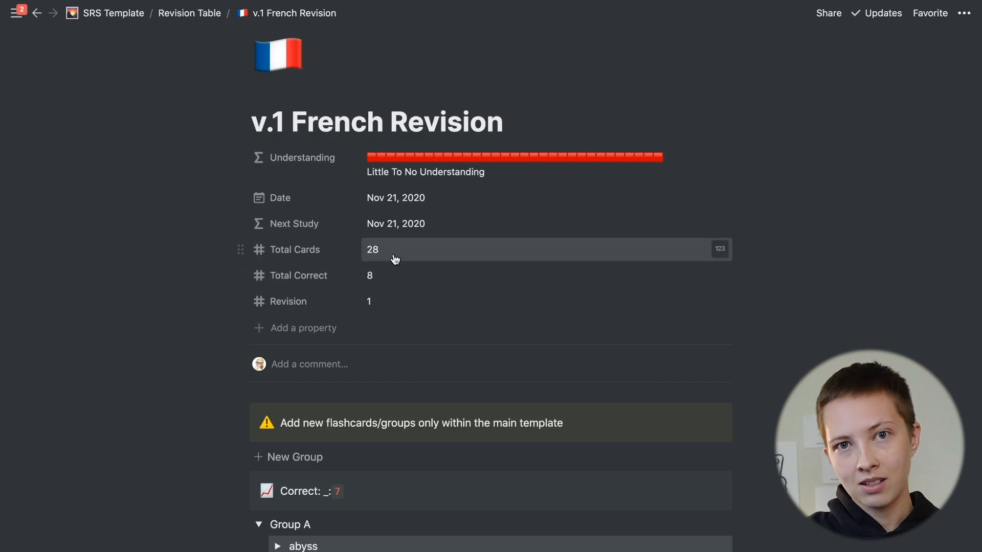
Return to the SRS Template page and examine the study dates of revisions 1 and 6 in the Revision Table
left_click(394, 158)
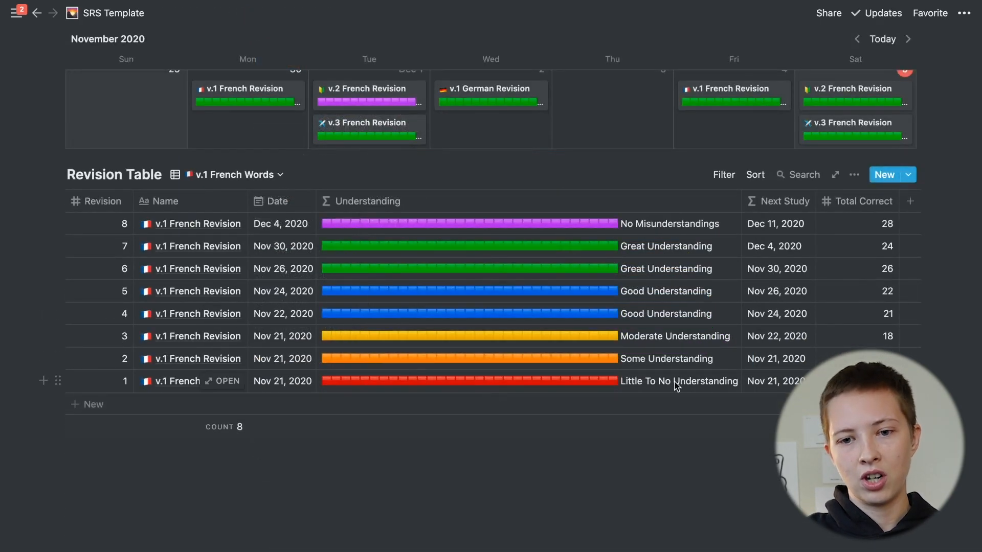
left_click(591, 388)
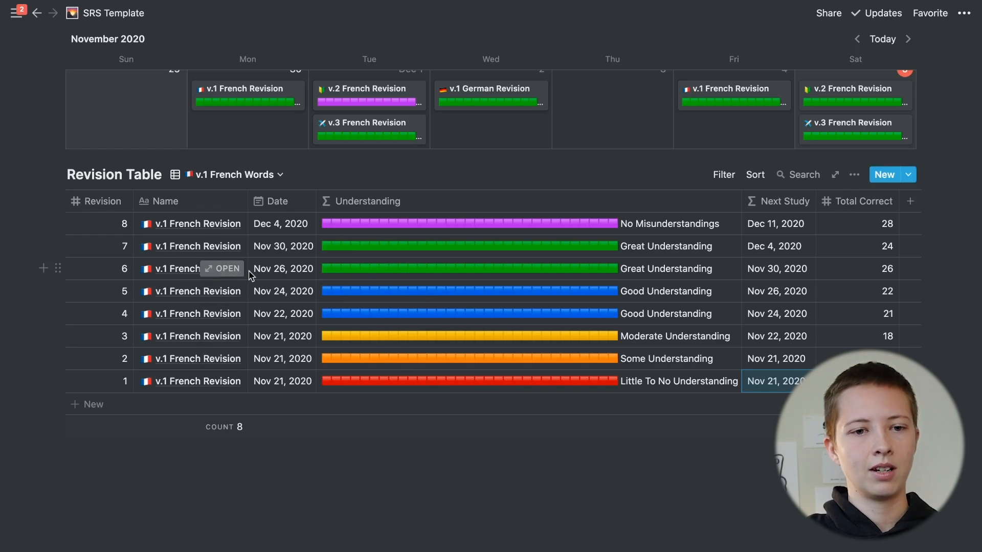
left_click(276, 276)
key("Escape")
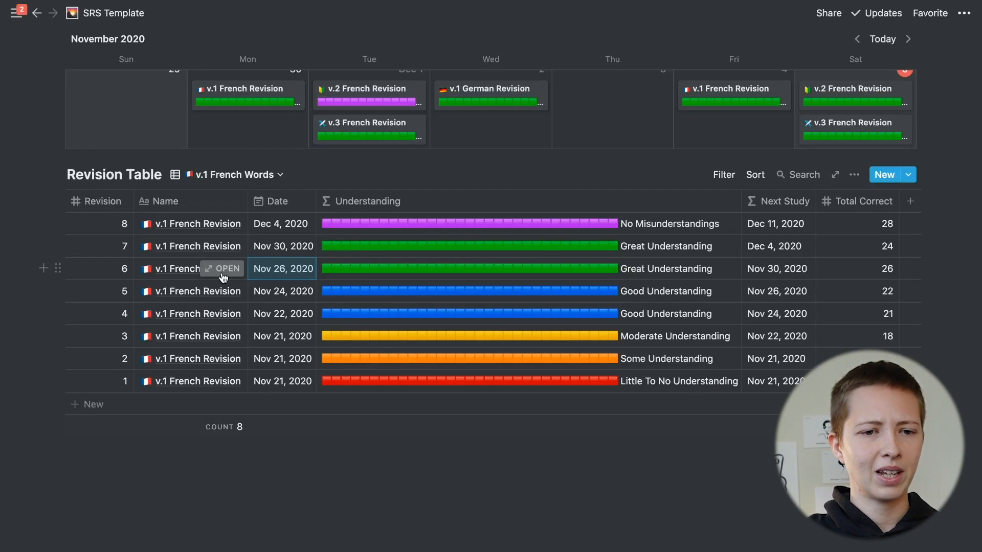
Open the revision 6 entry in the Revision Table, expand Group A and look inside the abyss flashcard
left_click(123, 266)
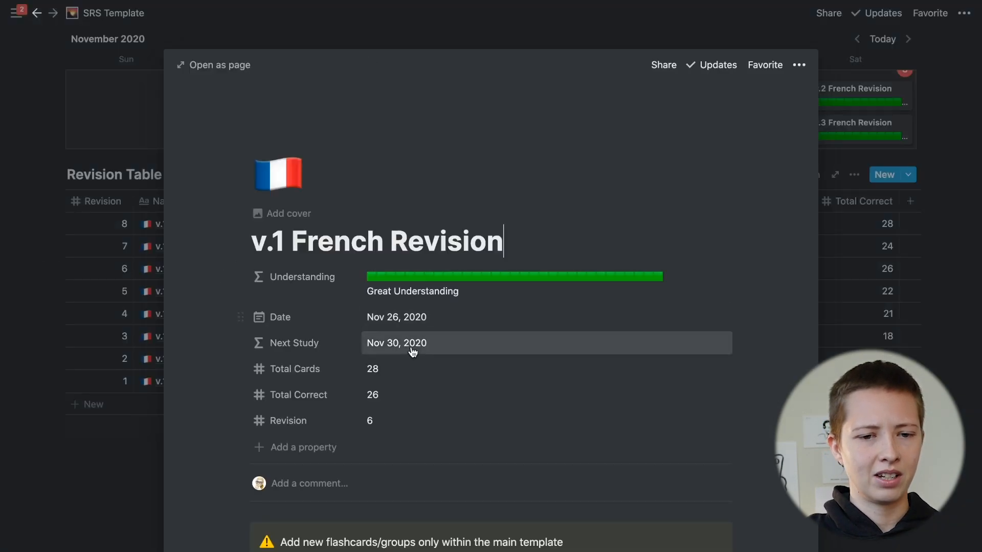
scroll(412, 352, "down", 6)
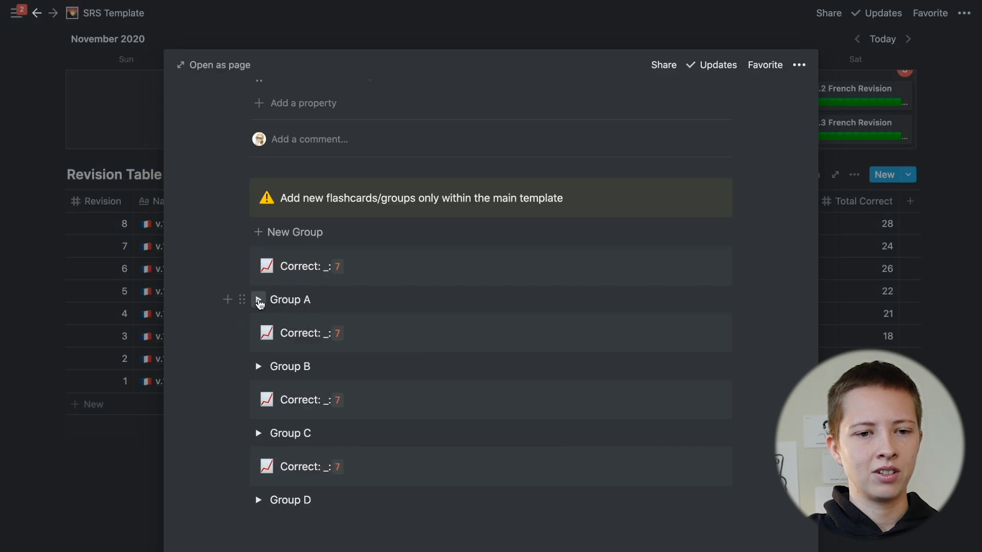
left_click(258, 301)
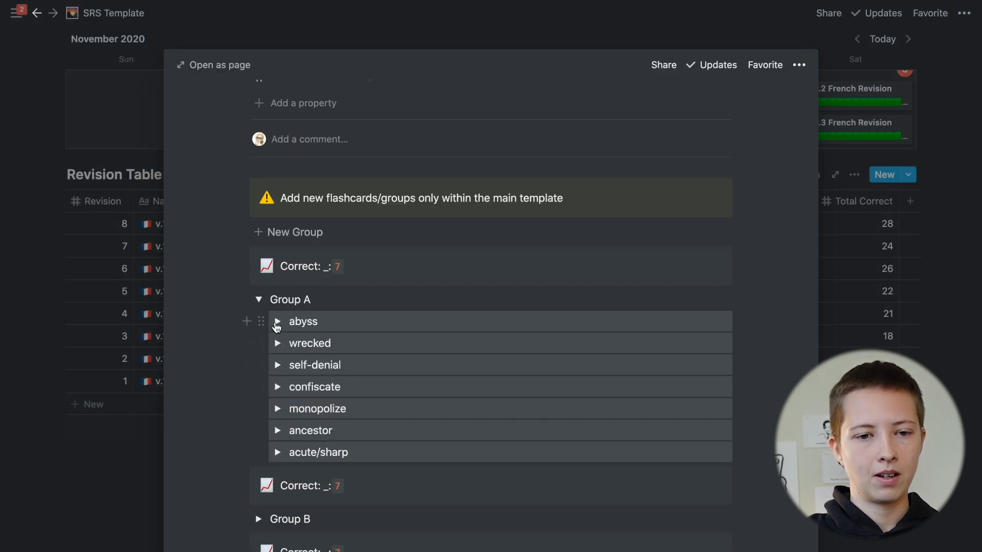
left_click(277, 322)
left_click(276, 324)
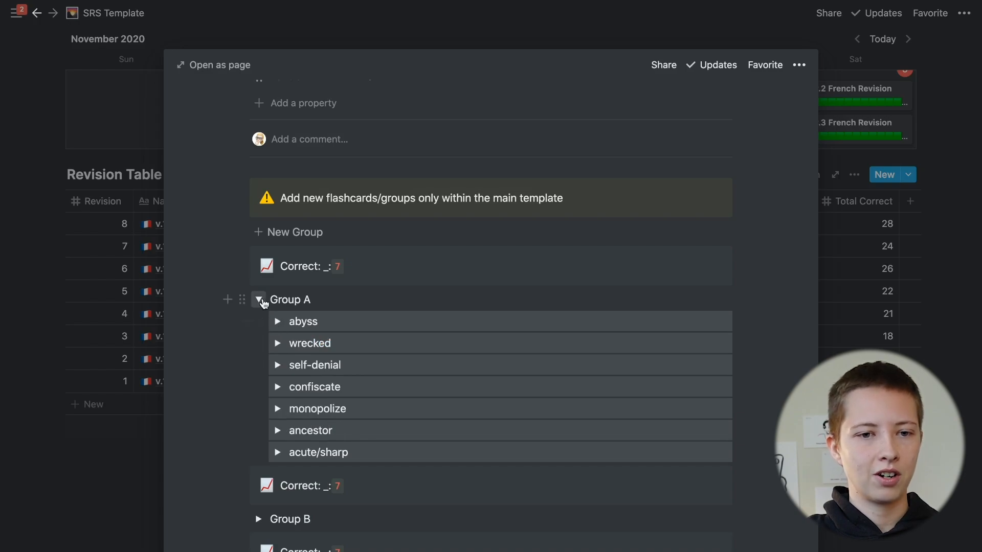
Look at the answer of the confiscate flashcard in Group A, collapse the card and return to the SRS Template page
left_click(257, 298)
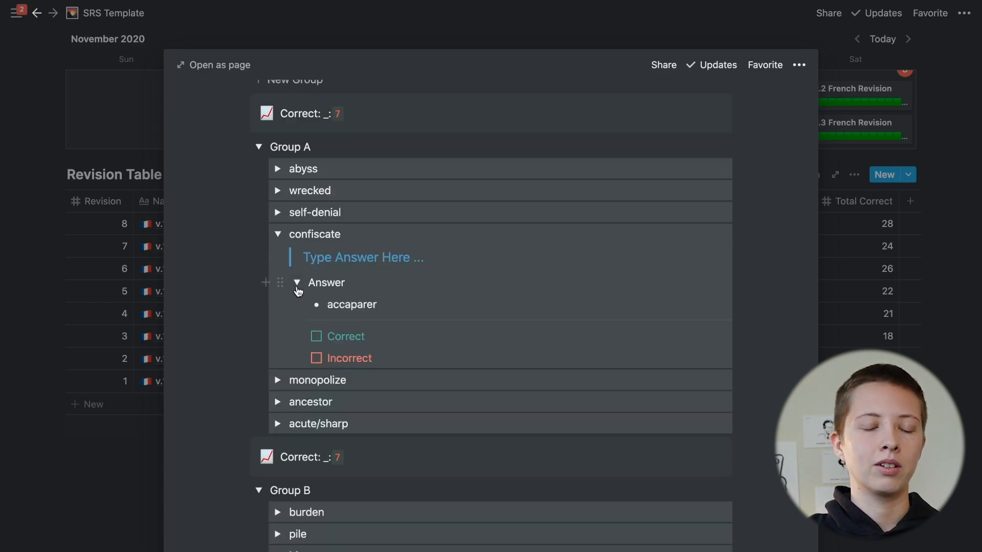
left_click(296, 282)
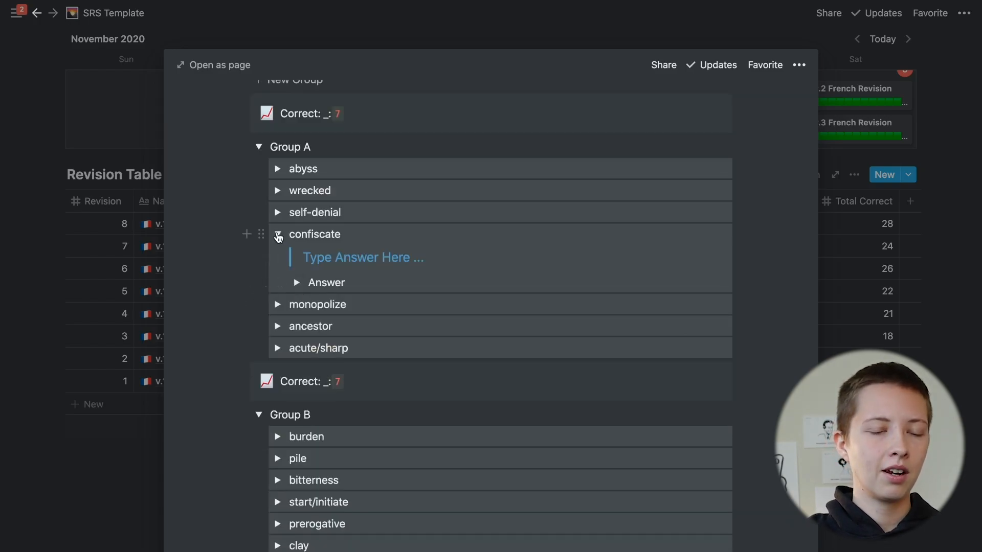
left_click(277, 235)
scroll(278, 238, "up", 7)
scroll(279, 236, "up", 3)
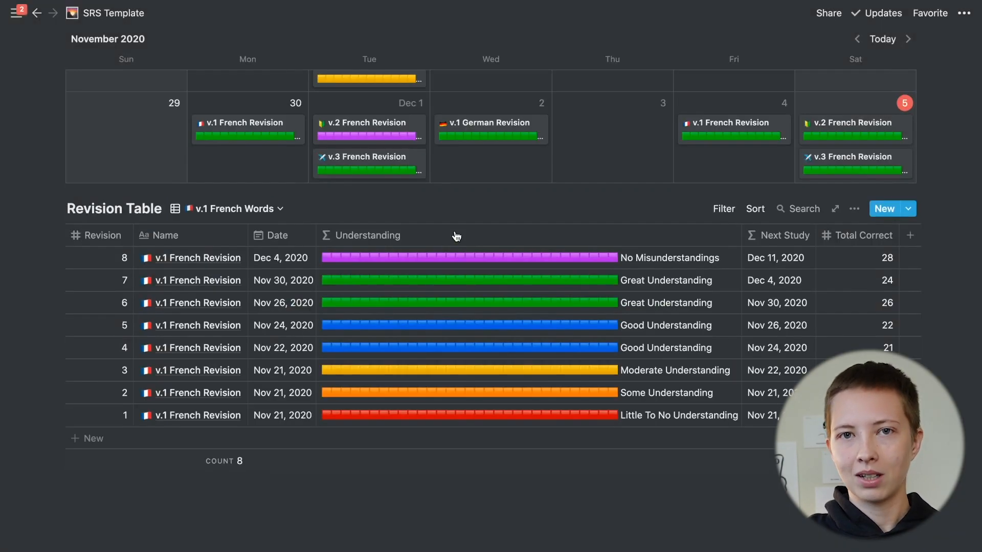
Open the Revision Table's French Notes v.2 template for editing, review its Group A and Group B flashcards, and close it
left_click(906, 209)
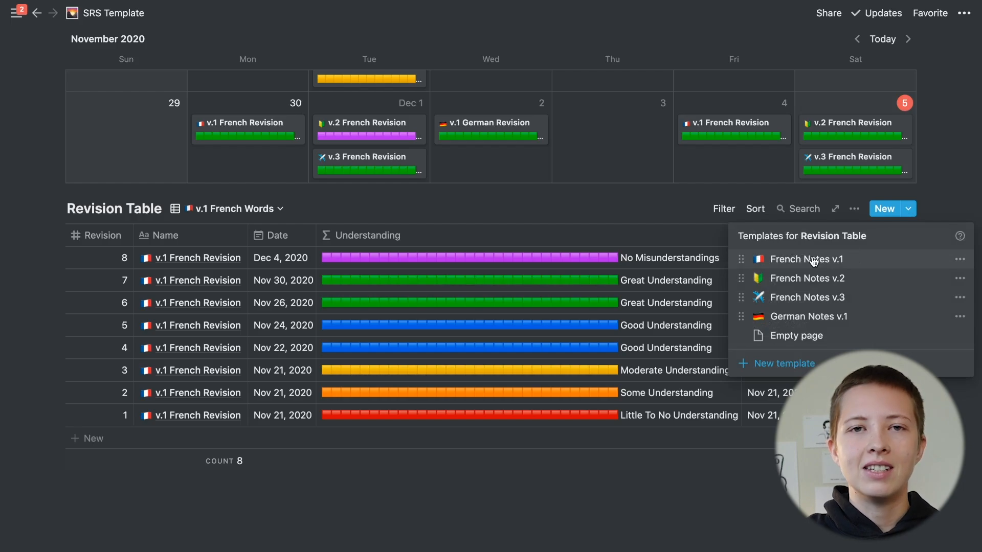
left_click(961, 282)
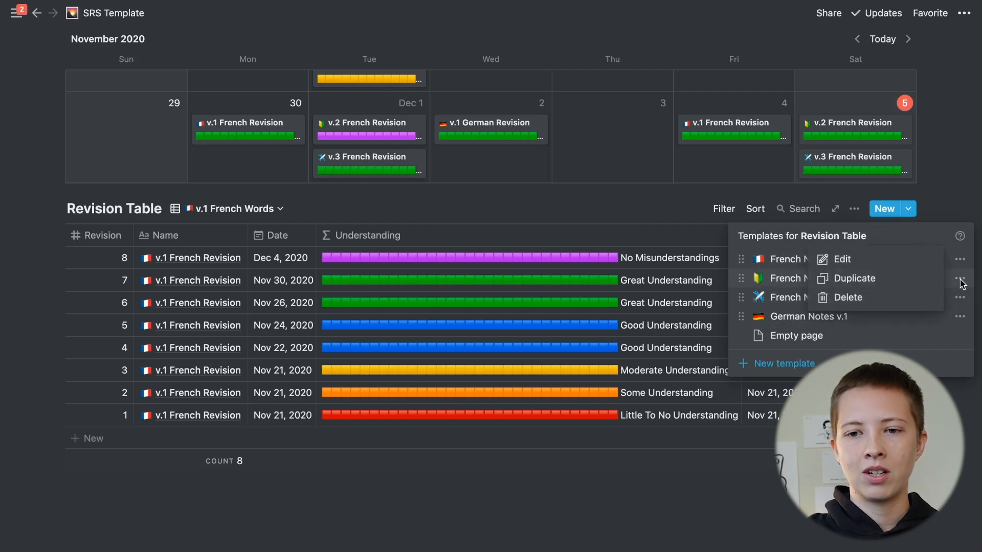
left_click(874, 262)
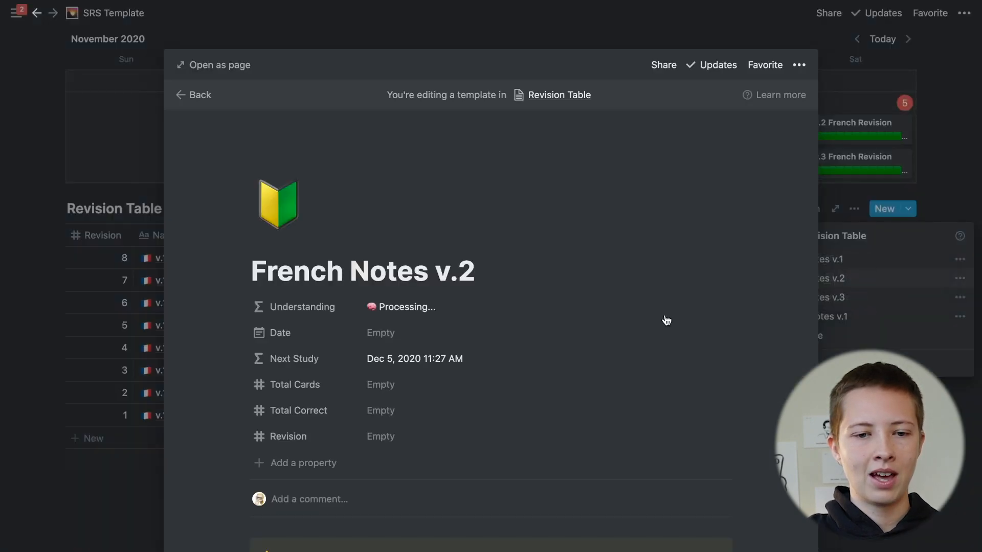
scroll(408, 291, "down", 7)
scroll(408, 291, "down", 2)
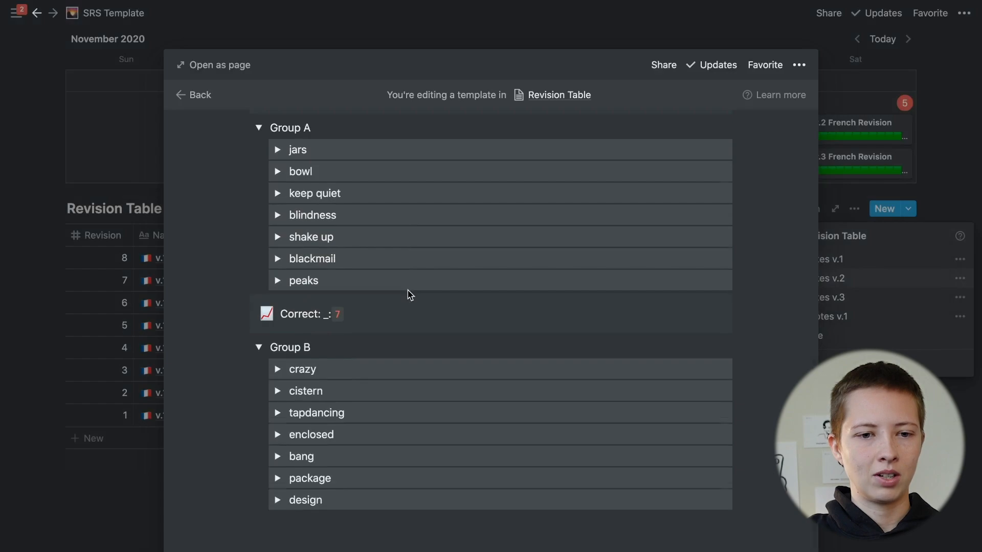
scroll(408, 292, "up", 6)
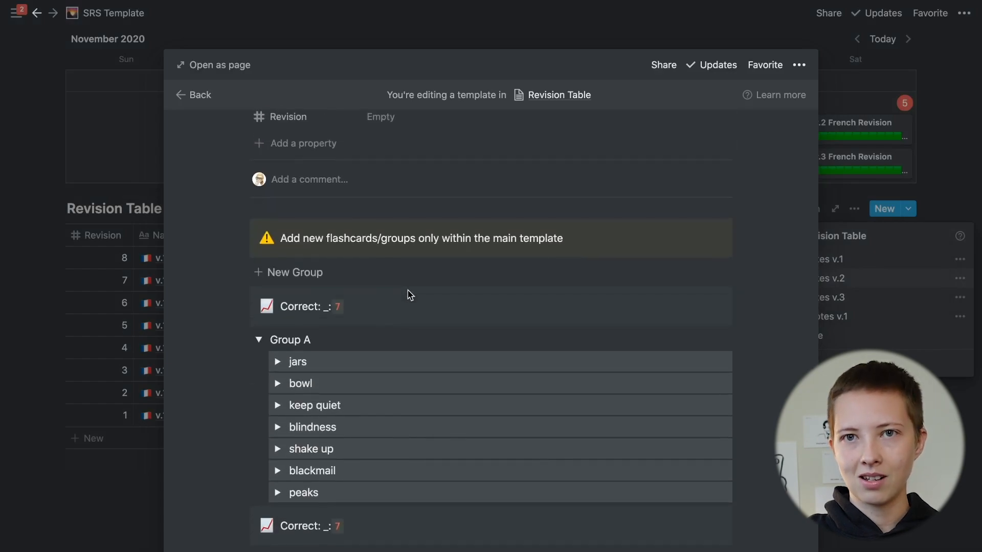
scroll(408, 294, "down", 1)
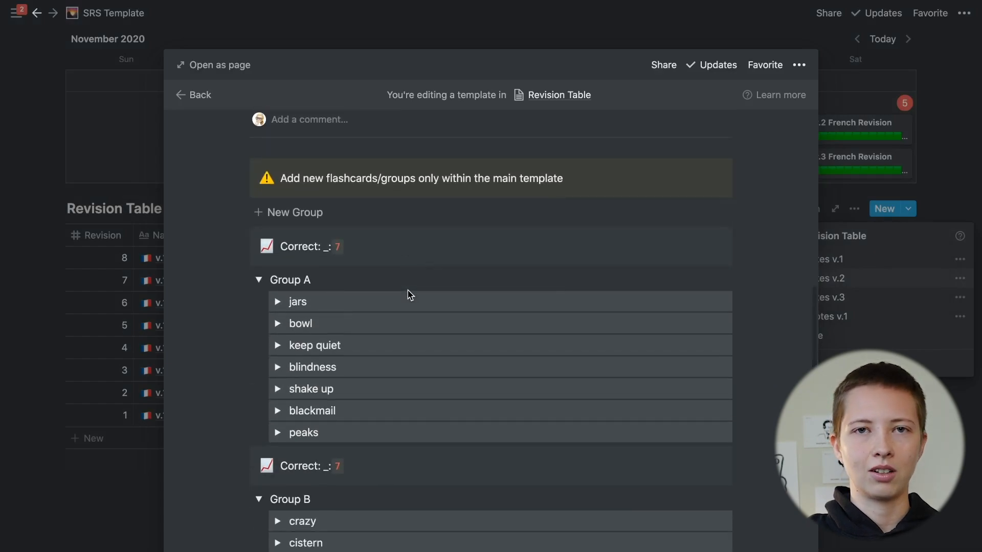
scroll(408, 293, "up", 6)
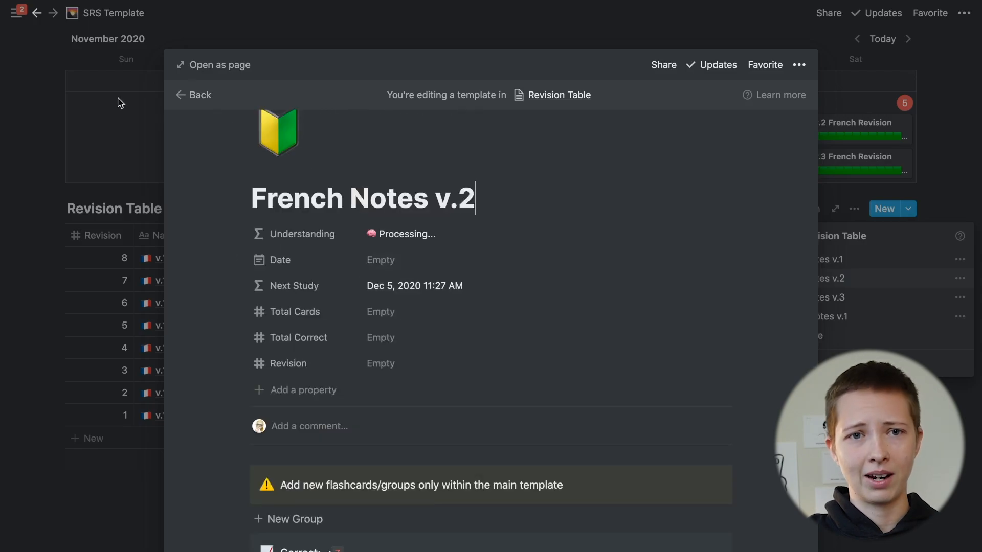
left_click(119, 102)
Compare the Revision Table's list of views with its list of templates
scroll(236, 311, "up", 2)
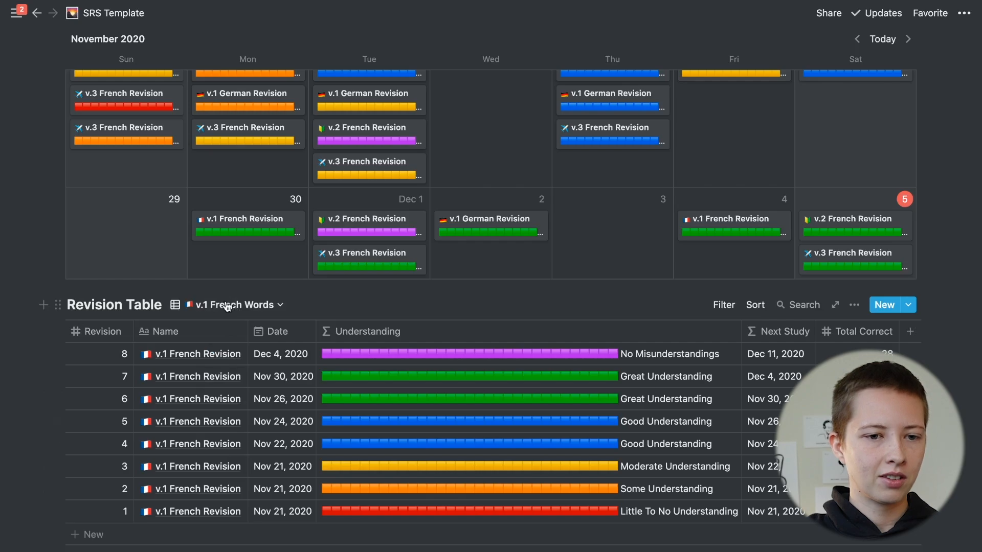
left_click(227, 306)
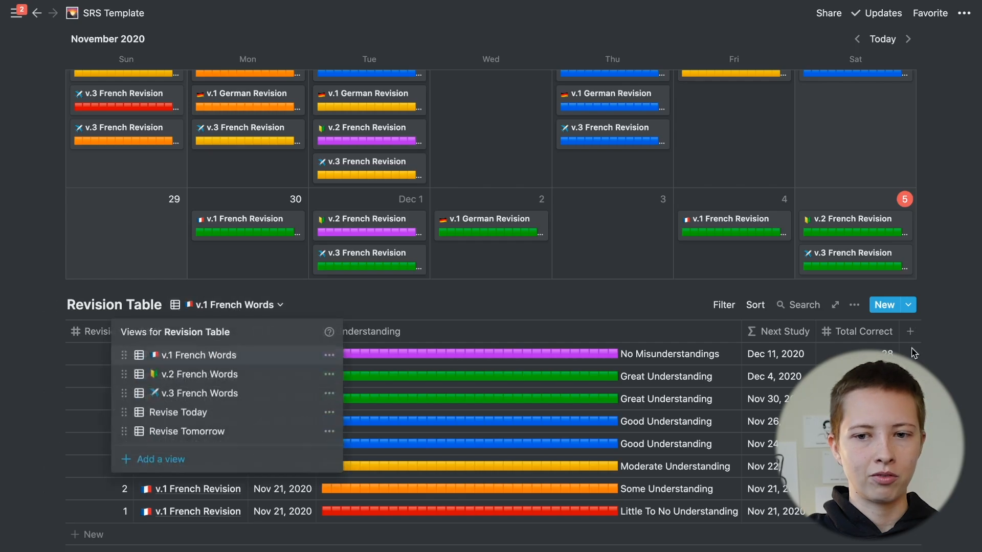
left_click(913, 309)
left_click(909, 305)
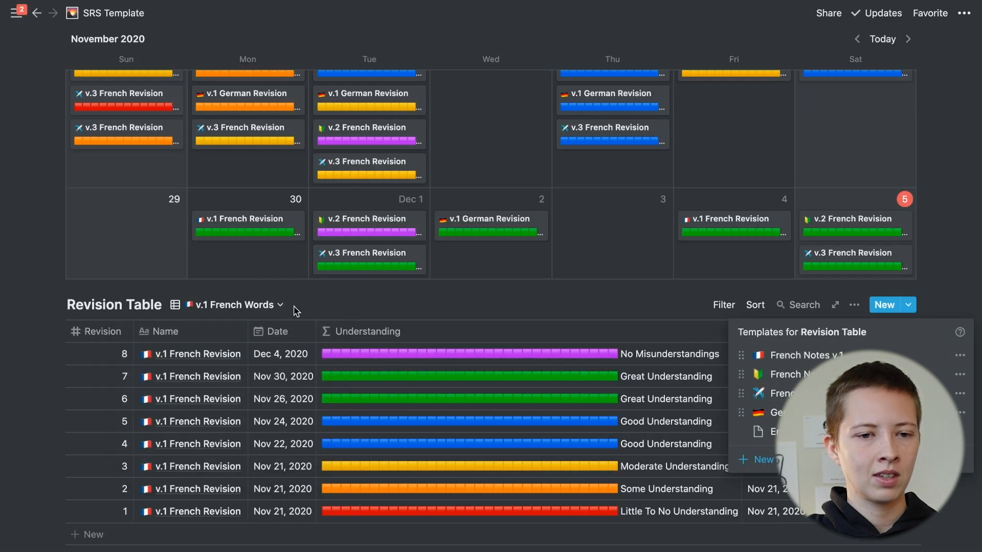
left_click(80, 213)
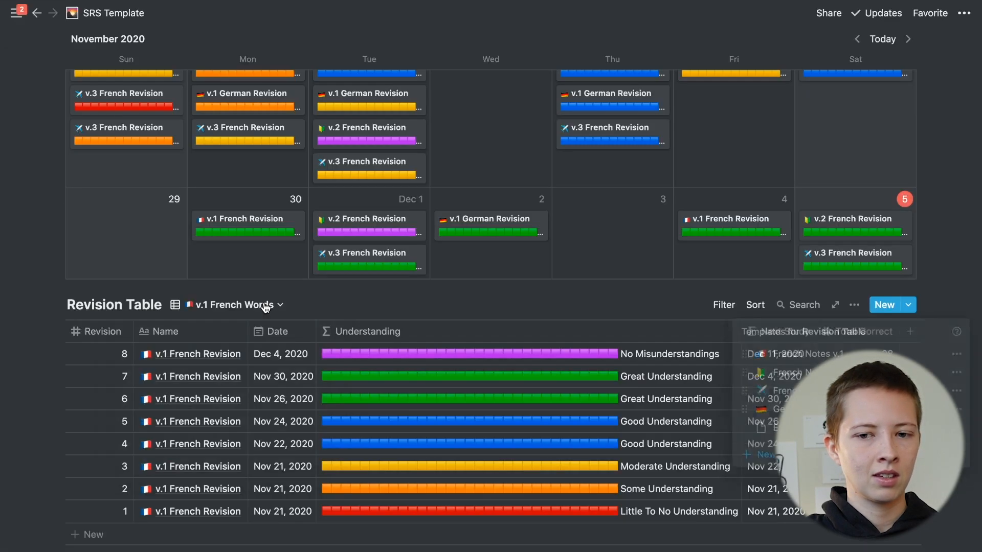
View the Revision Table in the v.2 French Words view and in the v.3 French Words view
left_click(265, 307)
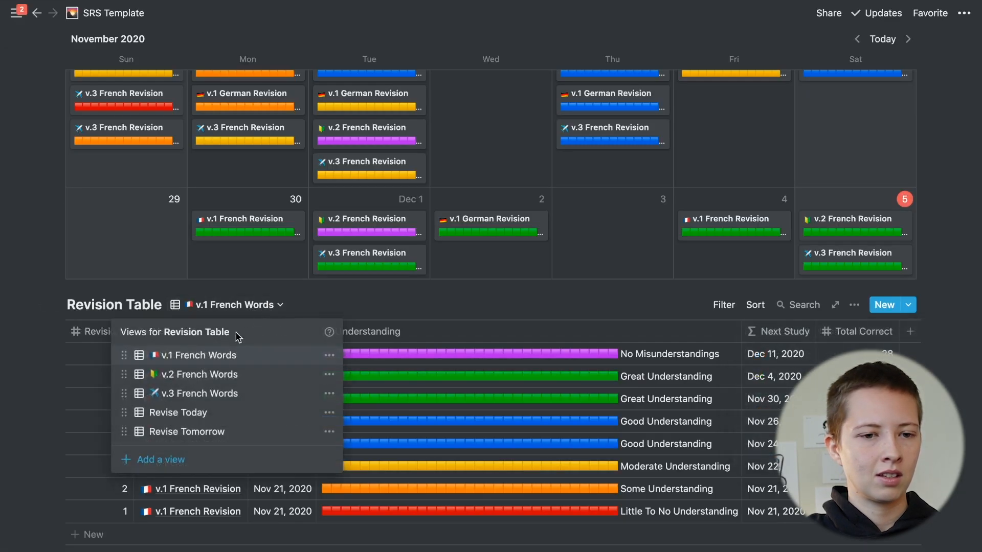
left_click(209, 377)
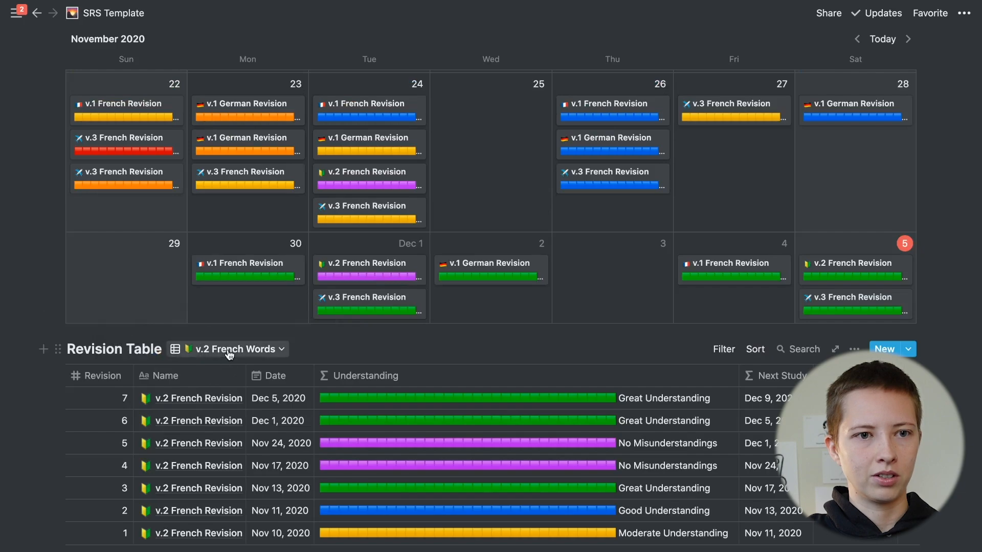
left_click(230, 352)
left_click(212, 444)
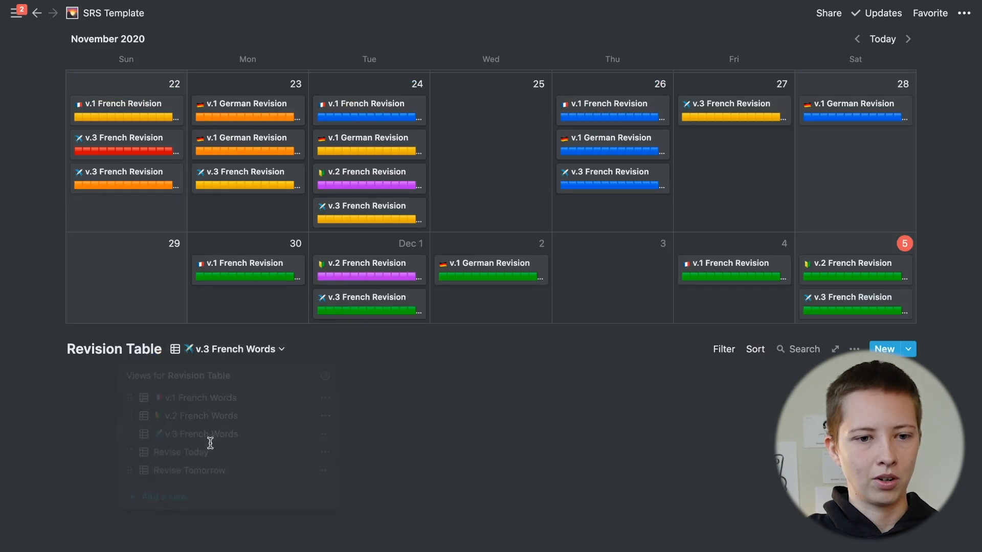
Check which property the This Month calendar of the Revision Table is arranged by
scroll(294, 316, "up", 6)
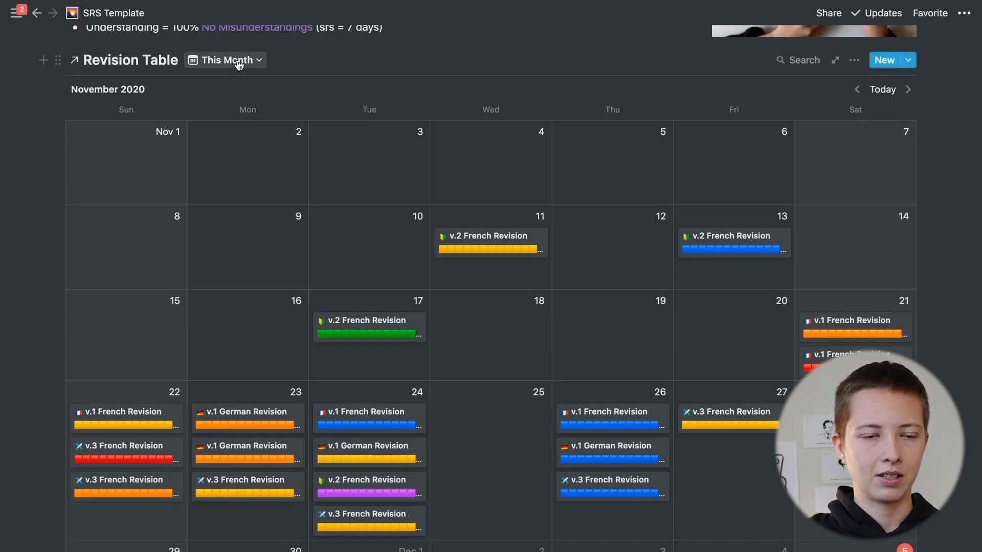
scroll(235, 230, "down", 1)
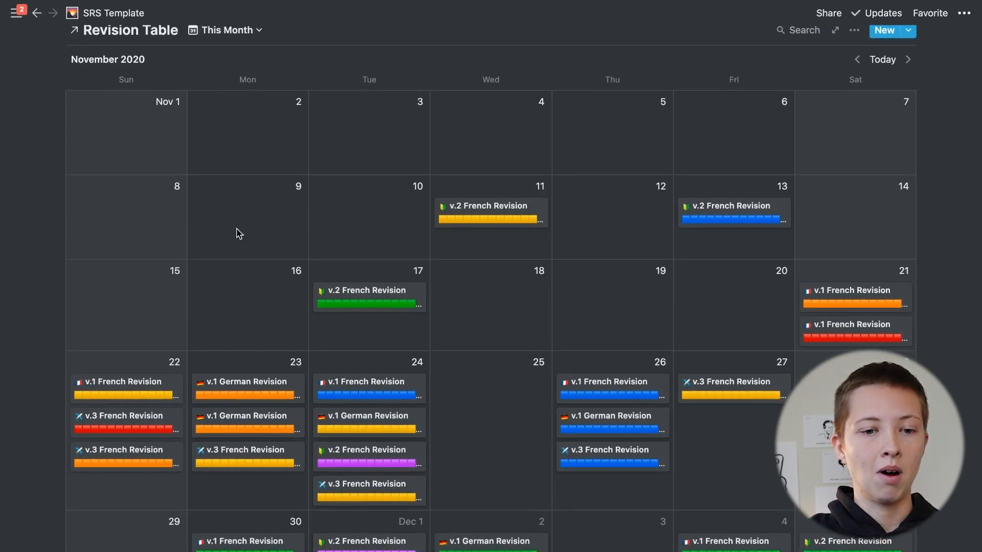
left_click(854, 30)
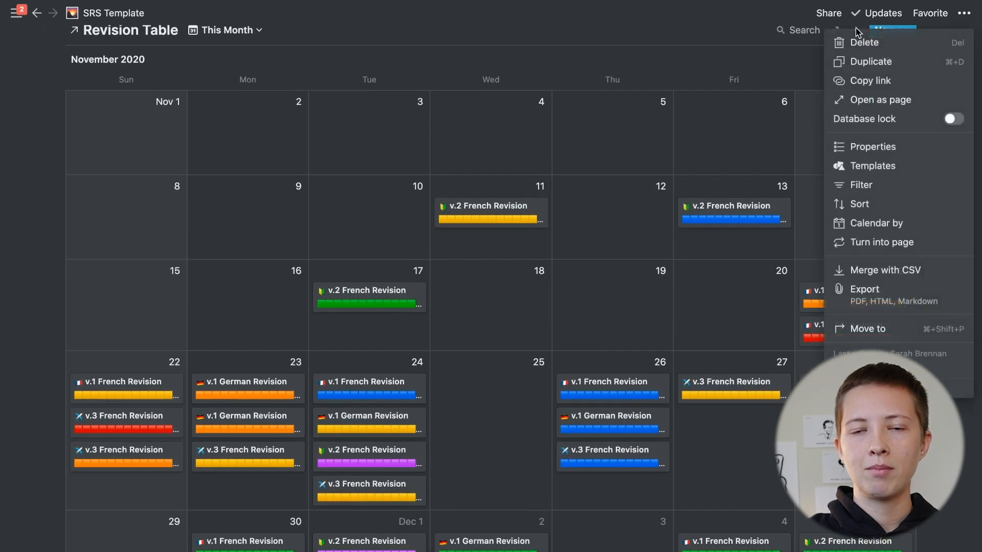
left_click(879, 223)
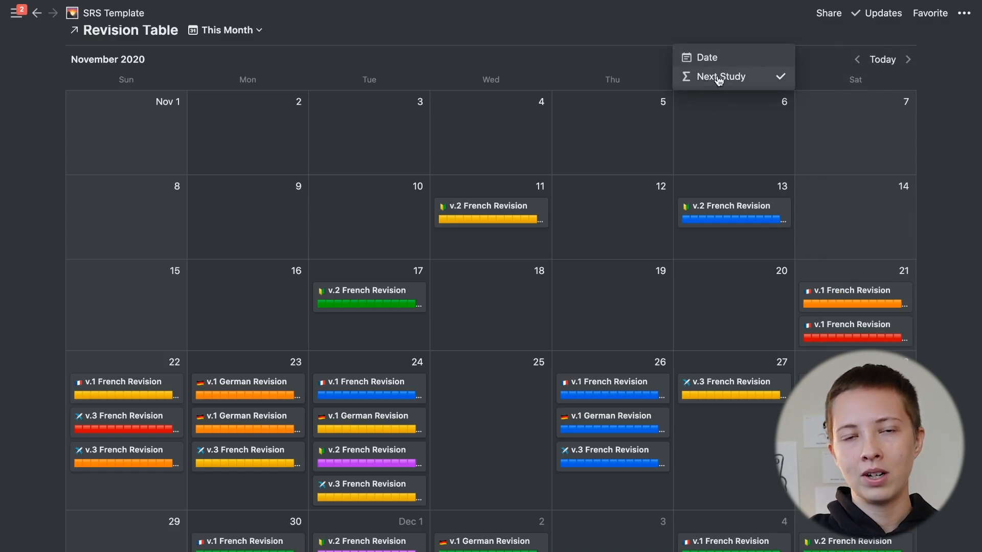
left_click(476, 207)
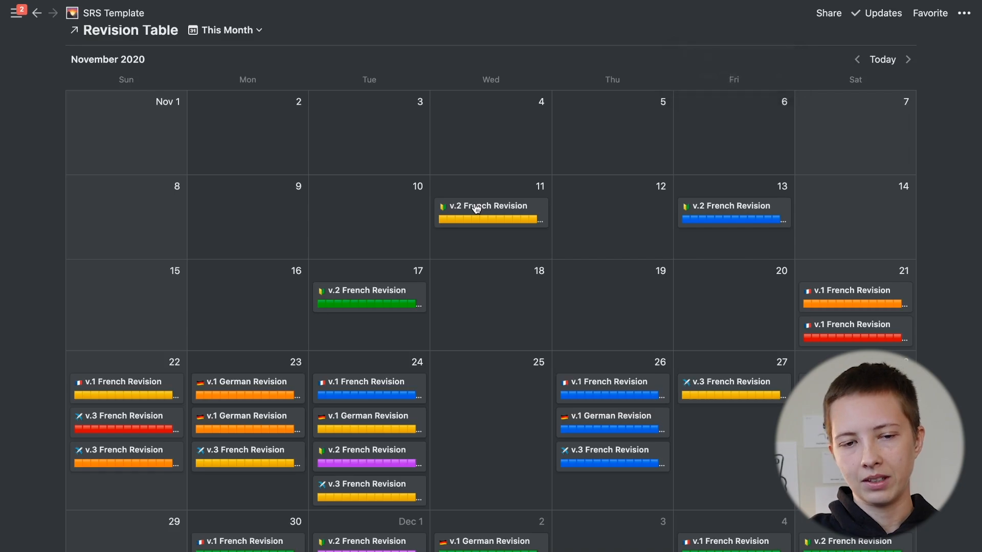
Switch the Revision Table below the calendar to the v.2 French Words view
scroll(475, 209, "down", 4)
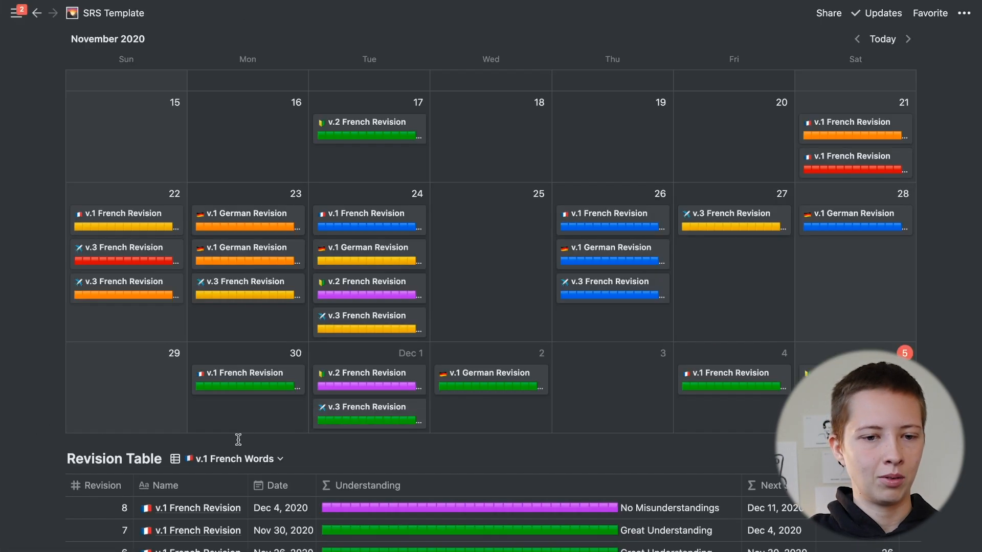
scroll(238, 440, "down", 5)
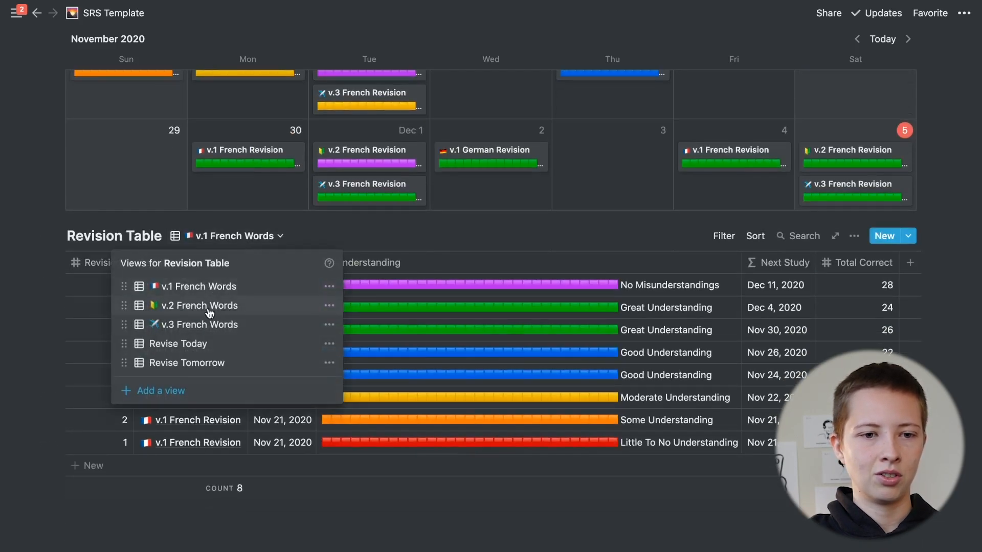
left_click(199, 306)
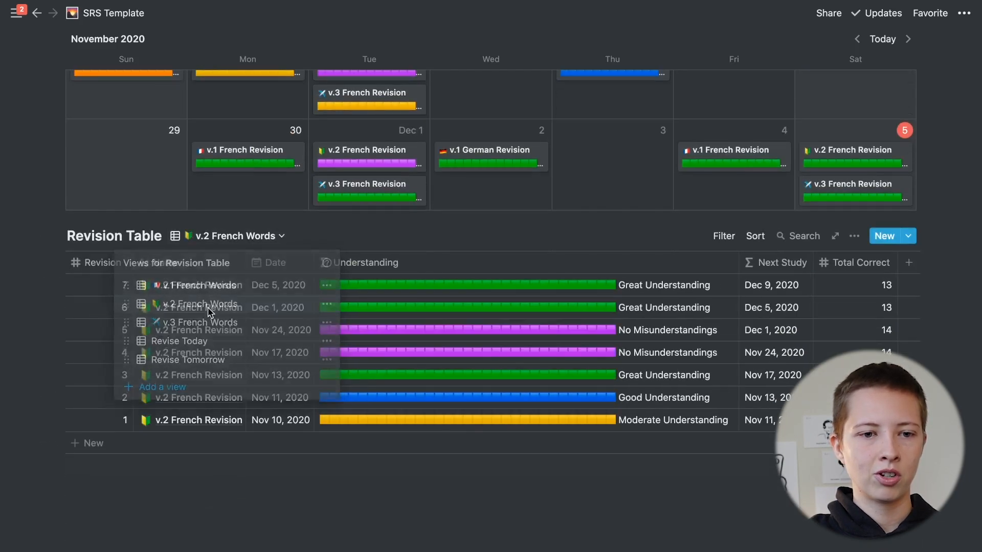
Add a v.2 French Revision entry to the Revision Table with revision number 8 and the date Dec 5, 2020
left_click(182, 439)
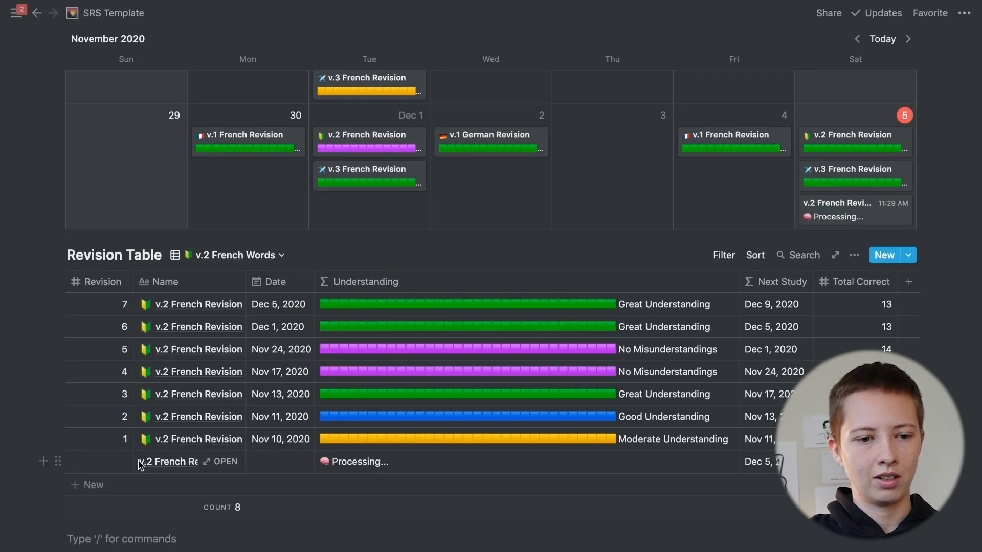
left_click(112, 461)
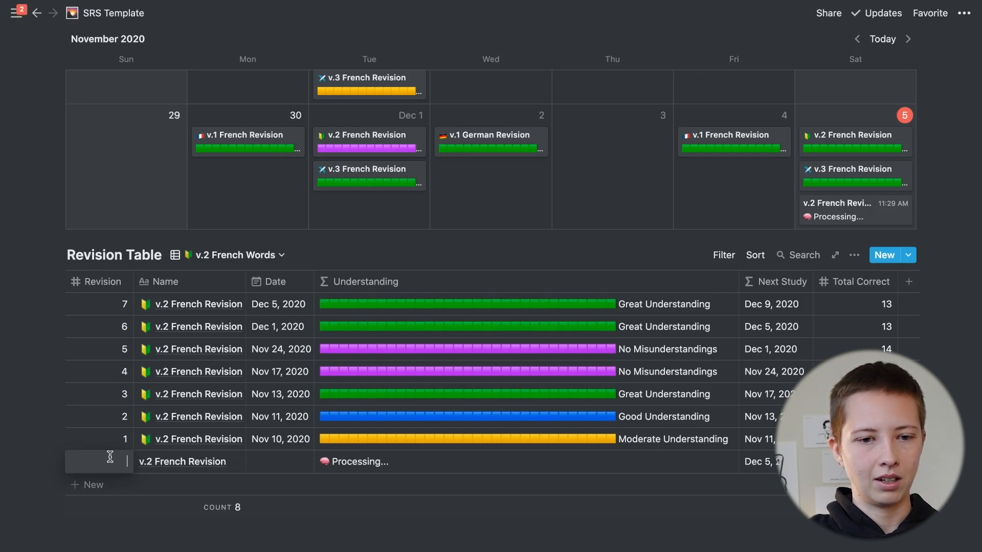
type("8")
left_click(280, 303)
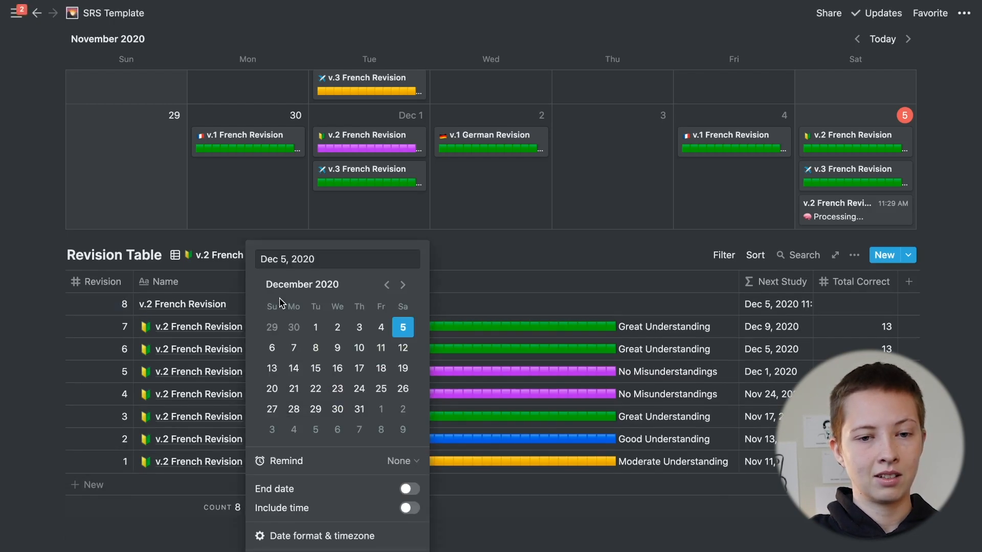
left_click(404, 337)
left_click(581, 341)
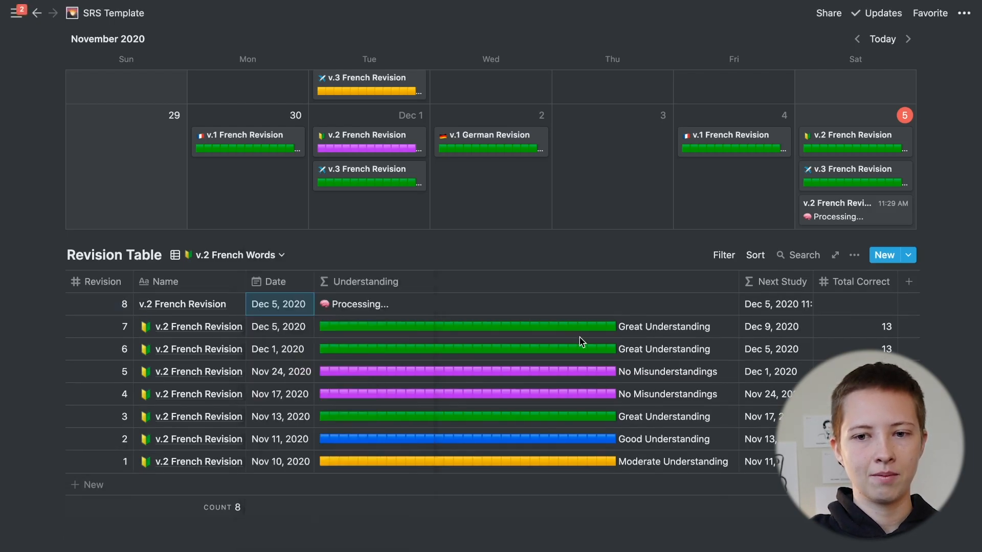
Apply the French Notes v.2 template to the revision 8 entry and expand Group A on its full page
left_click(214, 306)
scroll(377, 376, "down", 3)
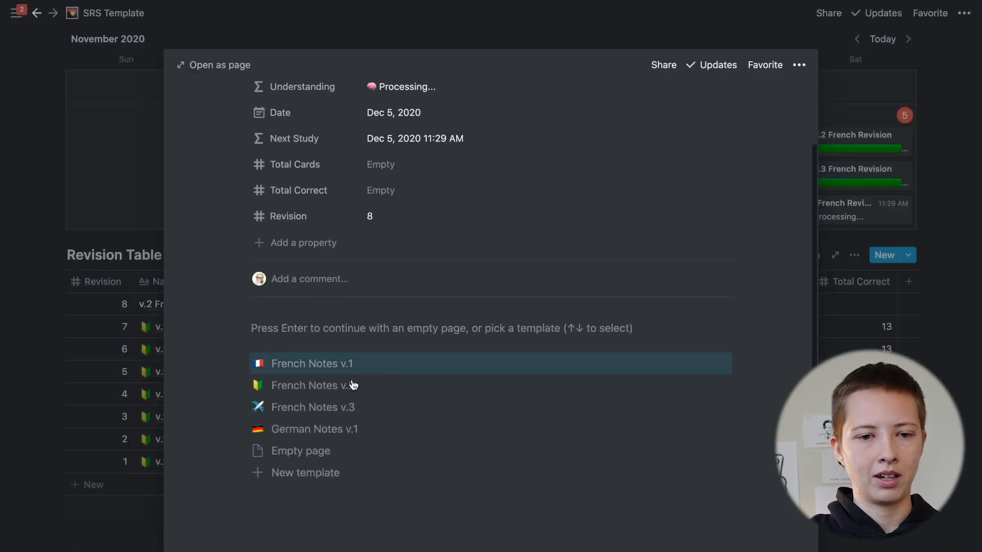
left_click(353, 384)
left_click(202, 65)
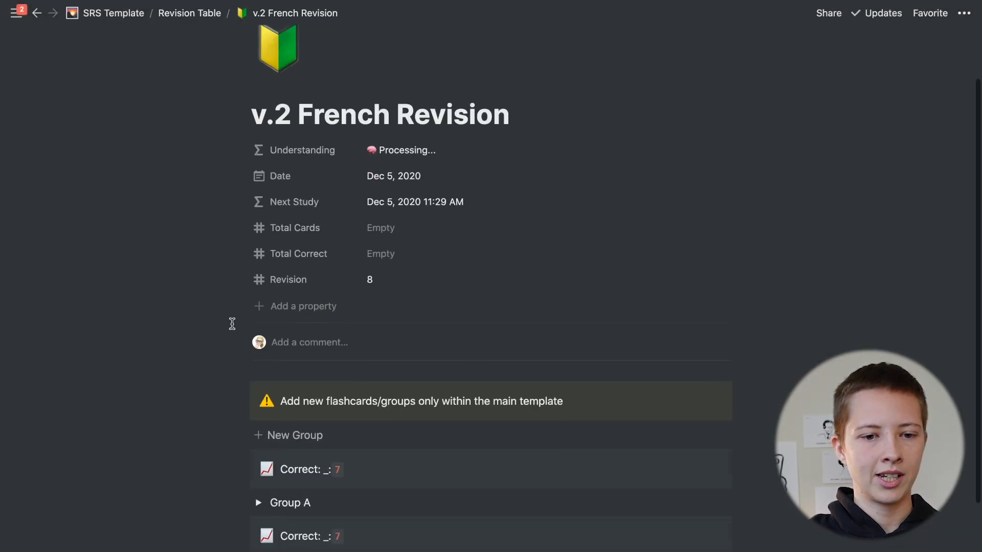
scroll(235, 323, "down", 3)
left_click(258, 352)
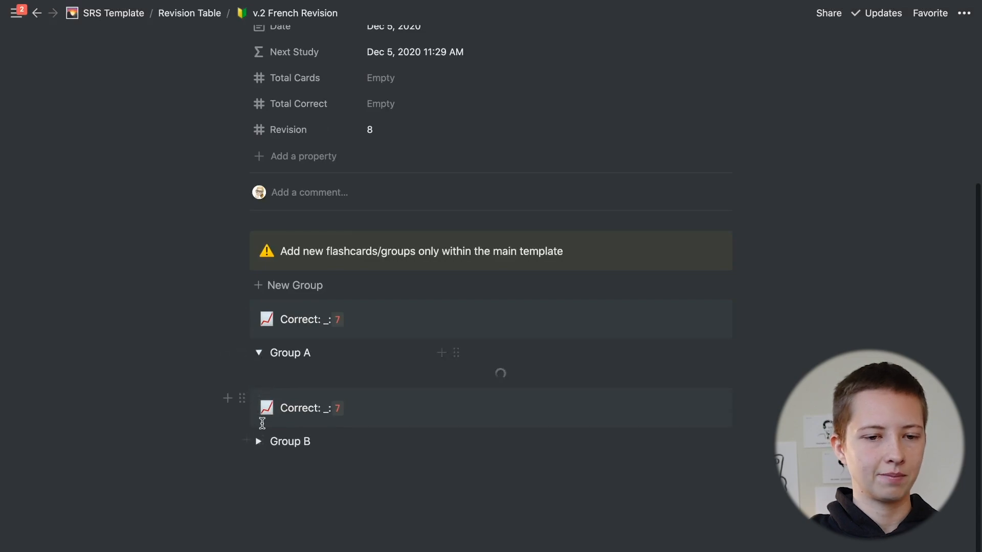
Set both Total Cards and Total Correct of the revision 8 entry to 14 and return to the SRS Template page
scroll(327, 347, "up", 3)
left_click(420, 225)
type("14")
key("Return")
left_click(391, 247)
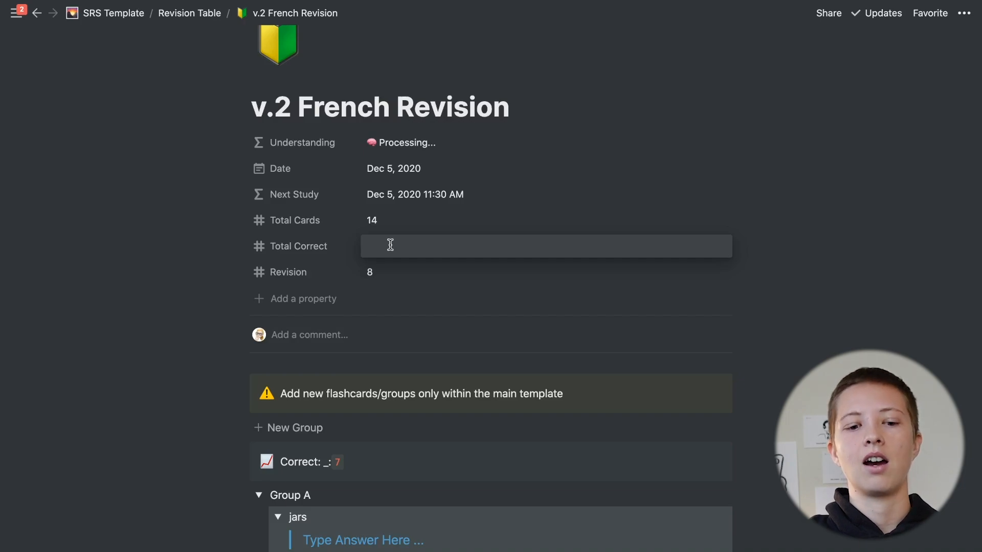
type("14")
key("Return")
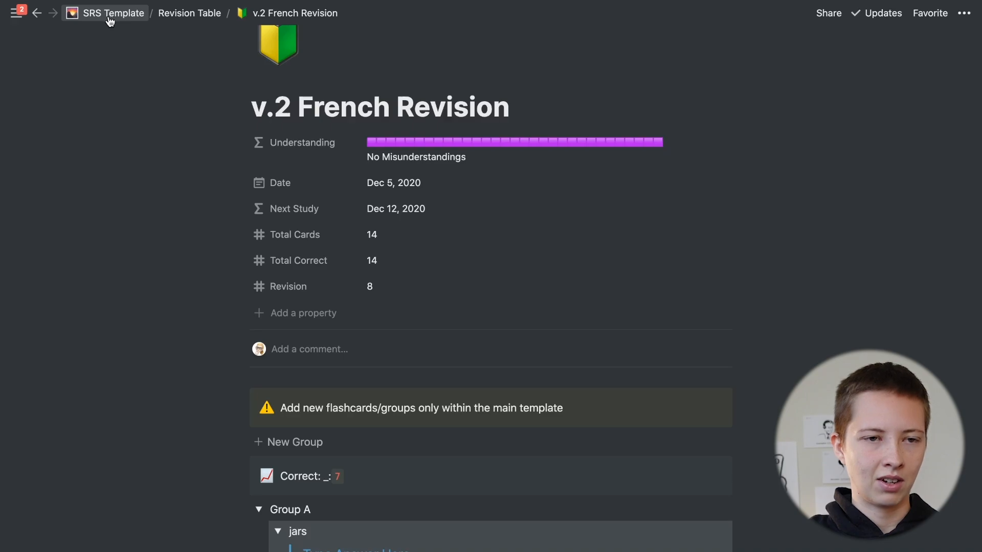
left_click(132, 24)
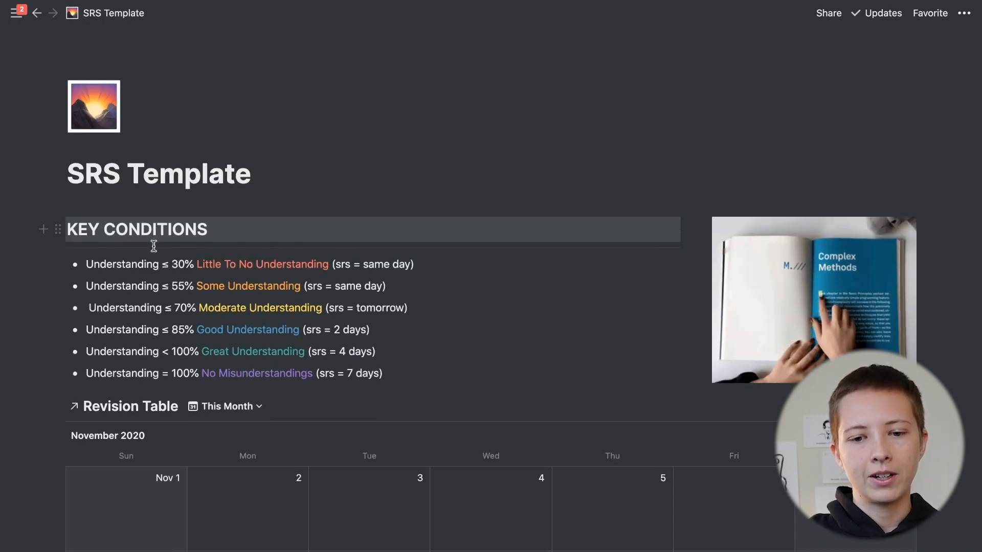
Inspect the Next Study formula of the revision 8 entry in the v.2 French Words table
scroll(153, 245, "down", 20)
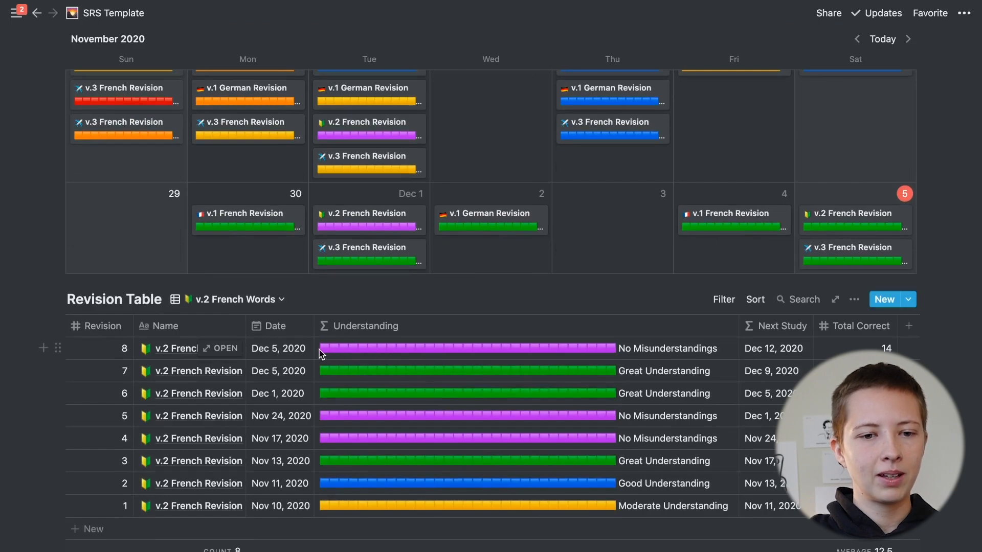
left_click(785, 349)
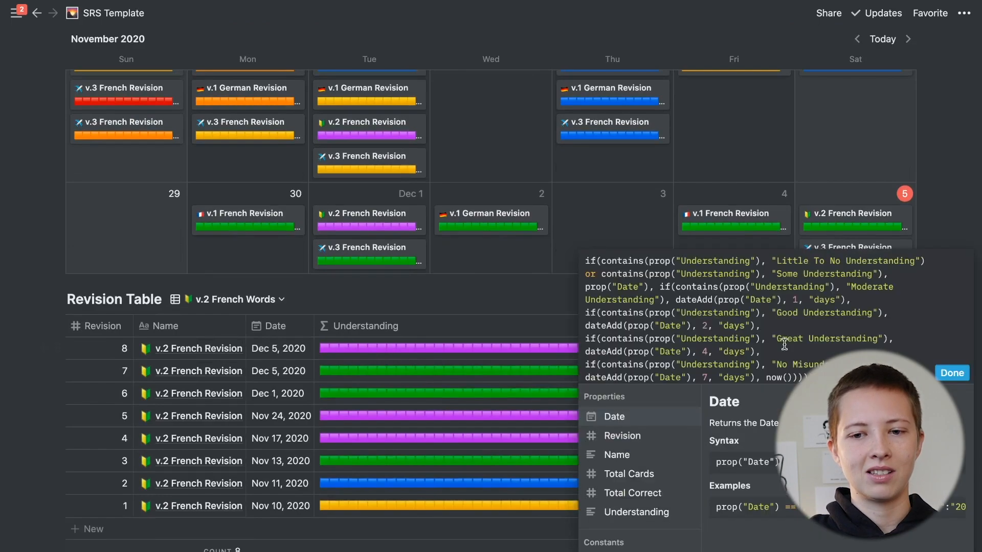
key("Escape")
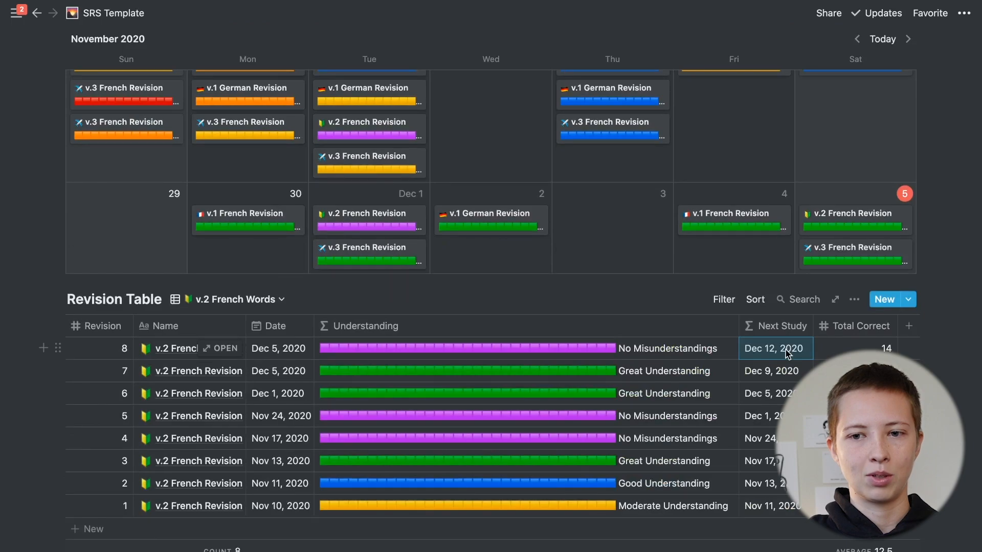
Advance the This Month revision calendar to December 2020 to check the upcoming study dates
scroll(791, 351, "up", 2)
scroll(785, 353, "up", 5)
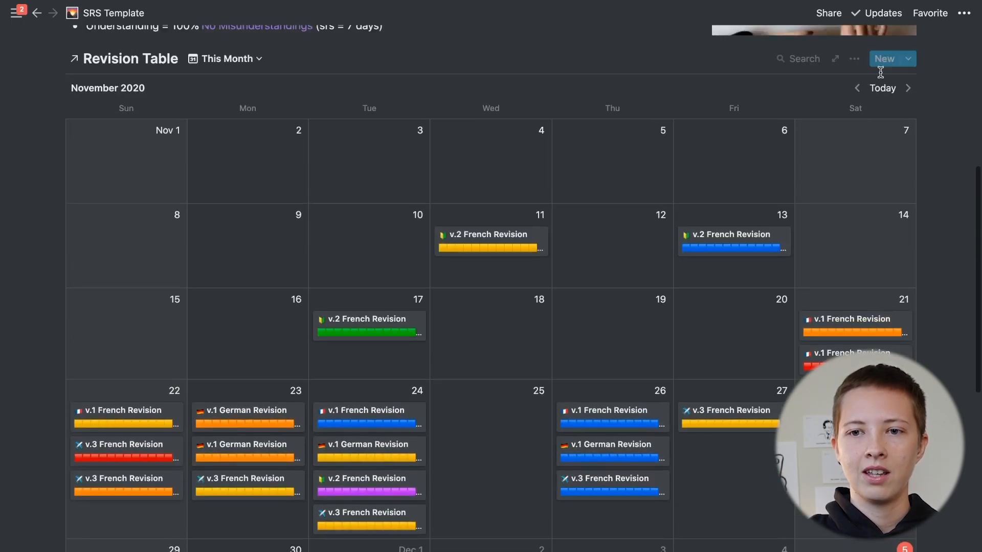
left_click(908, 88)
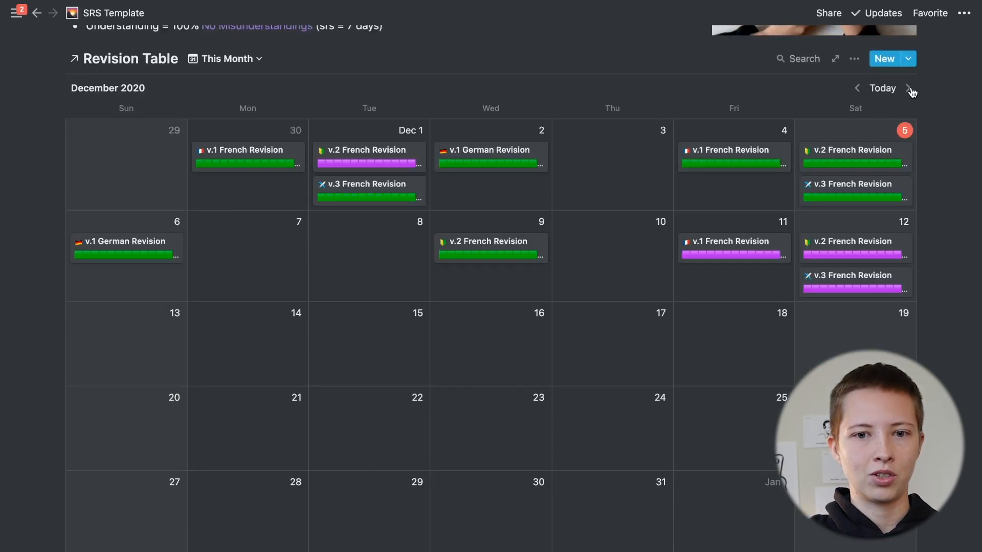
scroll(838, 220, "down", 1)
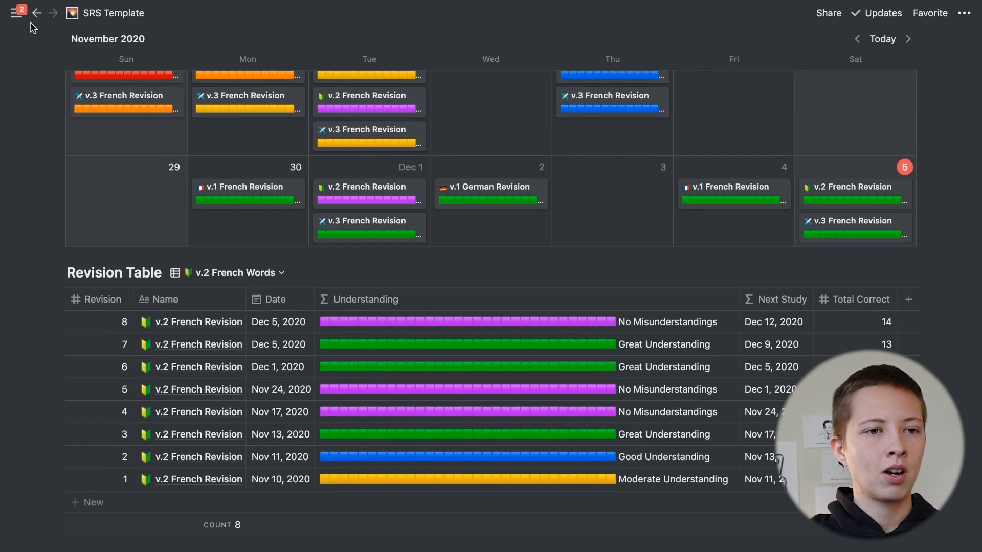
Open the SRS Timetable page and bring up its Revision Table
mouse_move(17, 13)
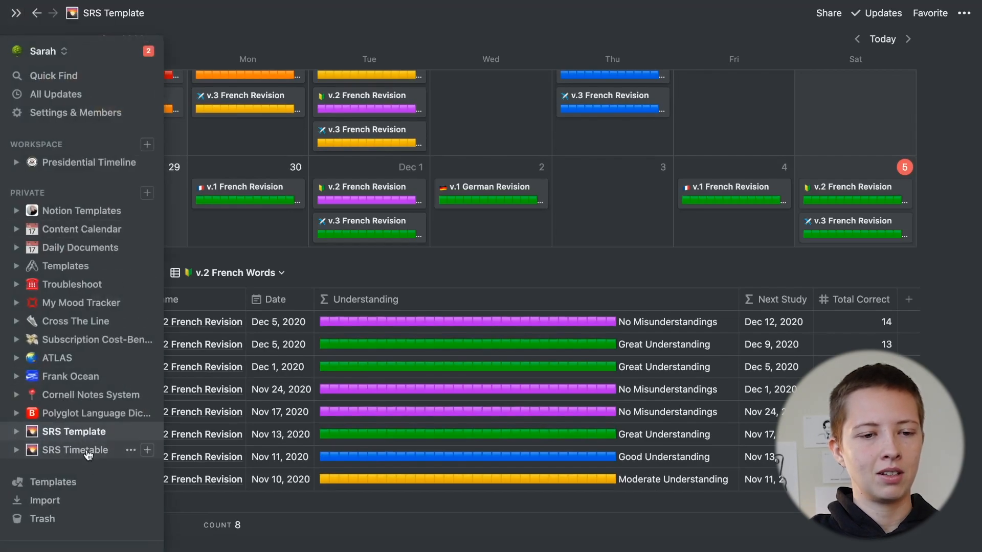
left_click(88, 453)
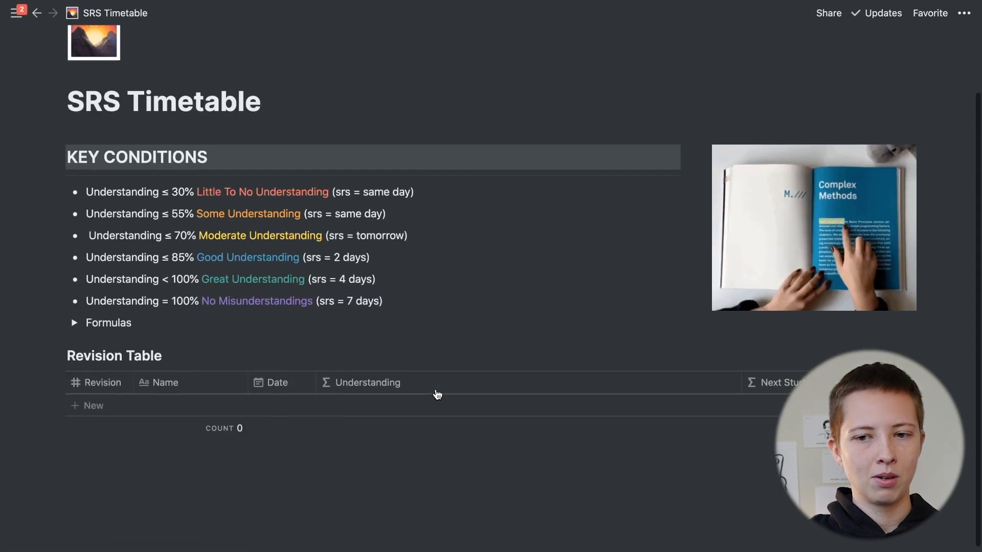
scroll(437, 394, "down", 3)
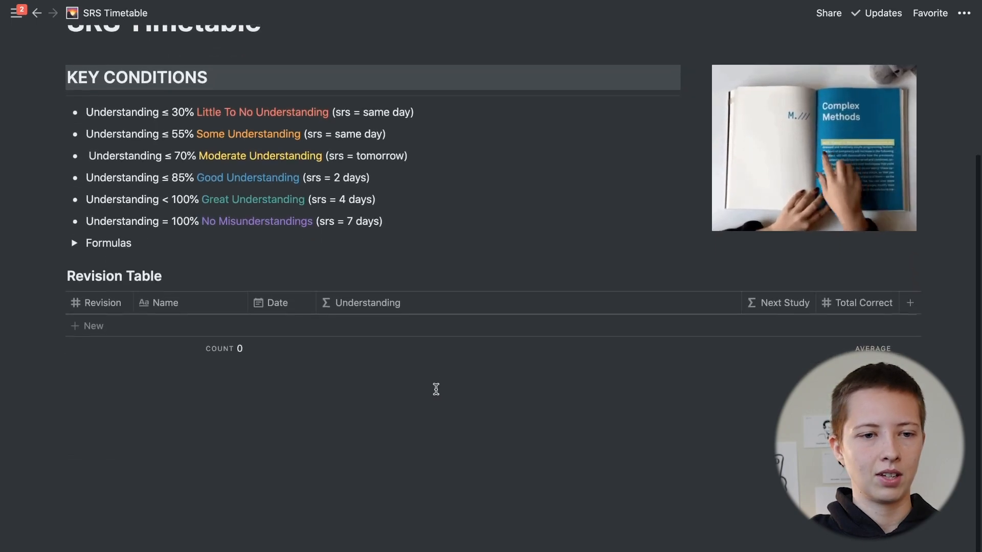
scroll(436, 390, "up", 1)
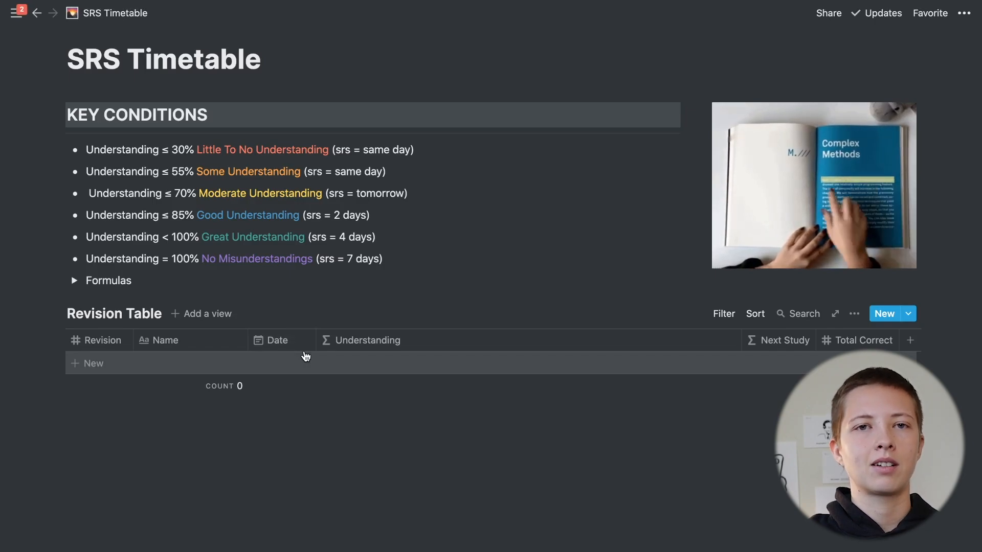
Review the Revision Table's filter, where Name contains v.1 French Revision
left_click(720, 315)
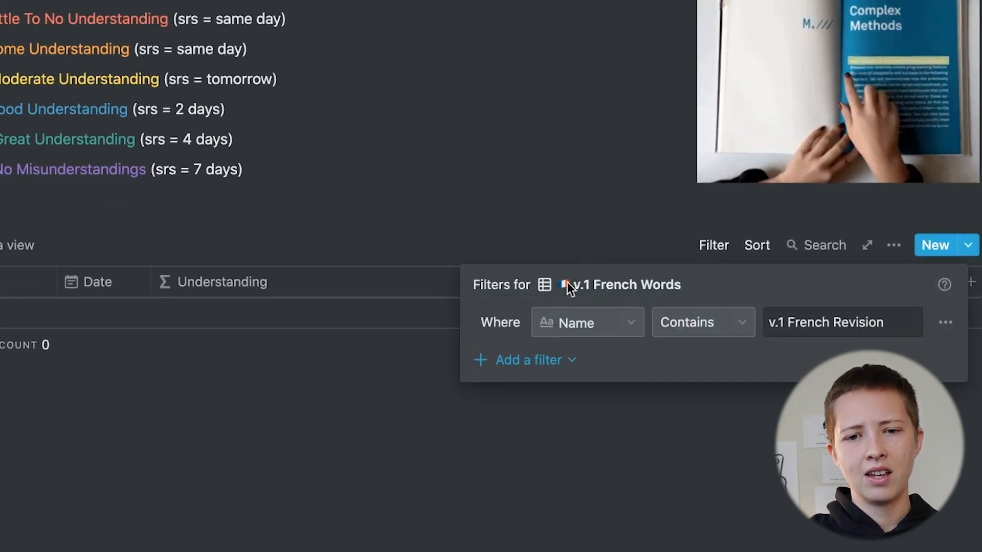
left_click(565, 324)
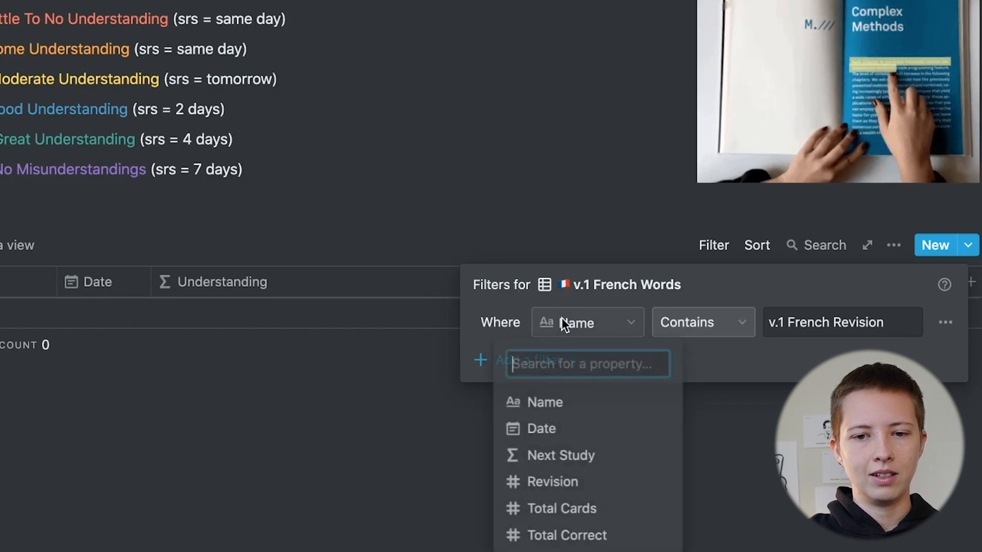
left_click(529, 403)
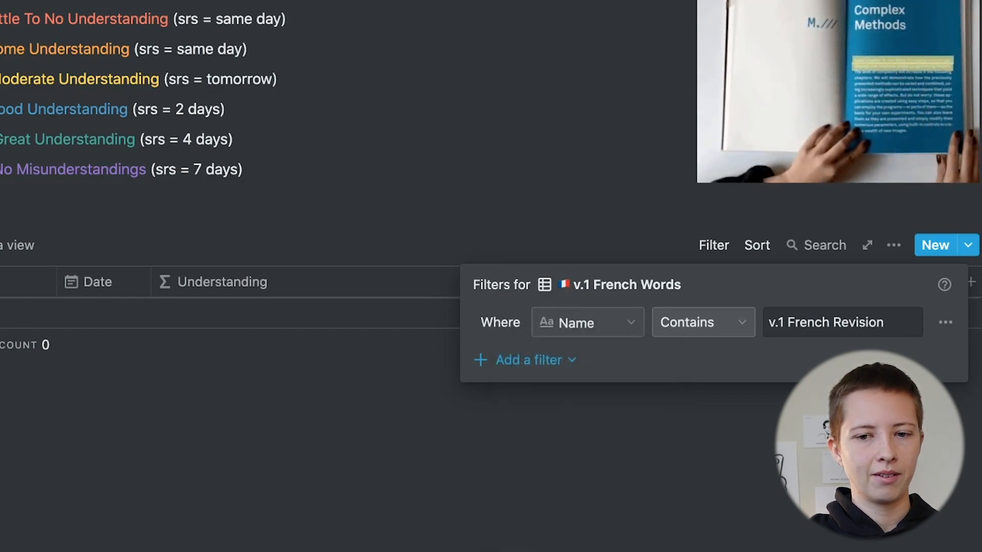
left_click(769, 323)
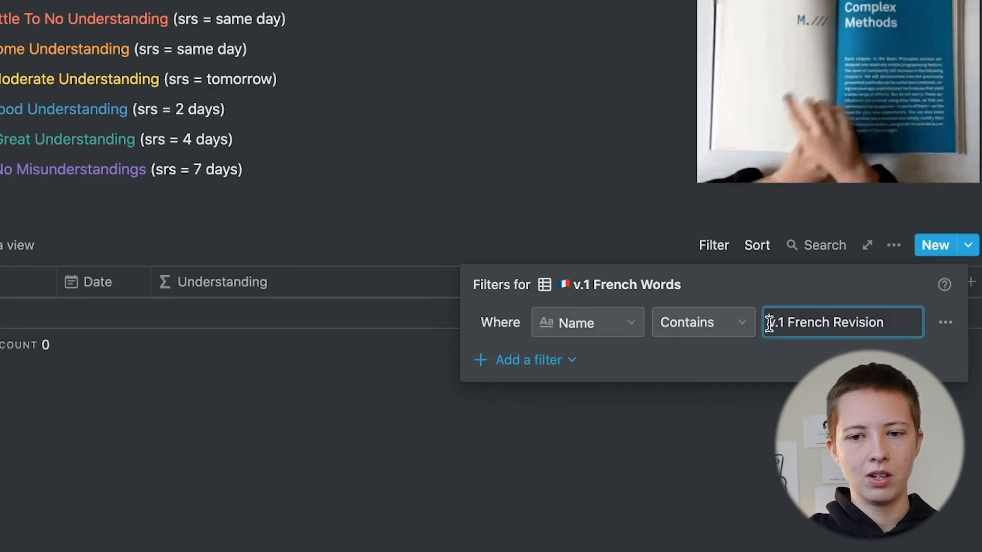
left_click_drag(769, 323, 905, 318)
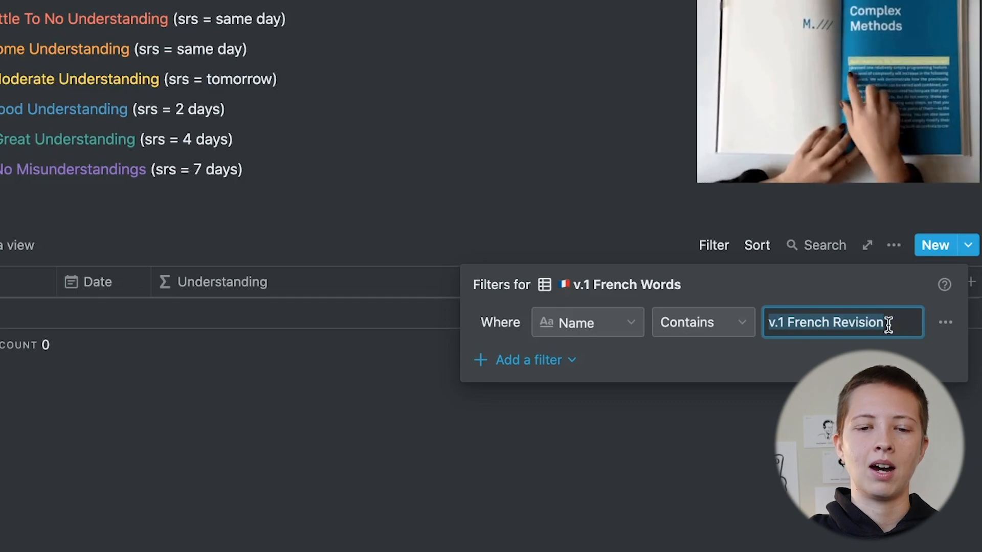
left_click(234, 267)
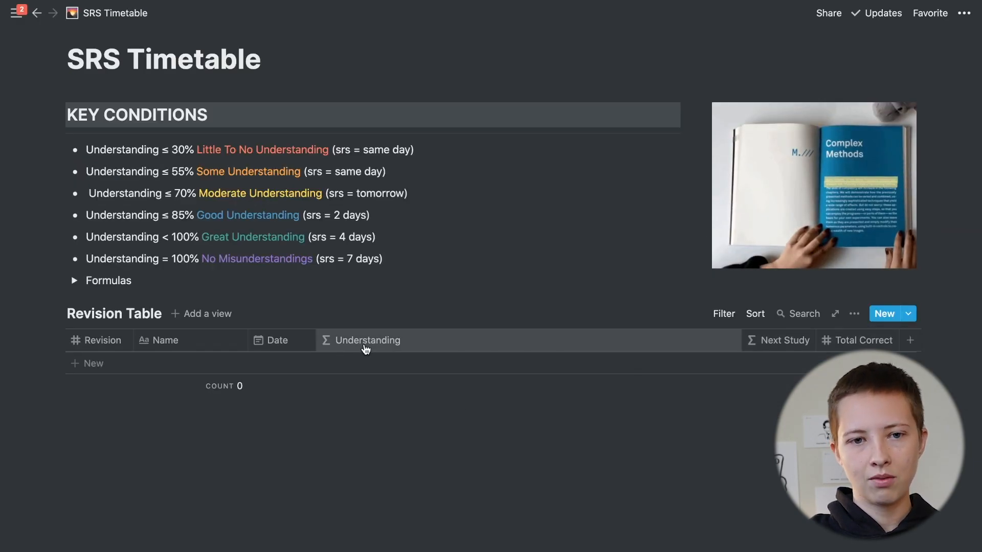
Change the Understanding property's type to Select and add a v.1 French Revision entry to the Revision Table
left_click(366, 342)
mouse_move(555, 132)
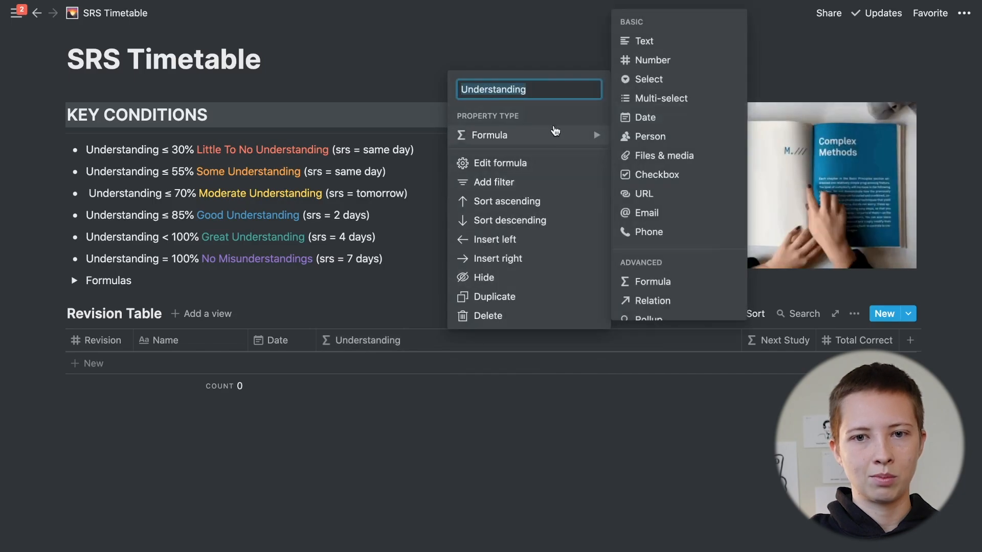
left_click(677, 78)
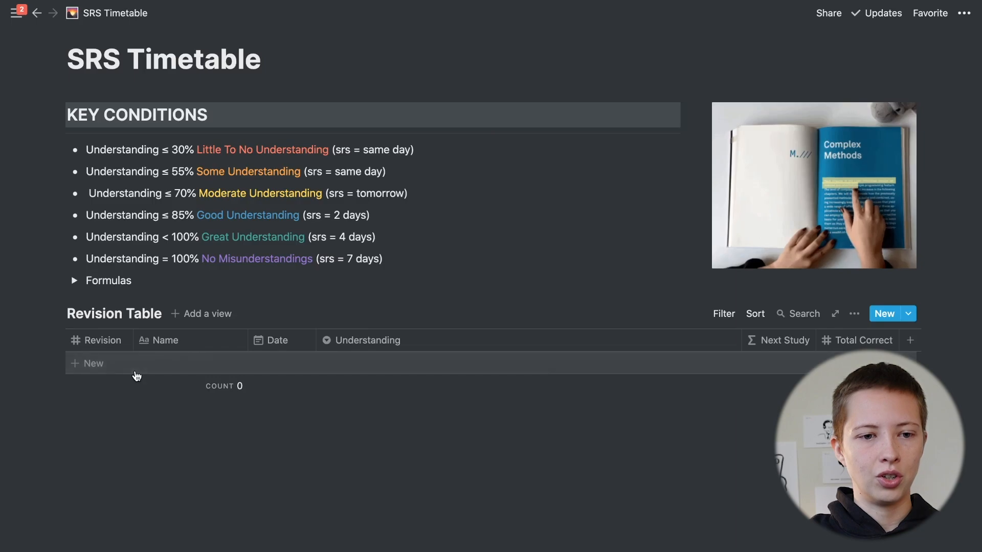
left_click(137, 373)
left_click(167, 485)
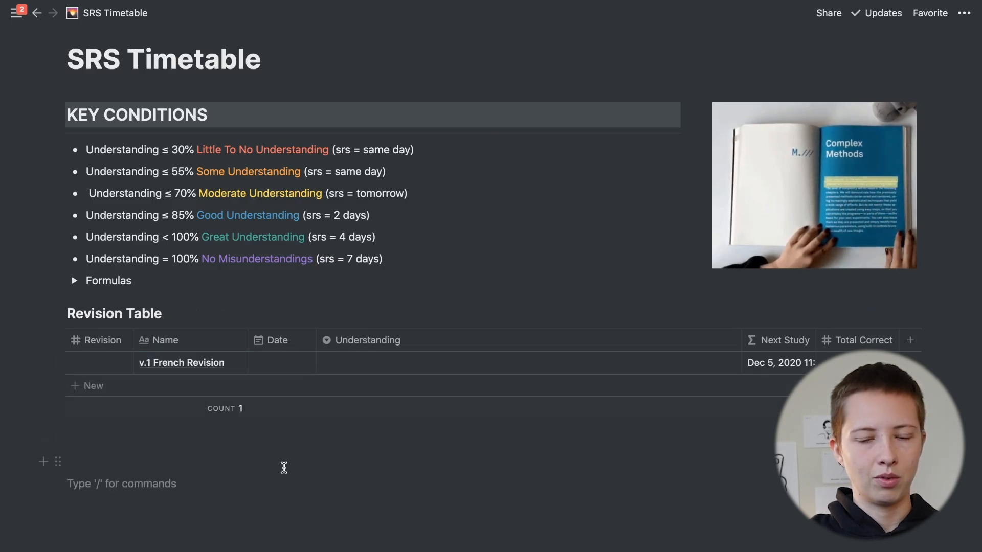
Clear the existing formula from the Next Study property
left_click(792, 362)
key("ctrl+a")
key("BackSpace")
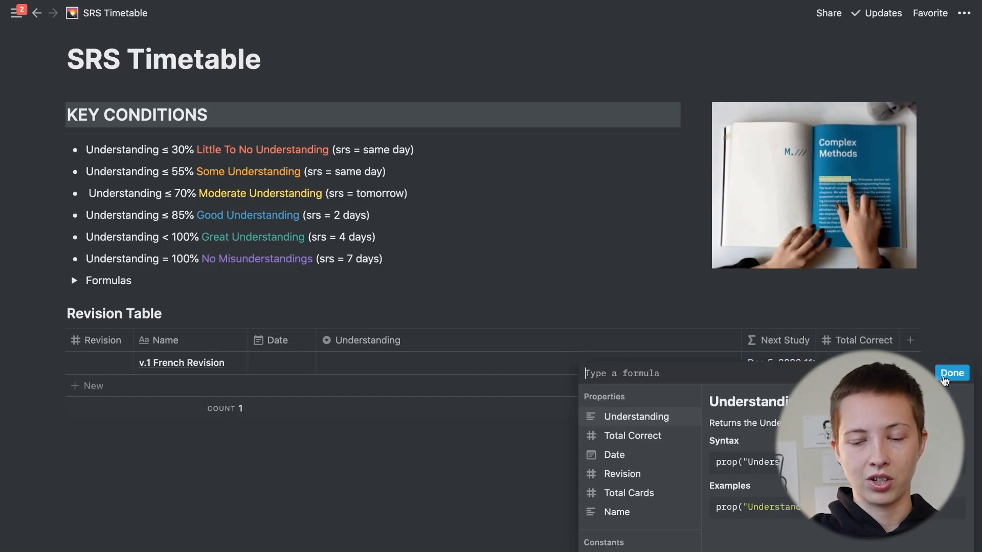
left_click(943, 378)
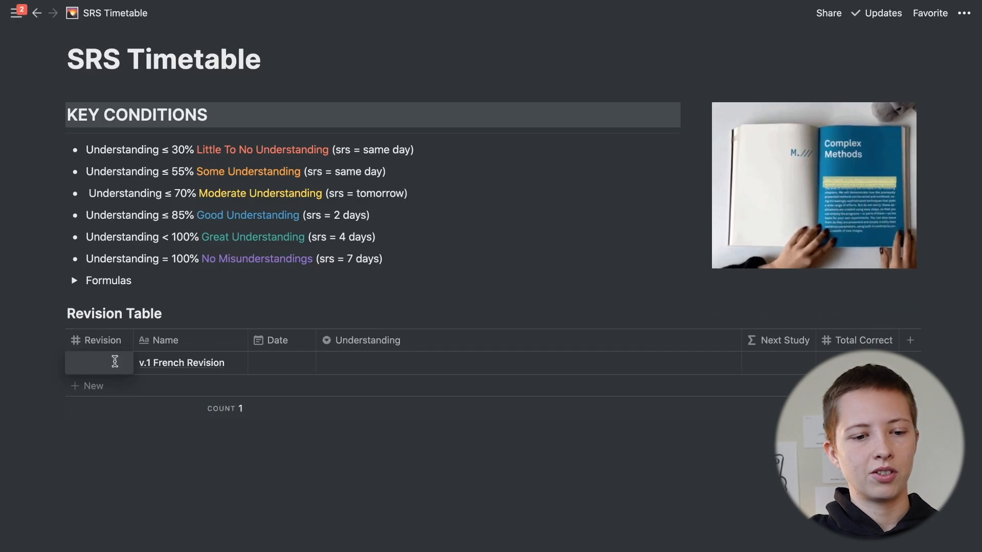
Set the v.1 French Revision entry's revision number to 1 and its date to Dec 5, 2020
type("1")
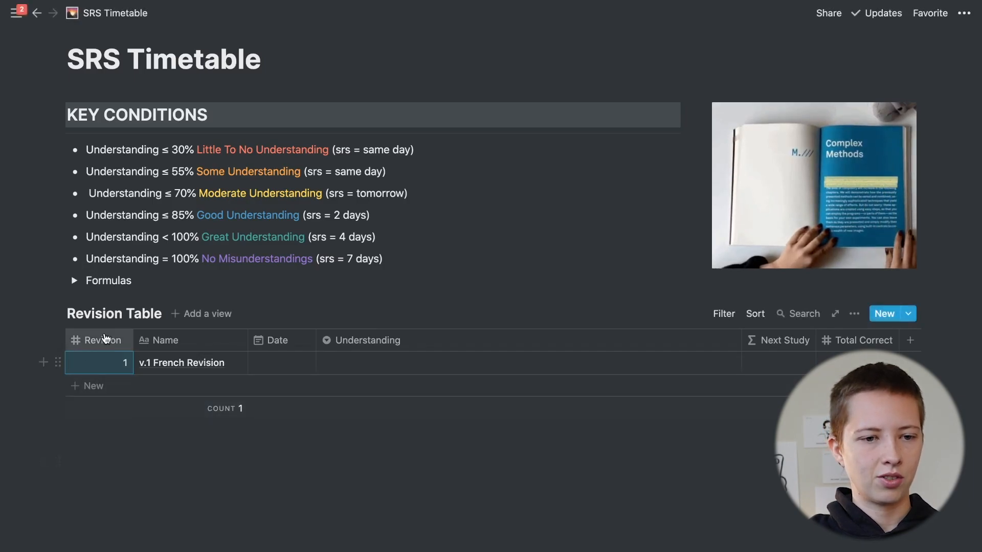
key("Escape")
left_click(105, 341)
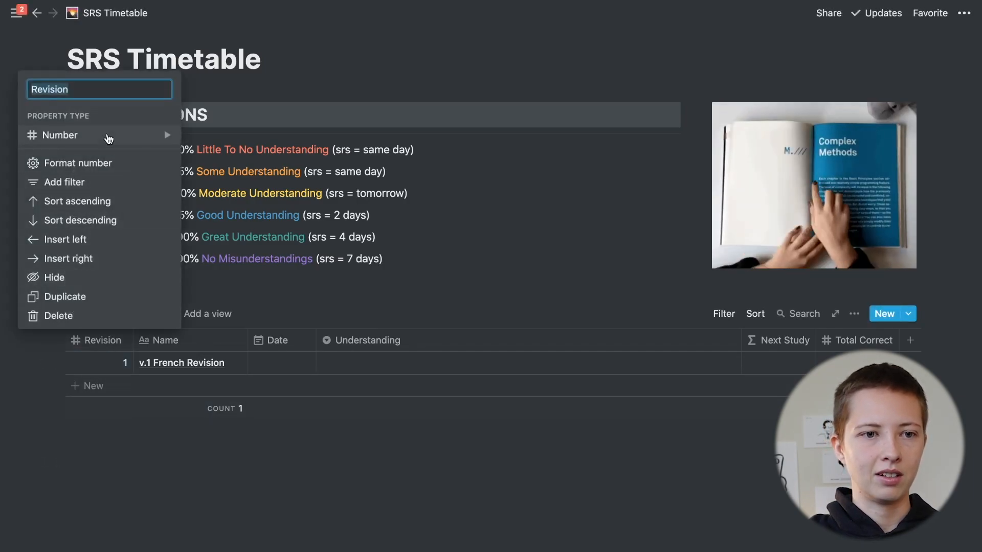
mouse_move(109, 139)
left_click(275, 362)
left_click(275, 363)
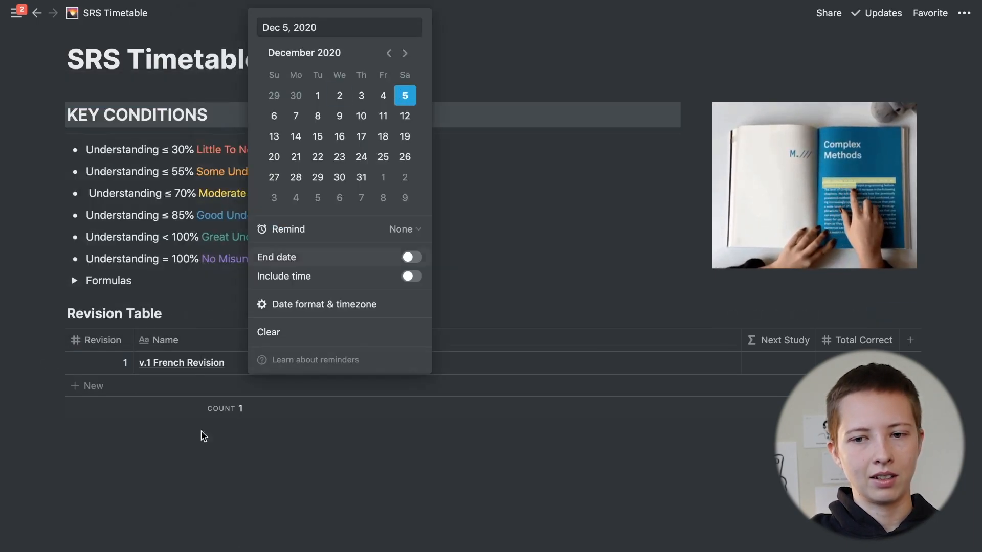
left_click(198, 492)
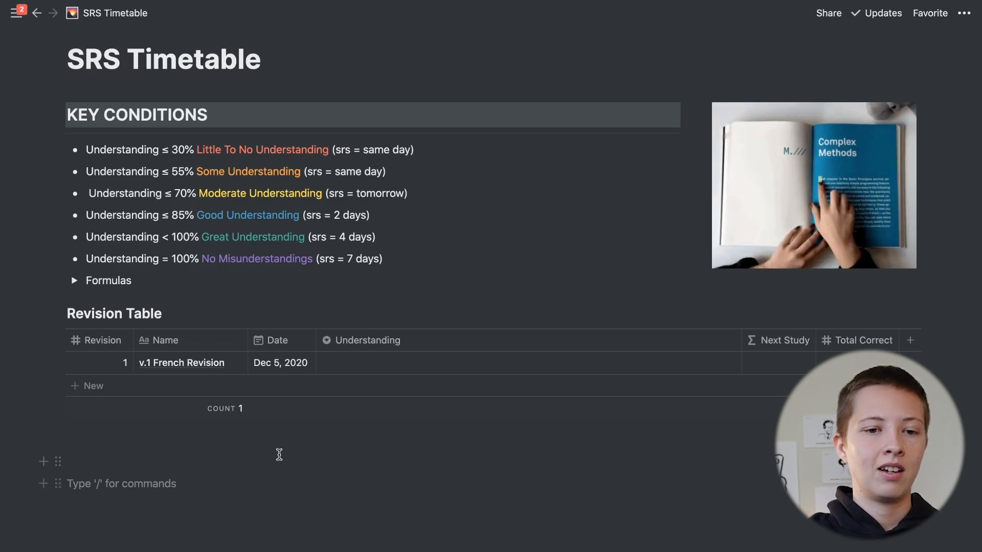
Create the option Little To No Understanding in the entry's Understanding field, copying its name from the key conditions, and color it red
left_click(379, 367)
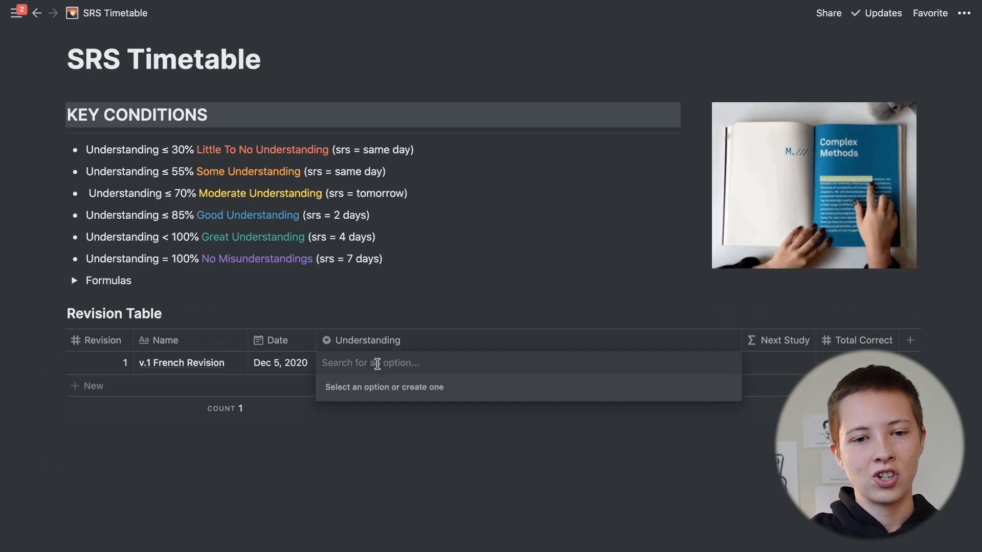
left_click_drag(197, 150, 331, 149)
key("ctrl+c")
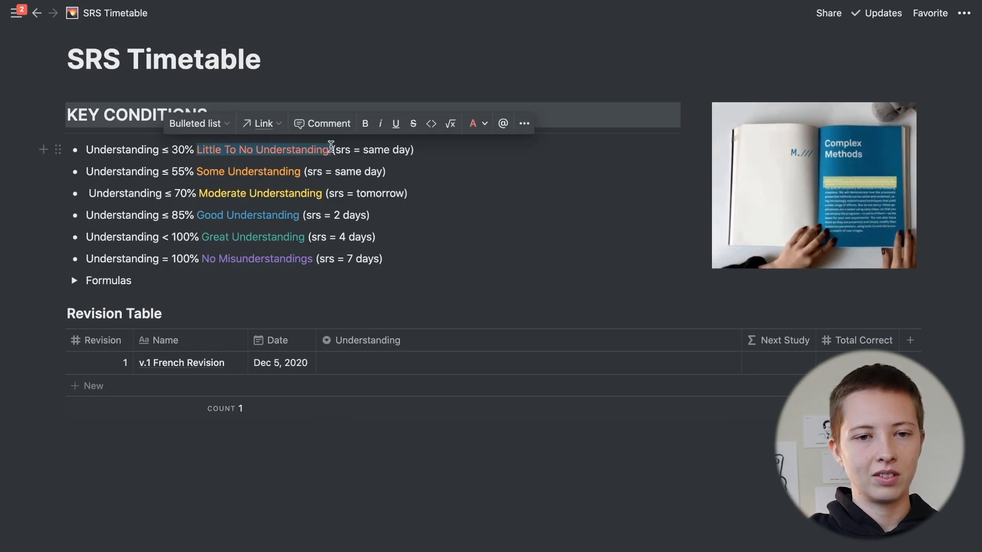
left_click(393, 368)
key("ctrl+v")
key("Return")
left_click(727, 409)
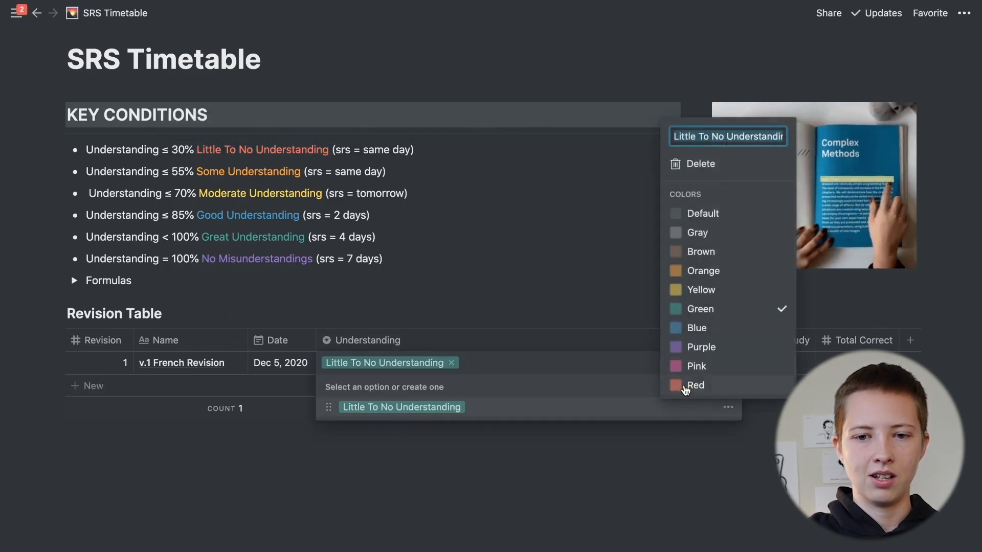
left_click(688, 386)
left_click(452, 272)
left_click(452, 272)
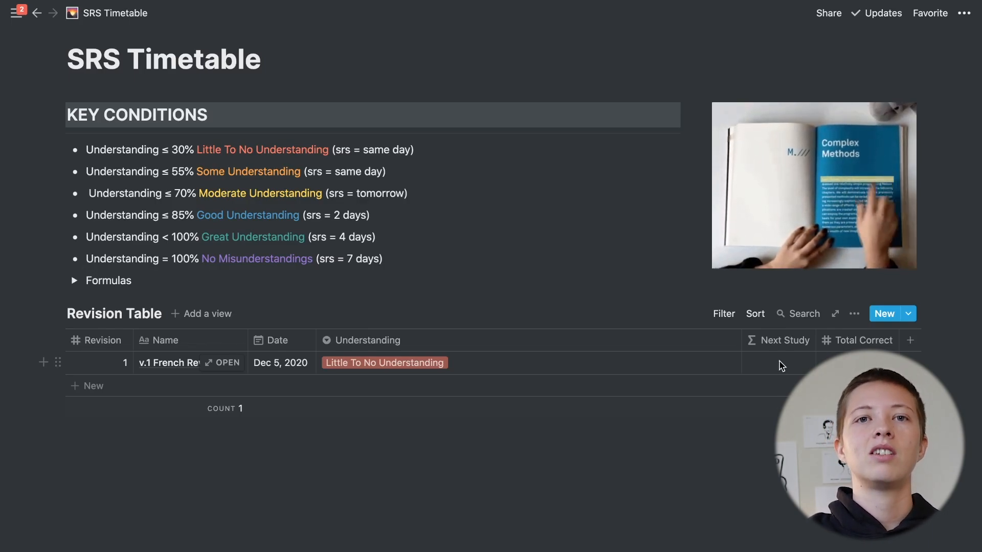
Start the Next Study formula with an if function whose condition is contains(prop("Understanding"), )
left_click(781, 364)
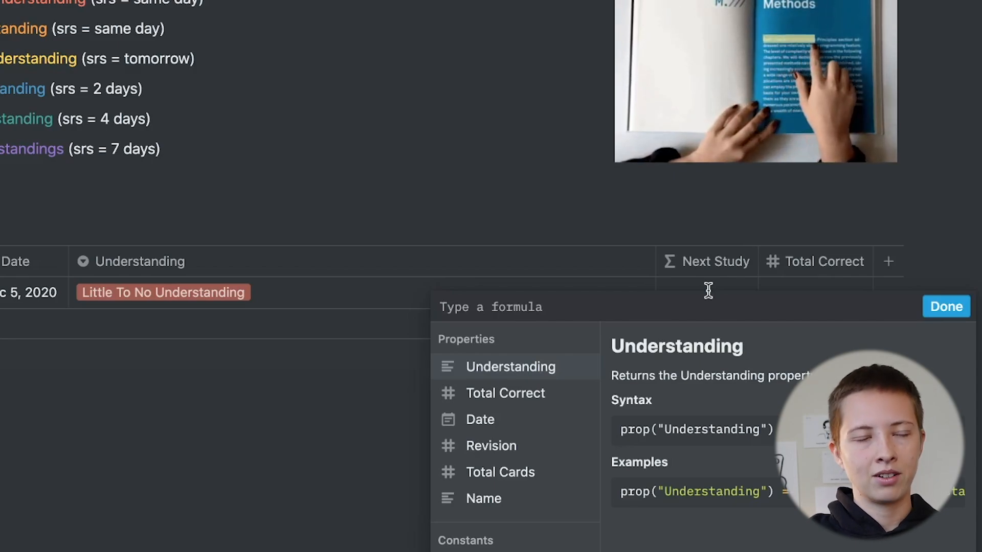
type("i")
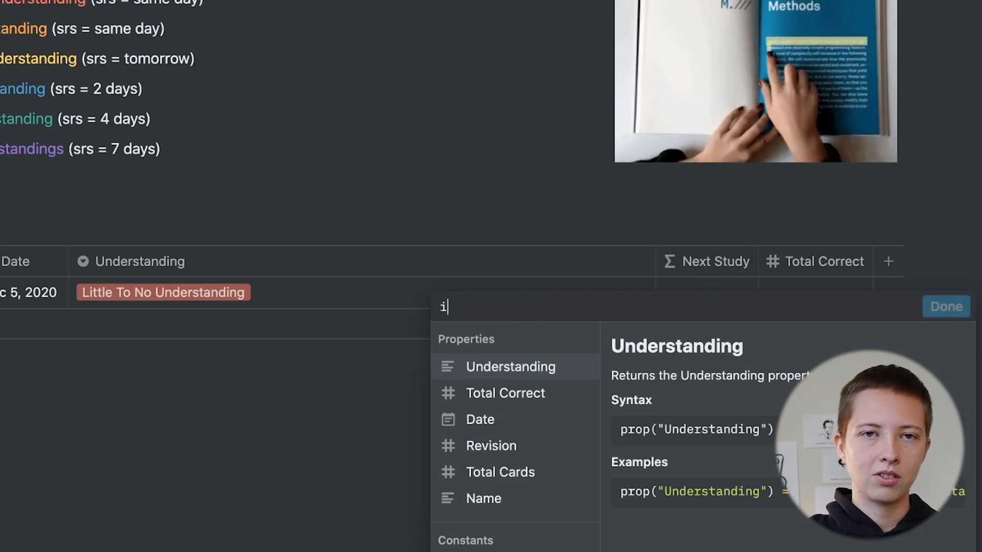
type("f(prop")
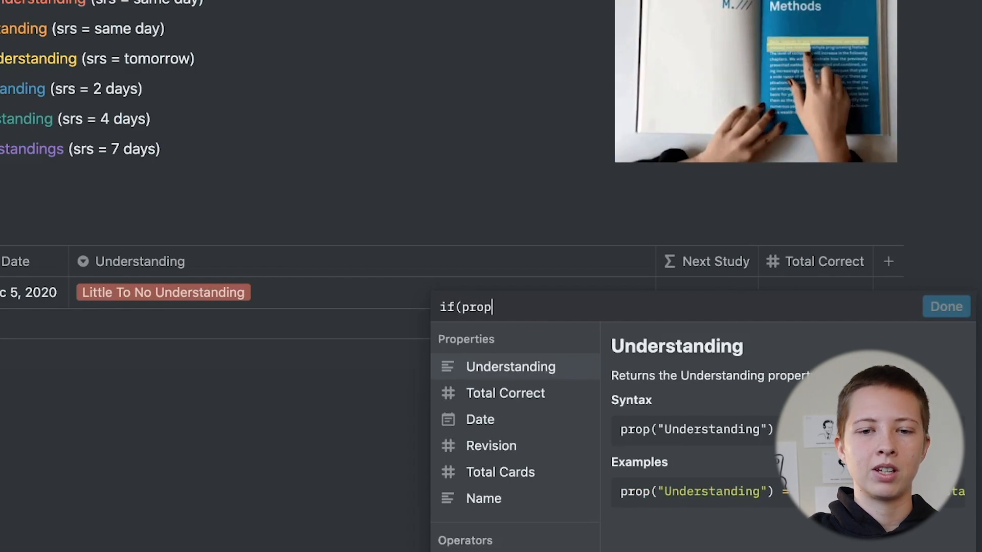
left_click(529, 376)
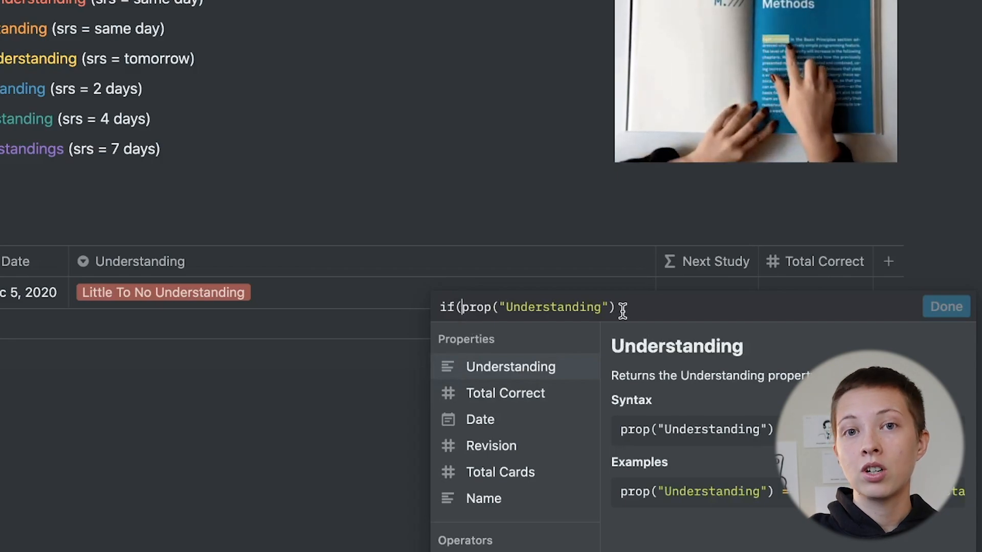
type("contains")
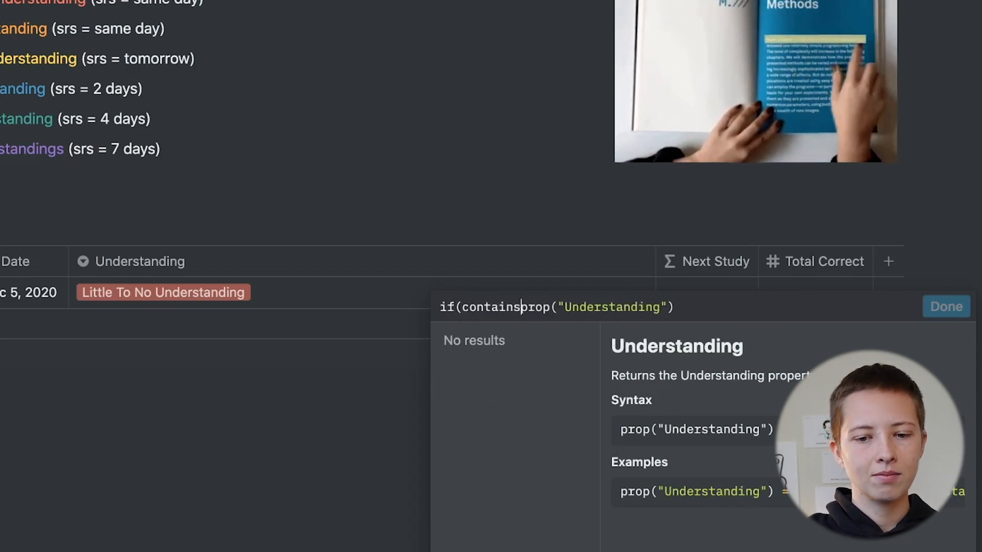
type("(")
key("End")
type(",")
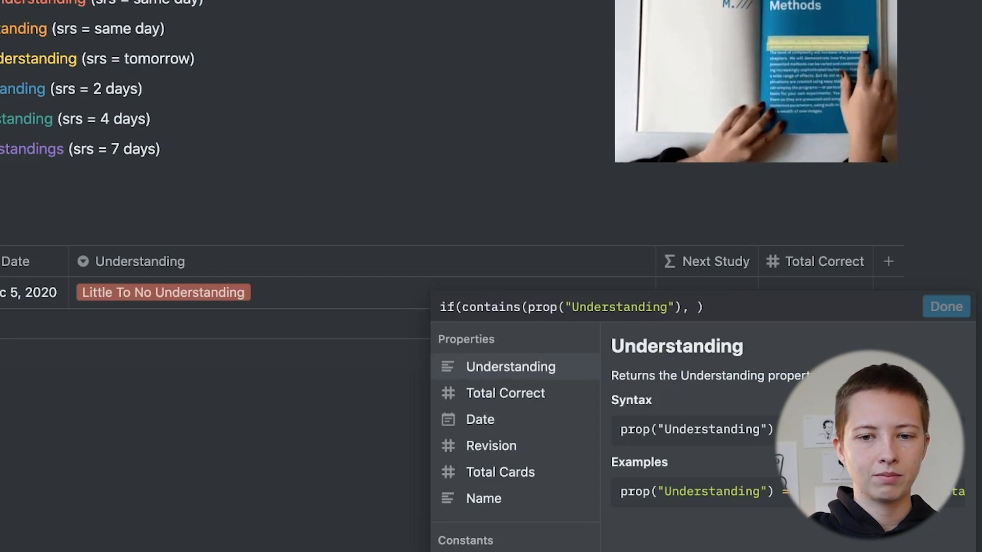
Fill in the contains function's second argument with the copied text "Little To No Understanding" in quotation marks
left_click_drag(460, 307, 683, 311)
left_click(698, 309)
type(":")
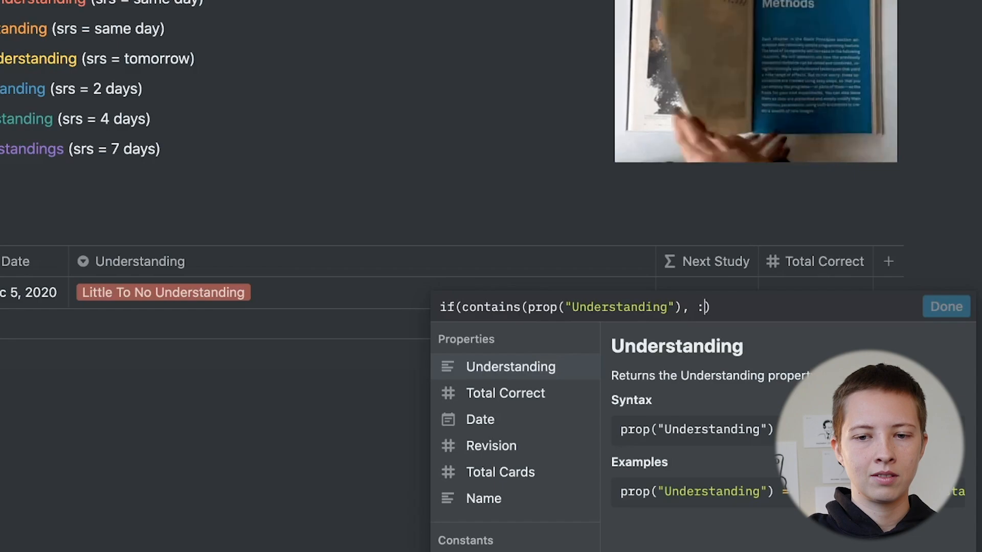
type("\"")
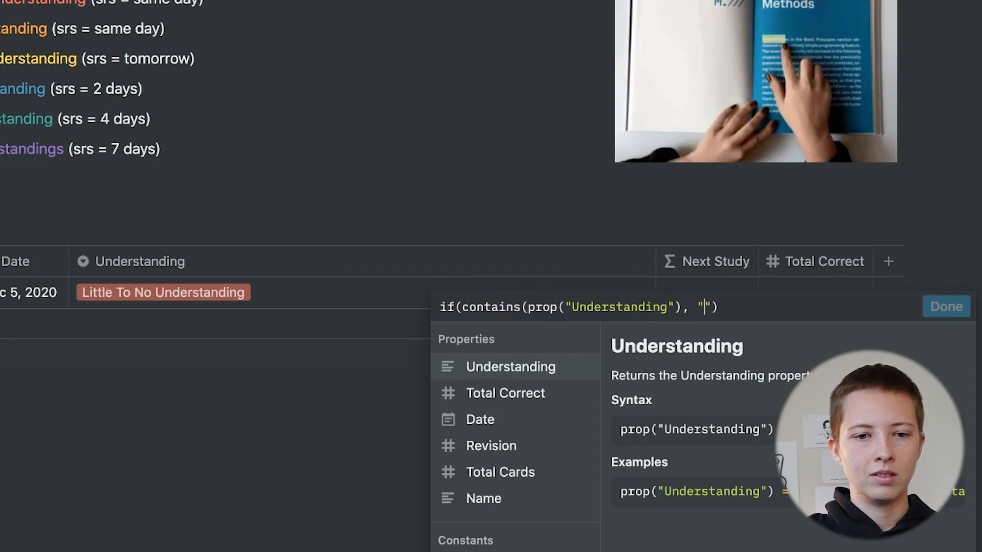
key("super+v")
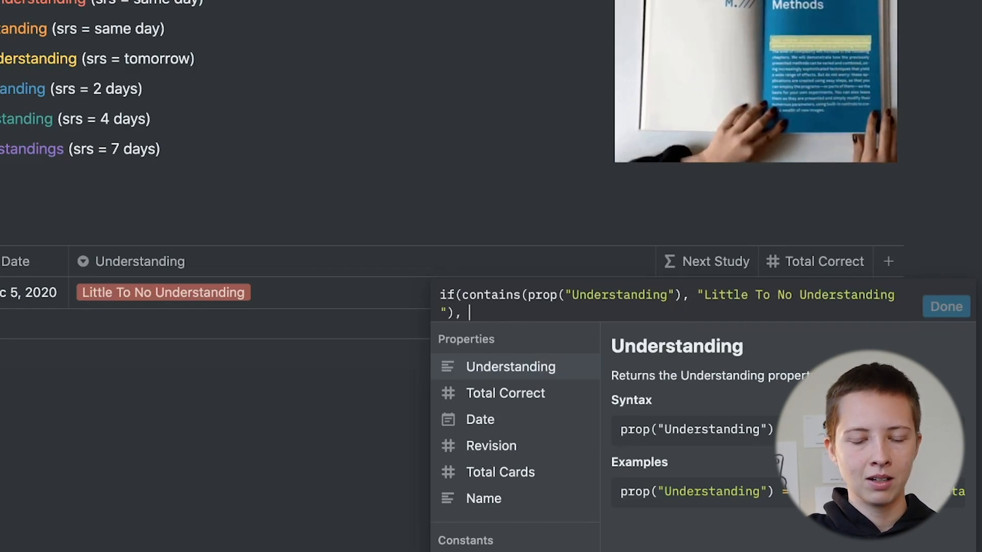
Complete the if formula with prop("Date") as the true result and now() as the false result, and save it
type(", prop")
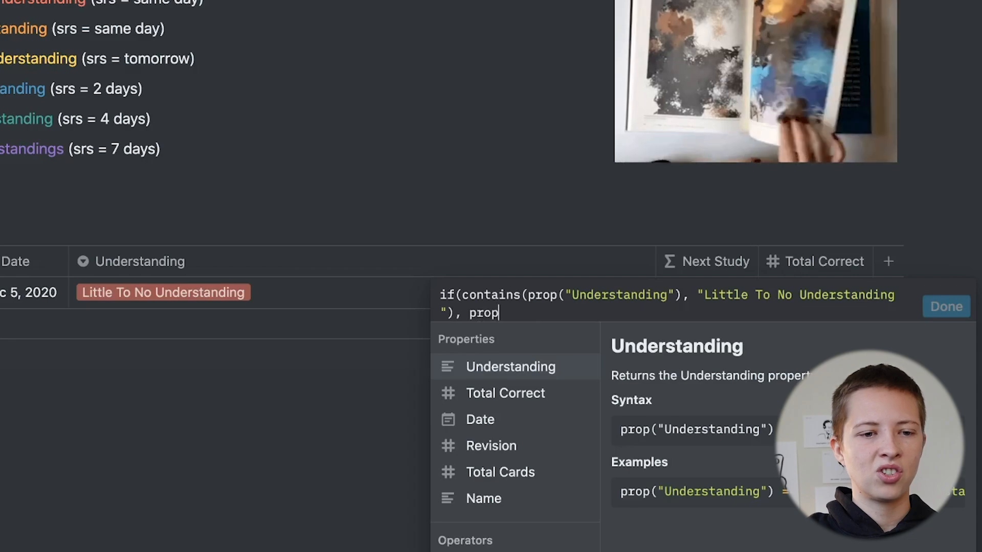
left_click(500, 420)
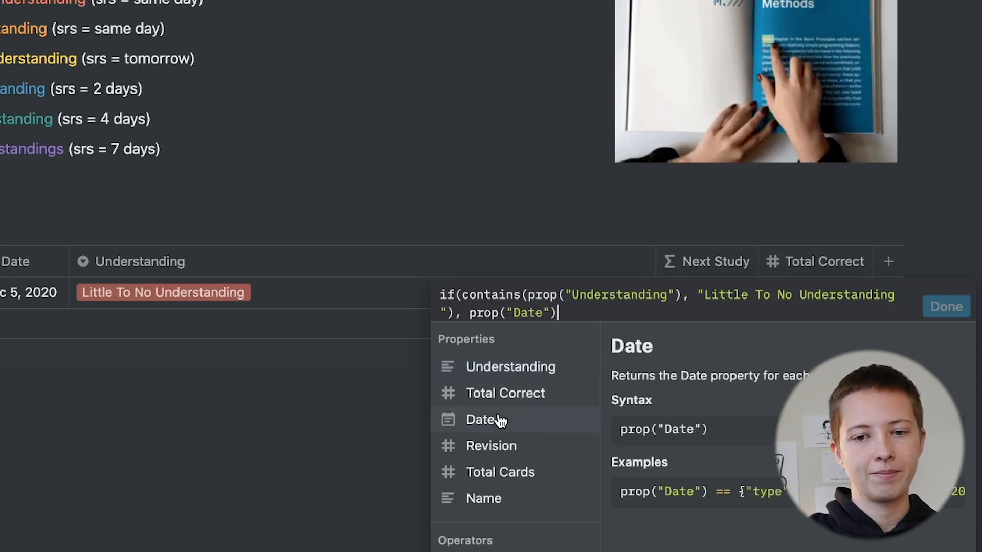
type(",")
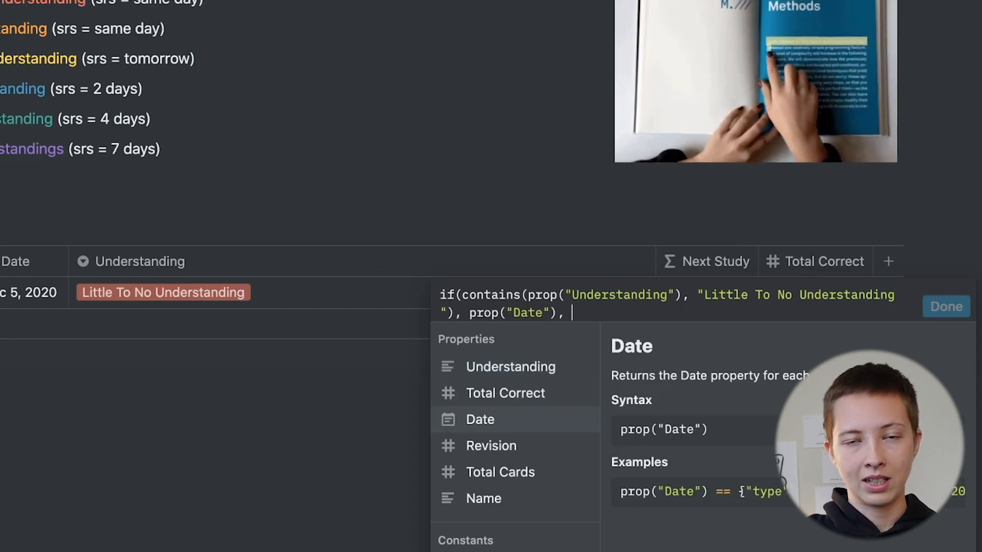
type(" now()")
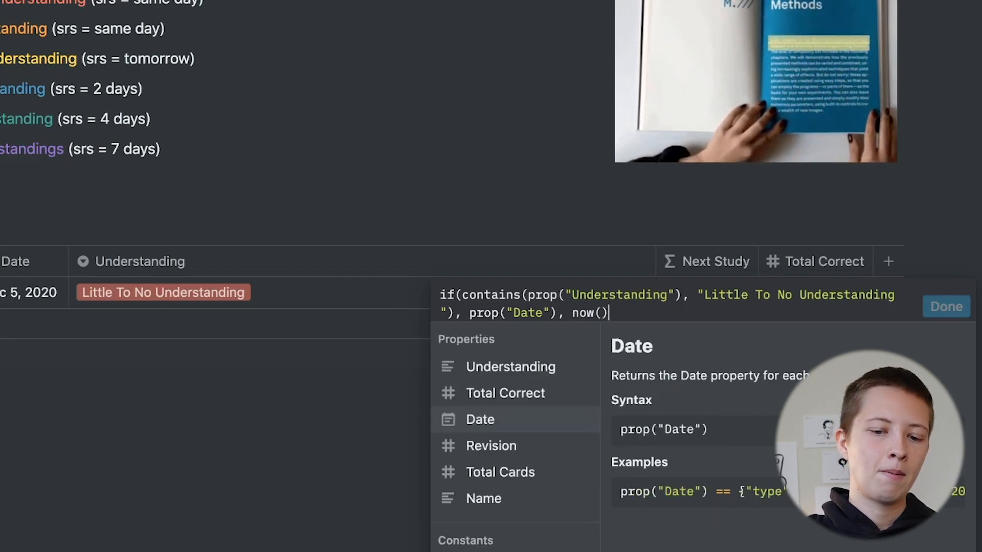
type(")")
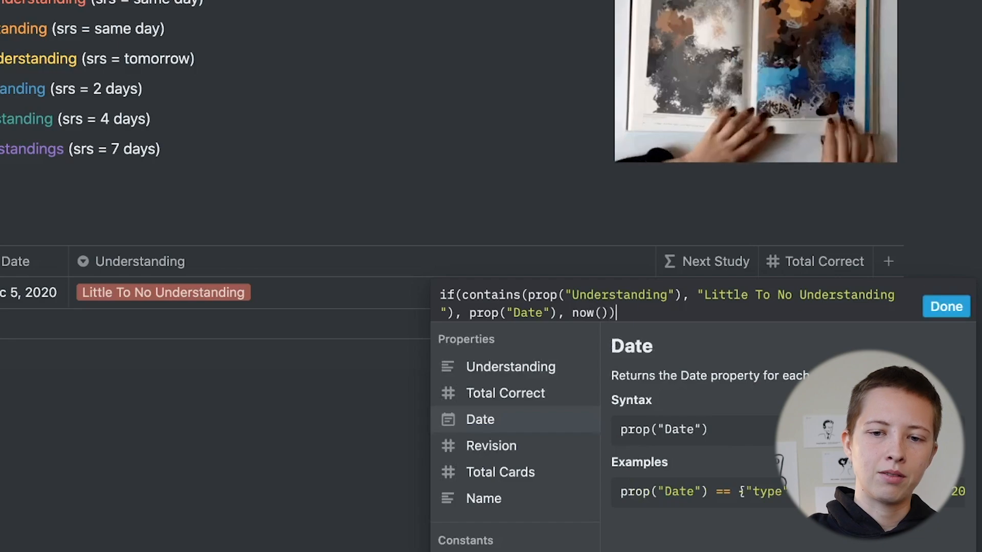
left_click(947, 307)
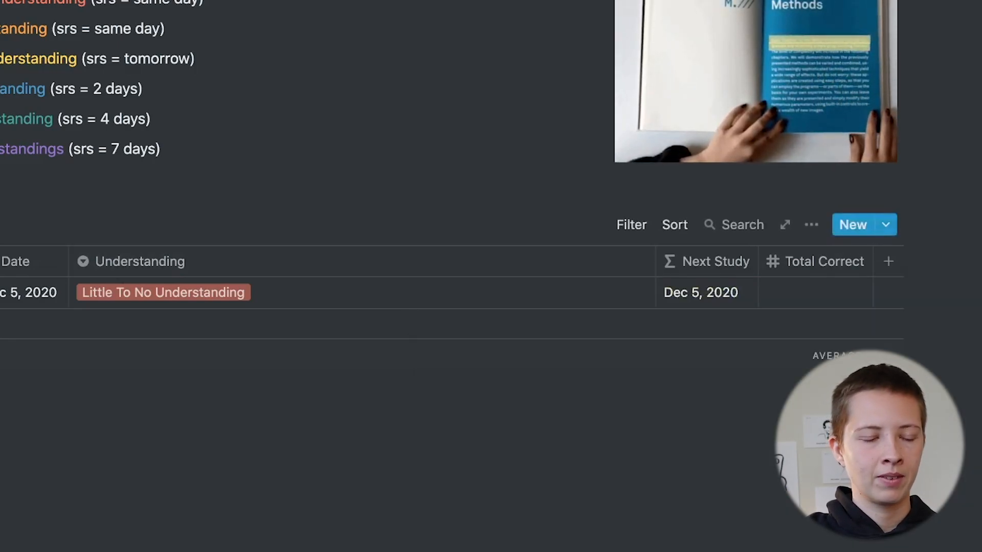
Add a second v.1 French Revision entry to the Revision Table with revision number 2 and date Dec 5, 2020
left_click(6, 323)
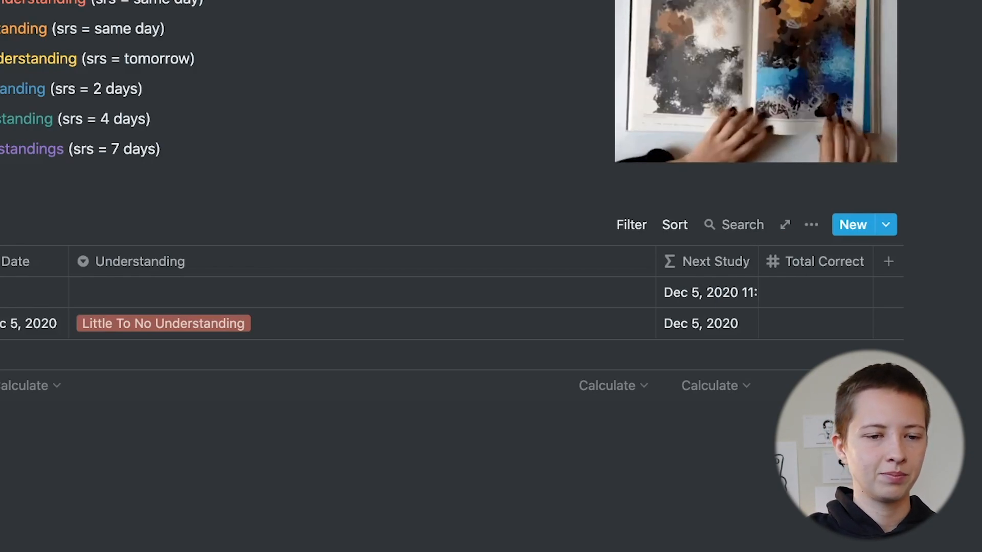
left_click(676, 227)
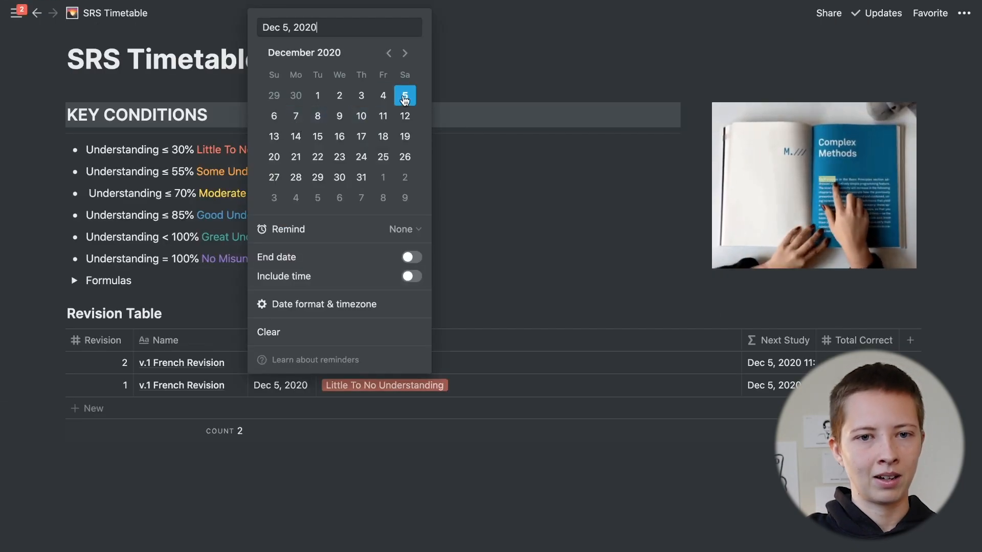
left_click(565, 254)
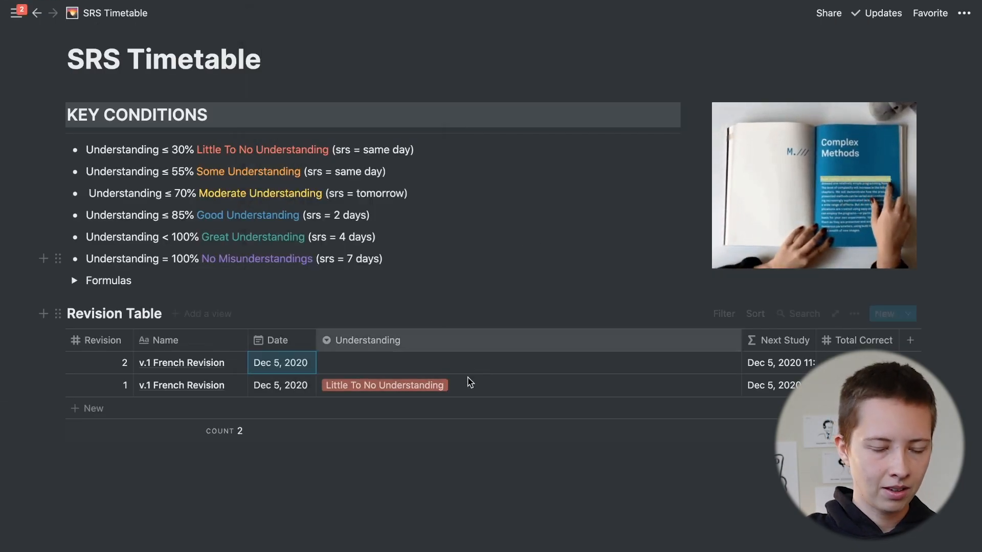
Create the option Some Understanding in revision 2's Understanding field, copying its name from the key conditions
left_click(376, 362)
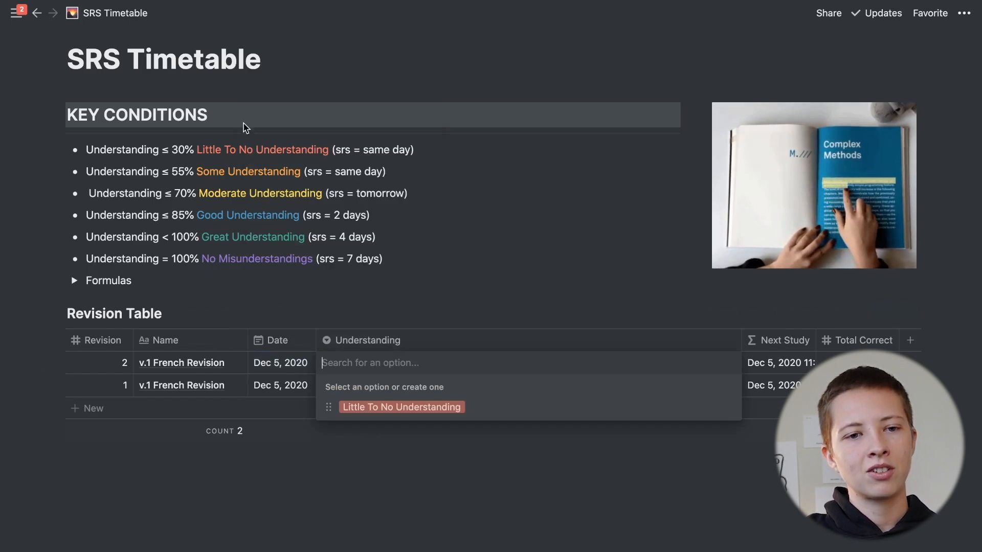
key("Escape")
left_click_drag(198, 172, 301, 172)
key("ctrl+c")
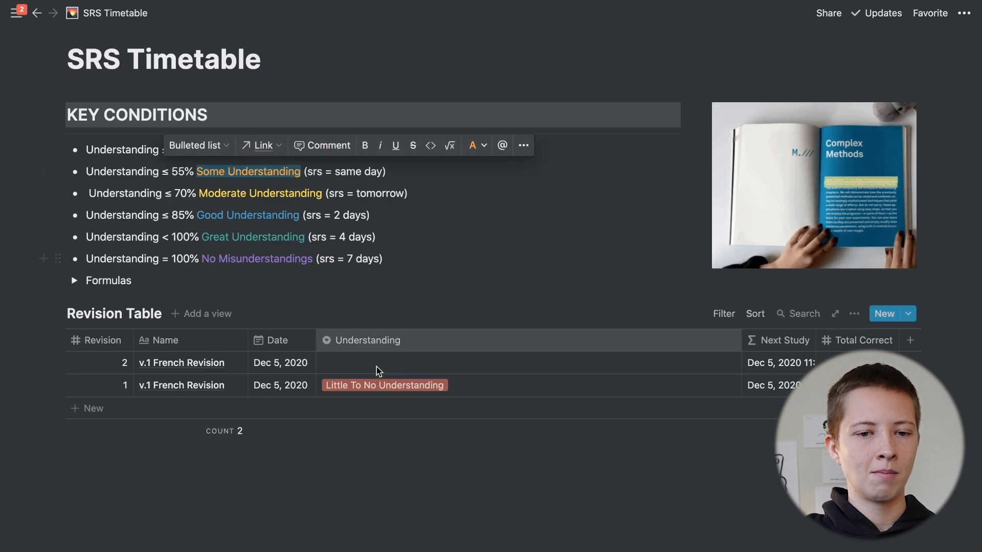
left_click(378, 363)
key("ctrl+v")
key("Return")
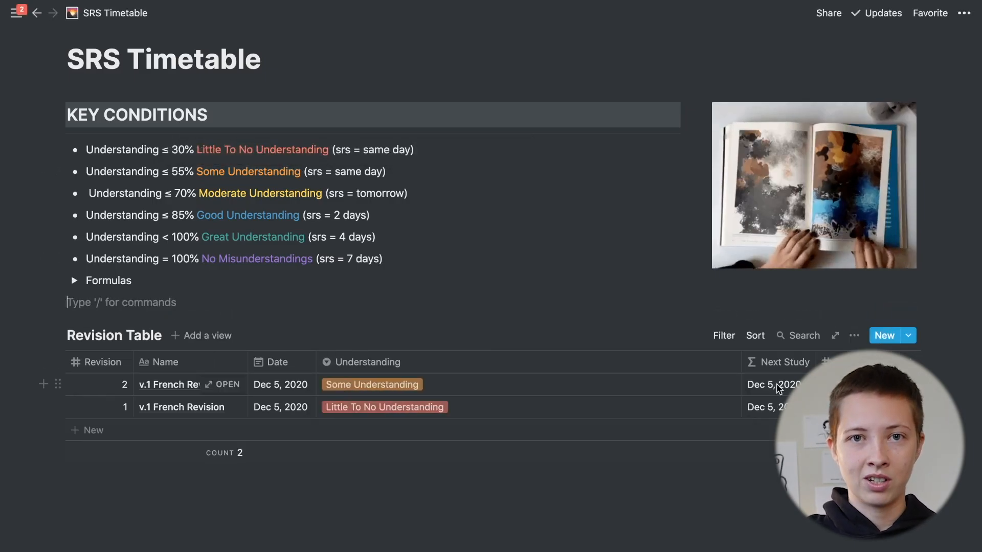
Extend the Next Study formula's condition with or, followed by a copy of the existing contains clause
left_click(776, 389)
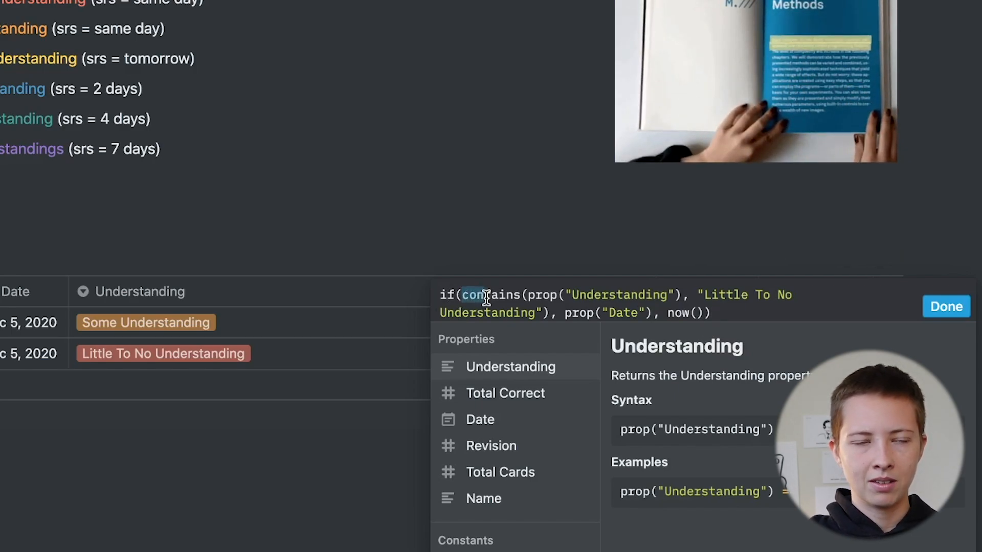
left_click_drag(486, 298, 496, 298)
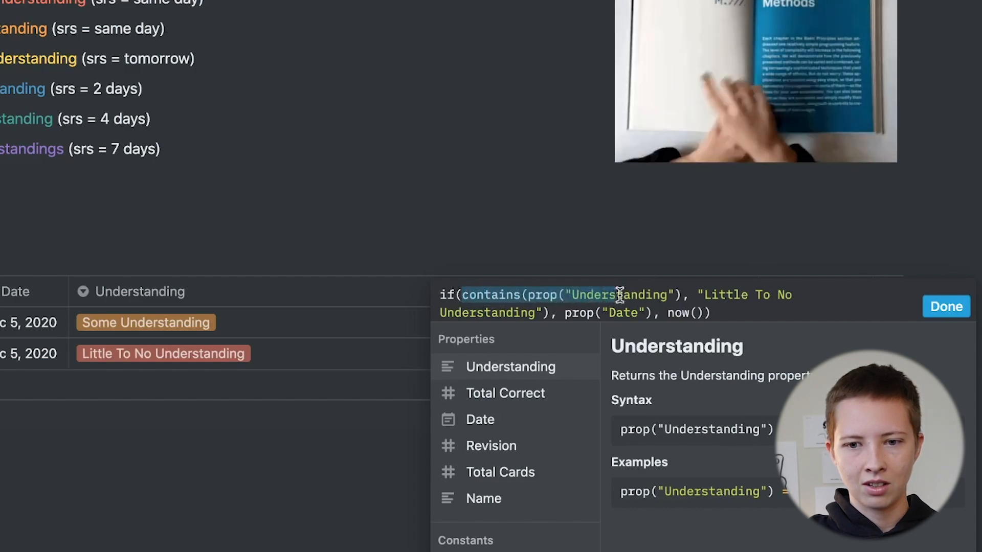
left_click_drag(671, 301, 562, 313)
key("super+c")
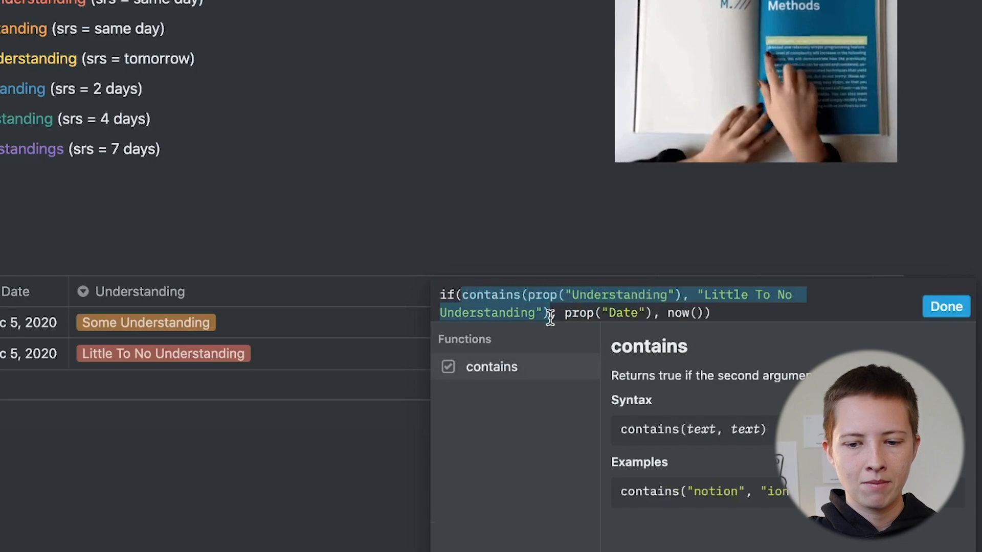
left_click(550, 315)
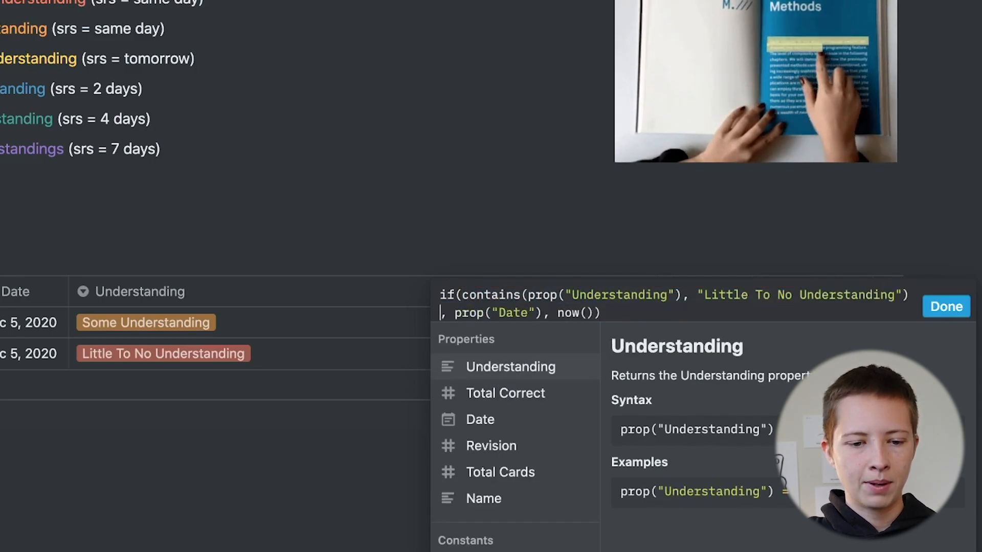
type("or")
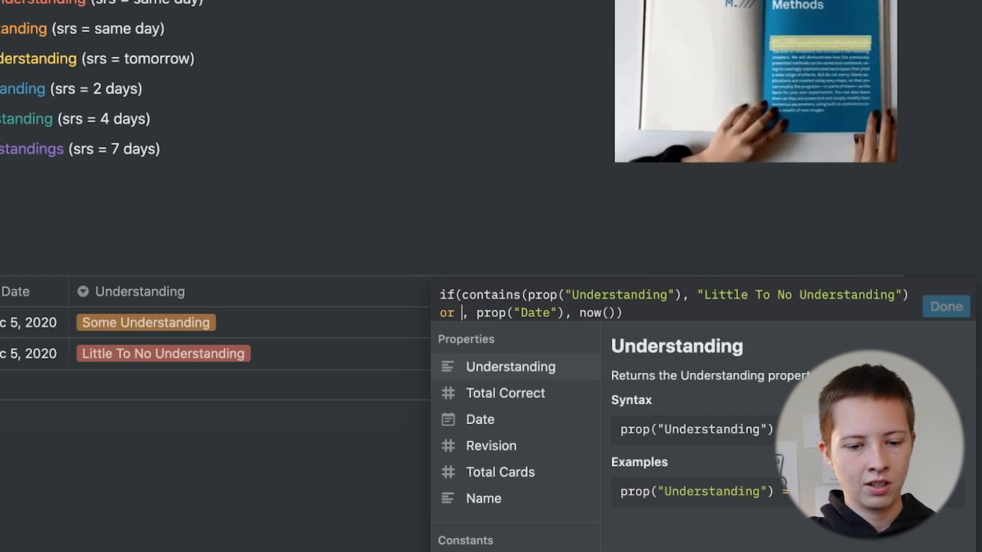
key("super+v")
Replace the text in the second contains clause with "Some Understanding" and save the formula
left_click_drag(481, 297, 546, 307)
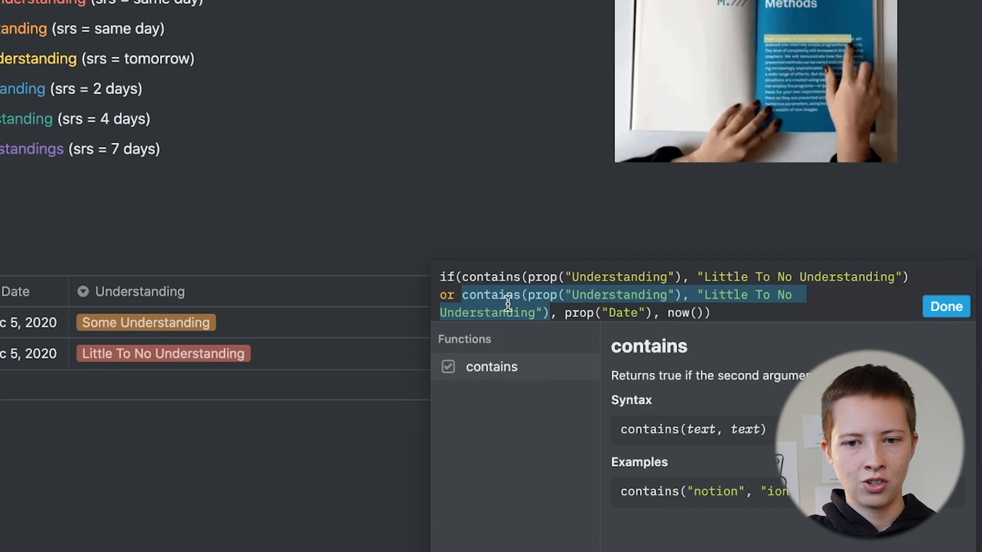
left_click(593, 297)
left_click_drag(683, 294, 461, 295)
left_click_drag(703, 297, 526, 314)
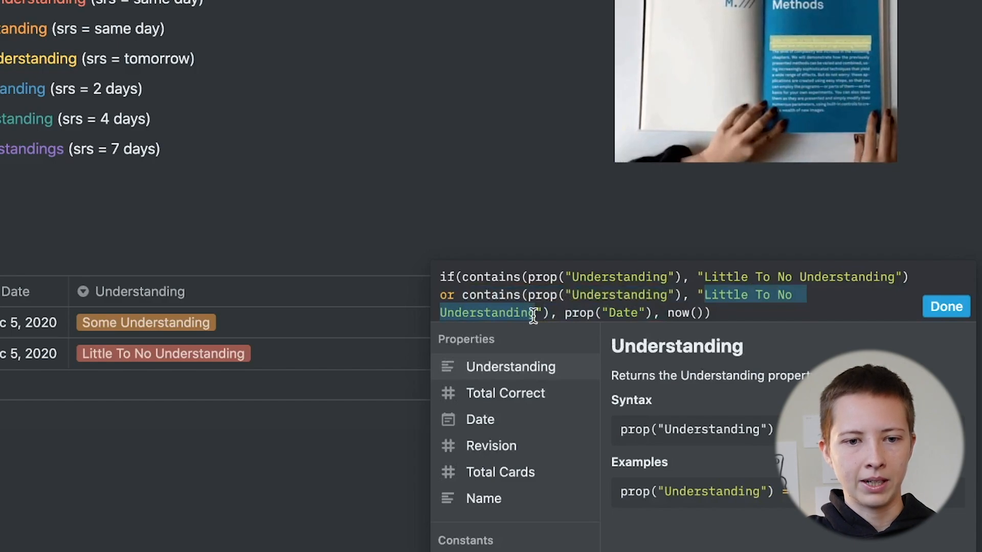
type("Some Unde")
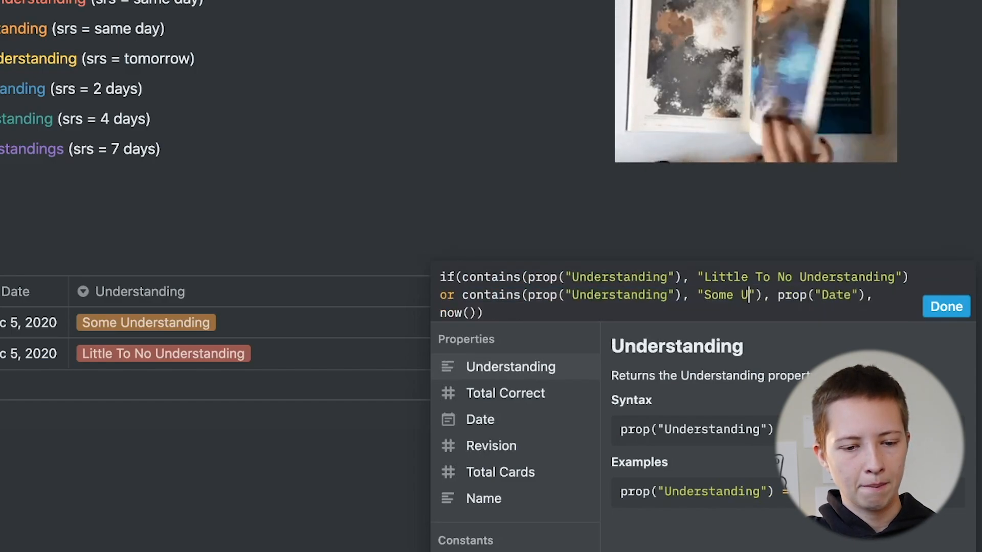
type("rstanding")
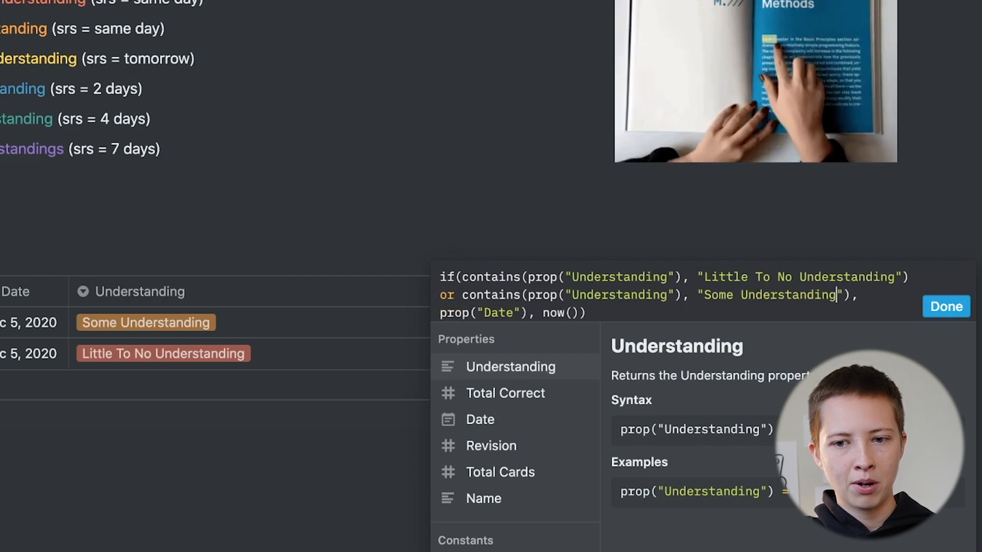
left_click(629, 300)
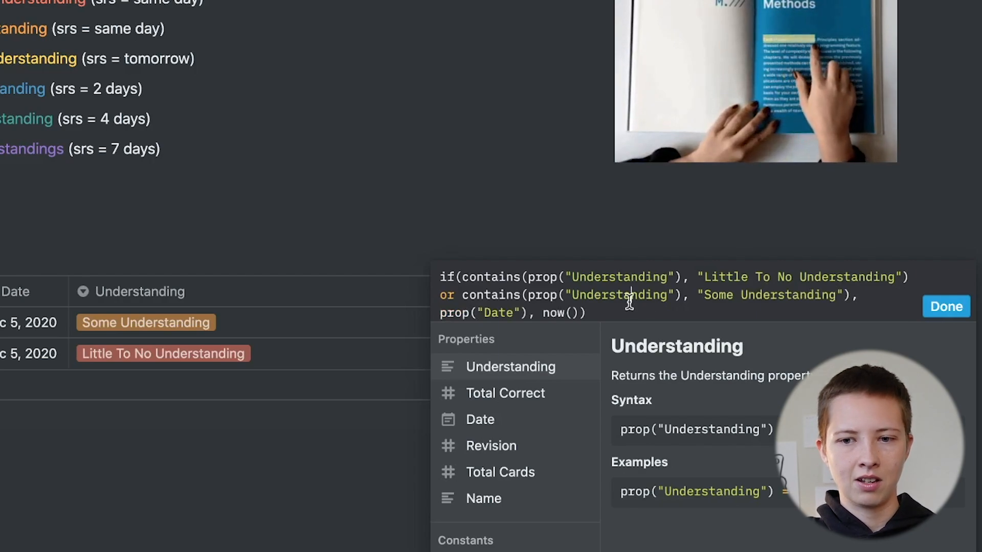
left_click(954, 307)
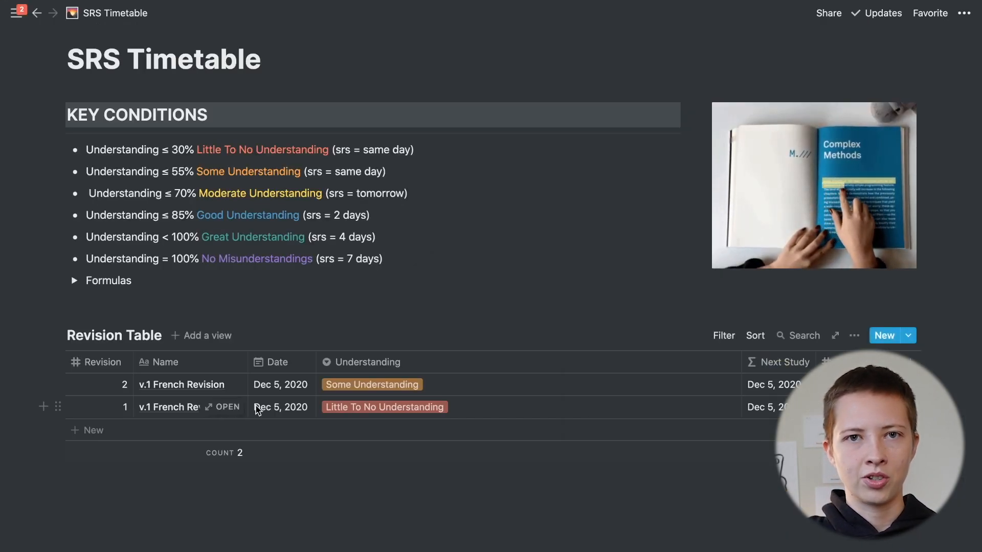
Add a third v.1 French Revision entry to the Revision Table with revision number 3 and date Dec 5, 2020
left_click(92, 430)
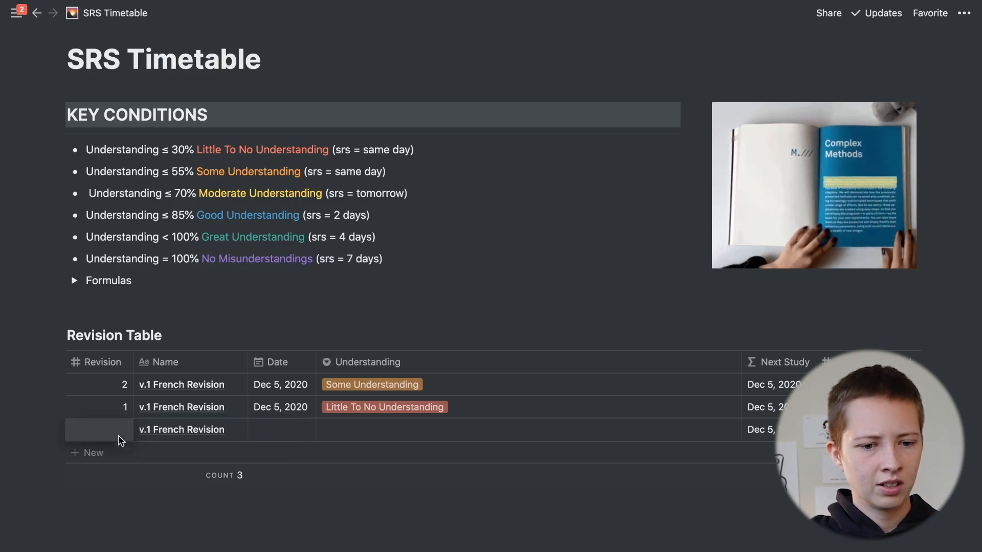
left_click(281, 385)
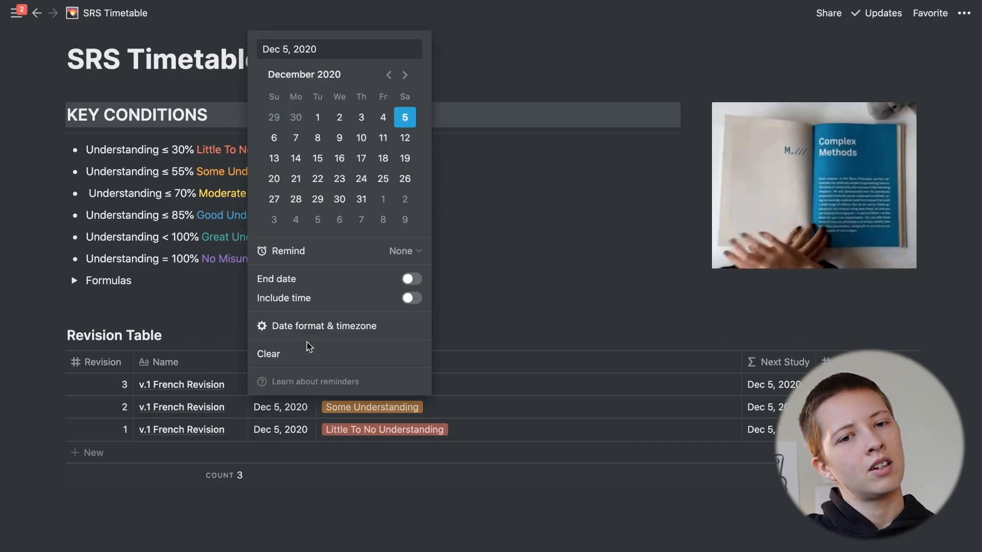
left_click(494, 274)
left_click(286, 258)
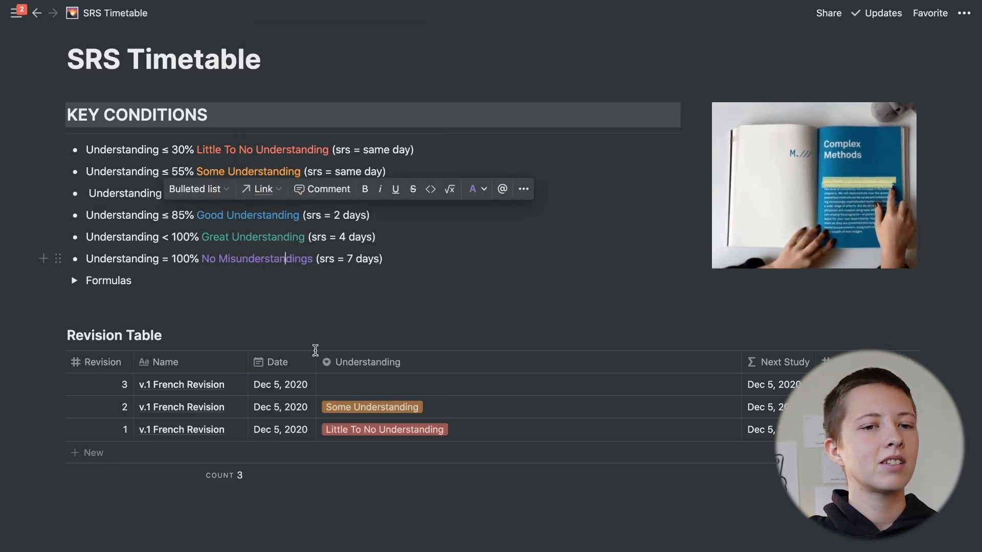
Create the yellow option Moderate Understanding in revision 3's Understanding field, copying its name from the key conditions
left_click(357, 304)
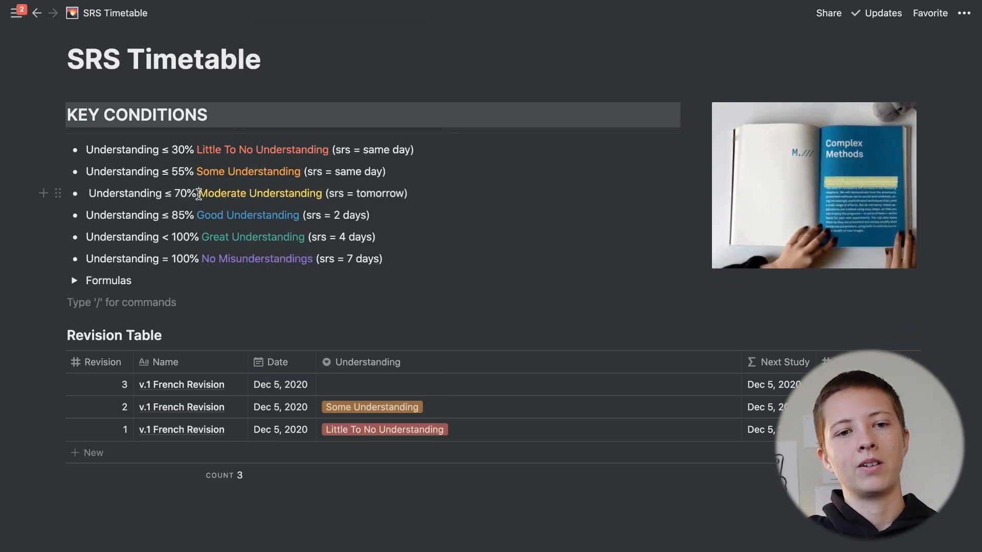
left_click_drag(195, 193, 324, 193)
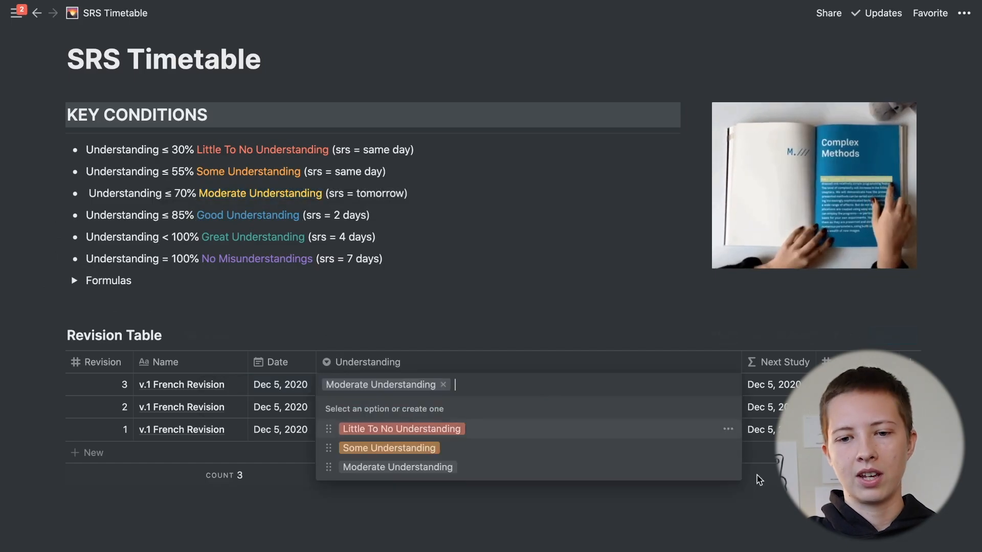
left_click(727, 467)
left_click(711, 351)
key("Escape")
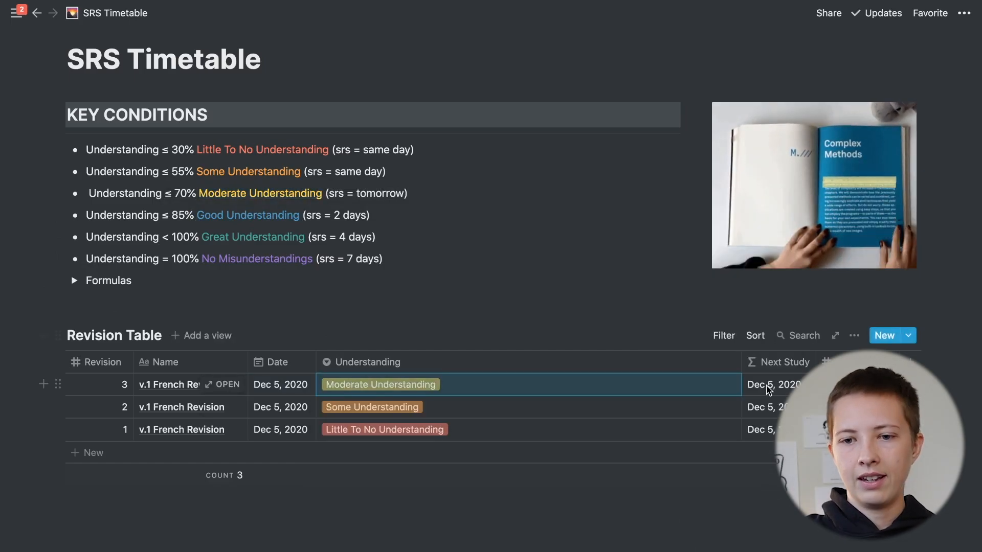
left_click(647, 339)
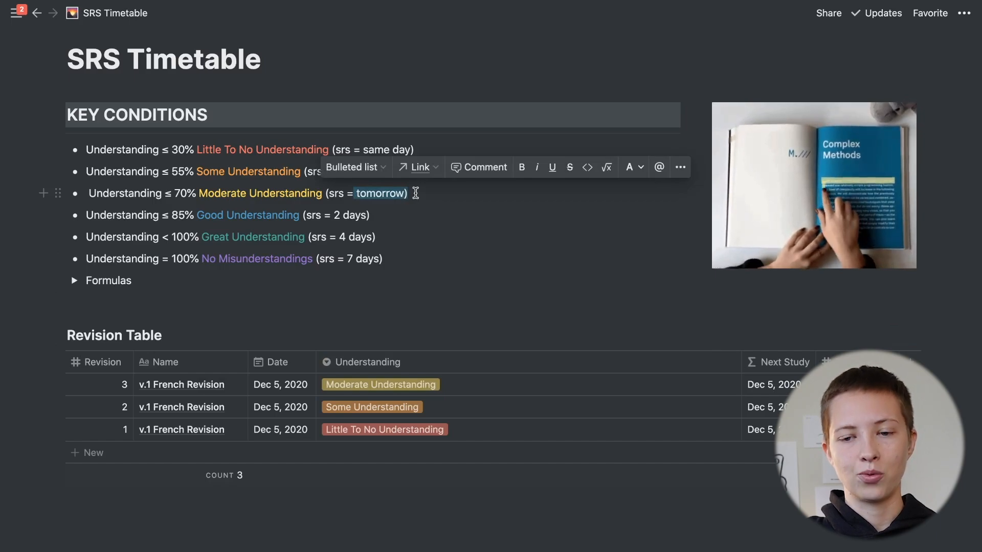
Insert a nested if with a contains check on the Understanding property before now() in the Next Study formula
left_click(769, 429)
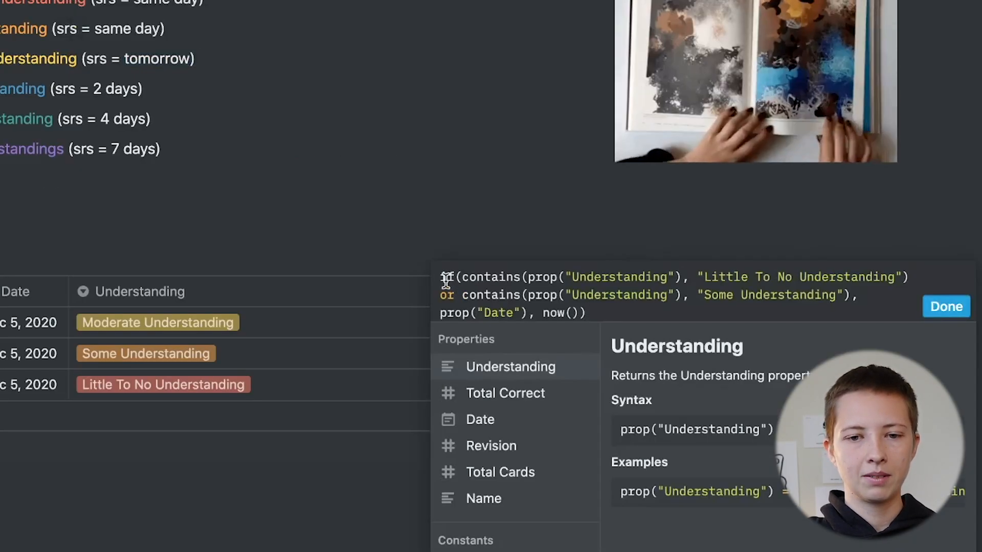
left_click(547, 313)
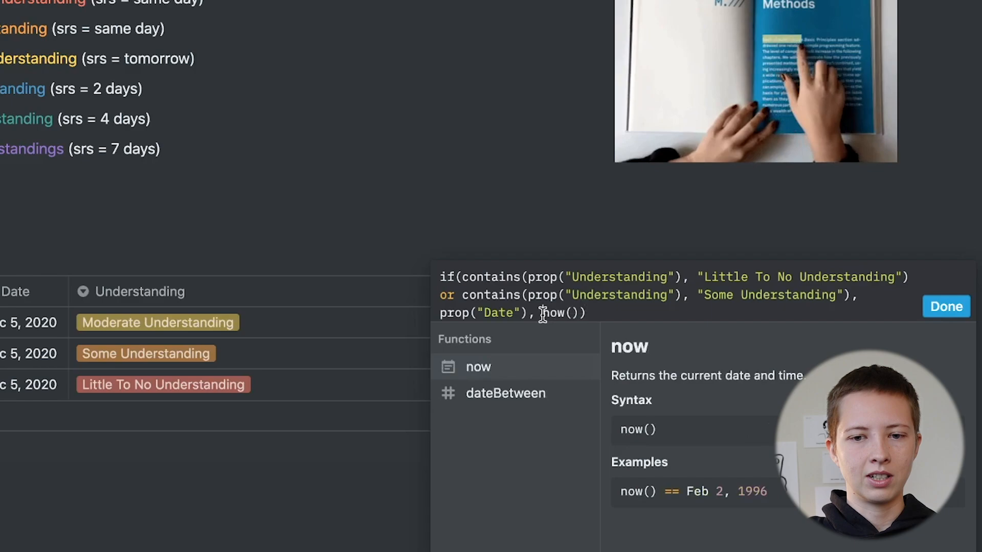
type("if(")
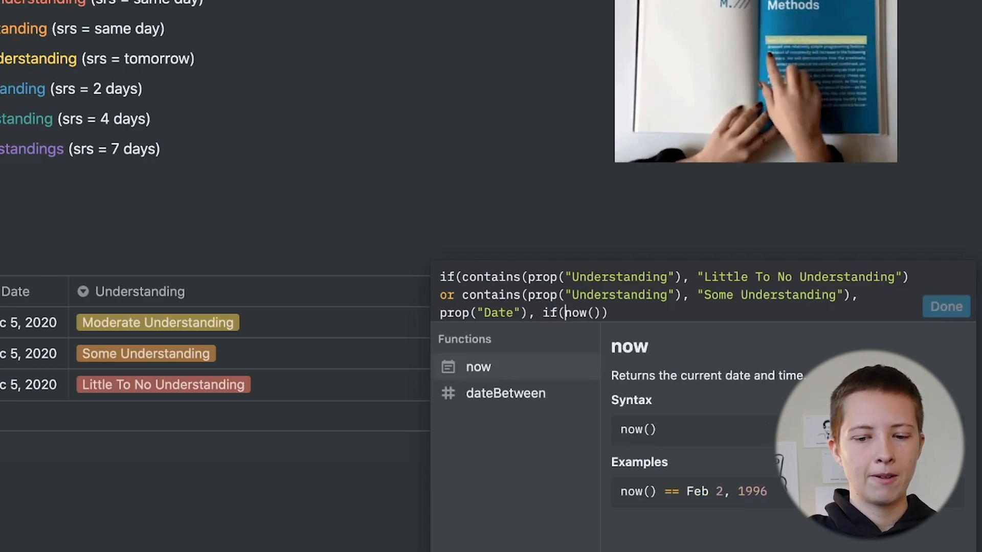
key("Left")
type("prop")
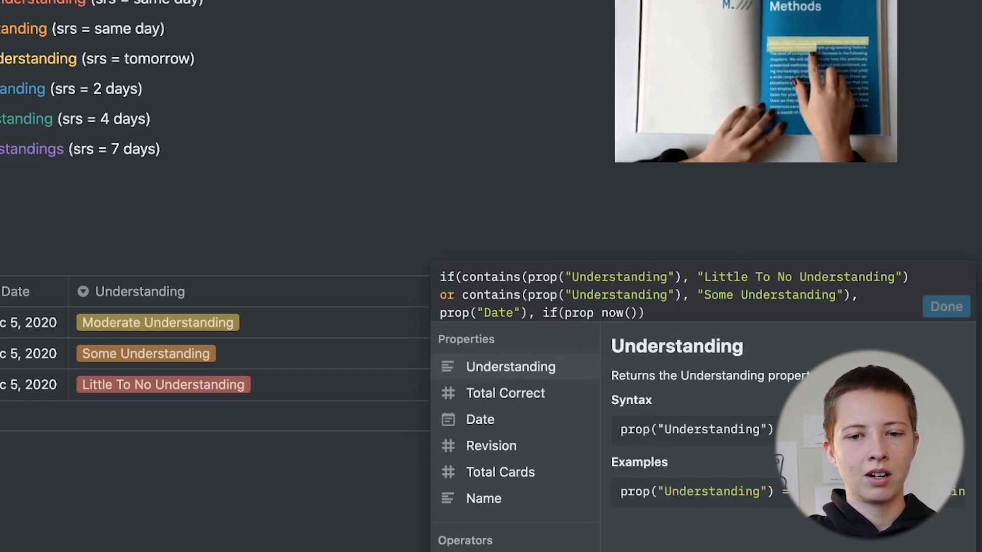
left_click(530, 371)
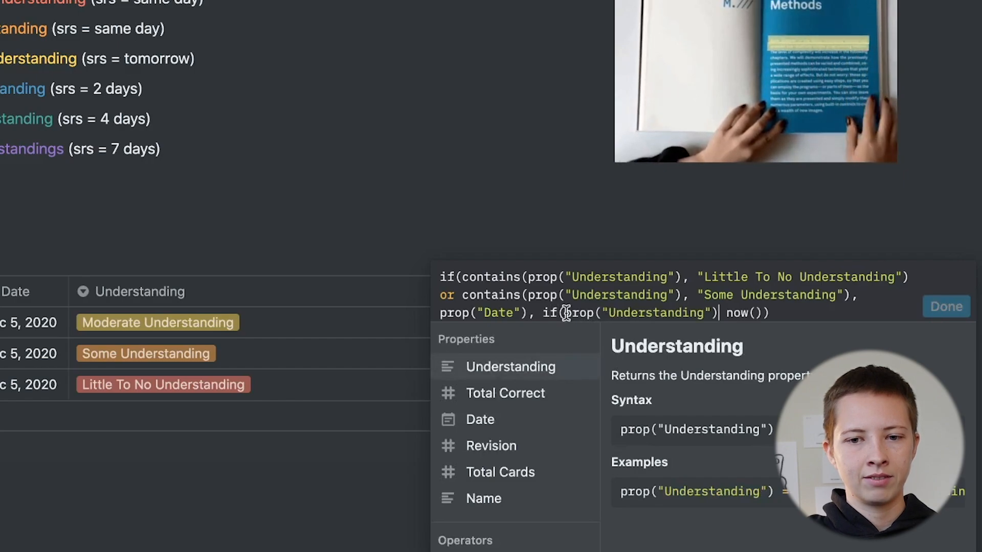
type("contains(")
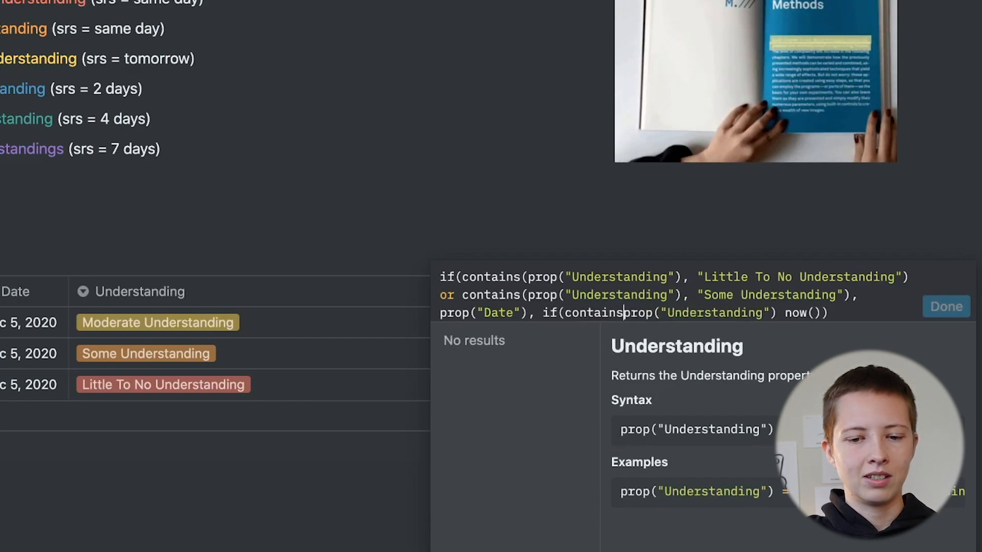
Complete the nested contains condition with the text "Moderate Understanding"
left_click(782, 316)
type("\"Moderate ")
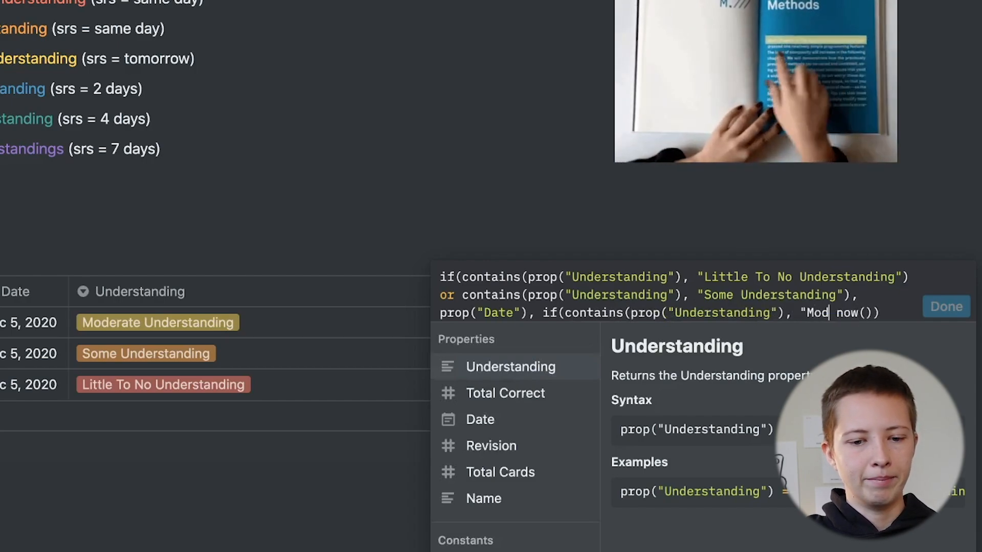
type("Understanding\"")
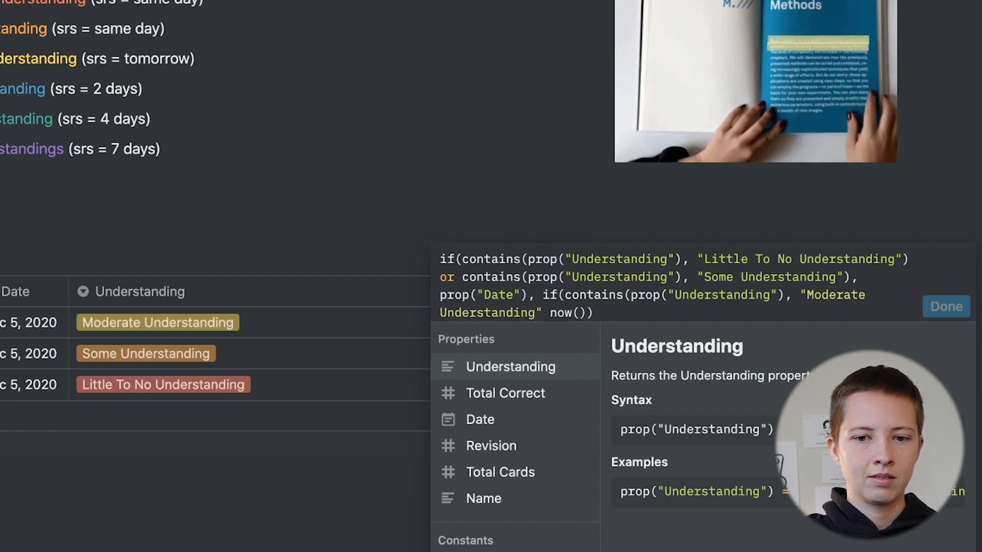
type("), ")
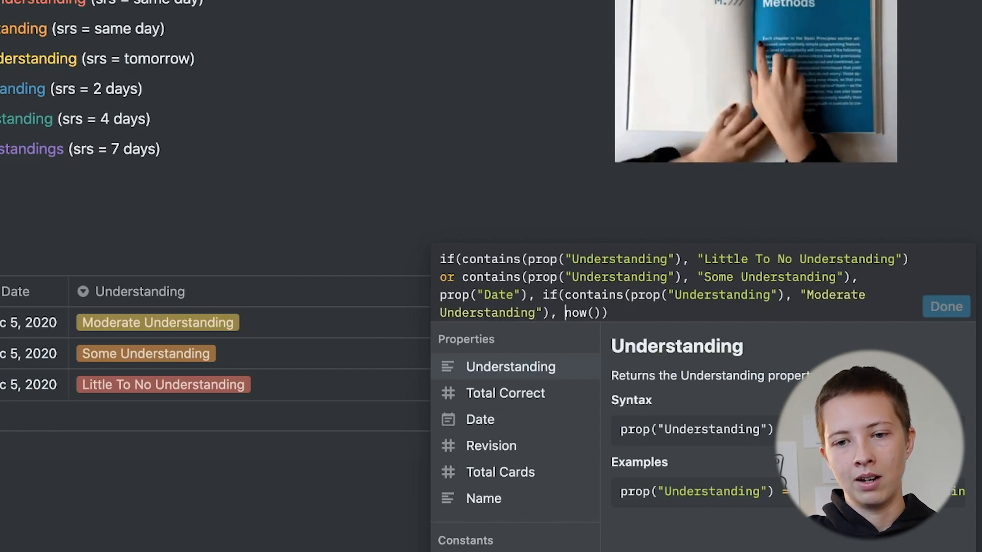
Make the nested if return dateAdd(prop("Date"), 1, "days"), add the final closing parenthesis and save the formula
type("dateAdd(")
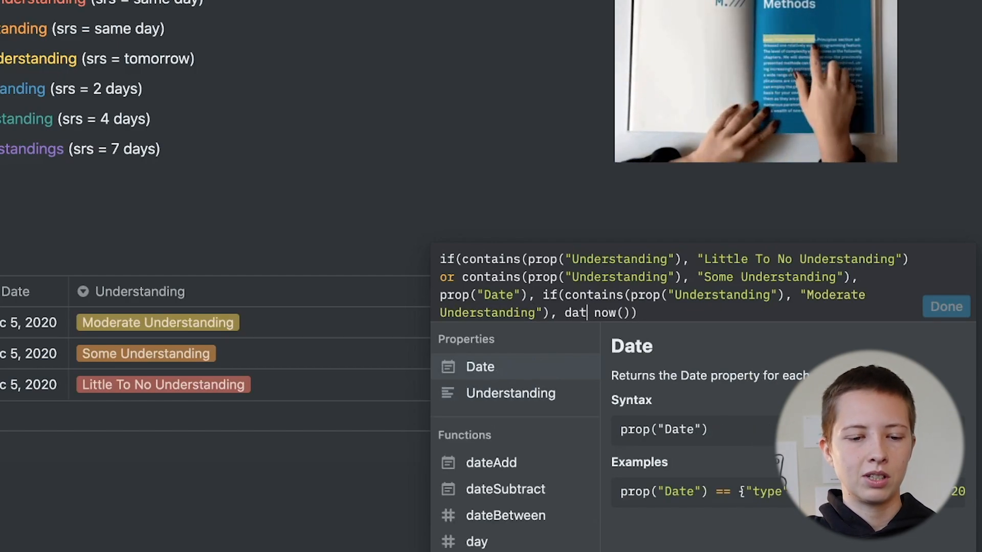
type("prop")
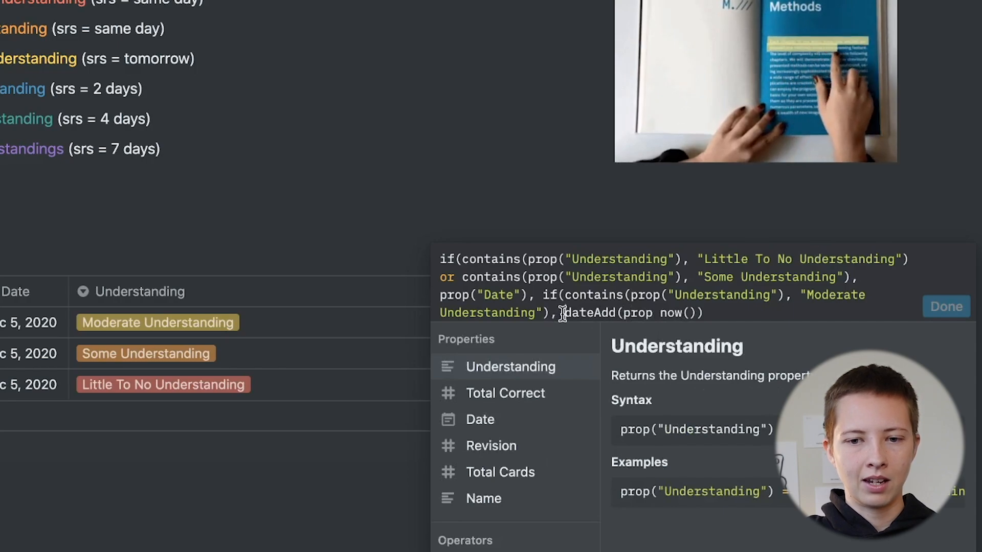
left_click(588, 314)
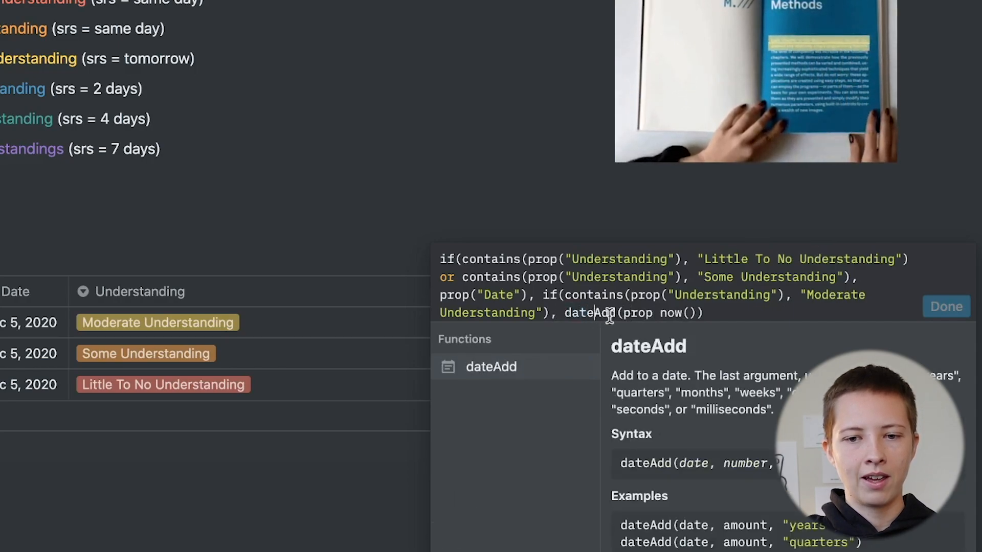
left_click(651, 313)
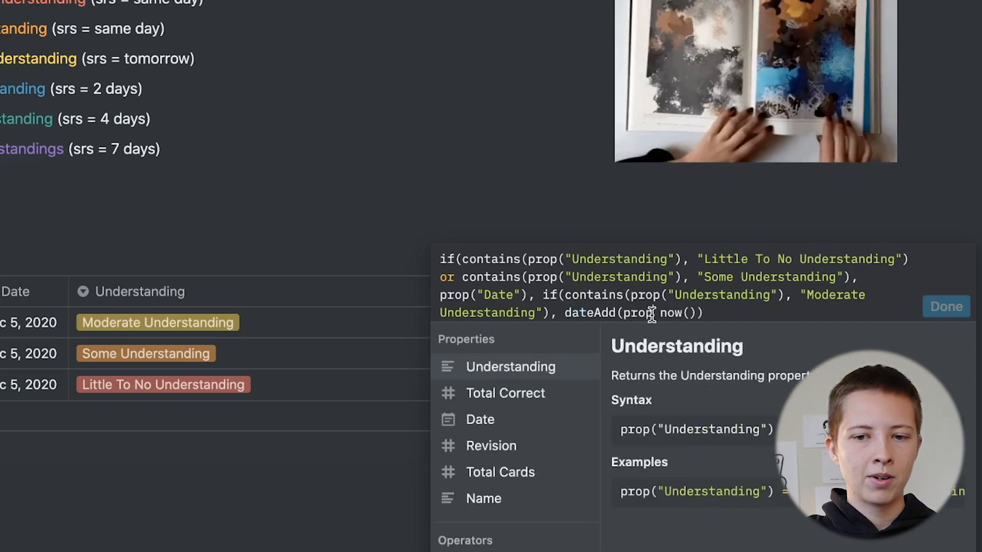
left_click(494, 421)
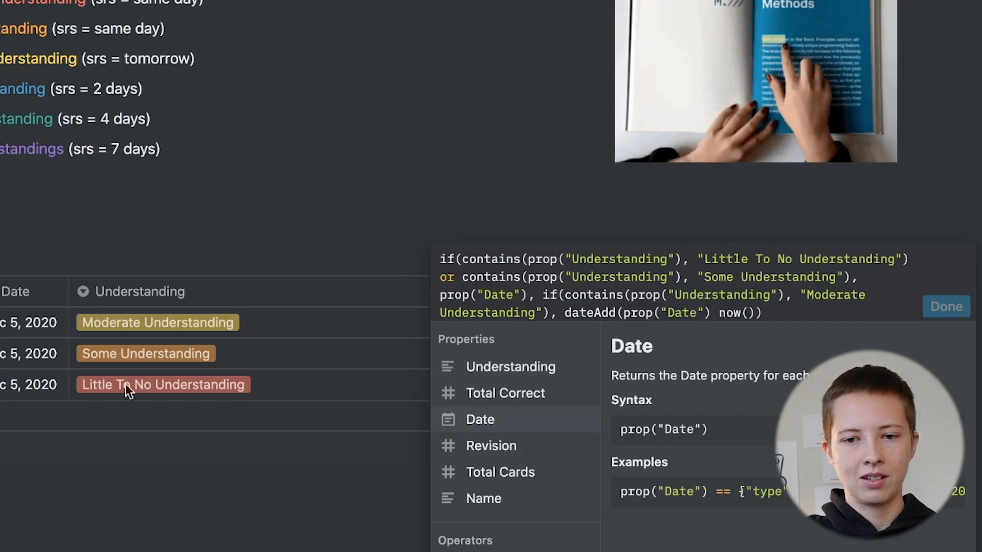
type(", 1, \"days\"),")
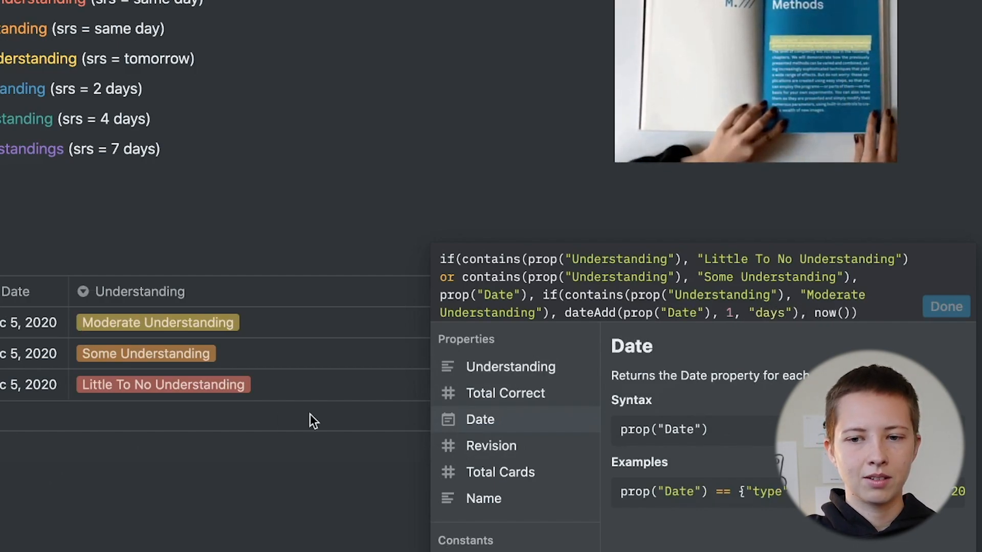
left_click(864, 313)
type(")")
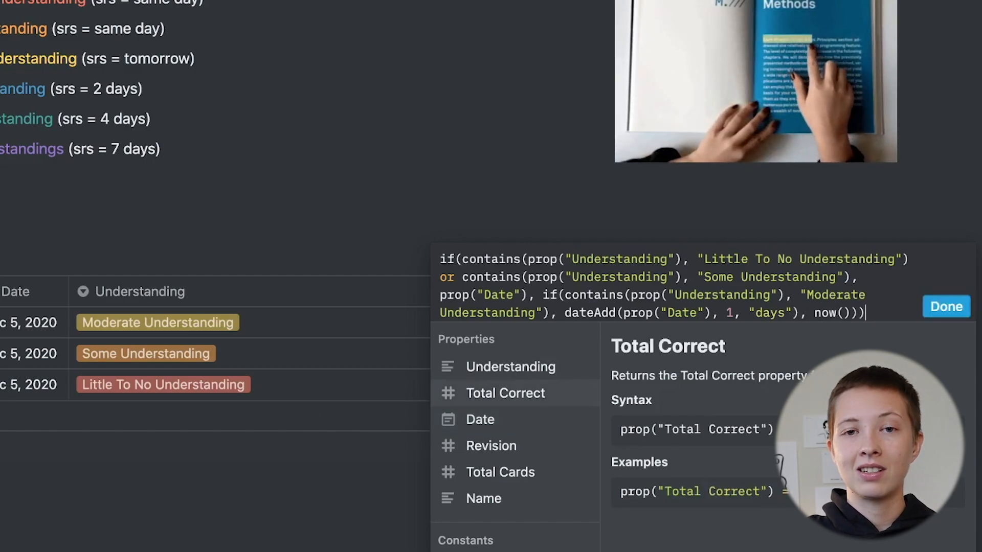
left_click(946, 306)
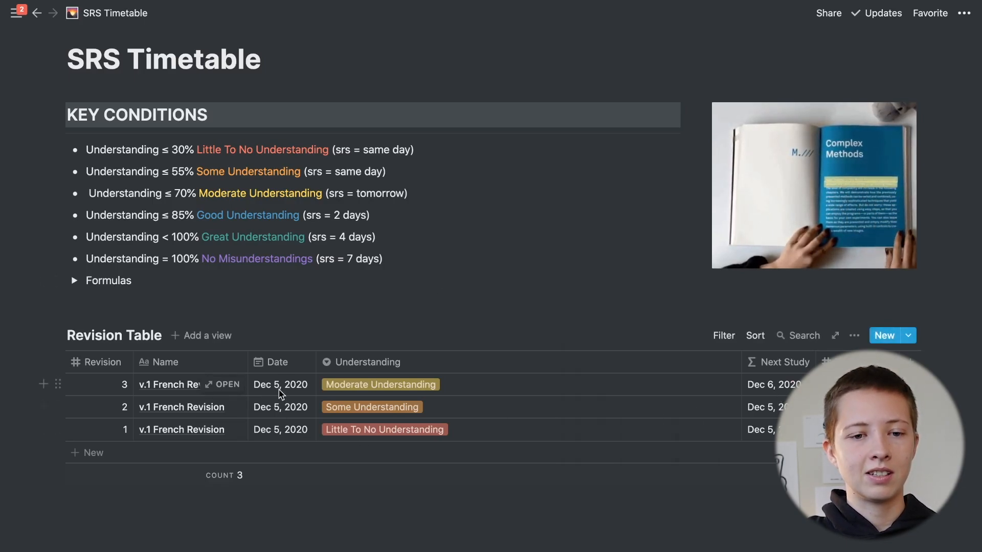
Add a fourth v.1 French Revision entry to the Revision Table with revision number 4 and date Dec 6, 2020
left_click(143, 453)
type("v.1 French Revision")
left_click(149, 543)
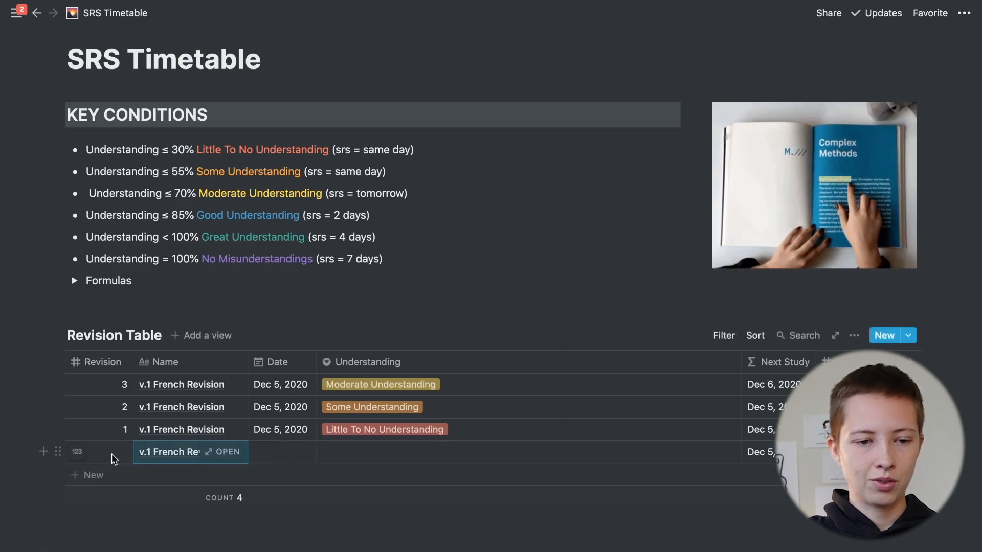
left_click(114, 457)
type("4")
key("Return")
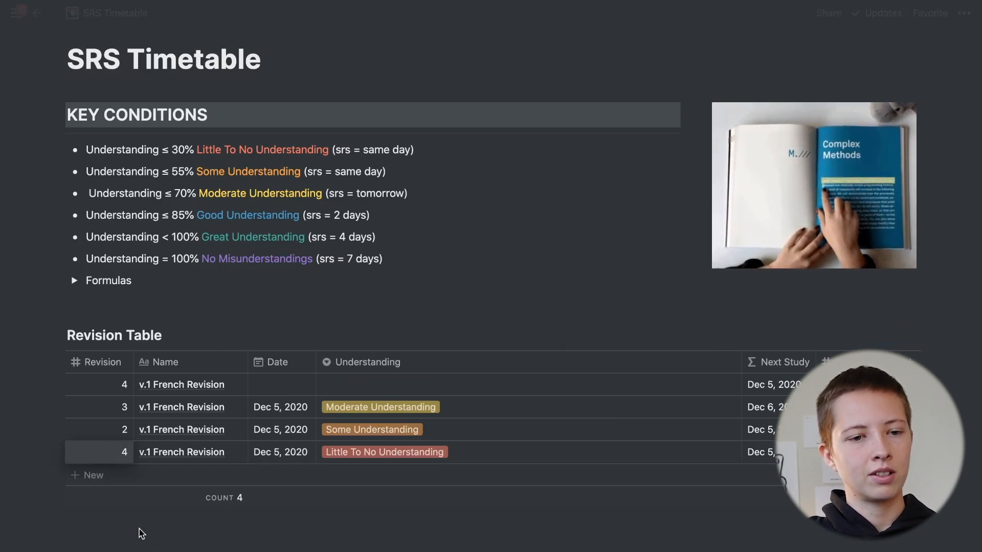
left_click(288, 386)
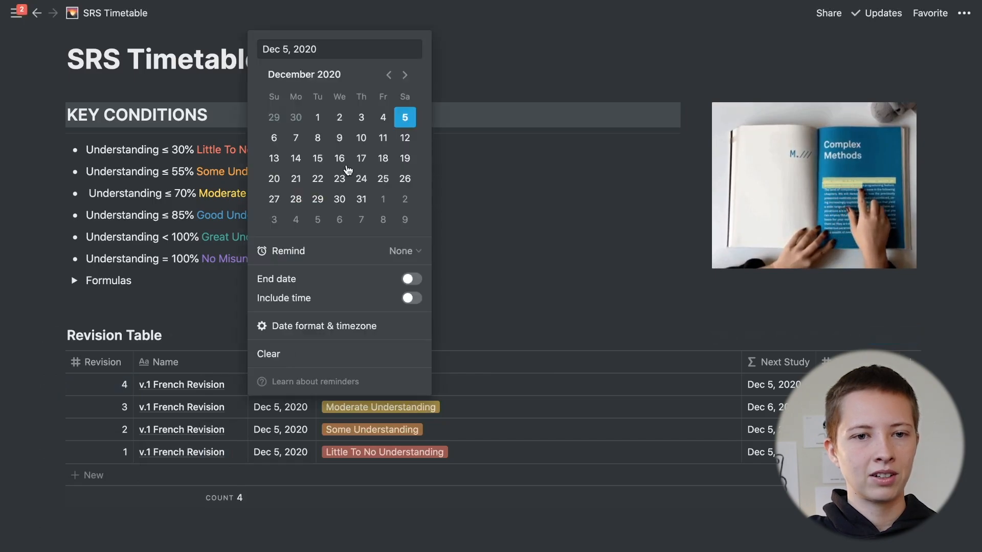
left_click(185, 325)
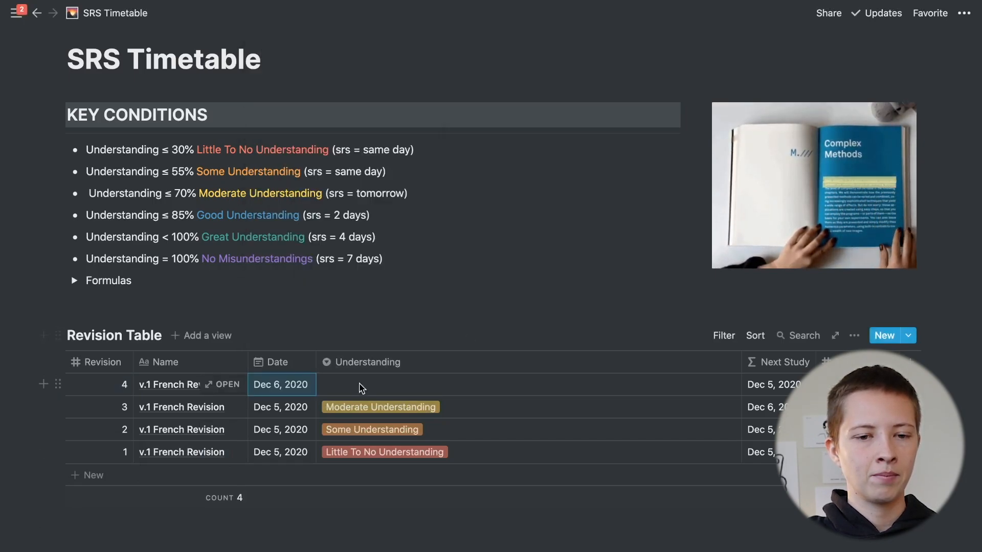
Create the option Good Understanding in revision 4's Understanding field, copying its name from the key conditions
left_click(359, 385)
key("Escape")
left_click_drag(198, 217, 299, 215)
key("ctrl+c")
left_click(360, 384)
key("ctrl+v")
key("Return")
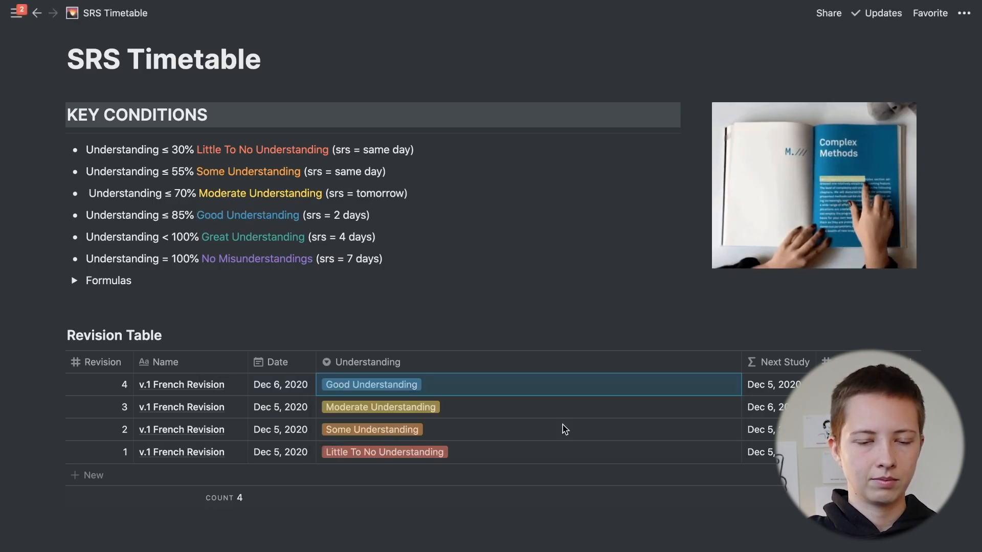
left_click(390, 548)
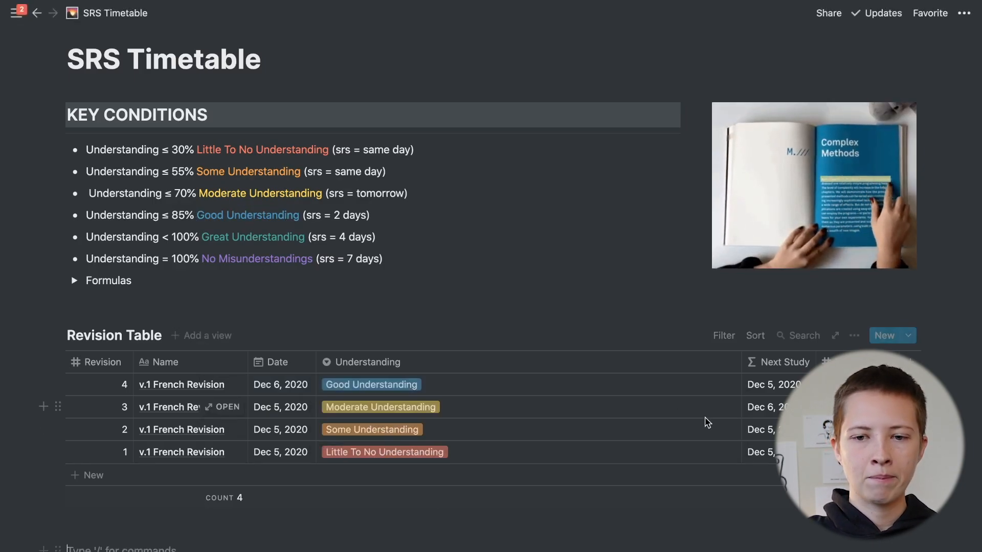
Duplicate the Next Study formula's nested if clause for Moderate Understanding, placing the copy before now()
left_click(773, 392)
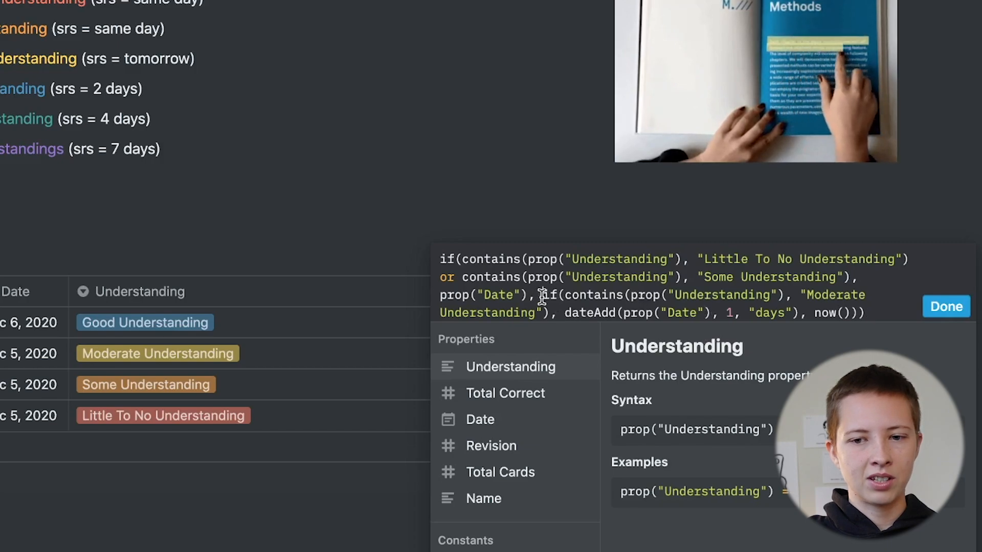
left_click_drag(542, 296, 814, 314)
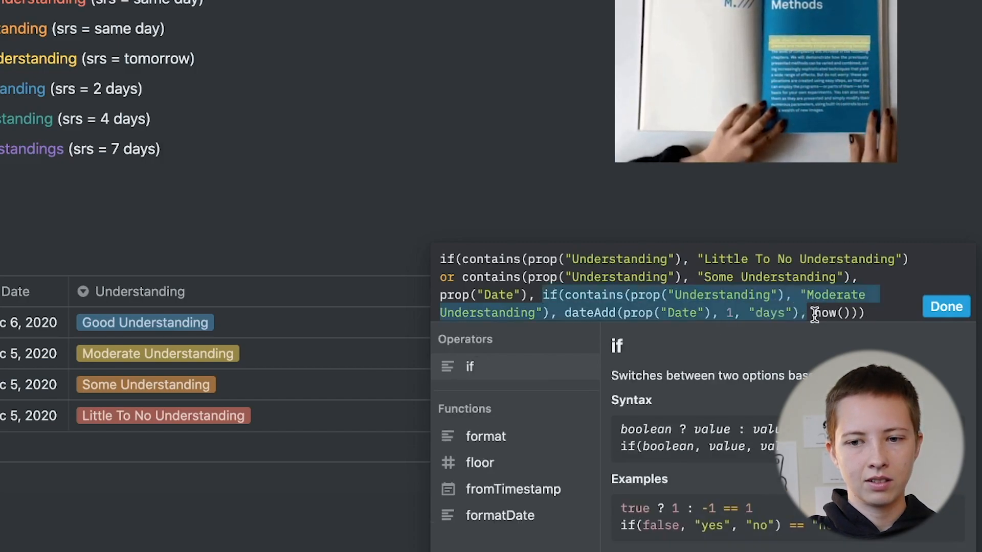
key("super+c")
left_click(814, 314)
key("super+v")
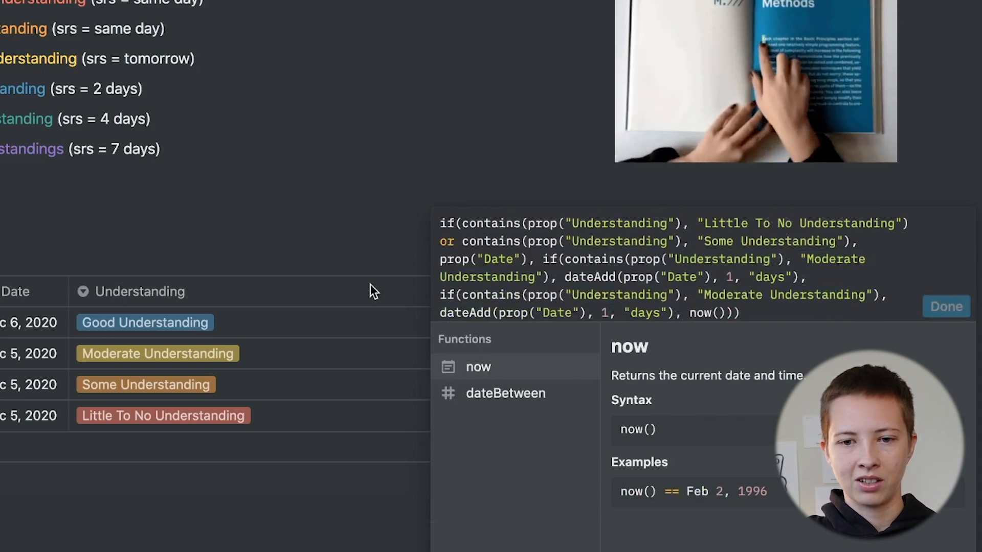
Change the copied clause to test for "Good Understanding" and add 2 days to the date
left_click(442, 297)
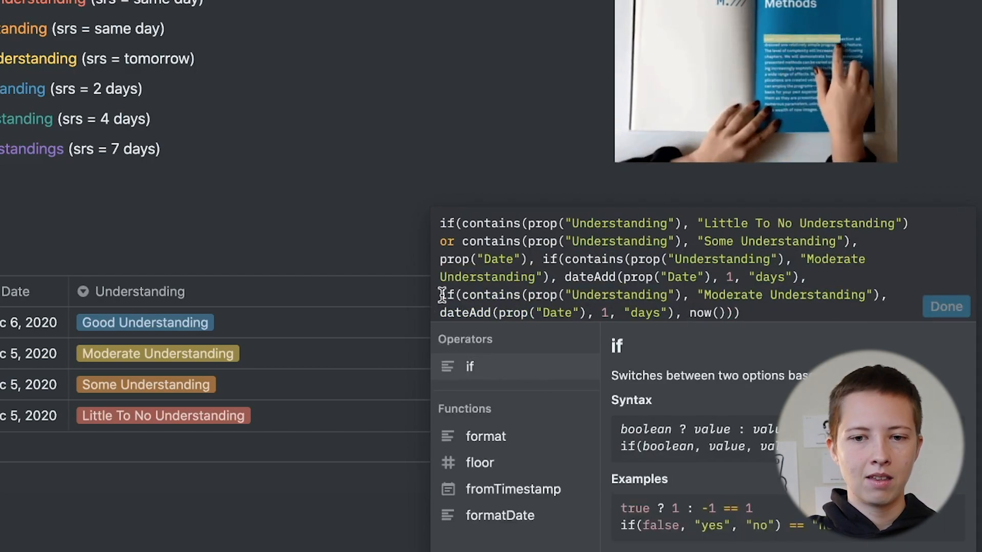
left_click(624, 295)
left_click_drag(704, 295, 853, 290)
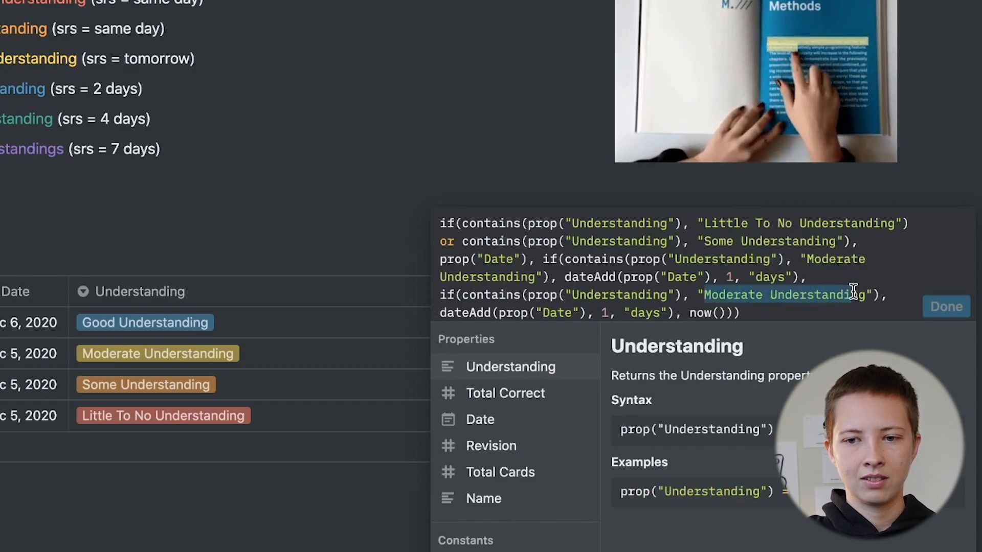
key("BackSpace")
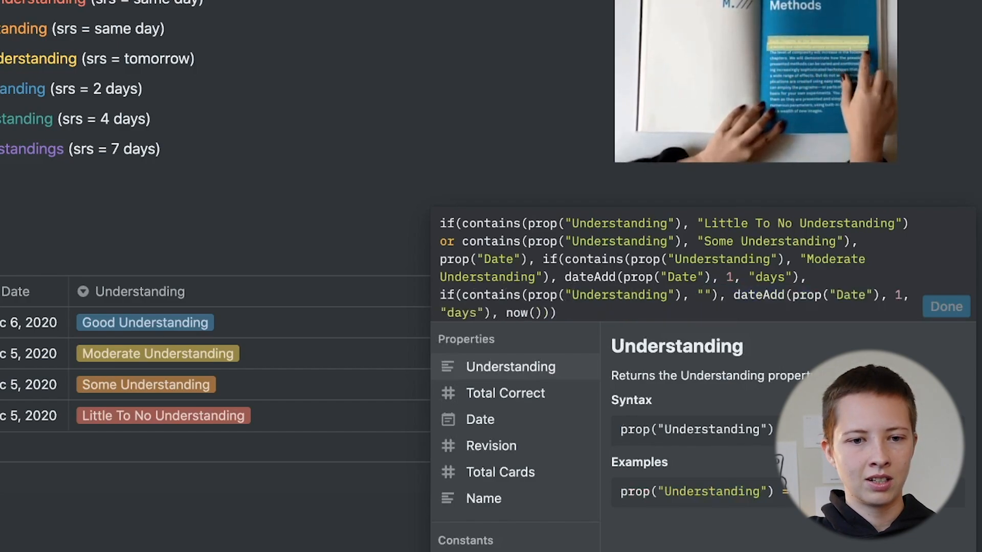
type("Good Un")
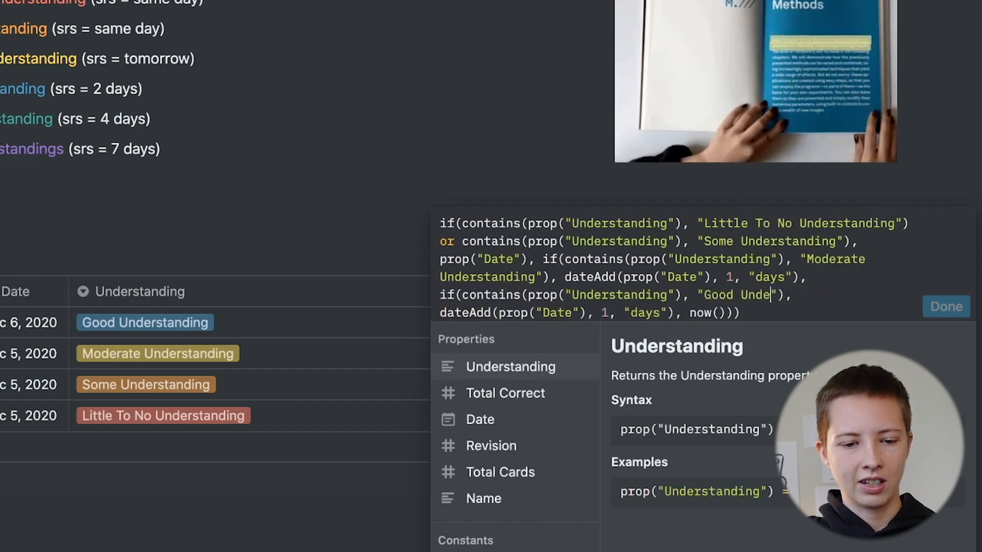
type("derstanding")
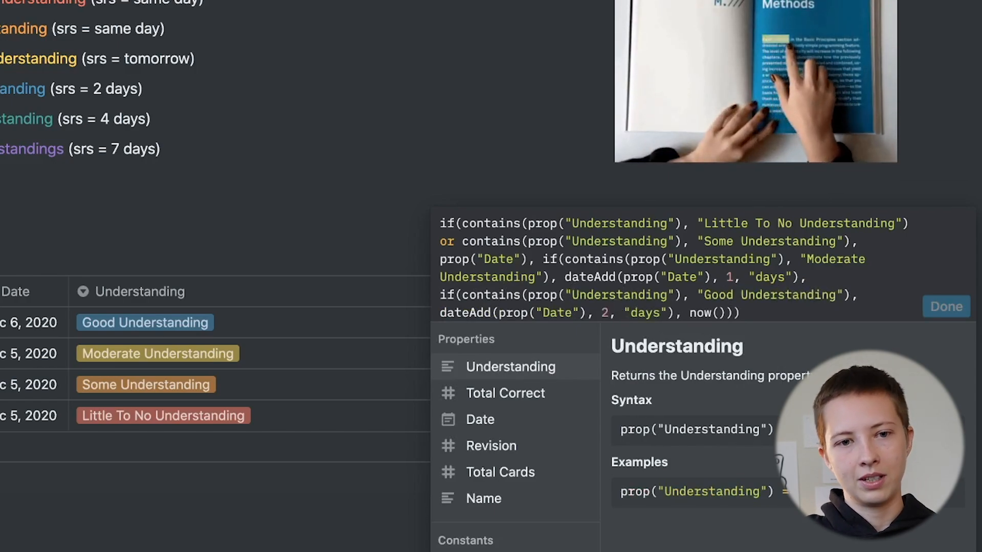
Close the Next Study formula's added if clause with one more parenthesis and check revision 4's Date and Next Study values
left_click(762, 308)
type(")")
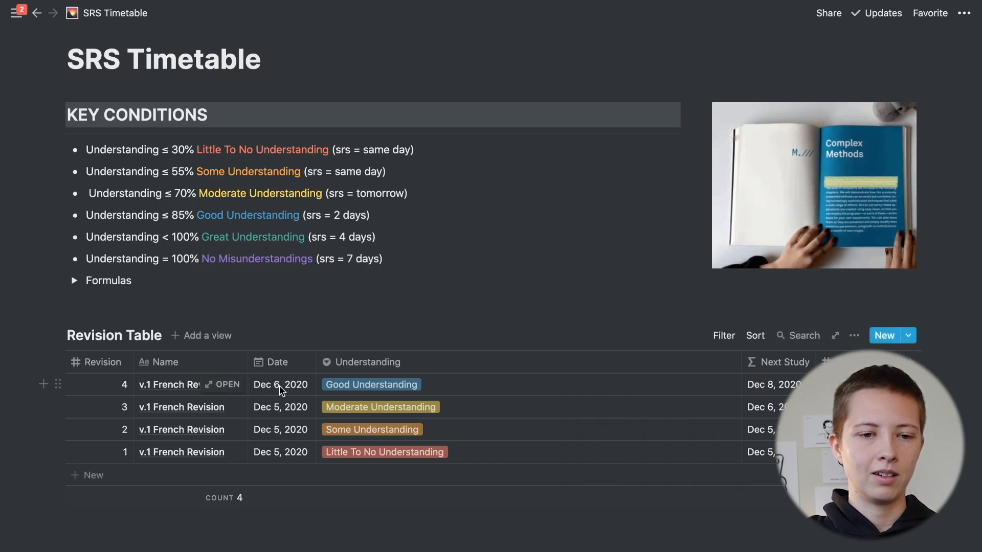
left_click(280, 388)
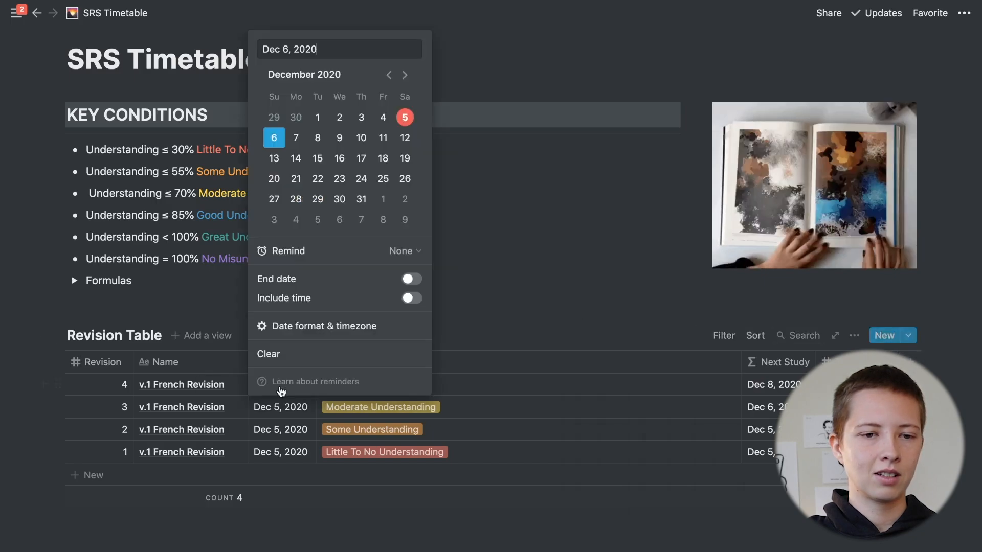
left_click(610, 386)
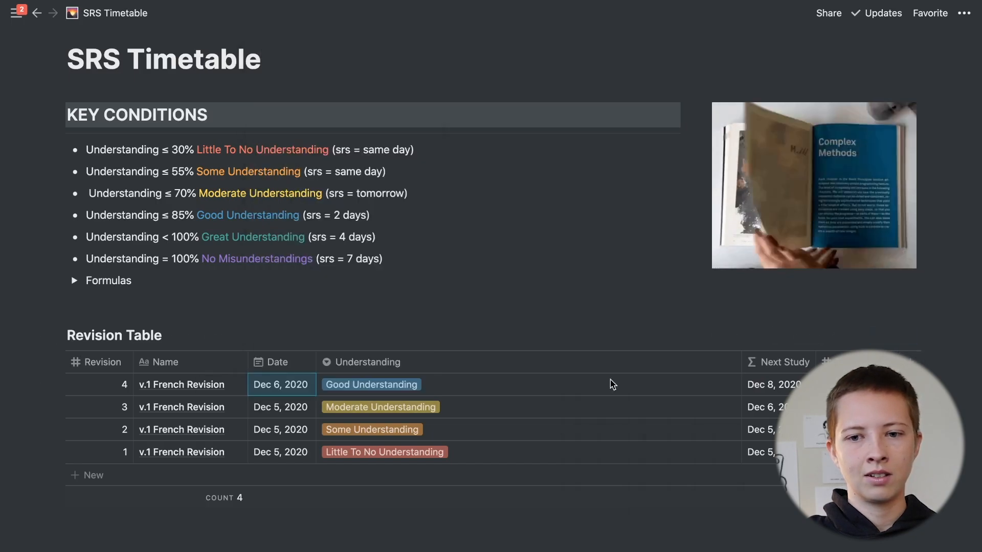
left_click(773, 385)
left_click(414, 396)
Add a fifth v.1 French Revision entry to the Revision Table with revision number 5 and date Dec 8, 2020
left_click(189, 477)
key("super+v")
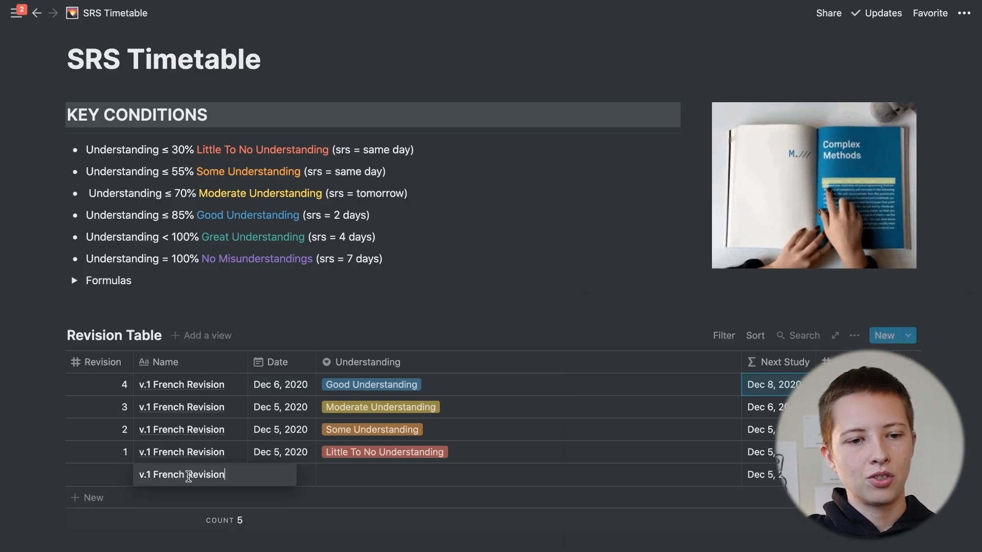
left_click(110, 475)
type("5")
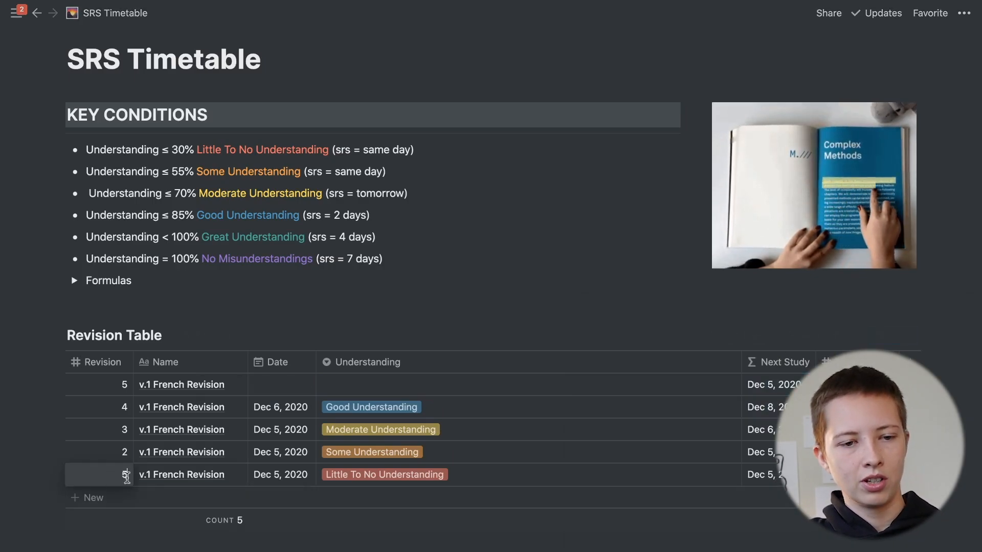
key("Return")
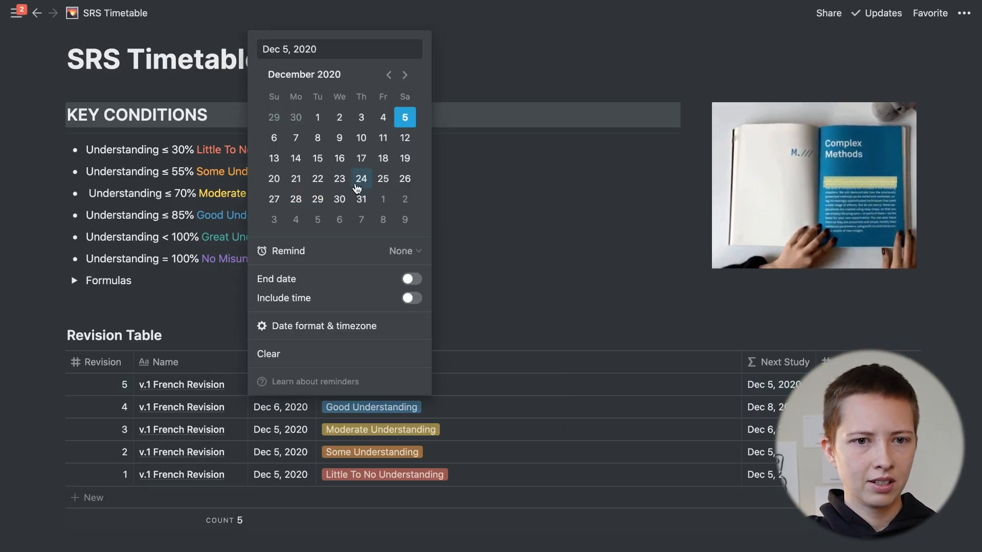
left_click(322, 141)
left_click(514, 480)
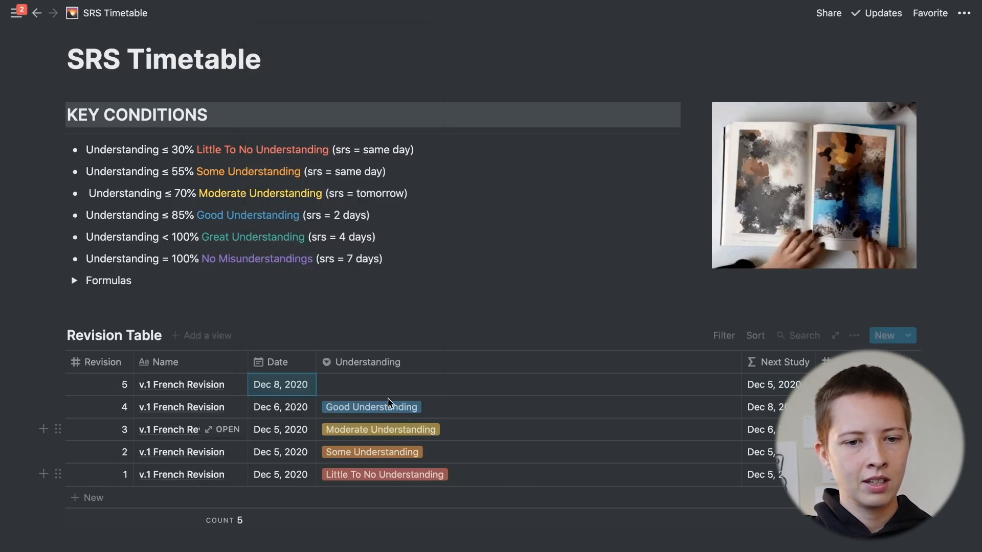
Create the green option Great Understanding in revision 5's Understanding field, copying its name from the key conditions
left_click(360, 385)
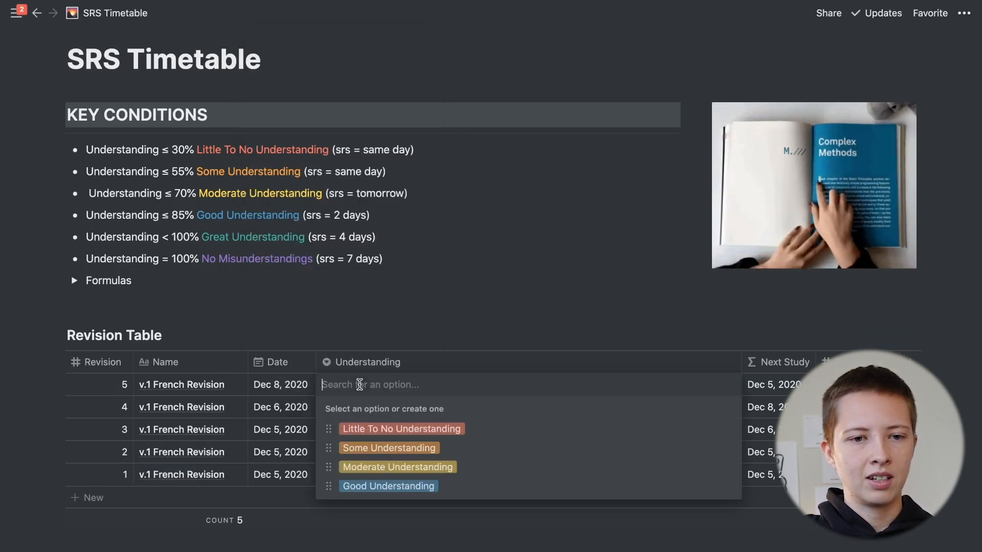
key("Escape")
left_click_drag(205, 238, 306, 237)
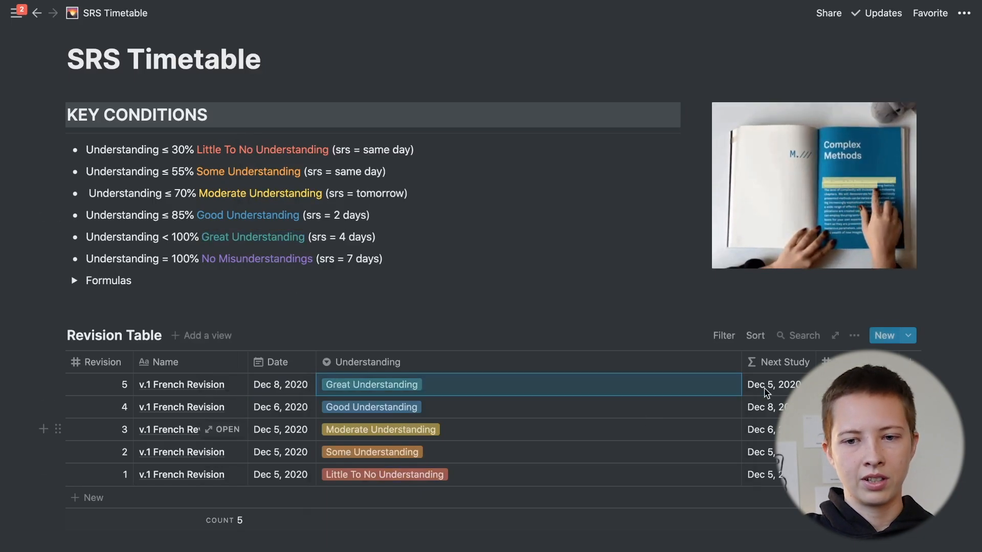
Duplicate the Next Study formula's Good Understanding if clause before now() and add one more closing parenthesis at the end
left_click(765, 390)
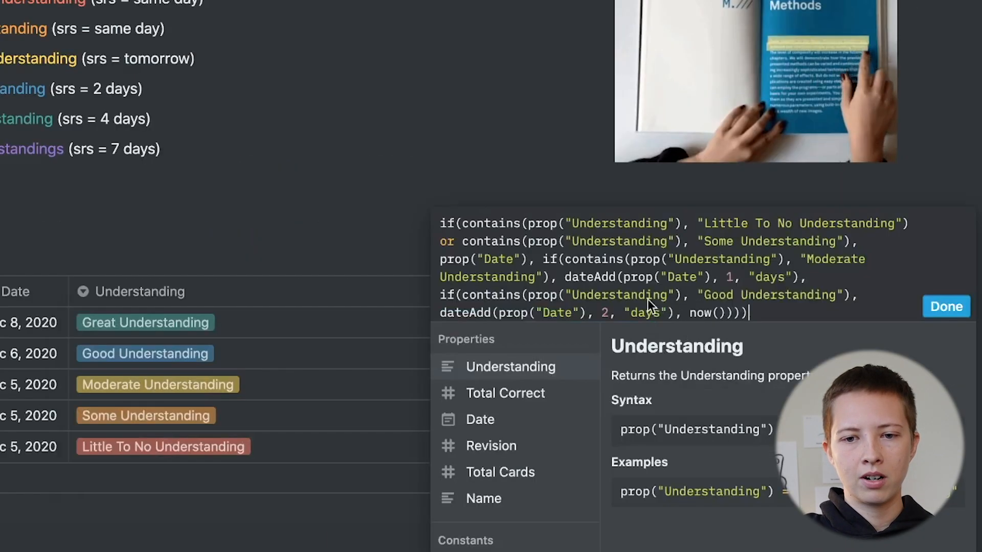
left_click_drag(546, 297, 689, 316)
key("ctrl+c")
left_click(689, 316)
key("ctrl+v")
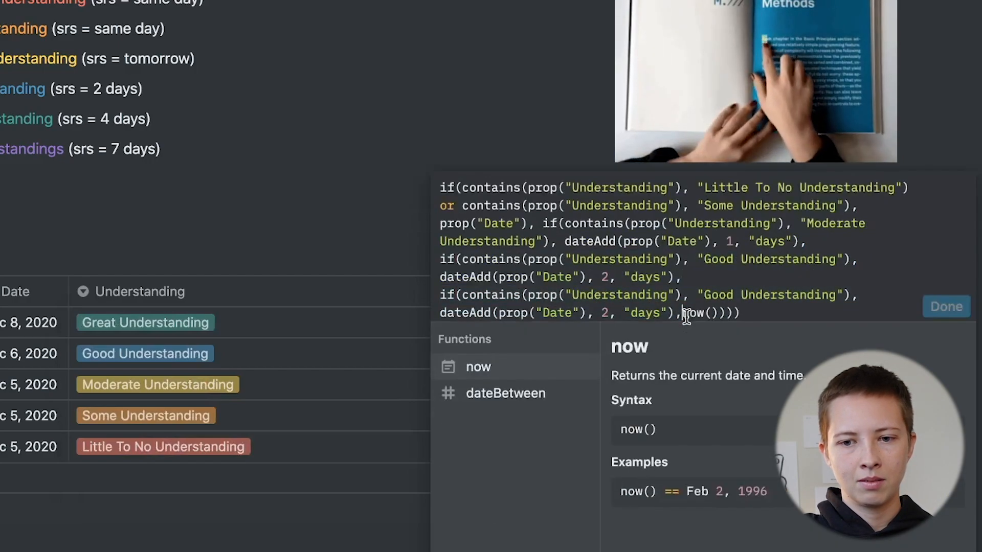
left_click(774, 312)
type(")")
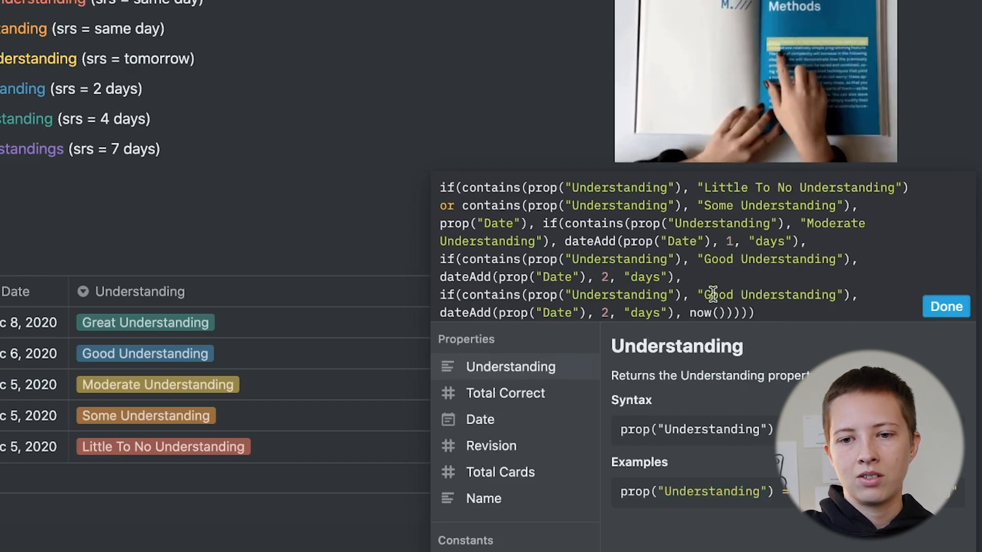
Change the last if clause to test for "Great Understanding" and add 4 days to the date, and apply the formula
left_click_drag(705, 295, 732, 296)
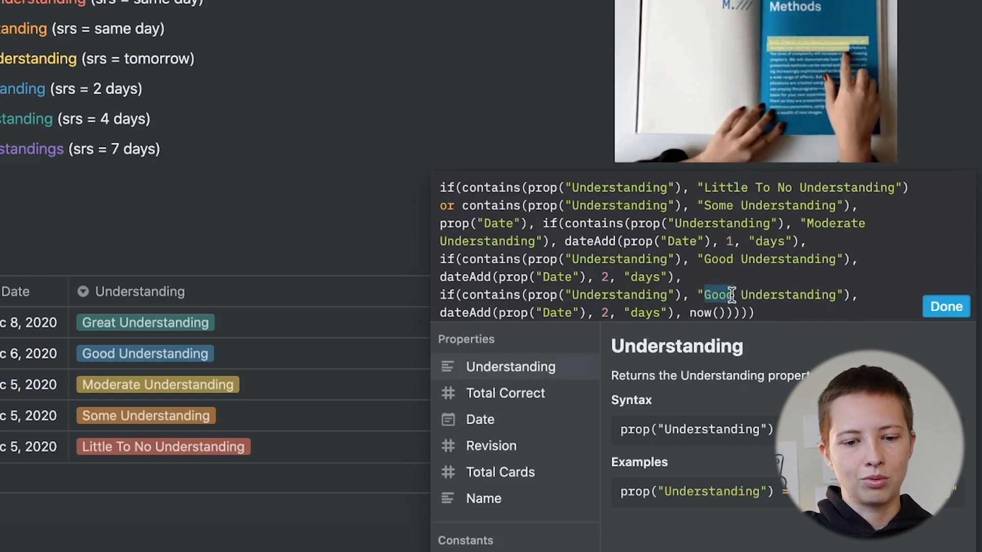
type("Great")
left_click(607, 312)
key("BackSpace")
type("4")
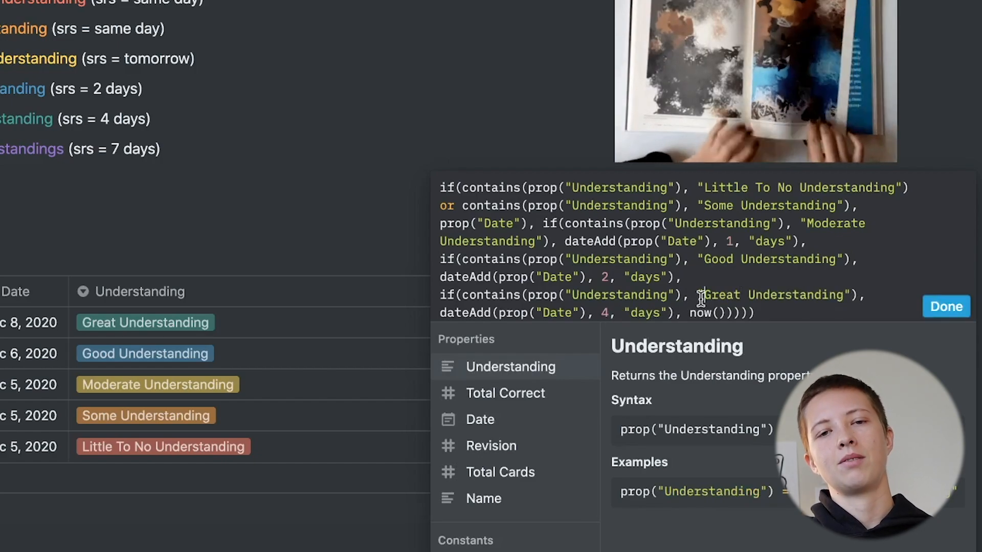
left_click(5, 292)
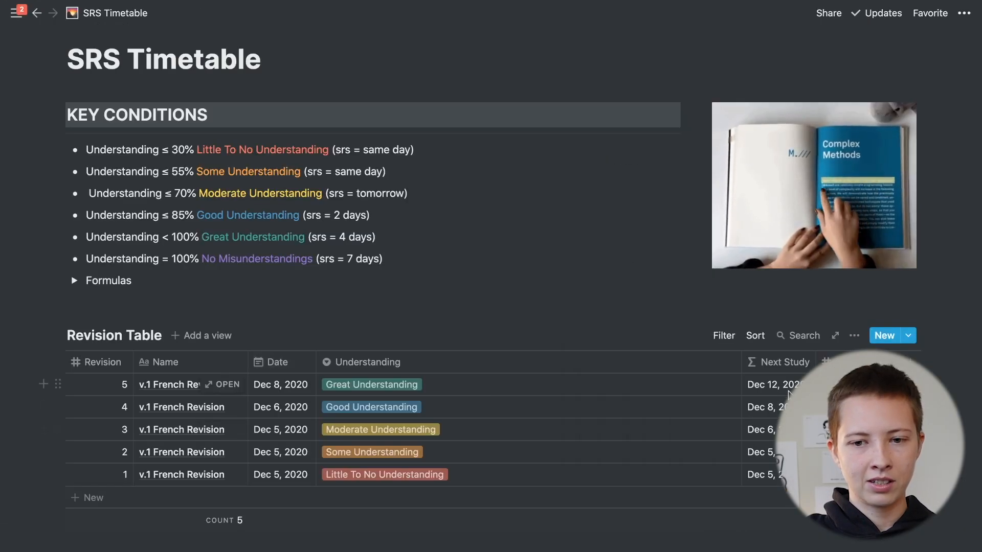
Add a sixth v.1 French Revision entry to the Revision Table with revision number 6 and date Dec 12, 2020
left_click(300, 498)
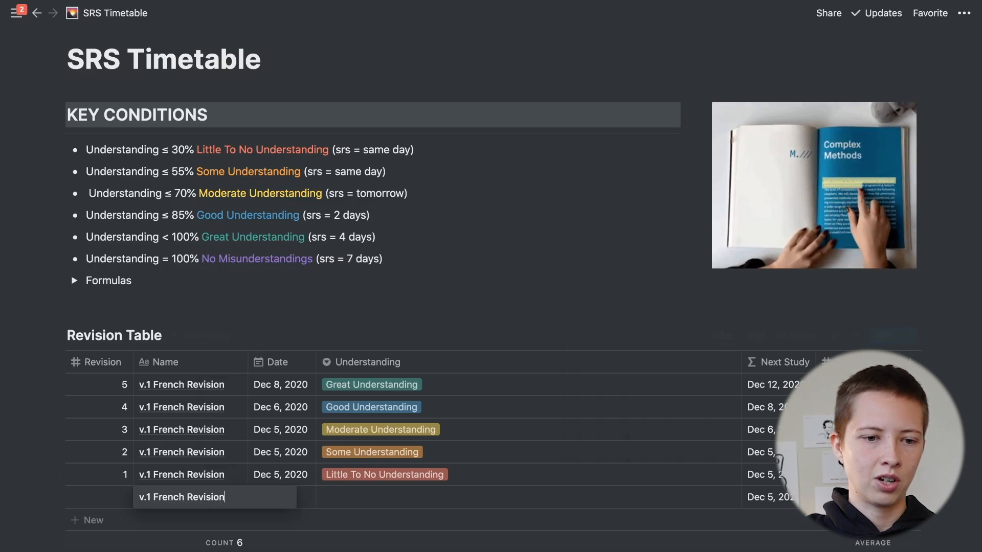
left_click(82, 498)
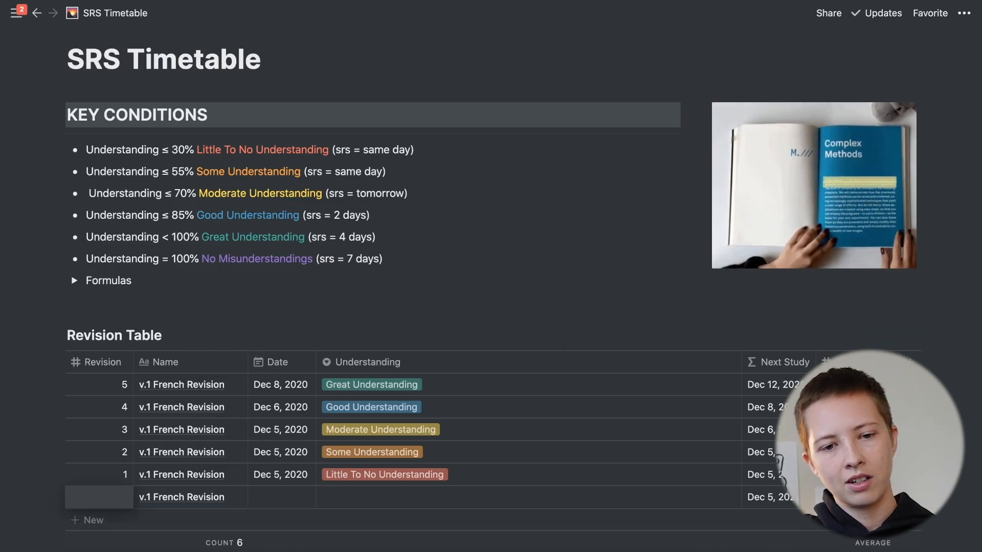
type("6")
key("Return")
left_click(290, 392)
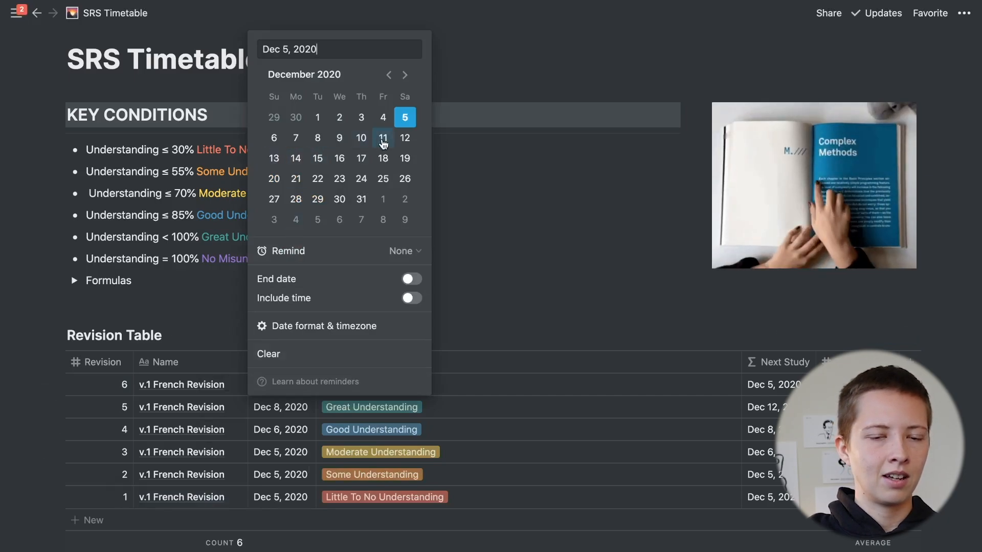
left_click(534, 475)
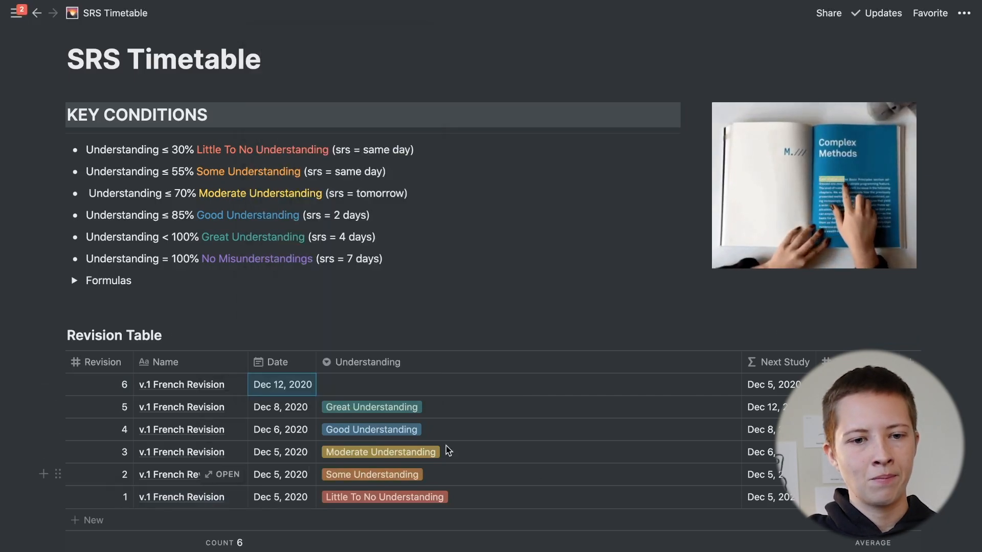
Create the option No Misunderstandings in revision 6's Understanding field, copying its name from the key conditions, and colour it purple
left_click(357, 384)
key("Escape")
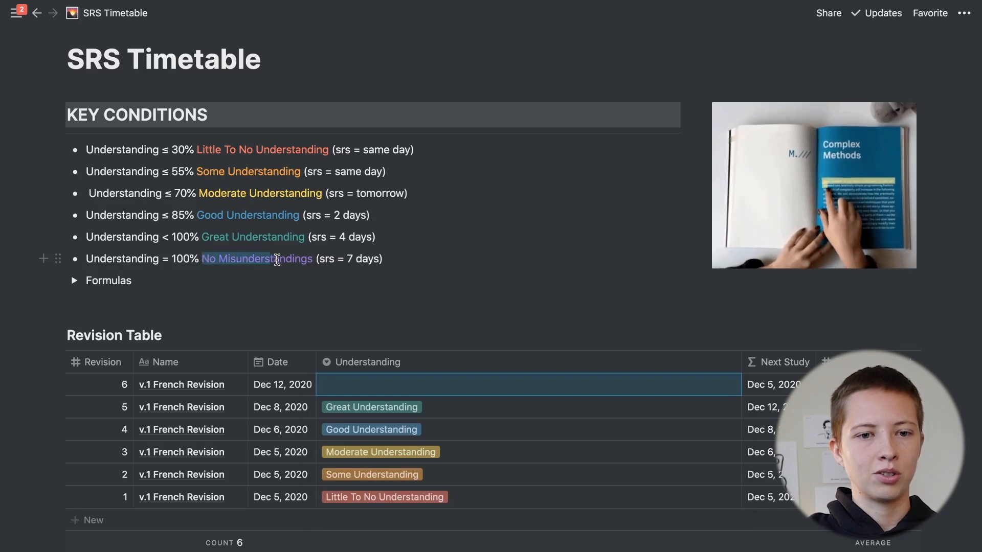
left_click(361, 385)
key("ctrl+v")
key("Return")
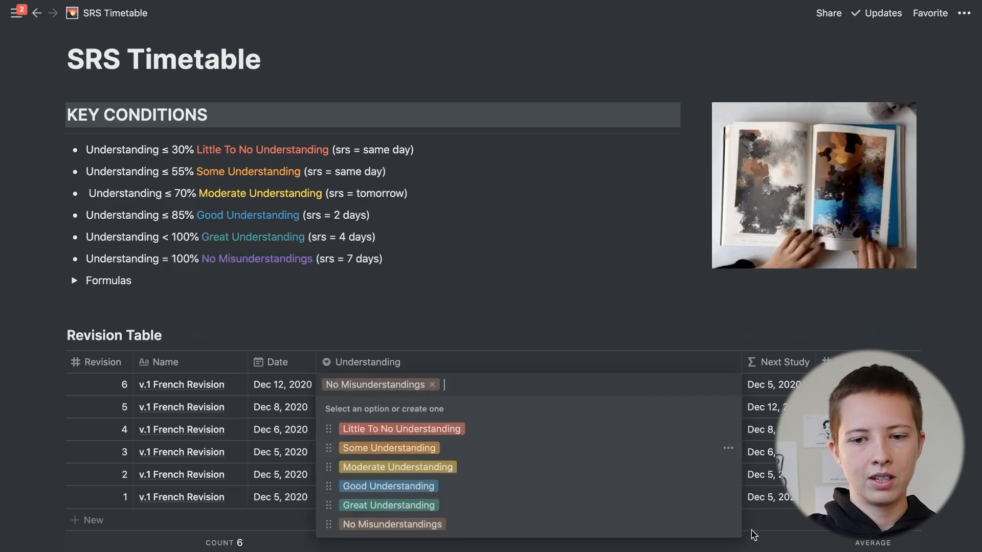
left_click(728, 525)
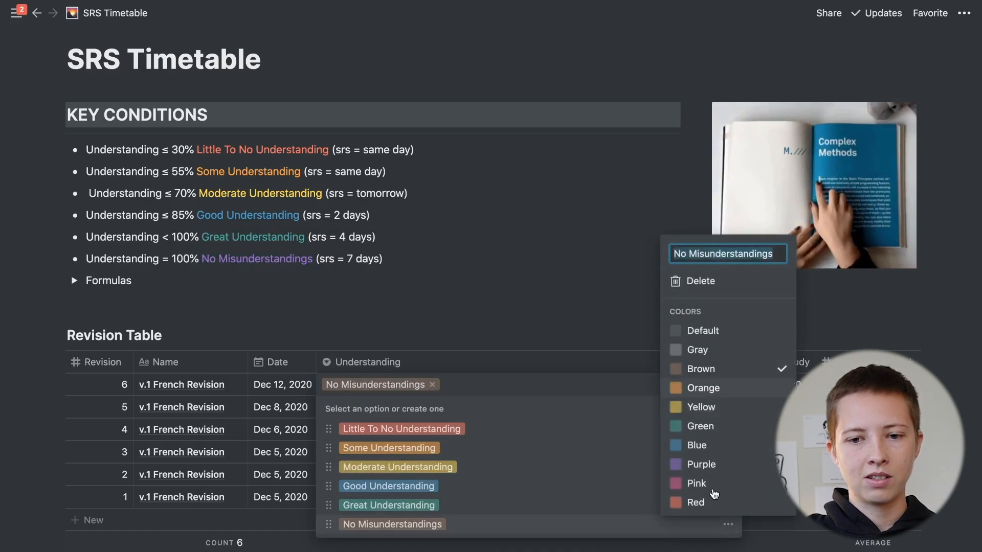
left_click(710, 470)
key("Escape")
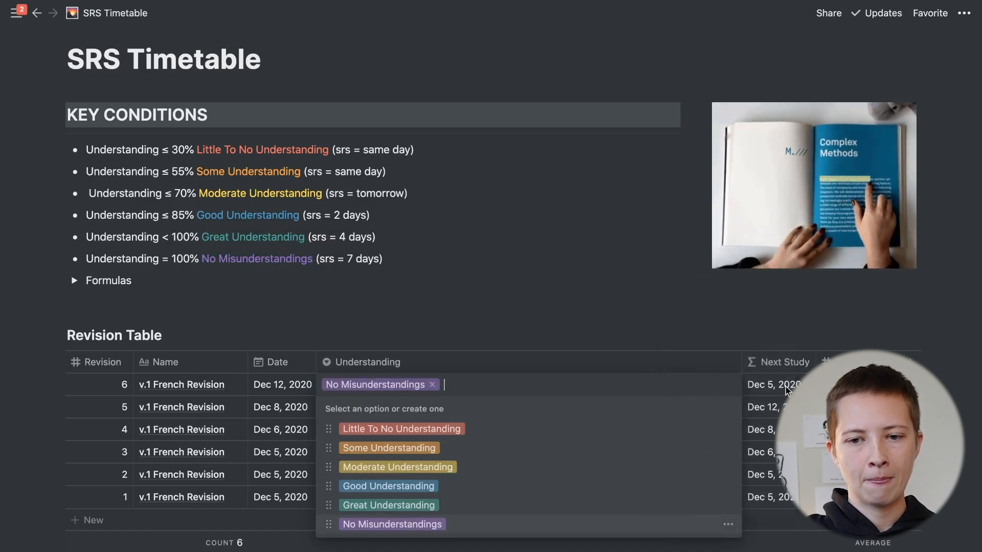
key("Escape")
Duplicate the Next Study formula's Great Understanding if clause before now() and add one more closing parenthesis at the end
left_click(786, 391)
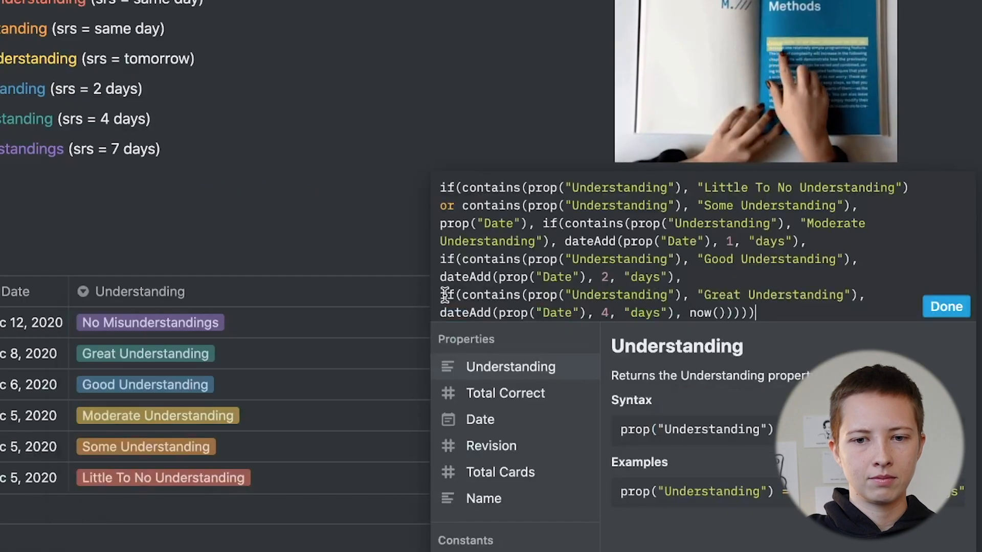
left_click_drag(522, 296, 664, 307)
key("ctrl+c")
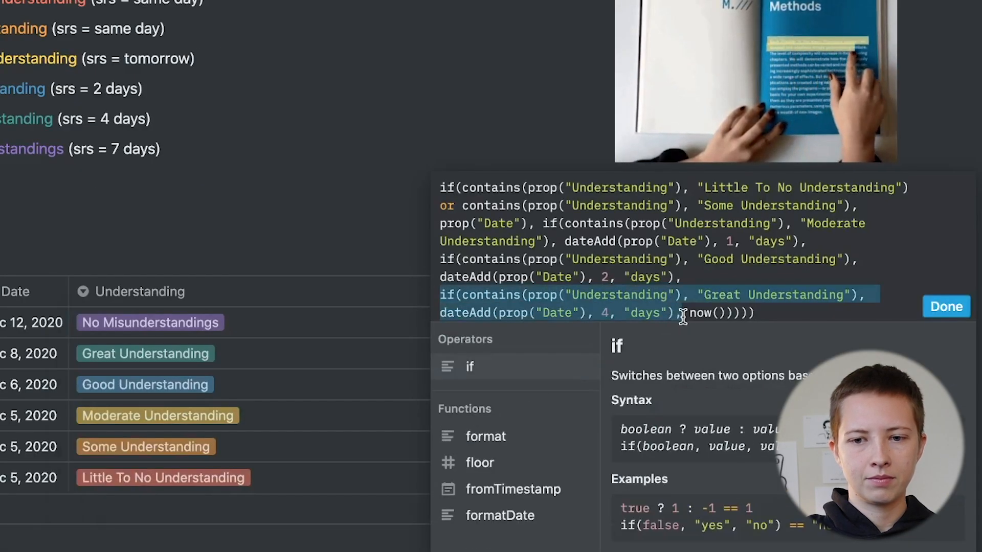
left_click(683, 313)
key("ctrl+v")
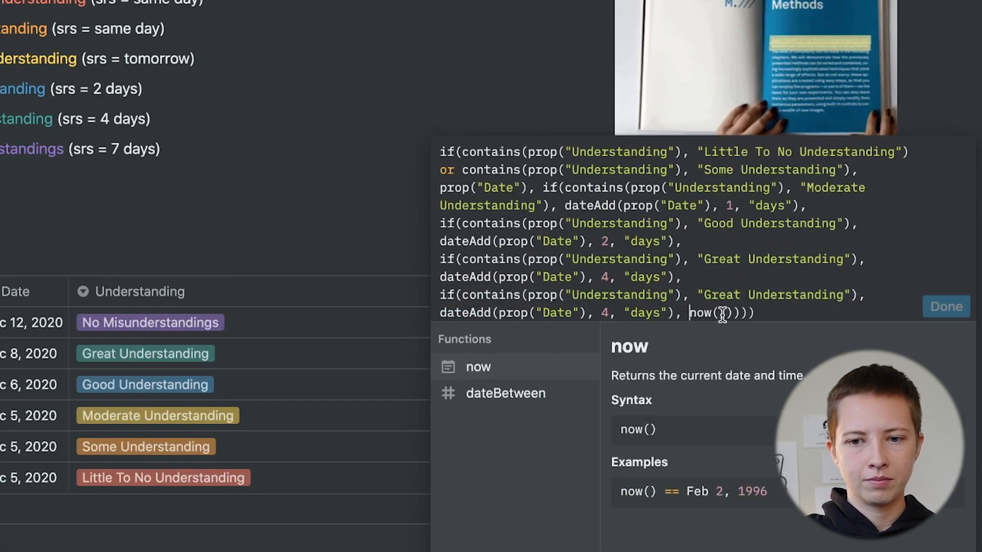
type(")")
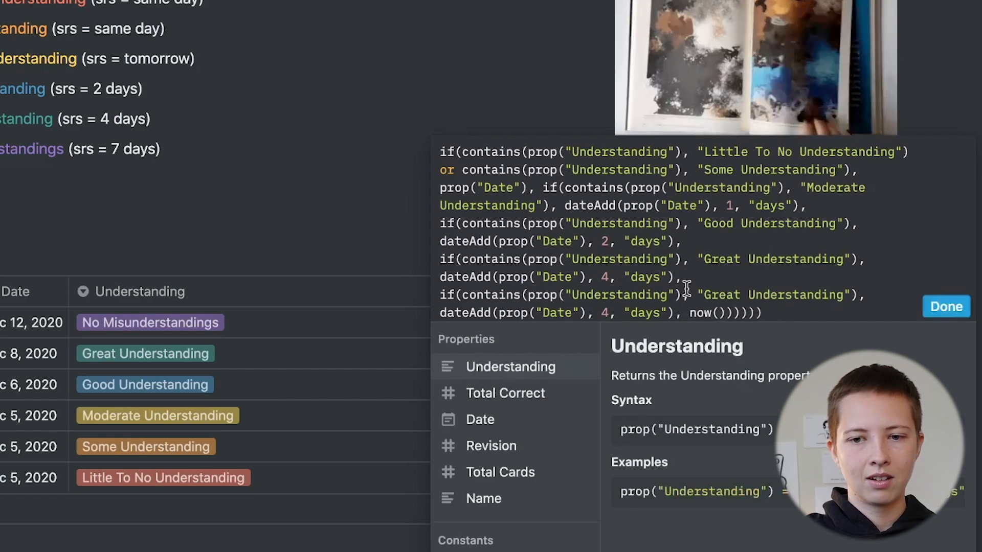
Change the last if clause to test for "No Misunderstandings" and add 7 days to the date, and apply the formula
left_click_drag(704, 296, 828, 299)
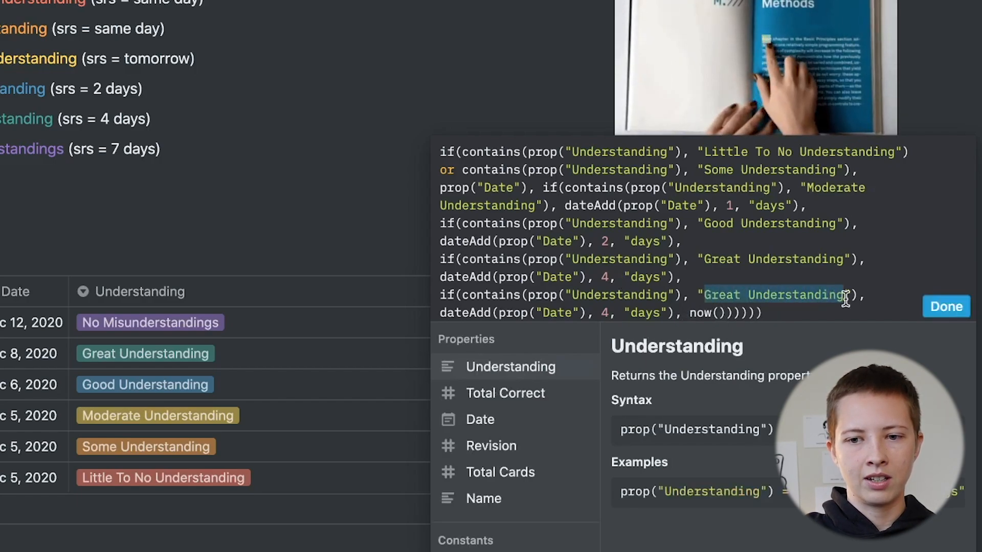
type("No Misu")
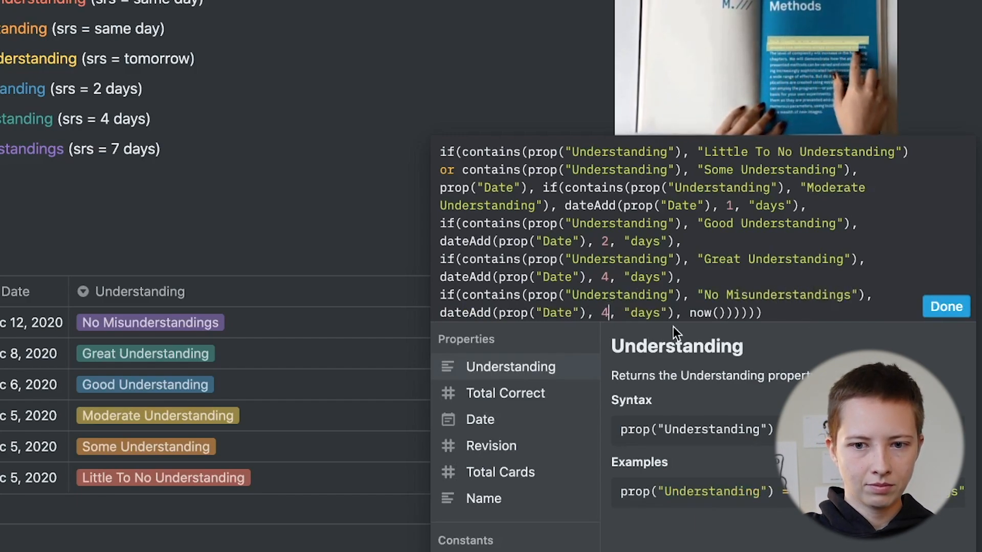
key("BackSpace")
type("7")
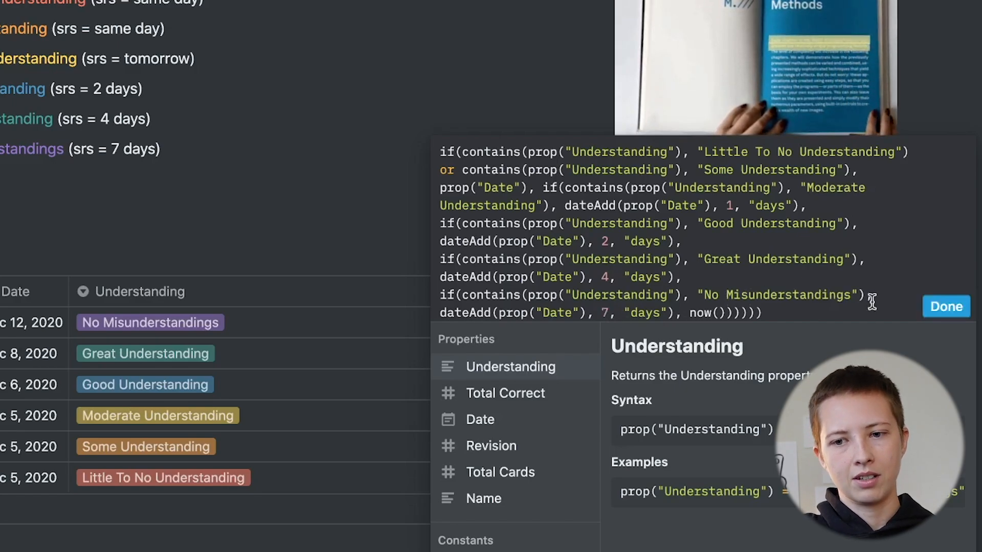
left_click(951, 311)
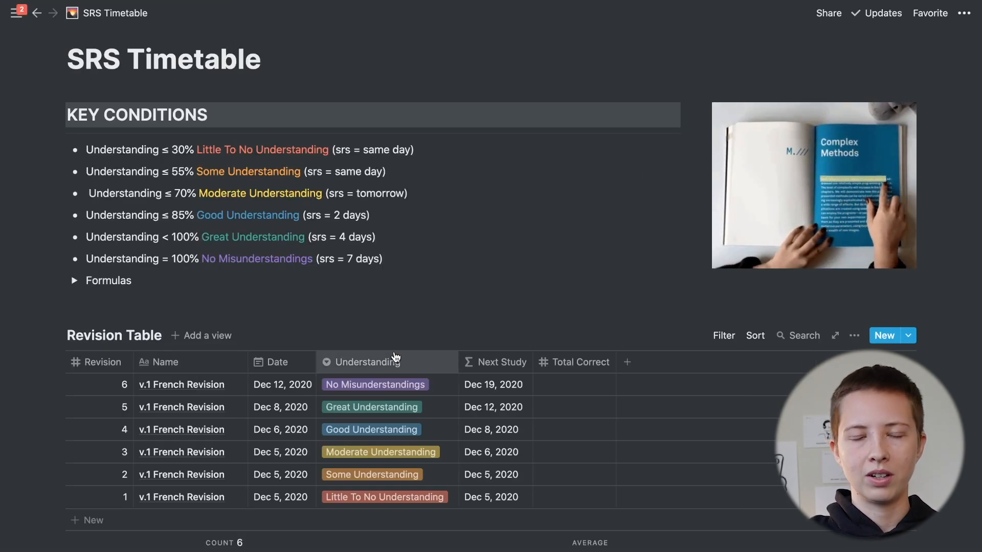
Add a second table view to the Revision Table and name it v.2 French Words, preceded by the green-and-yellow beginner emoji
left_click(202, 335)
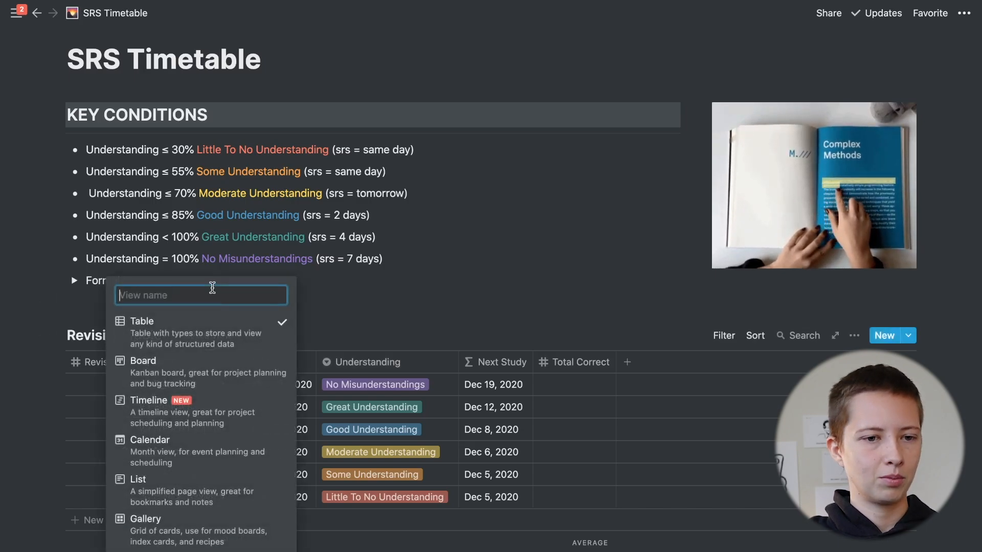
key("Return")
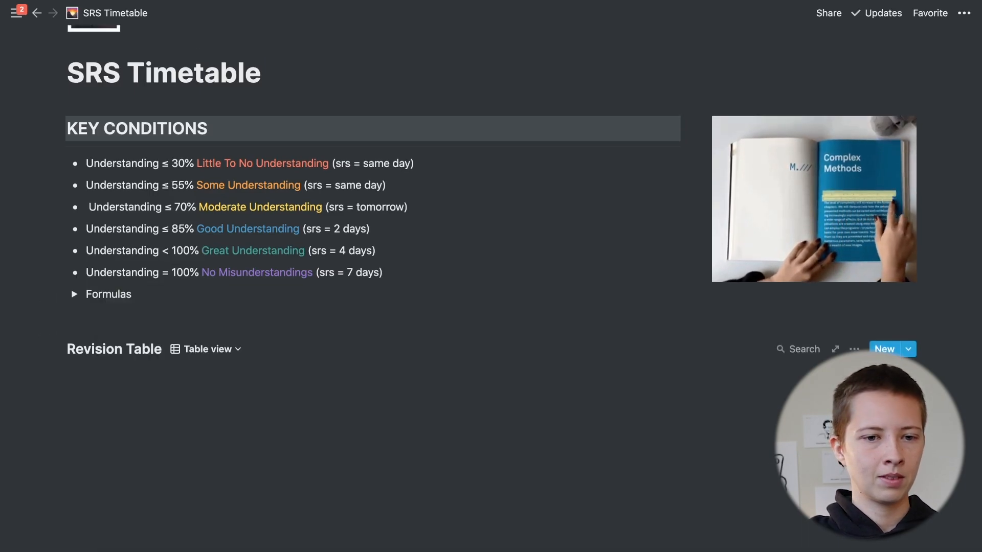
left_click(207, 335)
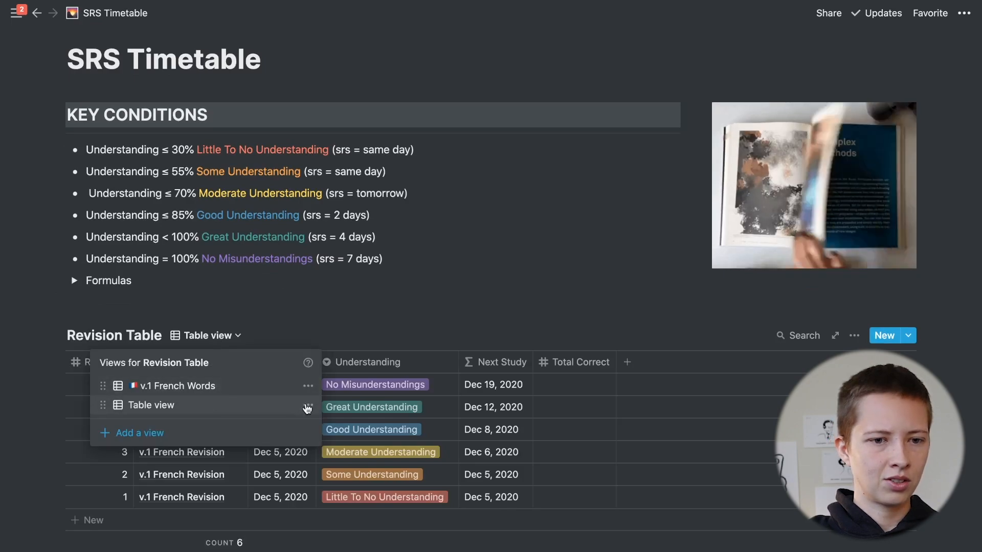
left_click(308, 405)
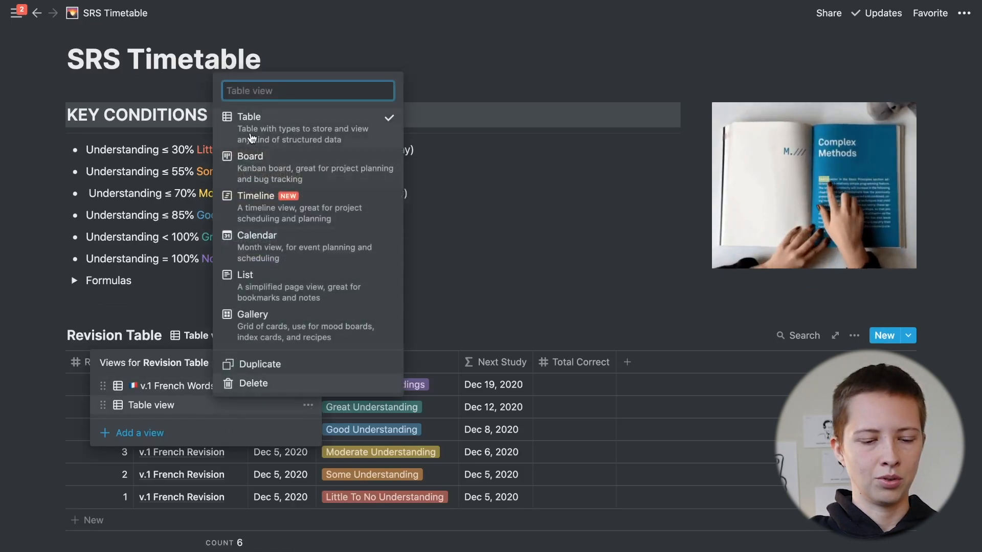
key("ctrl+super+space")
left_click(219, 160)
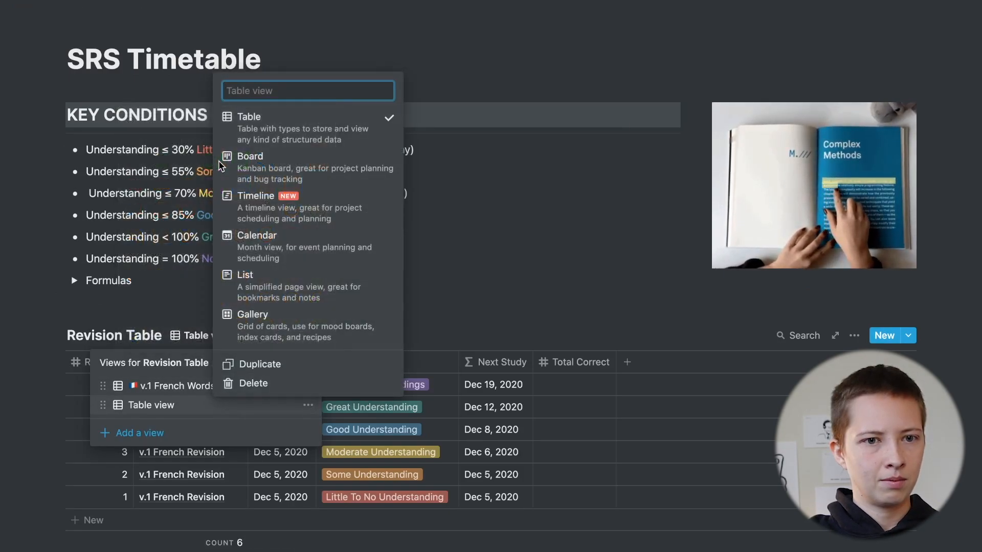
type("v.")
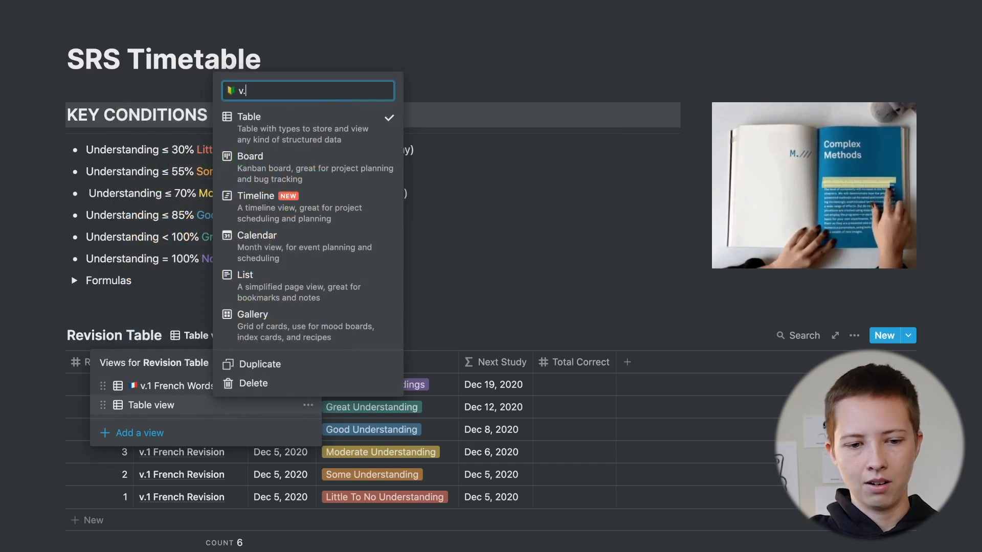
type("2 French Words")
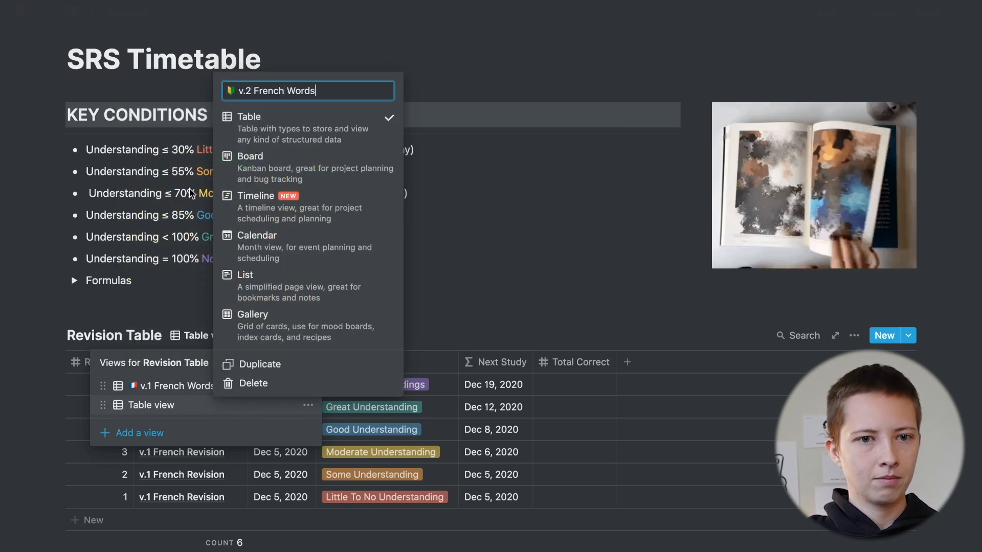
key("Return")
Filter the v.2 French Words view to entries whose Name contains v.2 French Revision
left_click(854, 336)
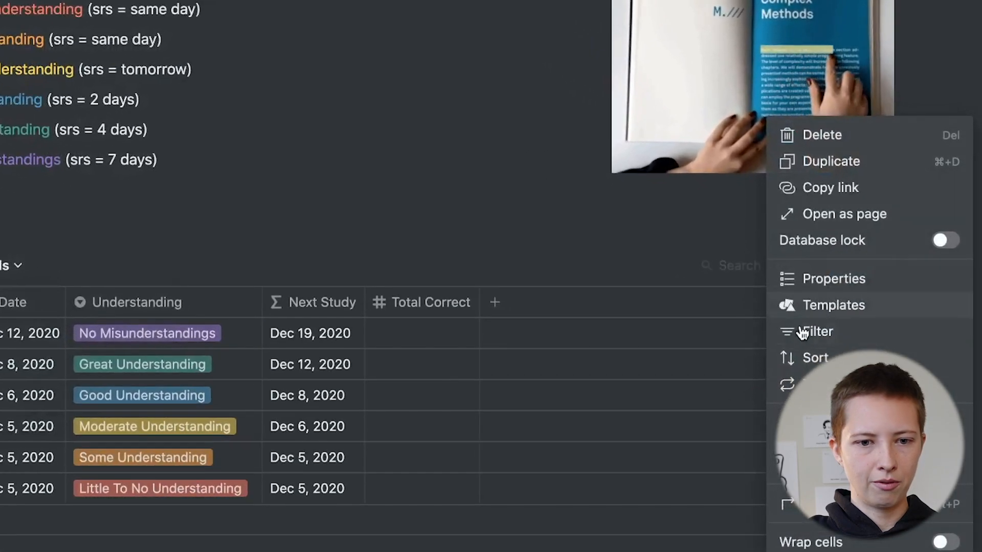
left_click(850, 335)
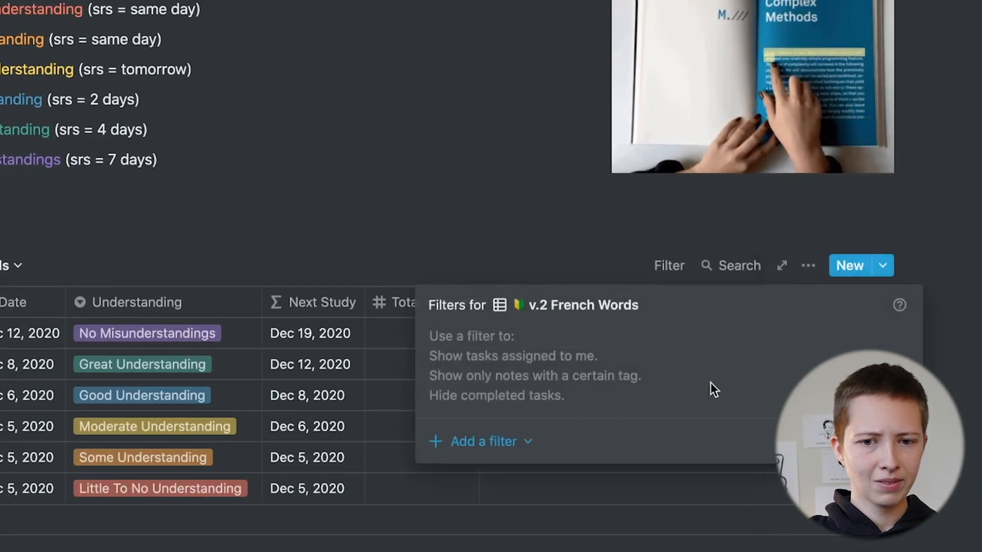
left_click(473, 444)
left_click(474, 474)
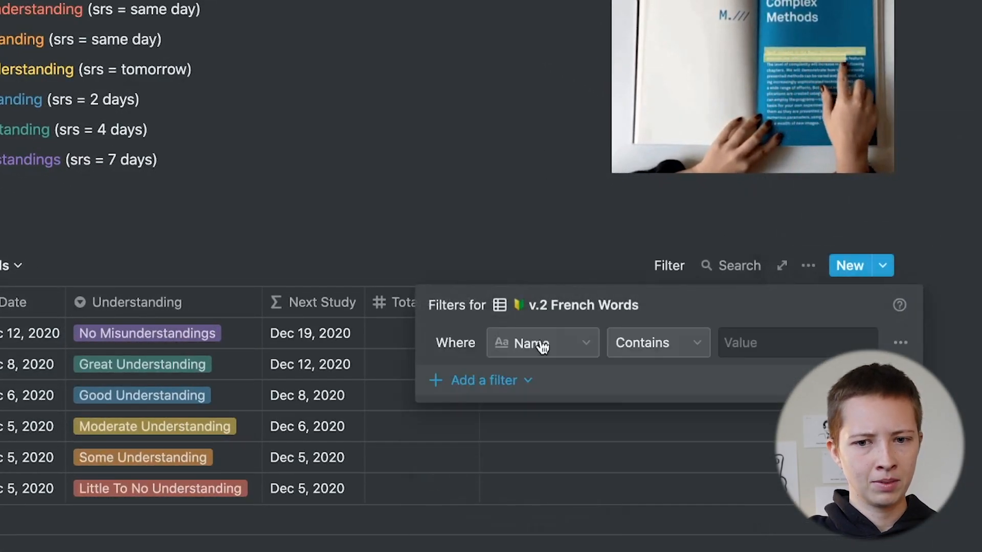
left_click(776, 344)
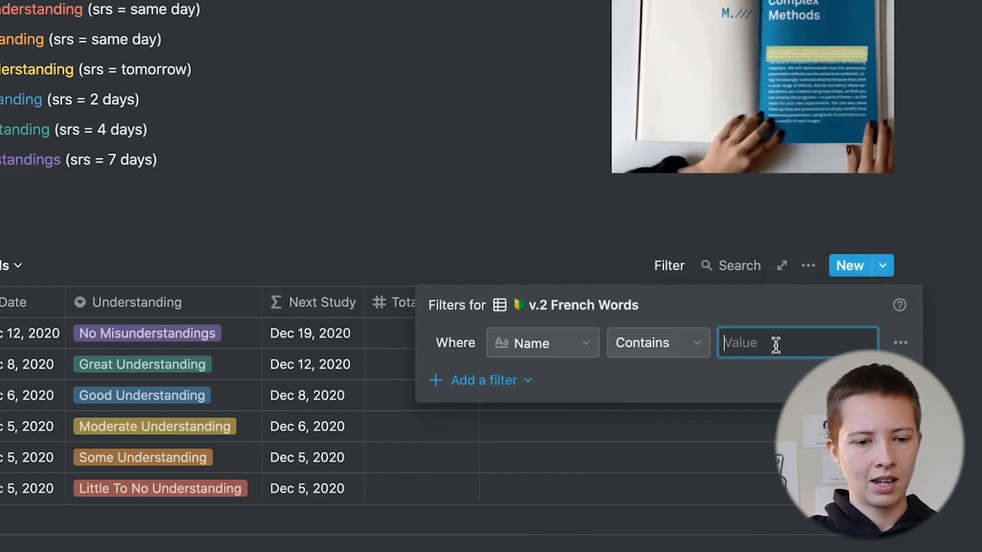
type("v.2 Frenc")
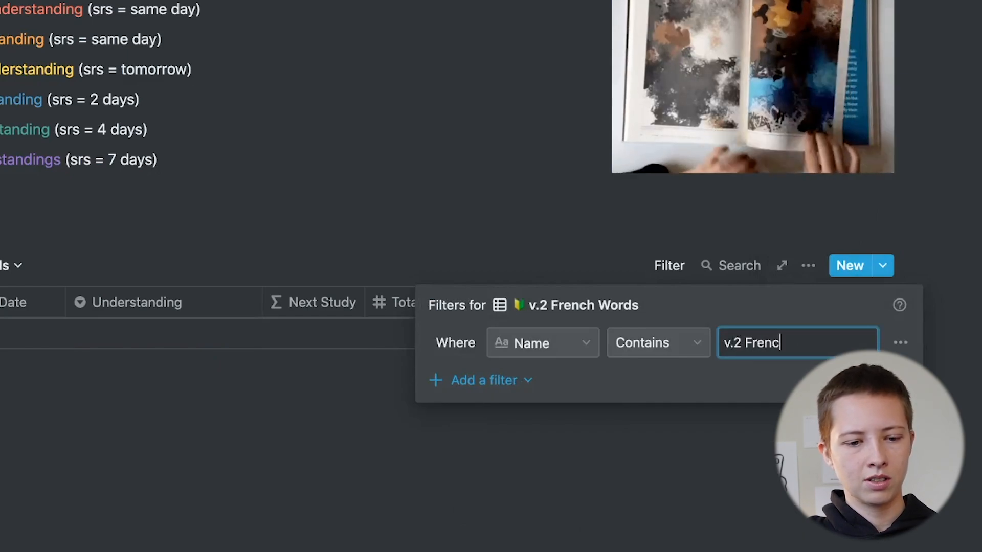
type("h Words")
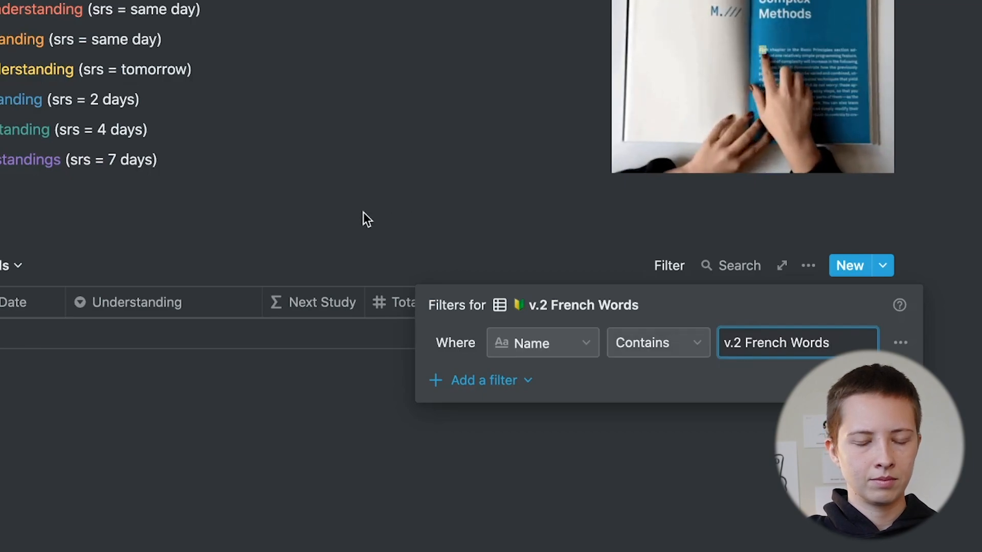
key("BackSpace")
type("Revision")
key("Escape")
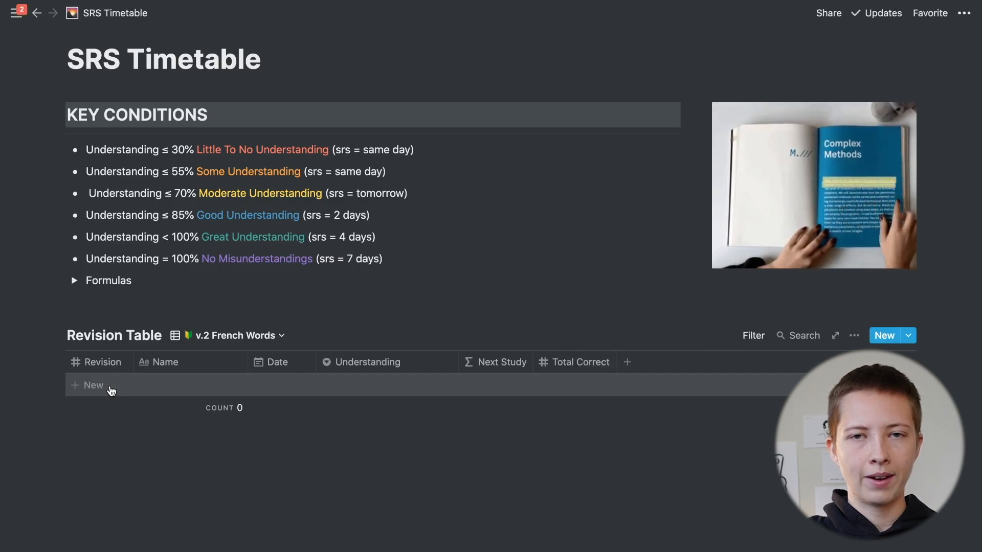
Sort the v.2 French Words view by Revision in descending order
left_click(854, 336)
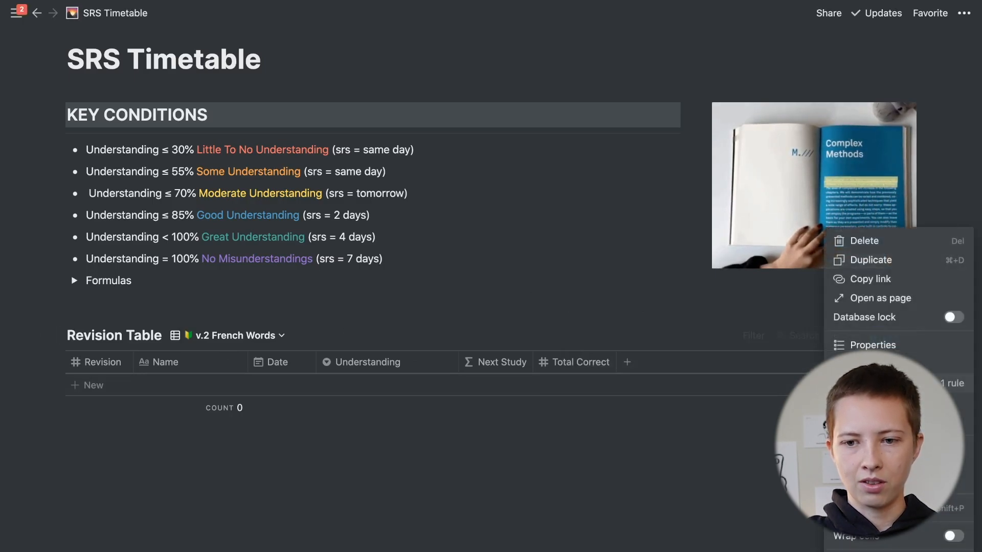
left_click(854, 403)
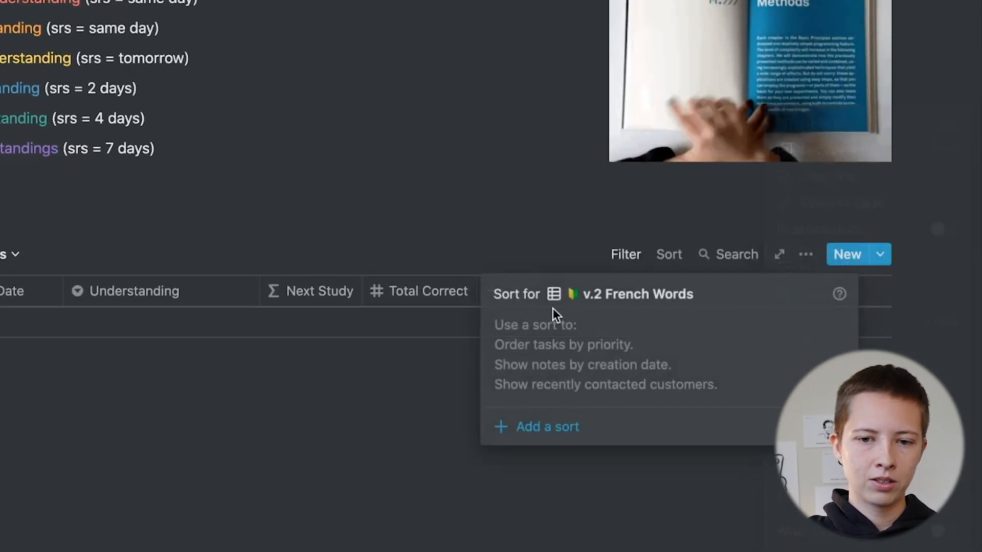
left_click(509, 427)
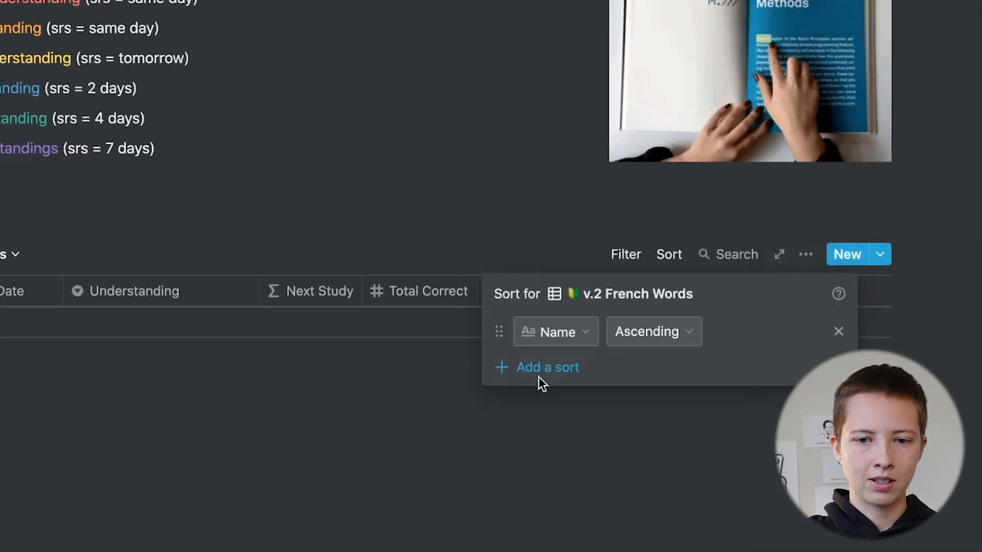
left_click(575, 329)
left_click(521, 489)
left_click(666, 334)
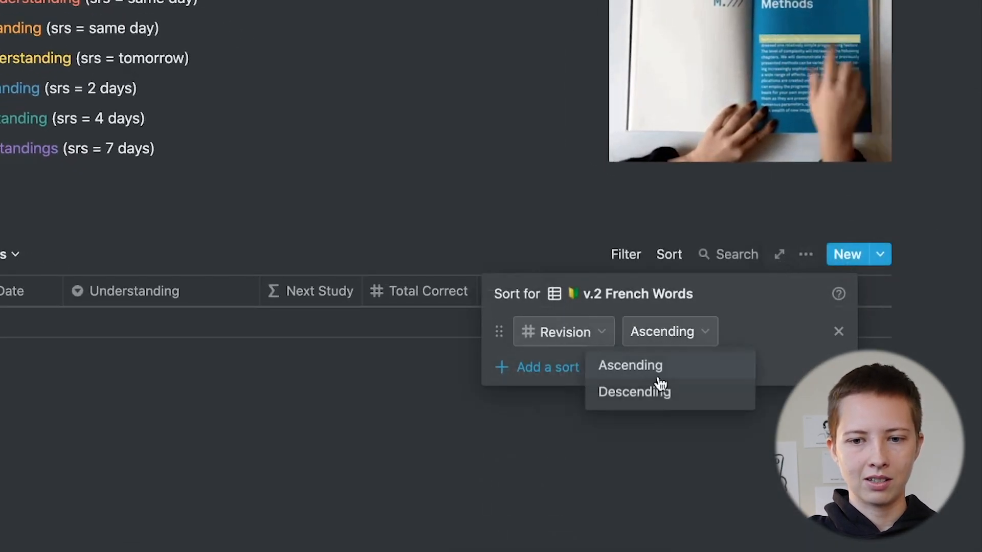
left_click(654, 392)
left_click(225, 498)
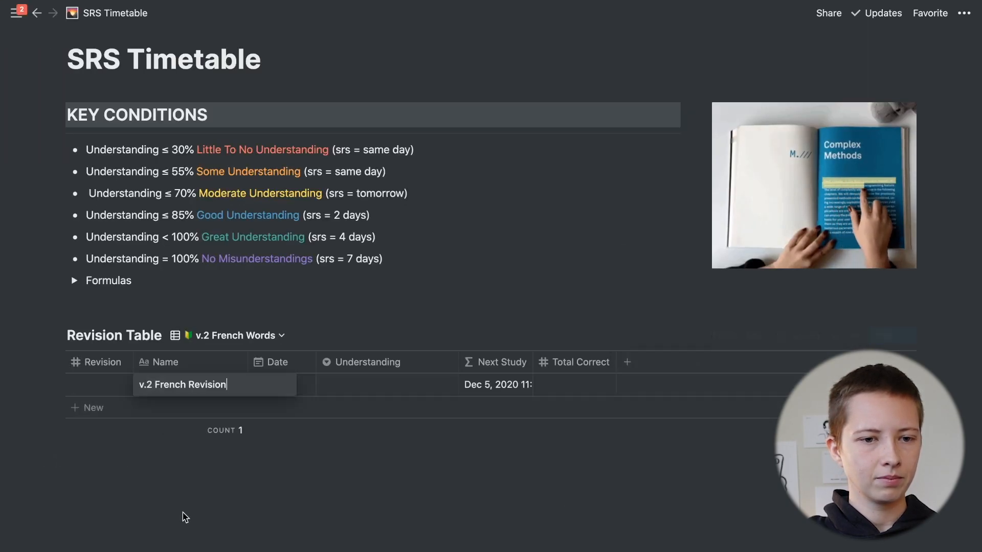
Fill in the first v.2 French Revision entry with revision number 1, date Dec 2, 2020 and Some Understanding
left_click(183, 507)
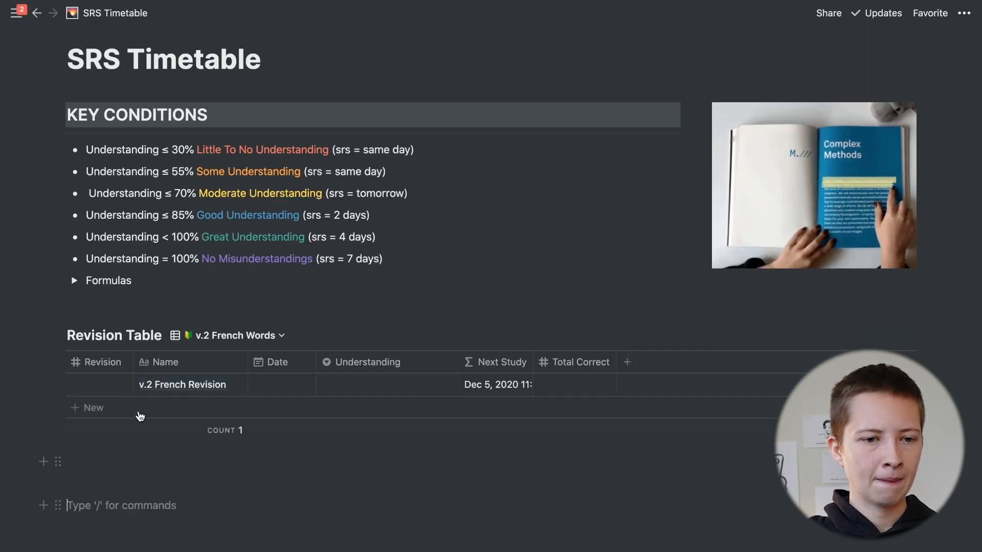
left_click(99, 380)
left_click(236, 518)
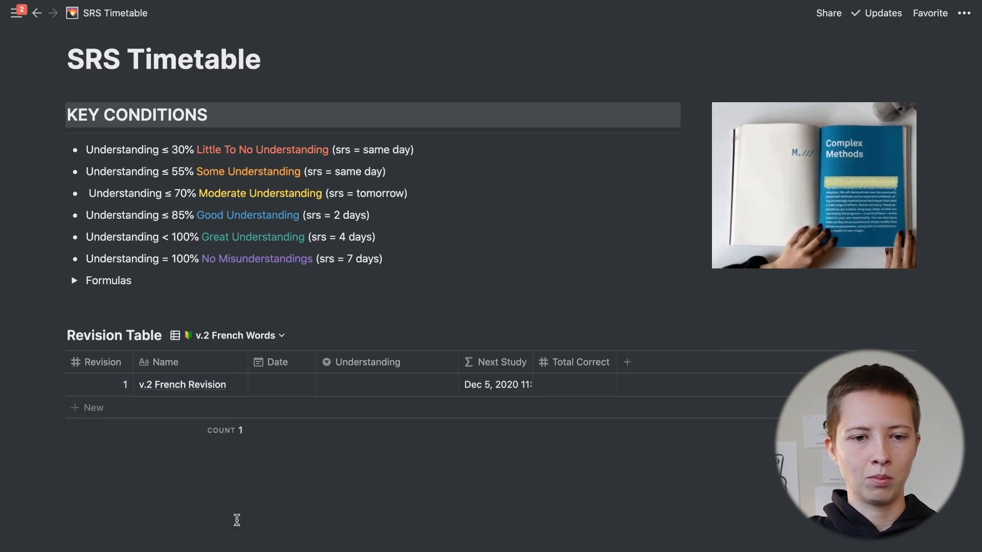
left_click(281, 385)
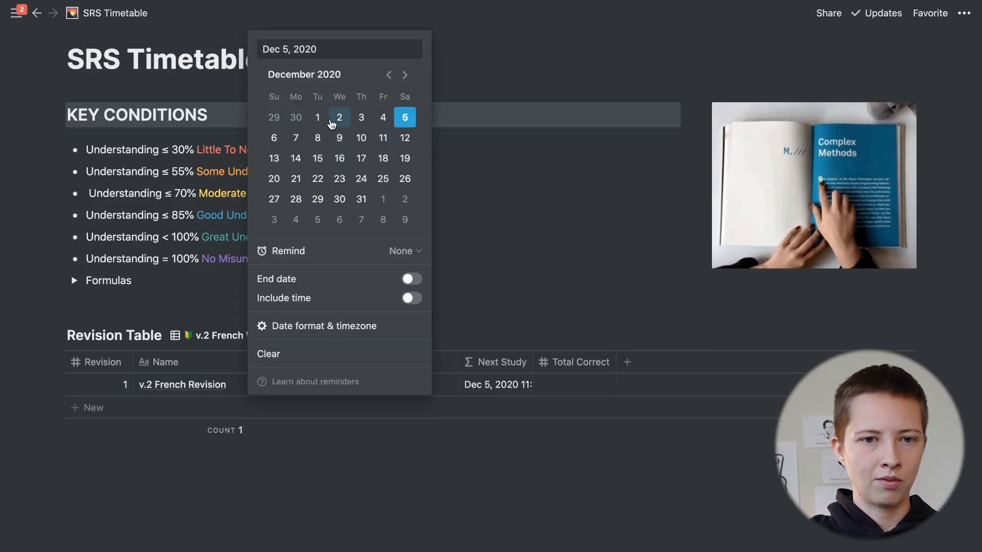
left_click(179, 315)
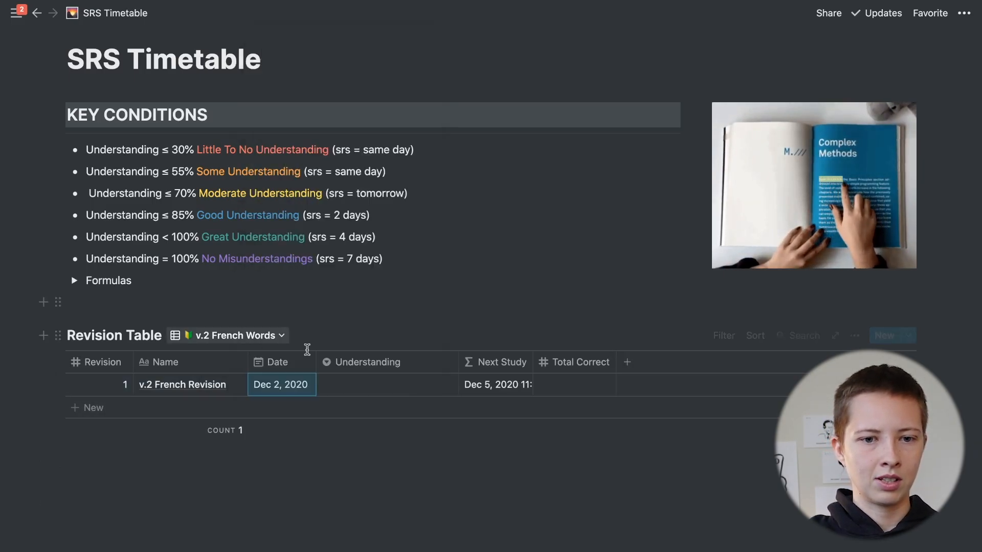
left_click(384, 385)
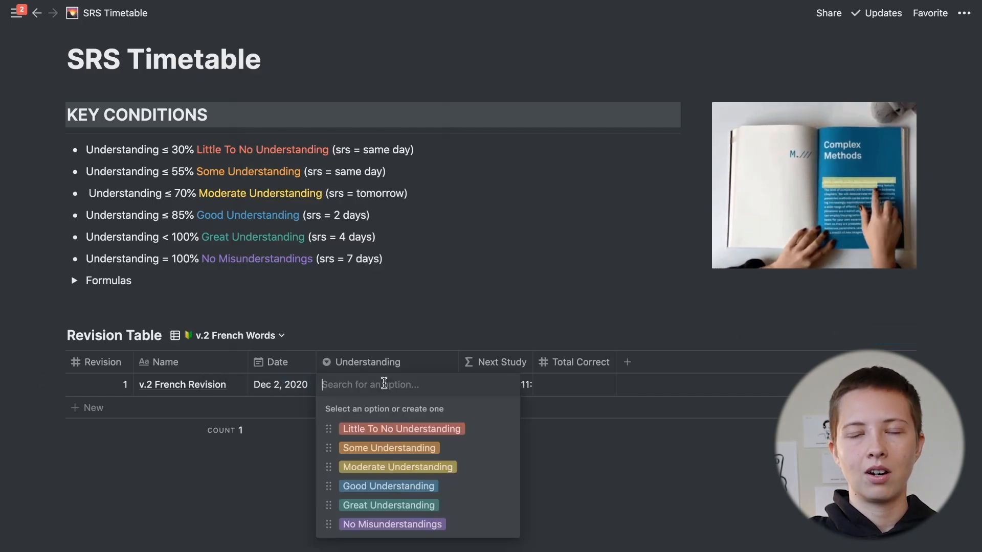
left_click(387, 449)
Add a second v.2 French Revision entry with revision number 2, date Dec 2, 2020 and Moderate Understanding
left_click(224, 408)
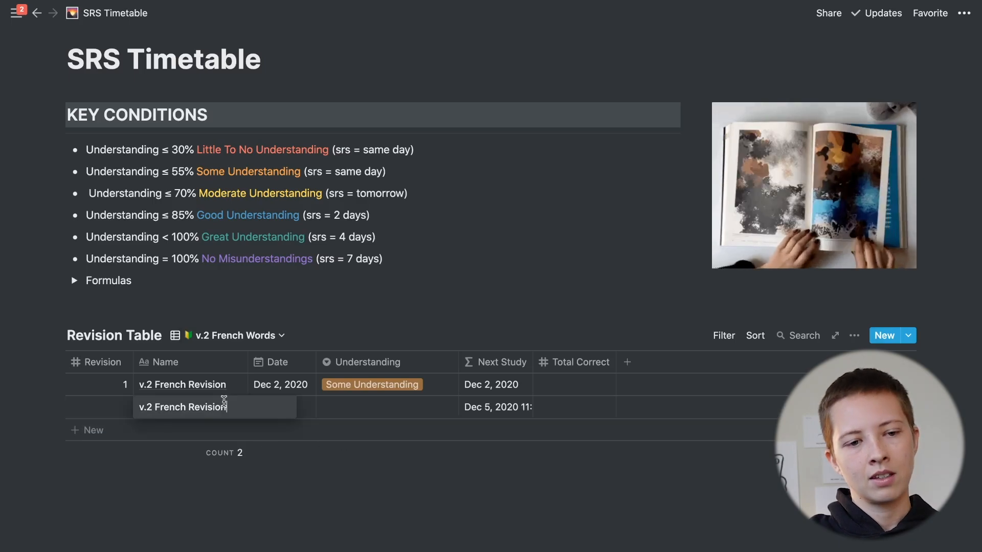
left_click(118, 413)
left_click(118, 413)
type("2")
left_click(203, 519)
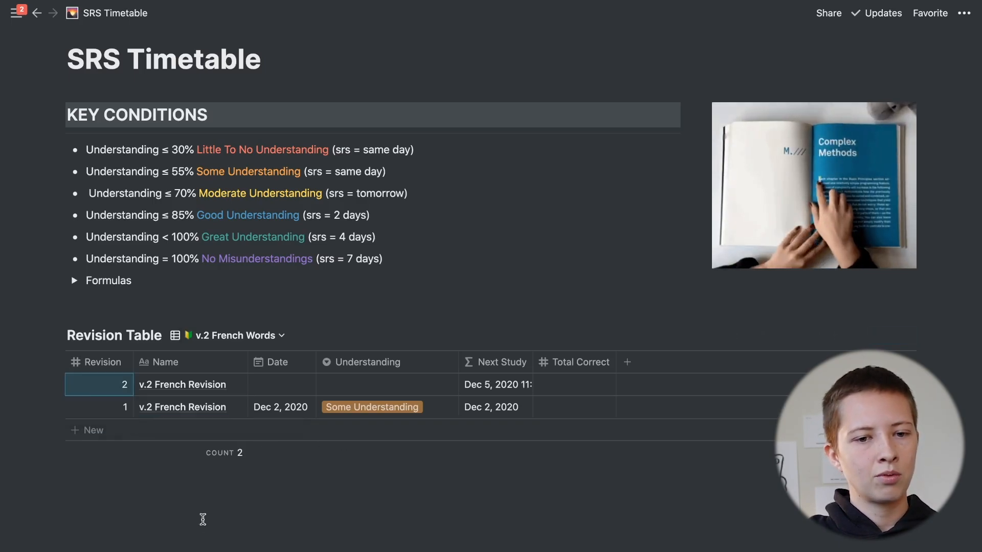
left_click(282, 384)
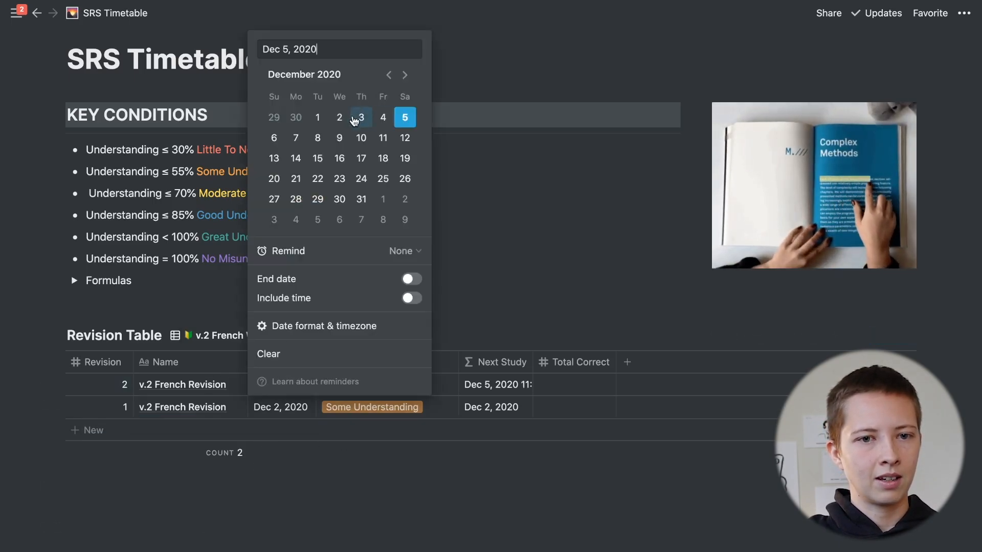
left_click(548, 379)
left_click(396, 386)
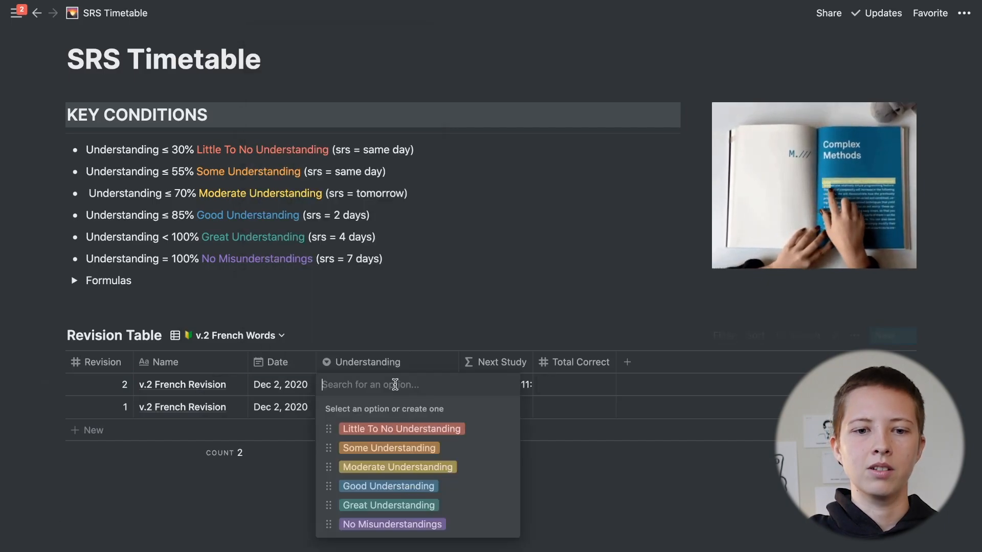
left_click(387, 467)
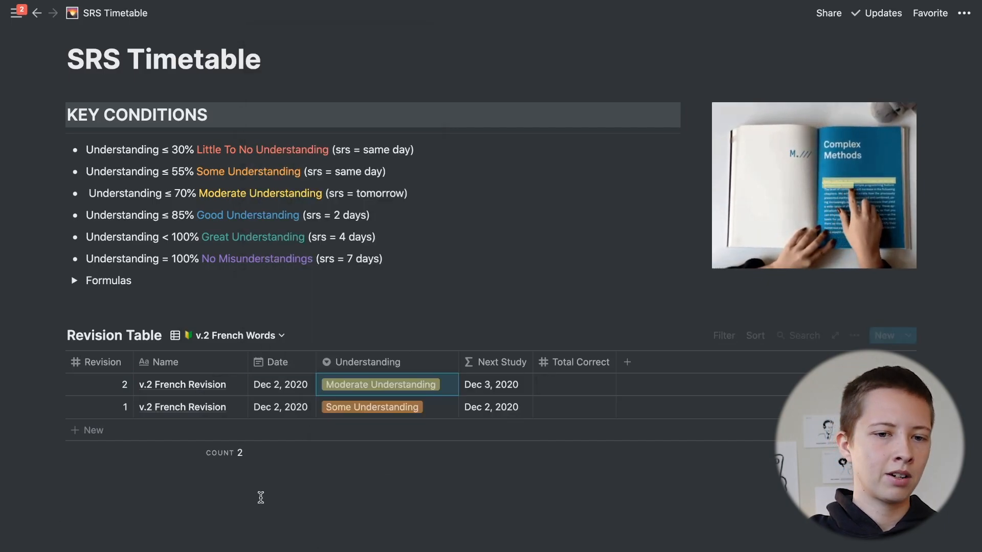
Add a third v.2 French Revision entry with revision number 3, date Dec 5, 2020 and Moderate Understanding
left_click(149, 430)
left_click(116, 435)
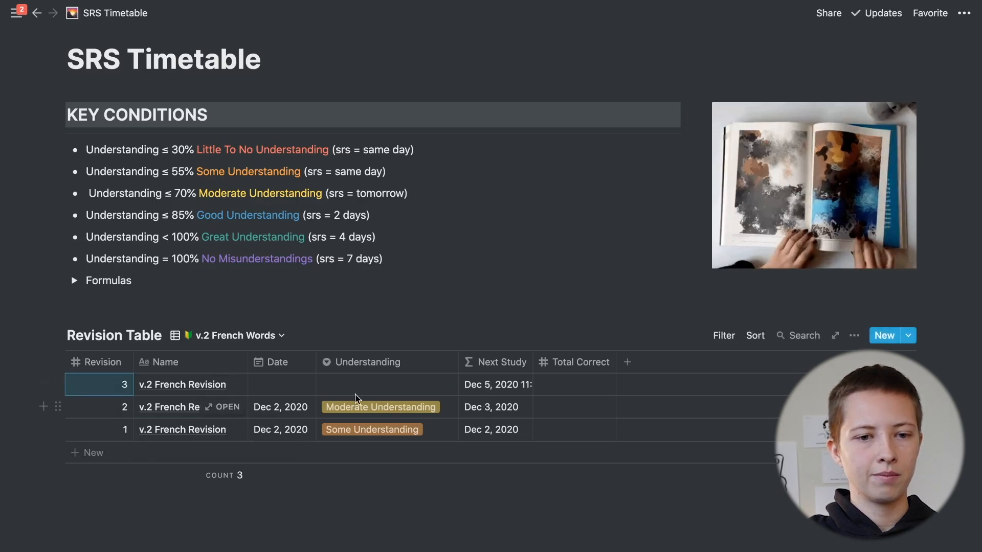
left_click(273, 391)
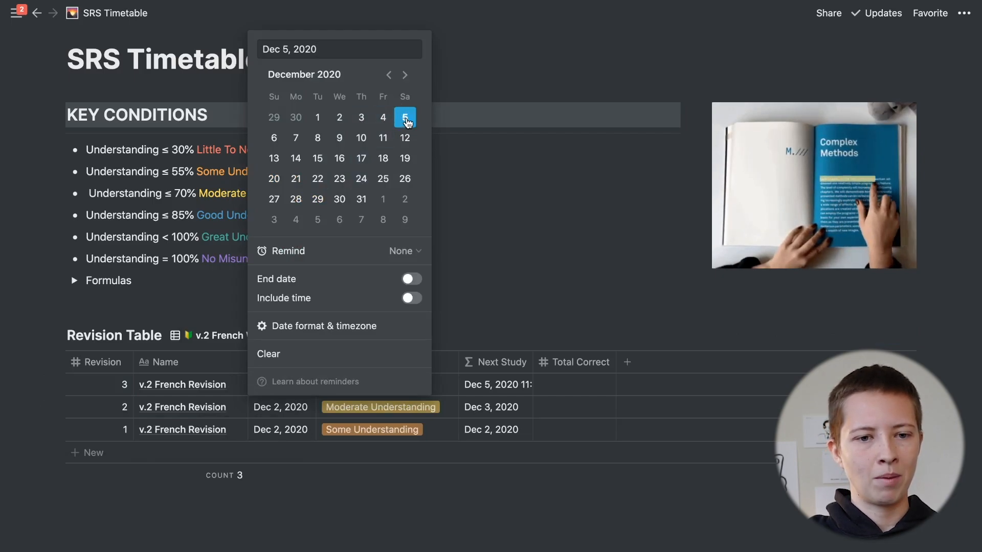
left_click(136, 258)
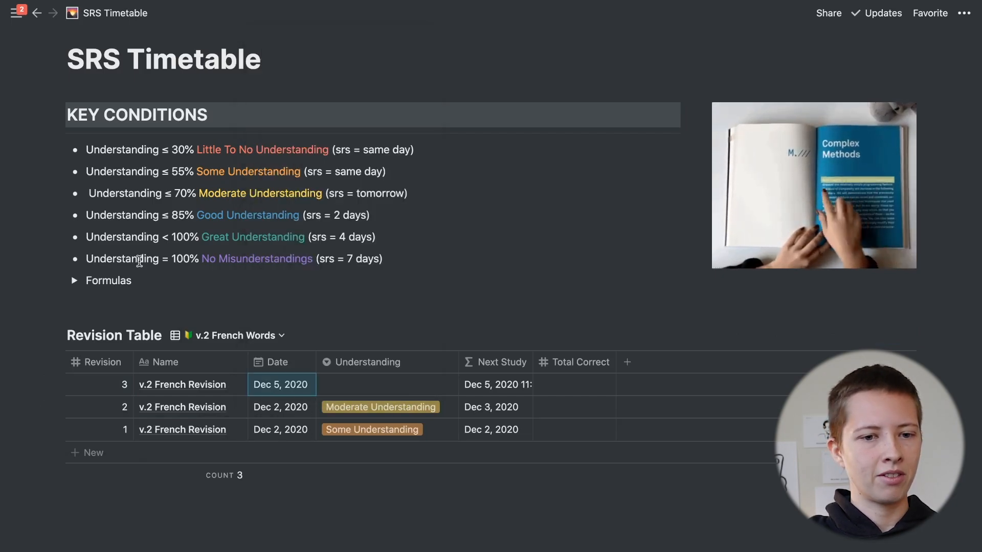
left_click(362, 387)
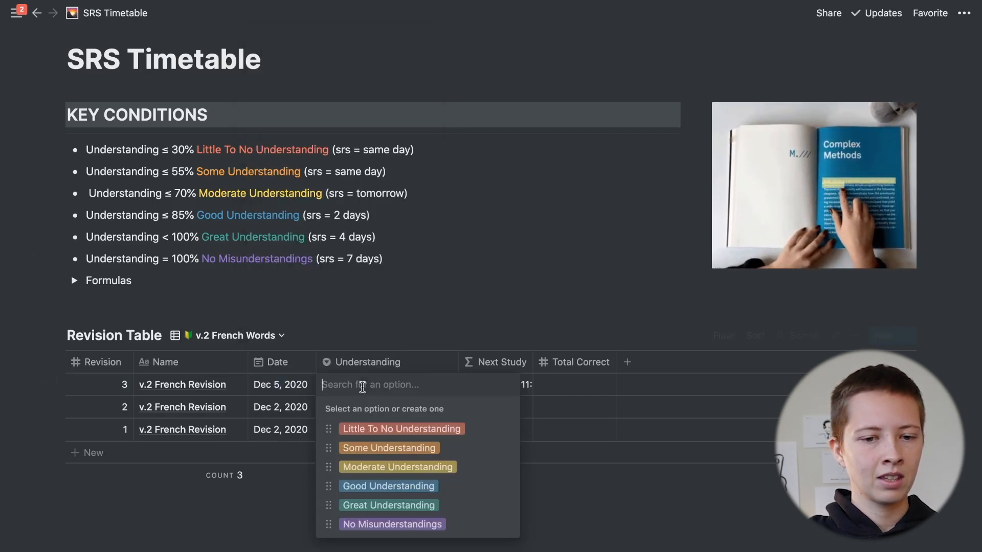
left_click(371, 467)
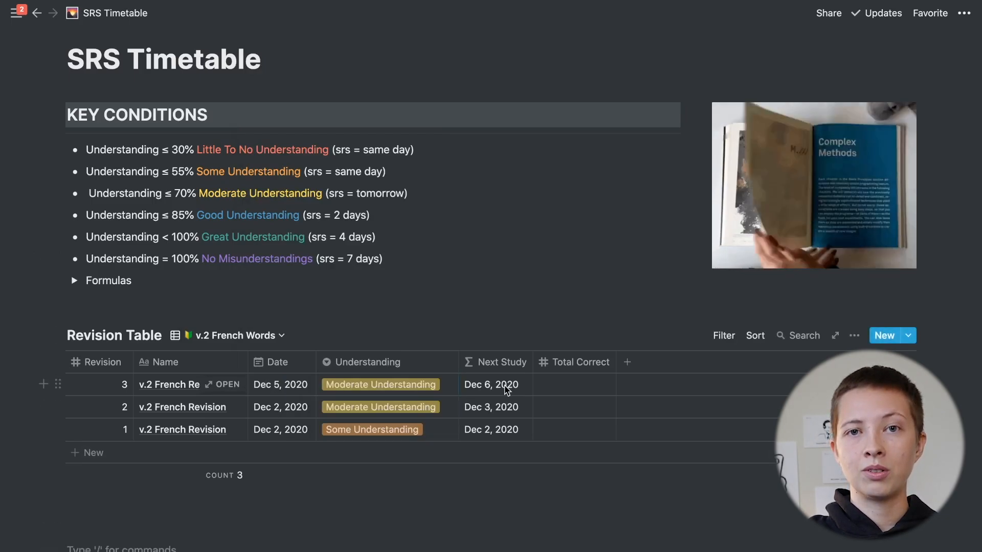
Add a fourth v.2 French Revision entry with revision number 4, date Dec 6, 2020 and Great Understanding
left_click(189, 453)
left_click(378, 384)
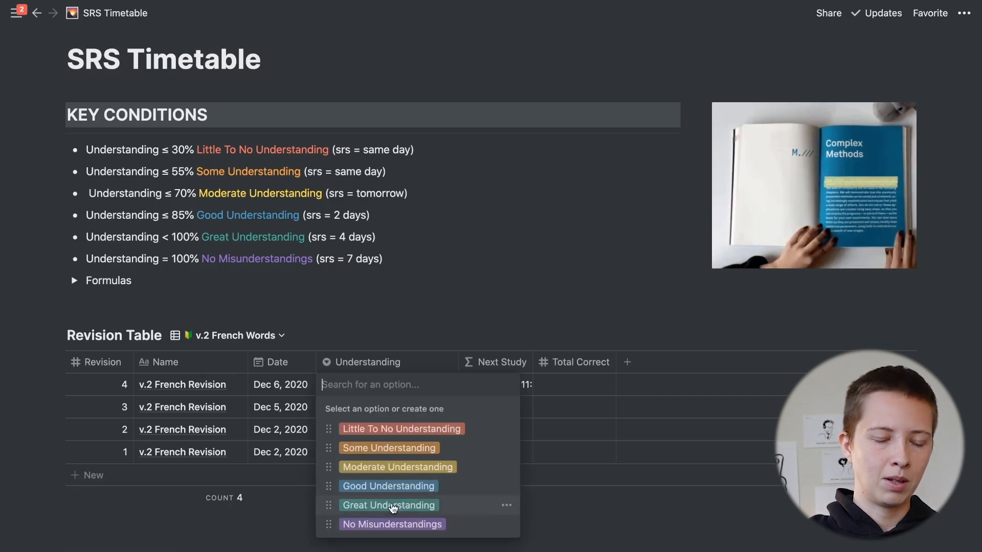
left_click(392, 506)
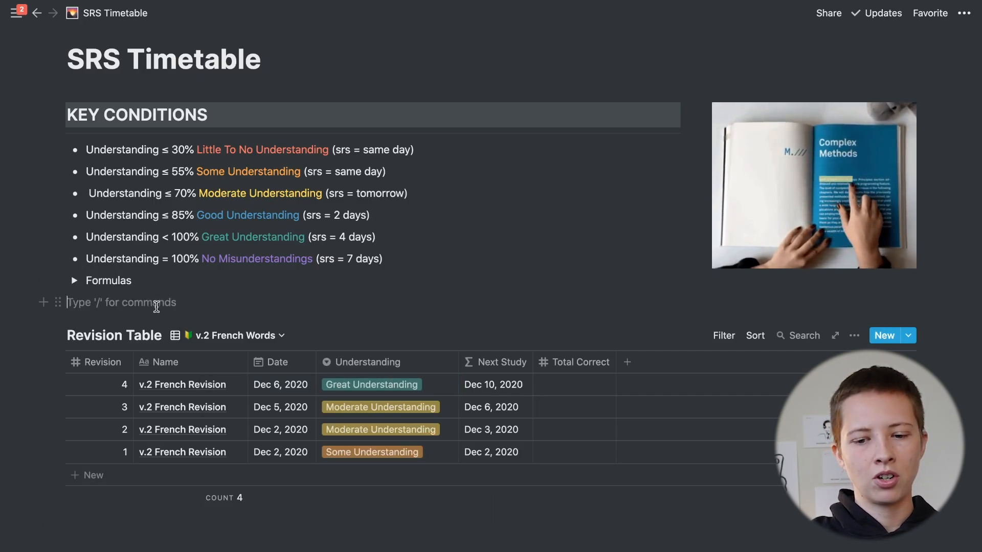
type("/inlin")
key("BackSpace")
key("BackSpace")
key("BackSpace")
key("BackSpace")
key("BackSpace")
key("BackSpace")
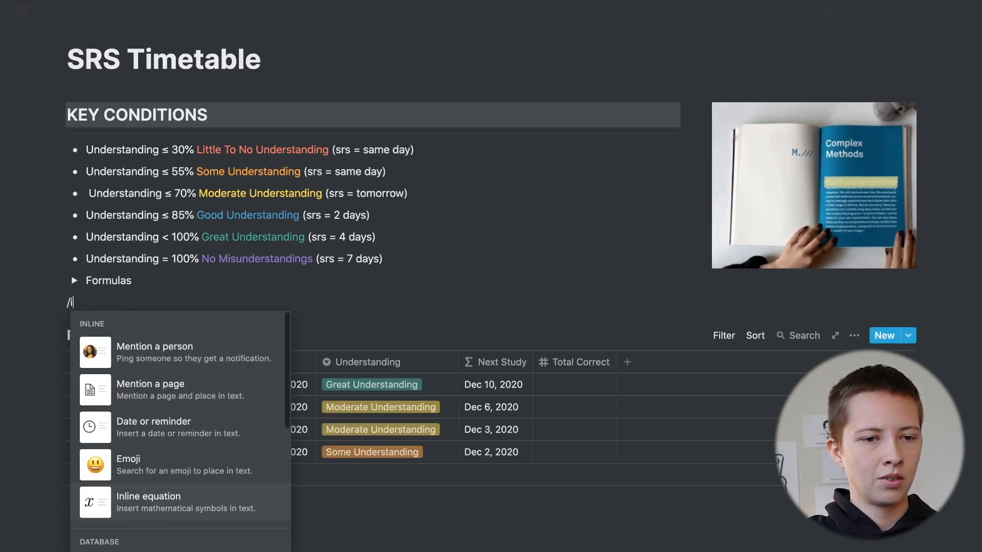
Insert a linked database of the Revision Table below the Formulas toggle
type("/link")
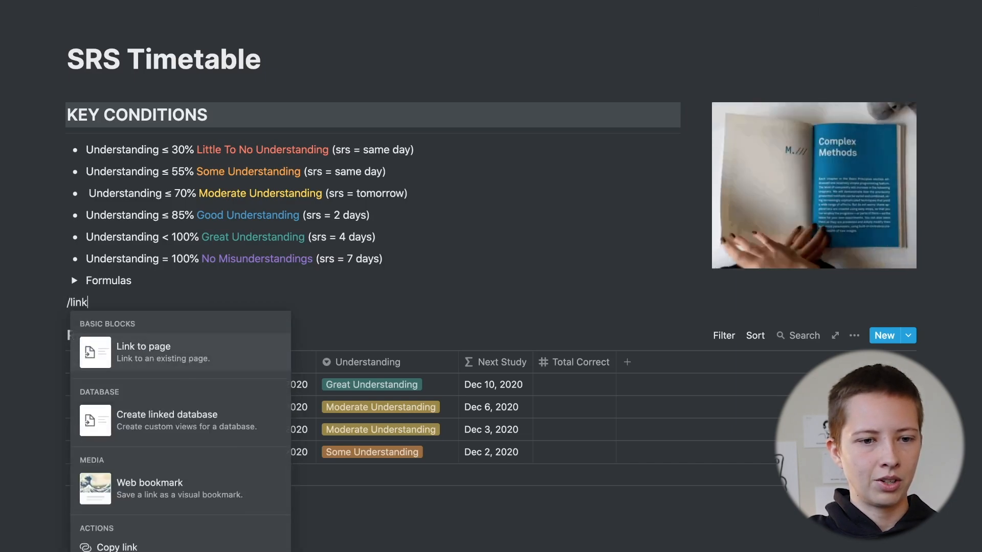
left_click(160, 416)
type("R")
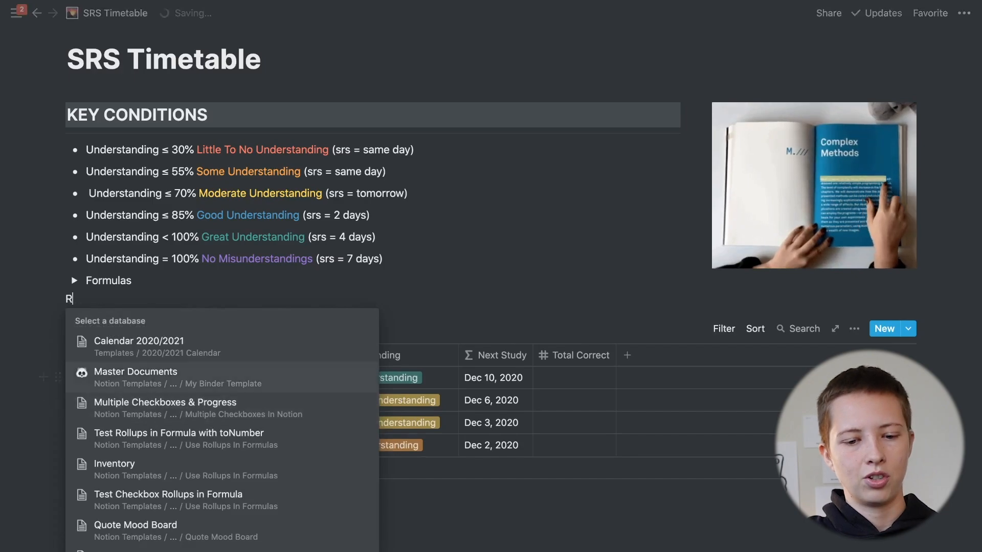
type("evision")
key("Return")
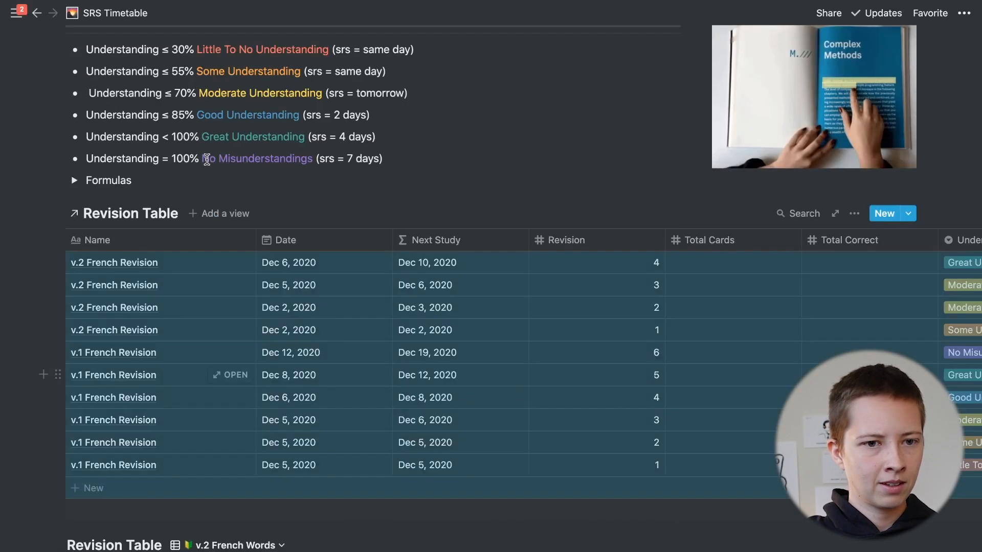
Create a calendar view for the linked Revision Table and keep it as that database's only view
left_click(219, 213)
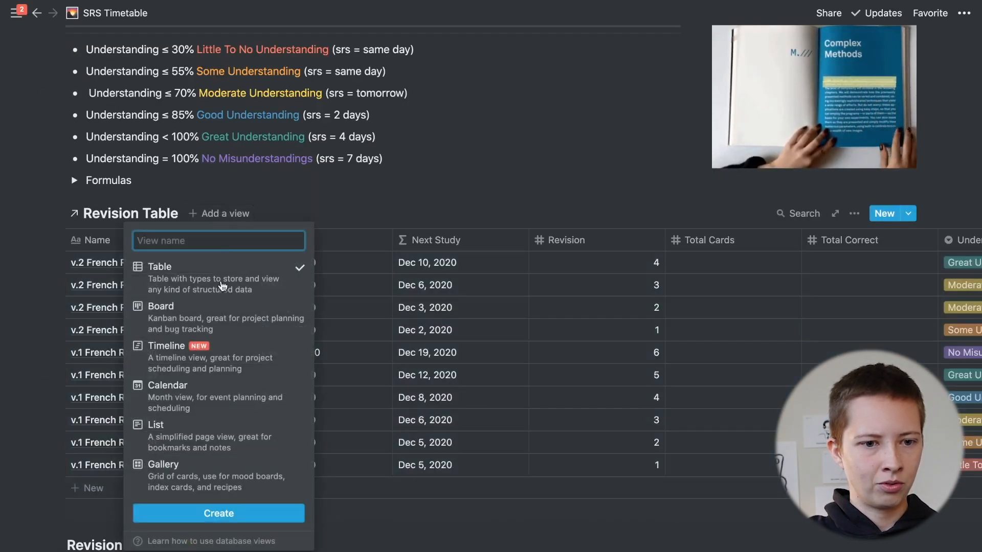
left_click(199, 392)
left_click(197, 513)
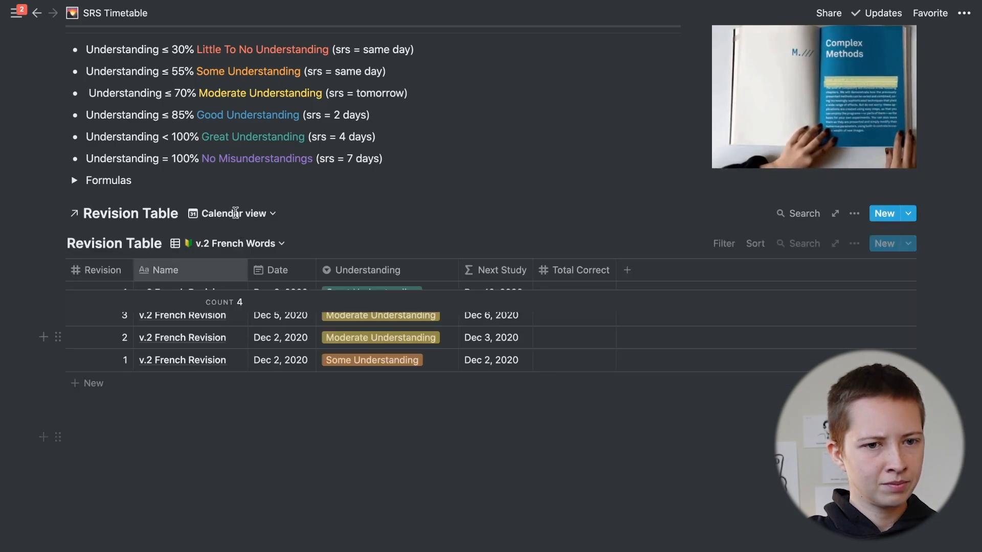
left_click(235, 215)
left_click(336, 266)
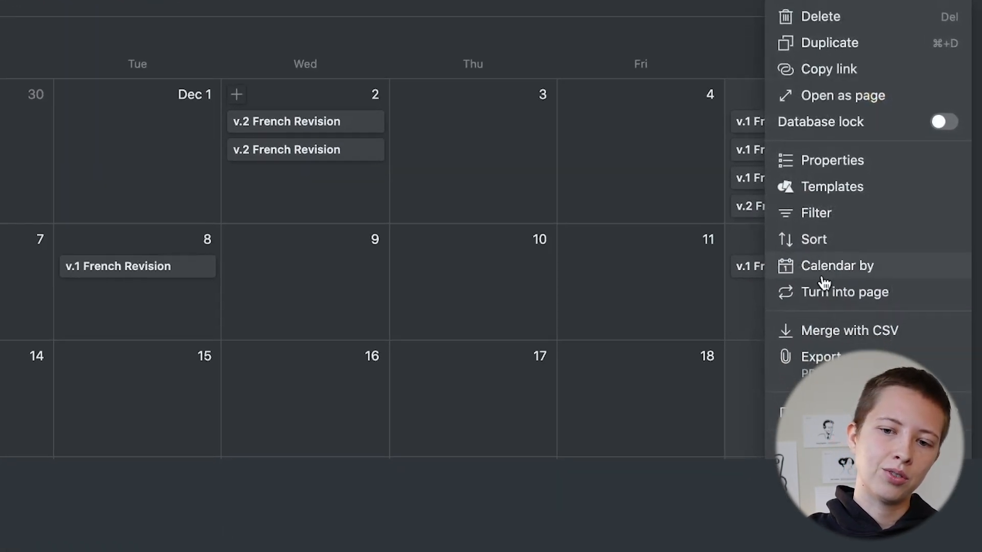
Lay out the calendar by Next Study and show the Understanding property on its entries
left_click(826, 278)
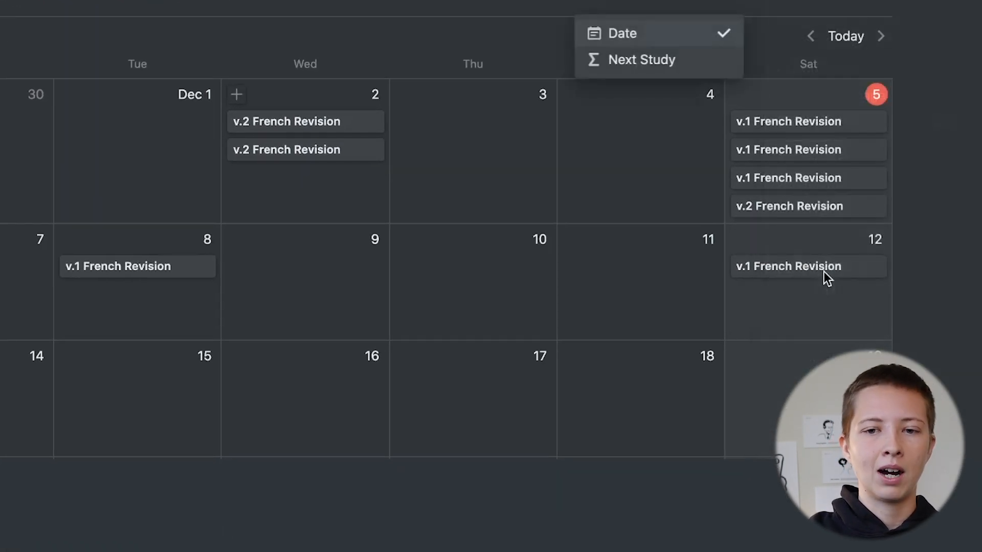
left_click(633, 68)
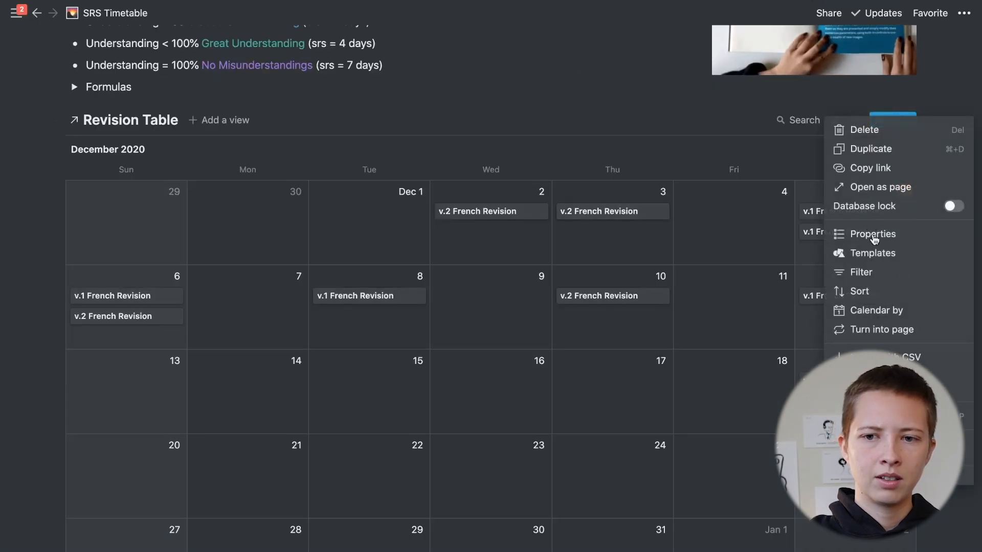
left_click(863, 237)
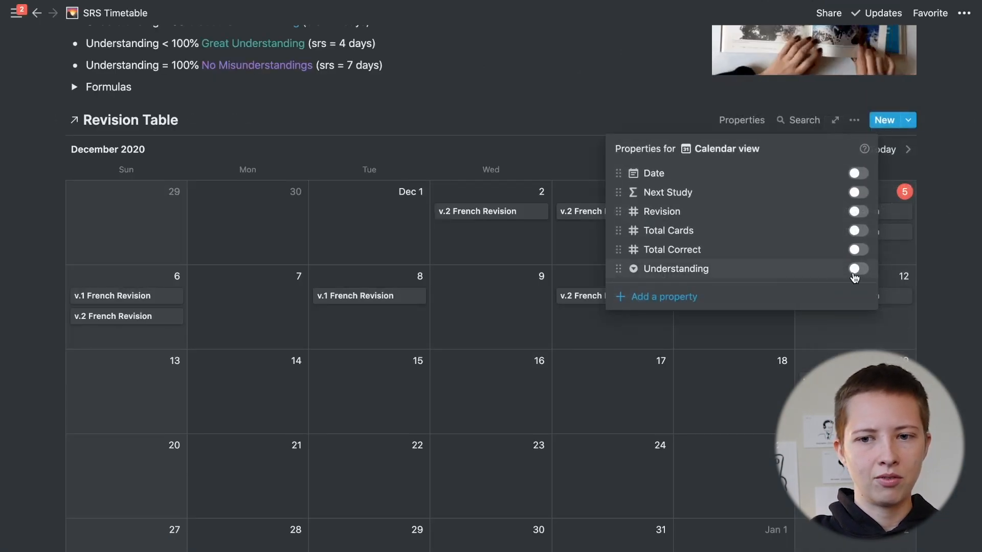
left_click(857, 268)
left_click(943, 274)
Create a table view named "Revise Today" in the original Revision Table below the calendar
scroll(946, 270, "down", 10)
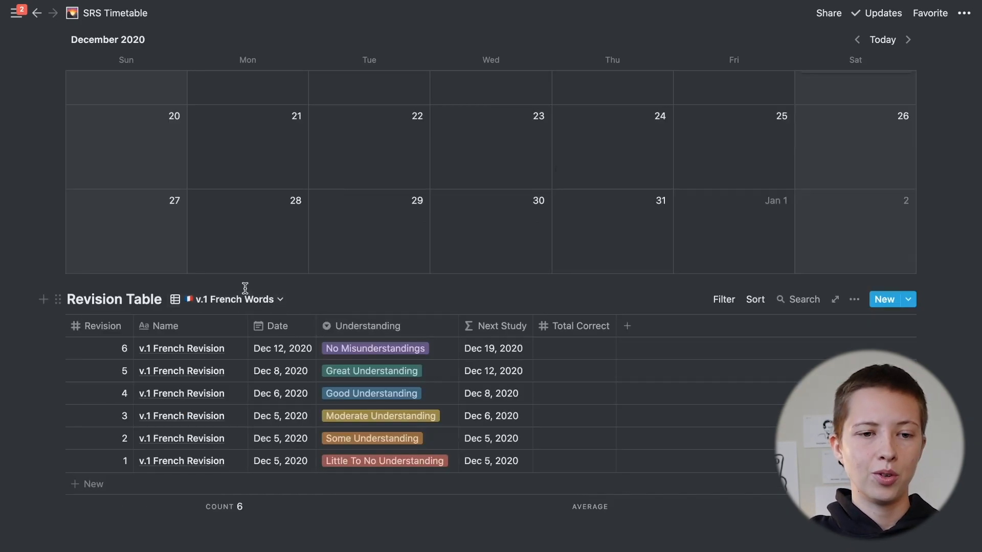
left_click(242, 300)
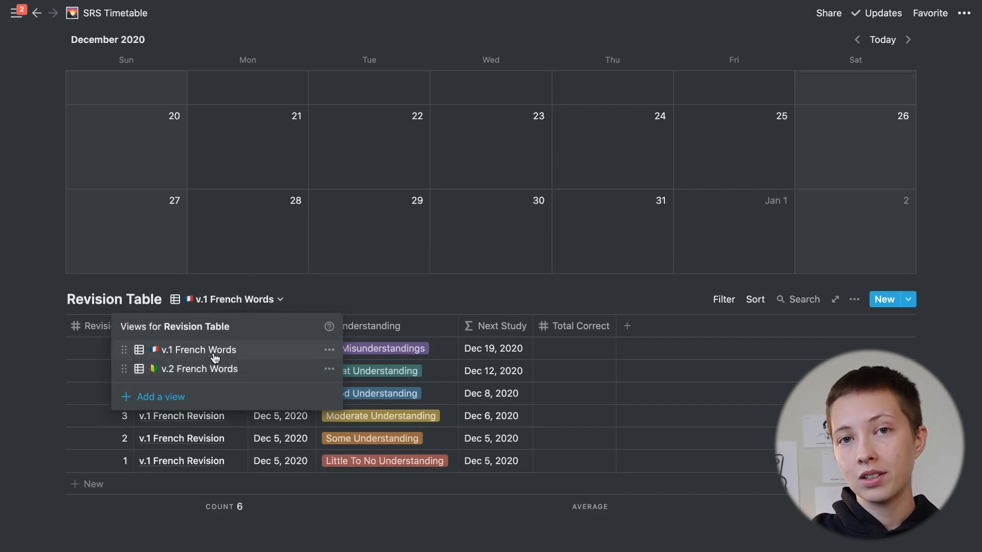
left_click(203, 395)
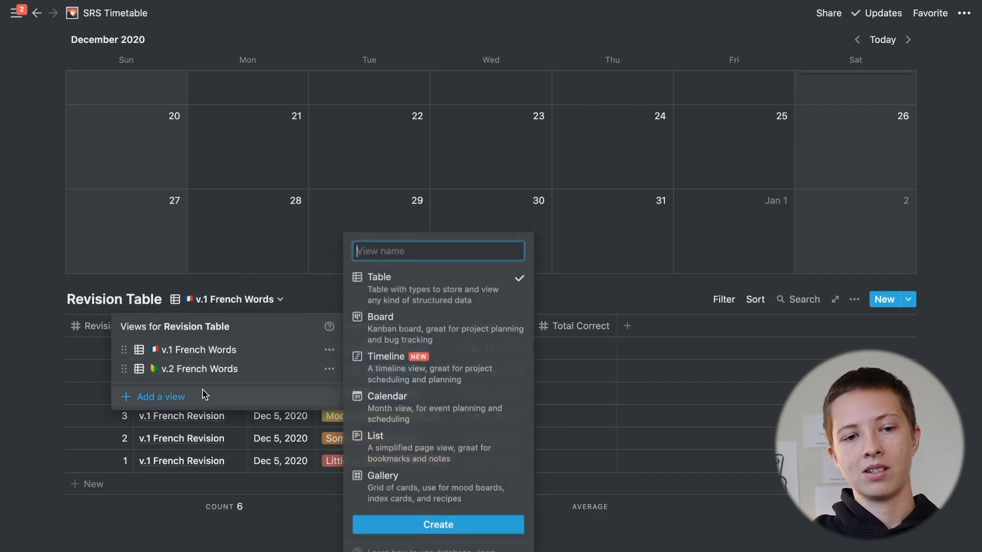
type("Revise Today")
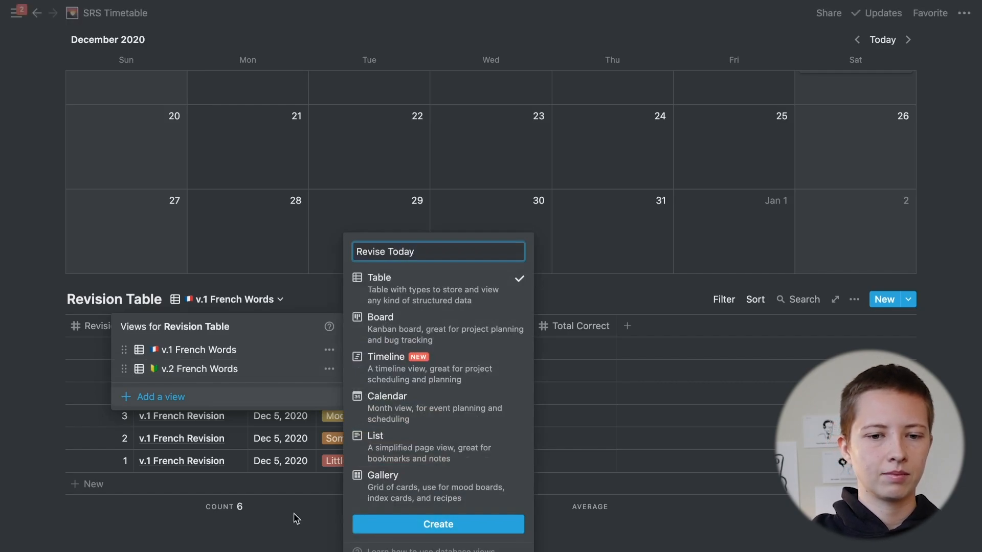
left_click(388, 525)
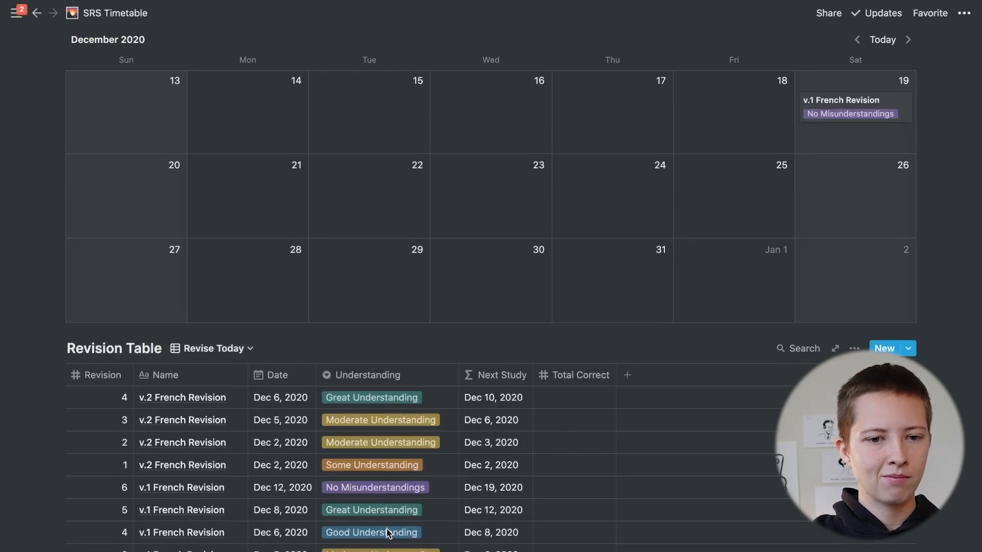
Filter the Revise Today view to entries whose Next Study is Today
scroll(388, 533, "down", 2)
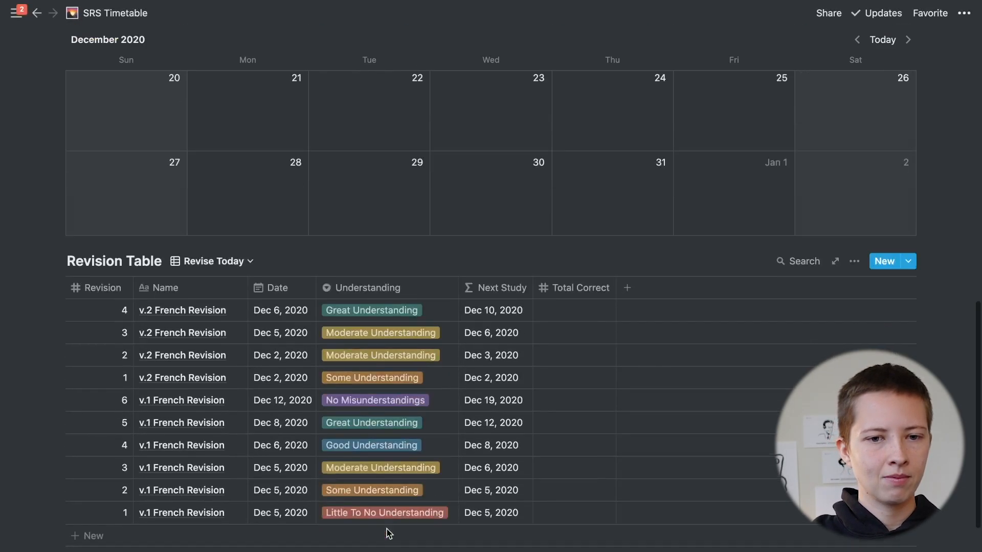
left_click(856, 263)
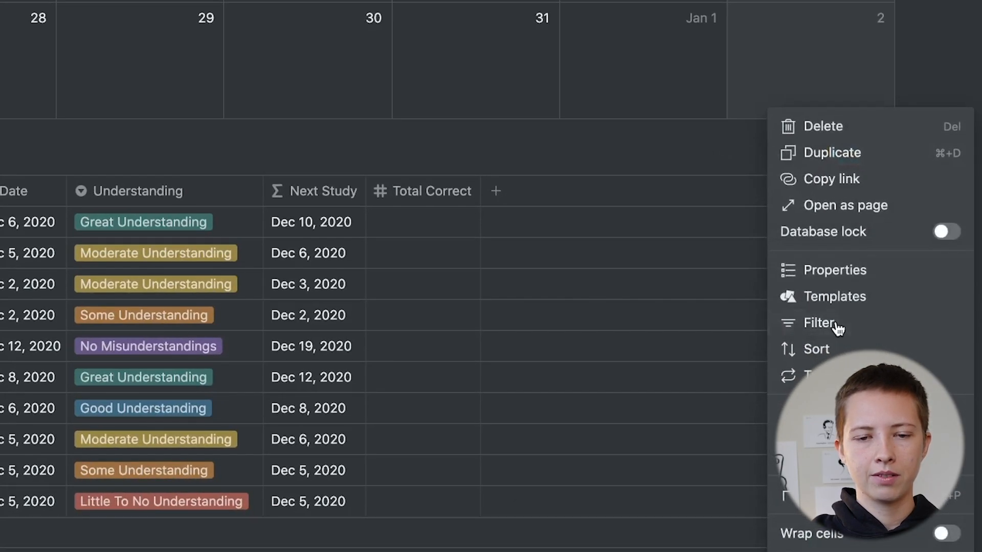
left_click(837, 327)
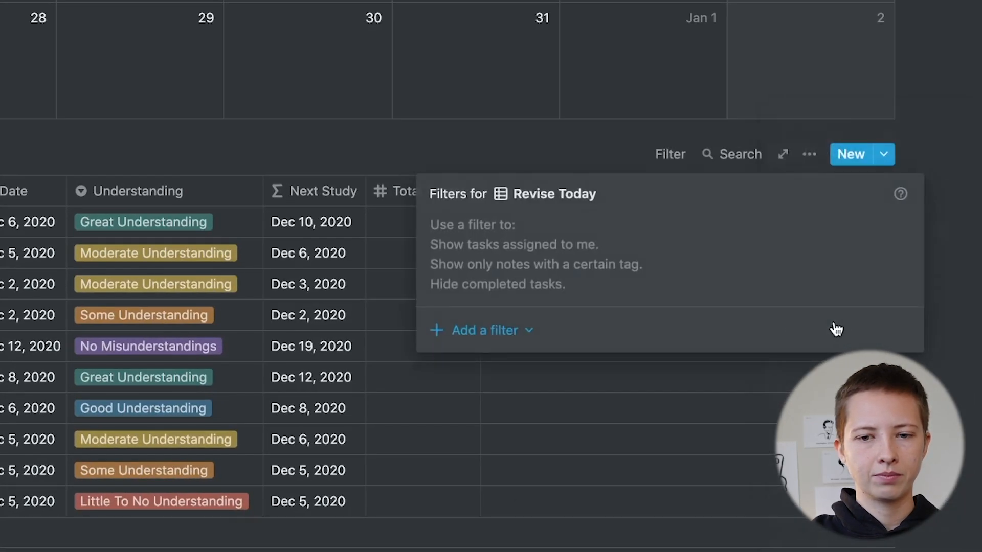
left_click(484, 332)
left_click(475, 365)
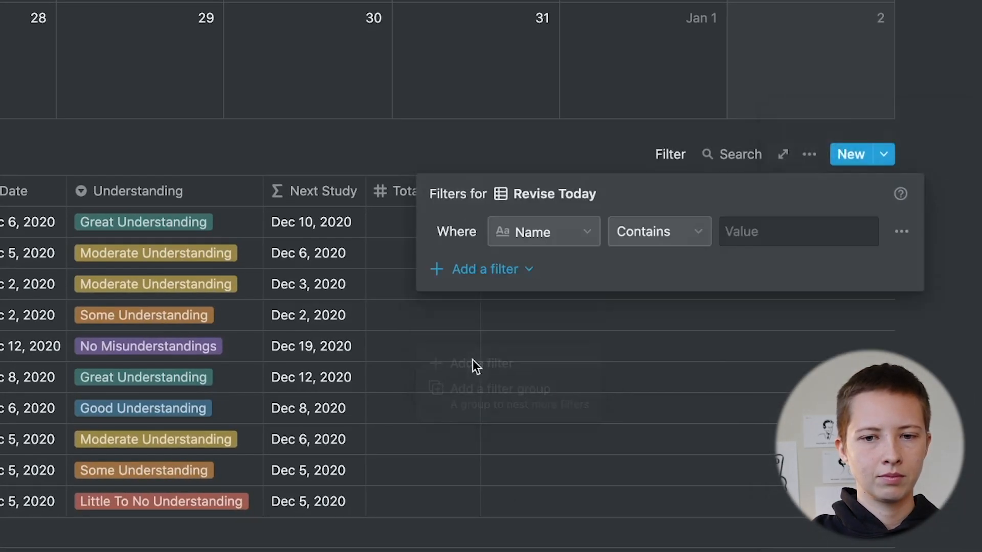
left_click(515, 228)
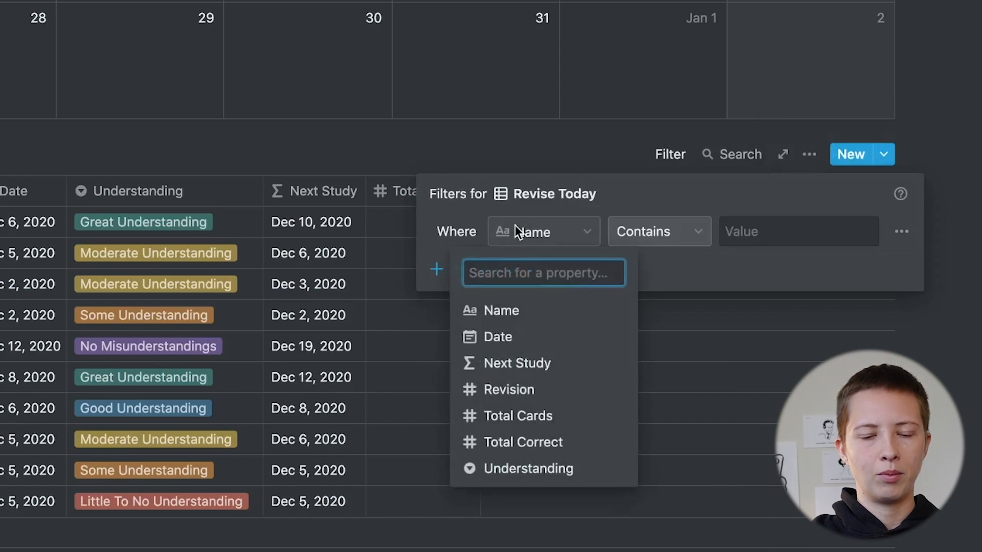
left_click(508, 363)
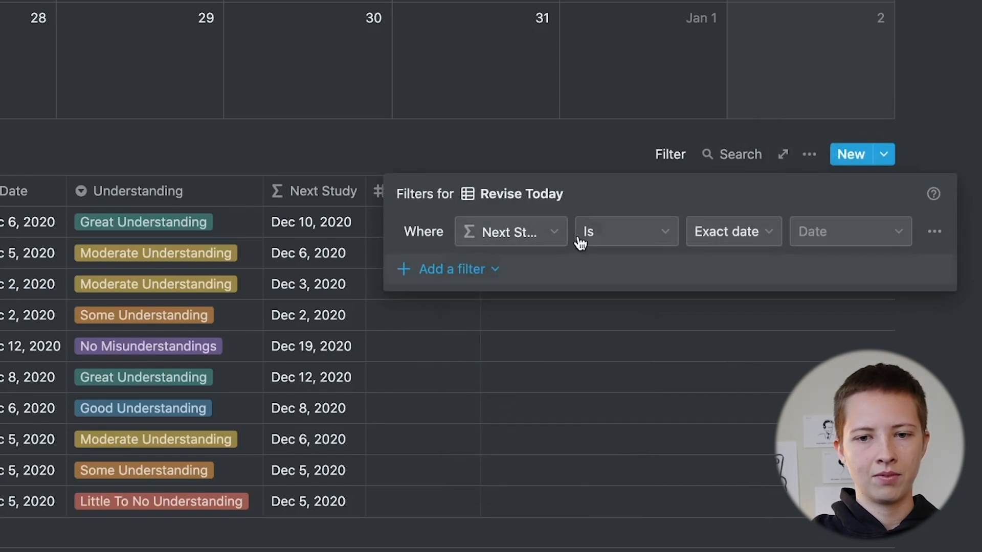
left_click(721, 236)
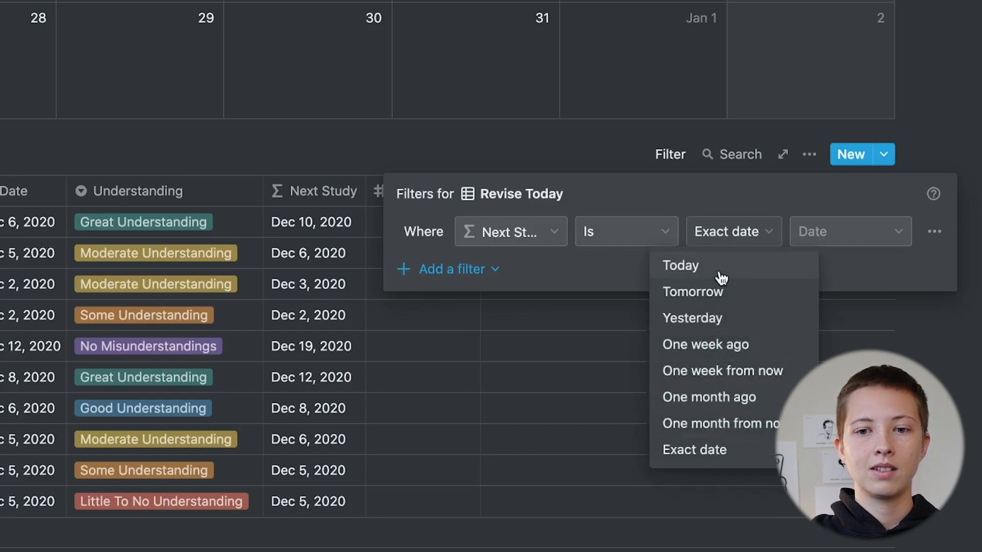
left_click(717, 271)
key("Escape")
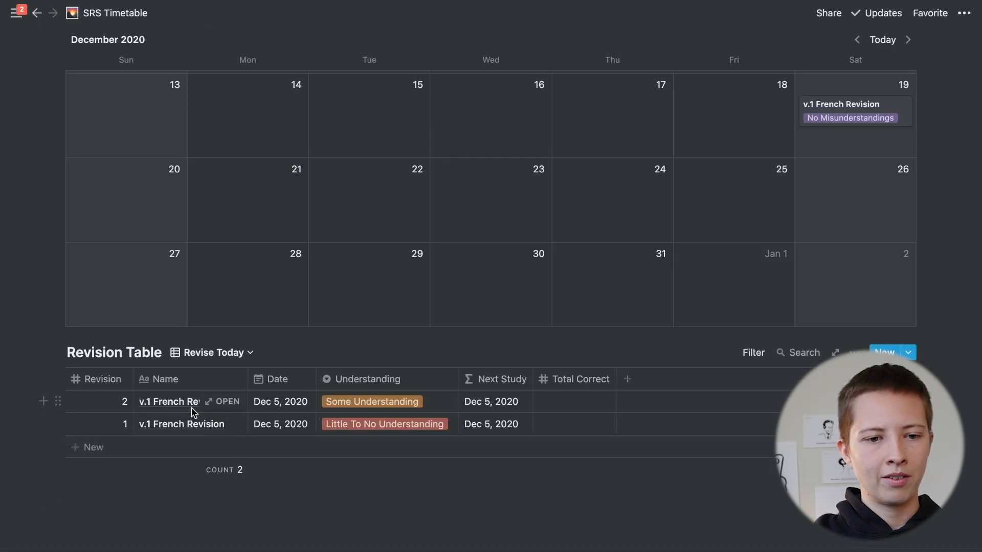
Switch the Revision Table to the v.1 French Words view and add a v.1 French Revision entry with revision number 7
left_click(217, 354)
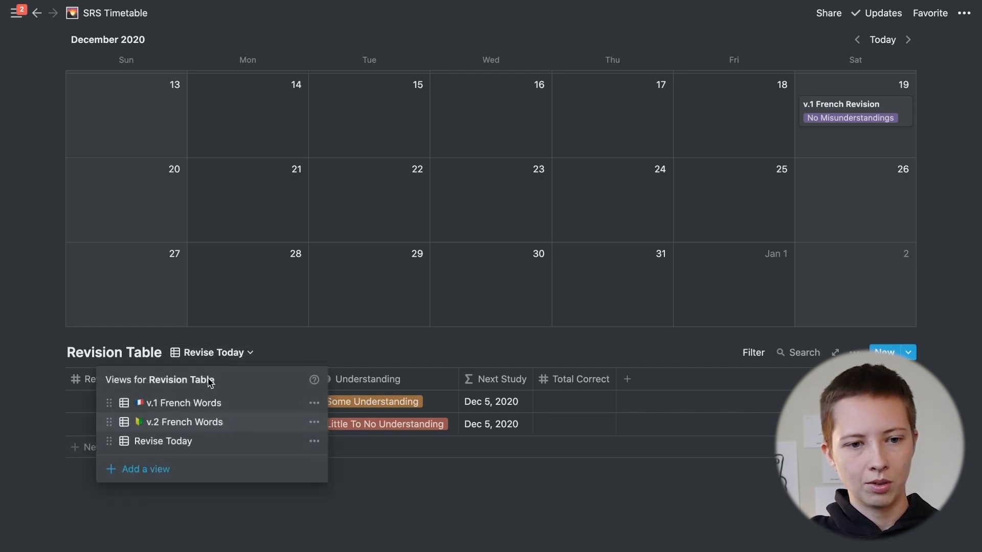
left_click(191, 404)
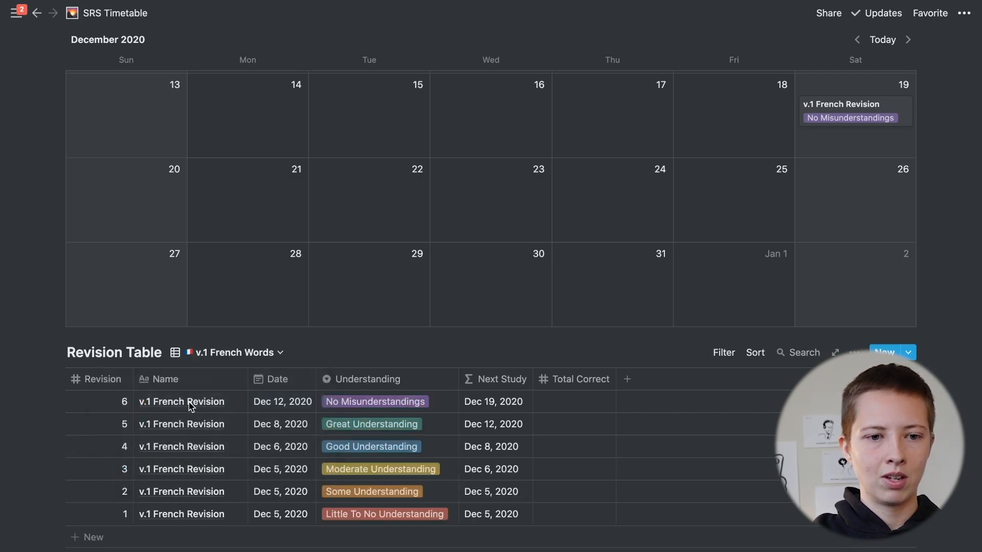
scroll(189, 406, "down", 3)
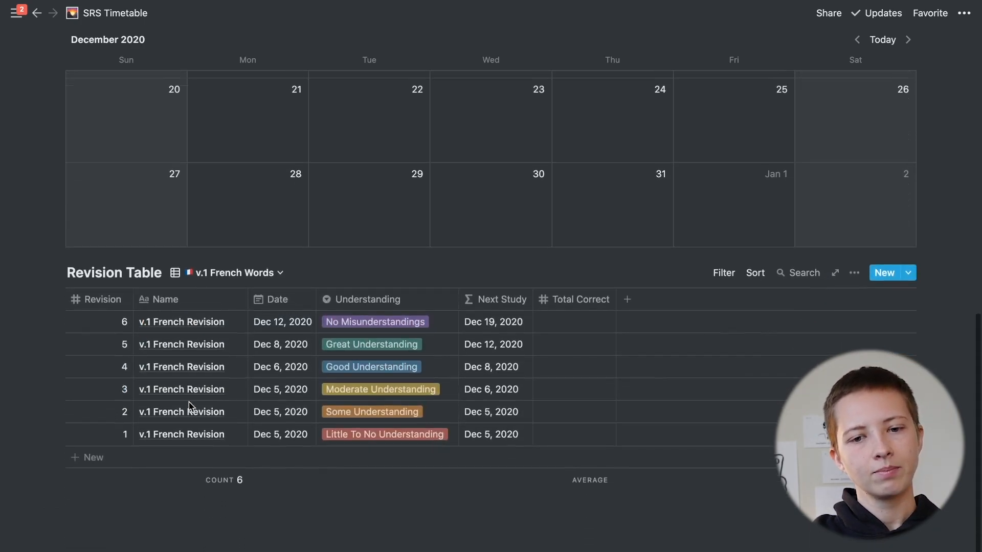
left_click(136, 447)
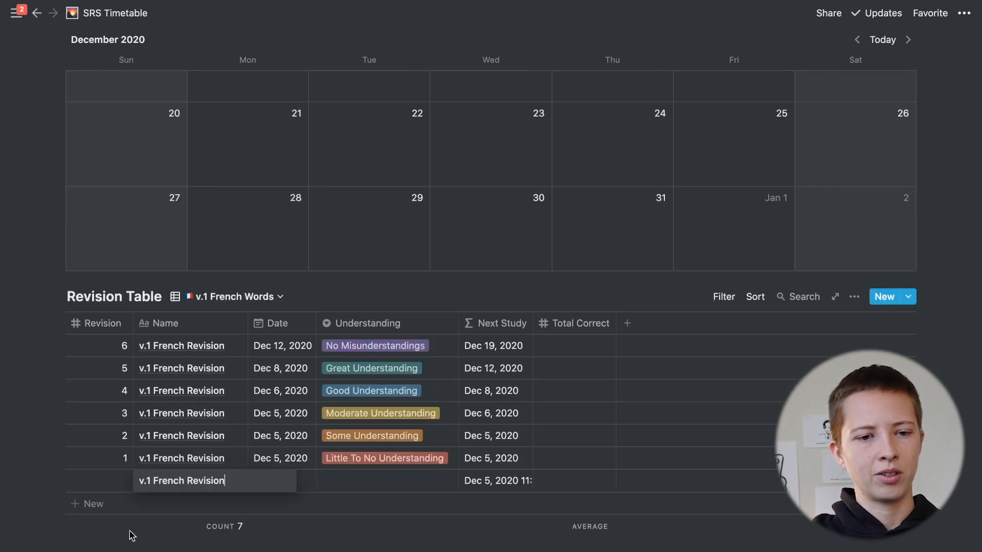
left_click(118, 483)
type("7")
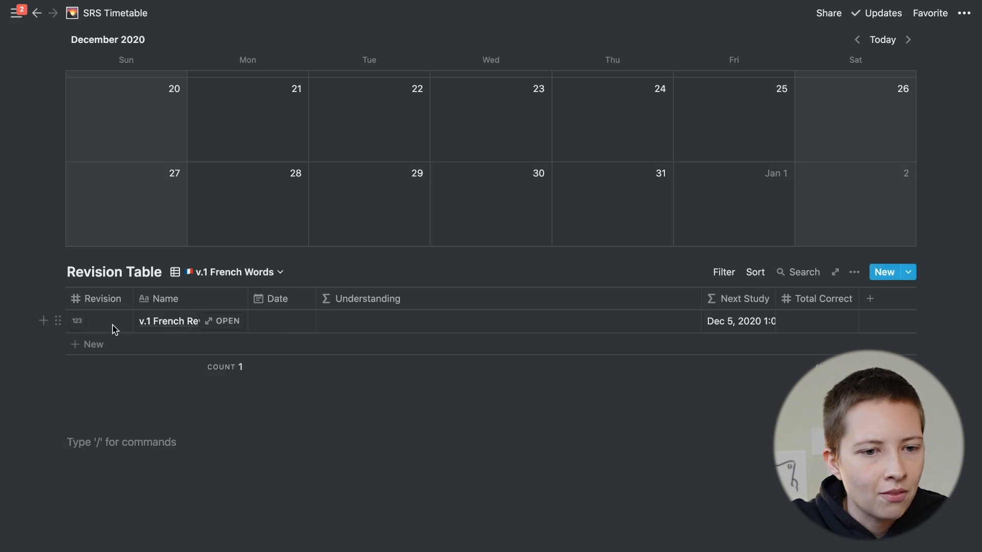
Set the revision number of the only v.1 French Revision entry to 1
left_click(372, 372)
left_click(372, 372)
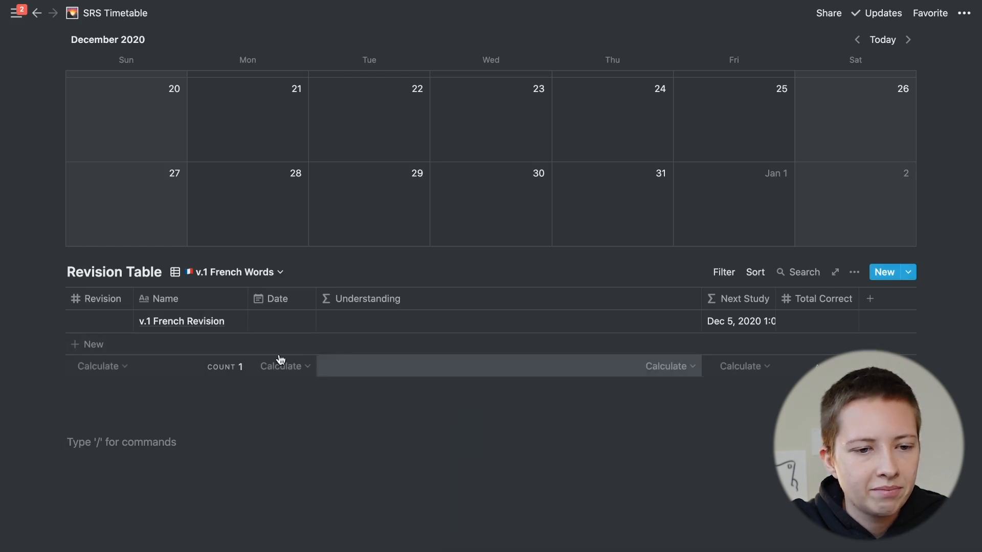
left_click(112, 318)
type("1")
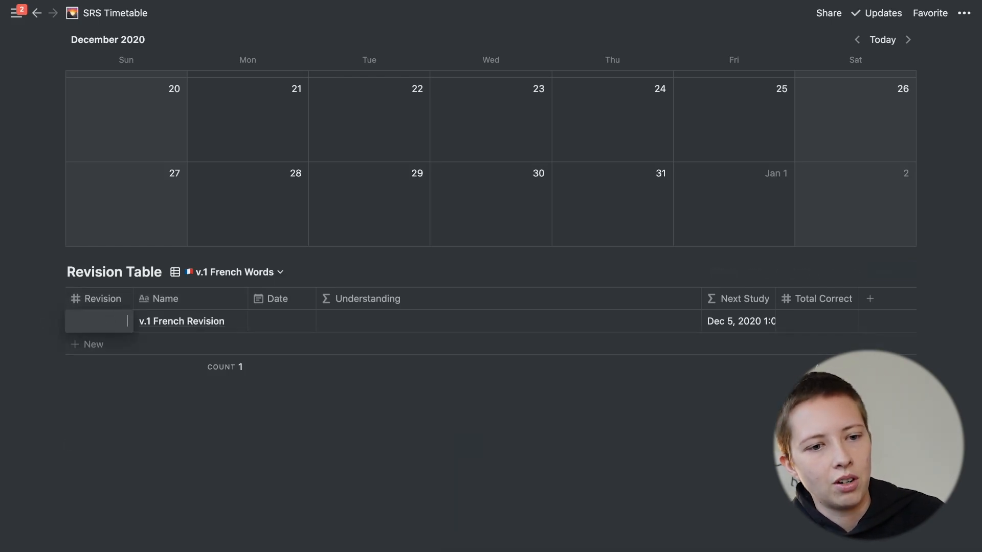
left_click(330, 408)
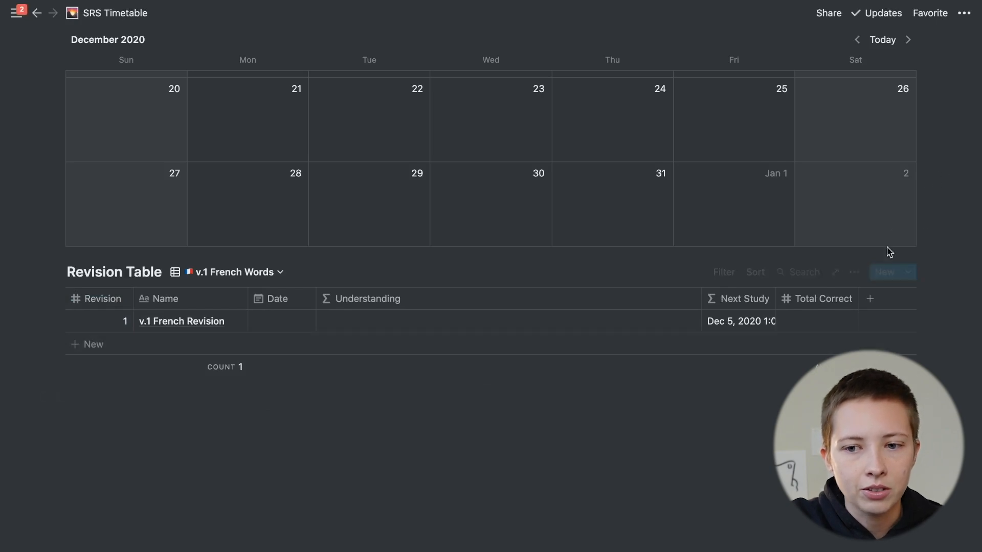
View the list of templates available for new Revision Table entries
left_click(910, 274)
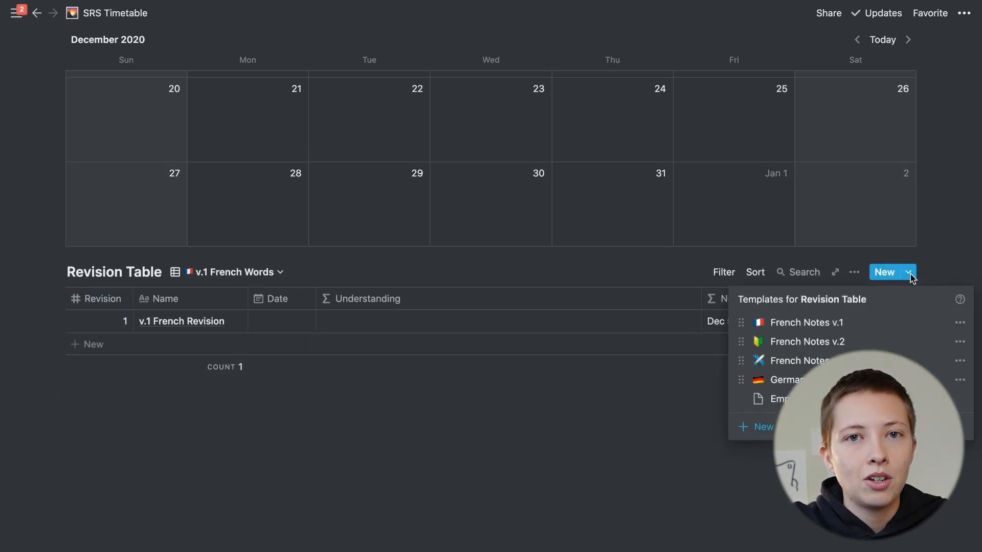
left_click(954, 267)
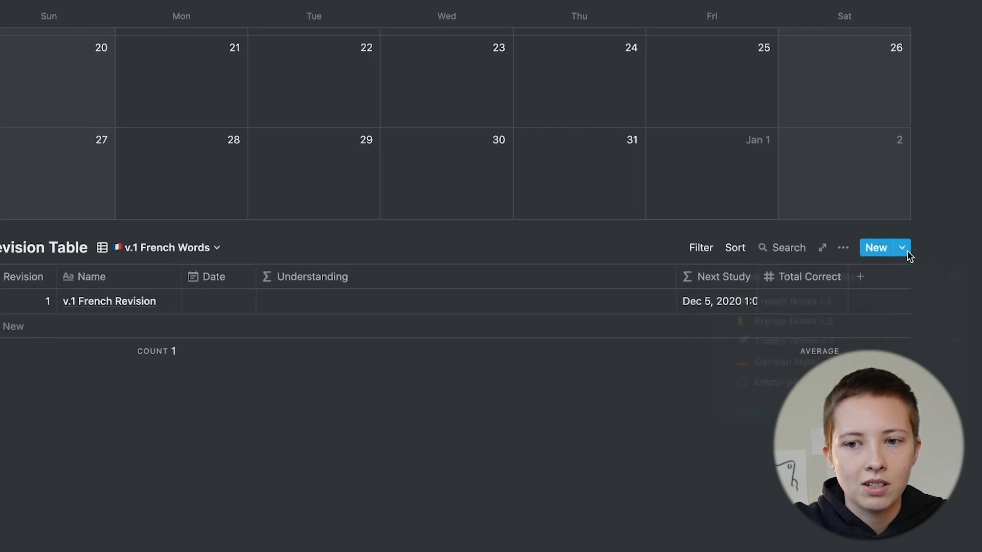
Open the French Notes v.1 template of the Revision Table for editing as a full page
left_click(909, 274)
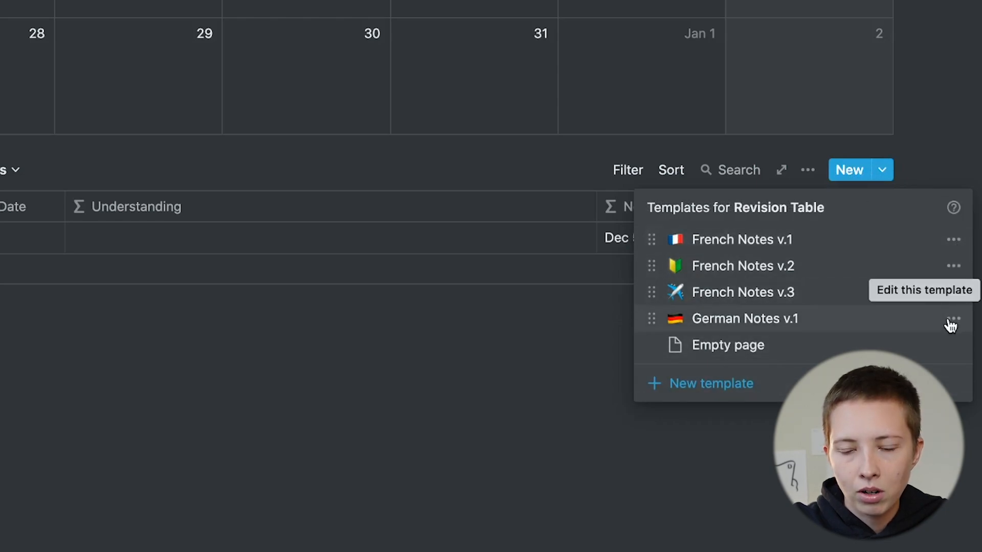
left_click(953, 241)
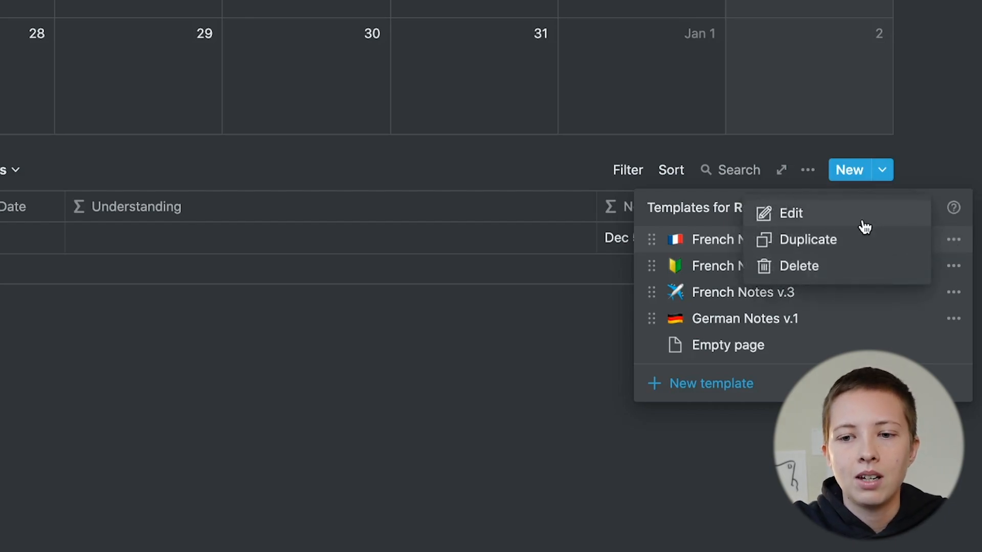
left_click(782, 218)
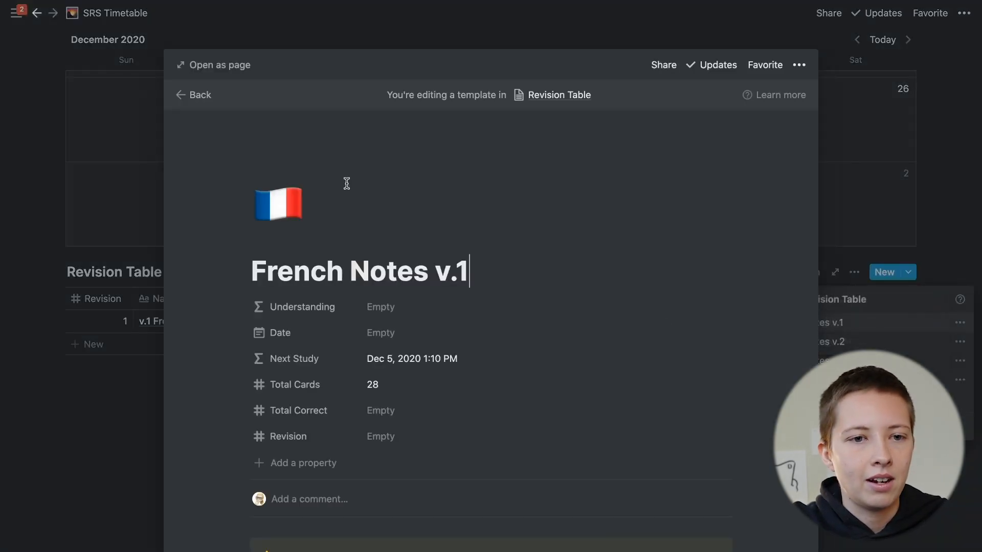
left_click(208, 70)
Examine the template's properties and flashcard groups, including the abyss and wrecked cards in Group A
scroll(374, 333, "down", 5)
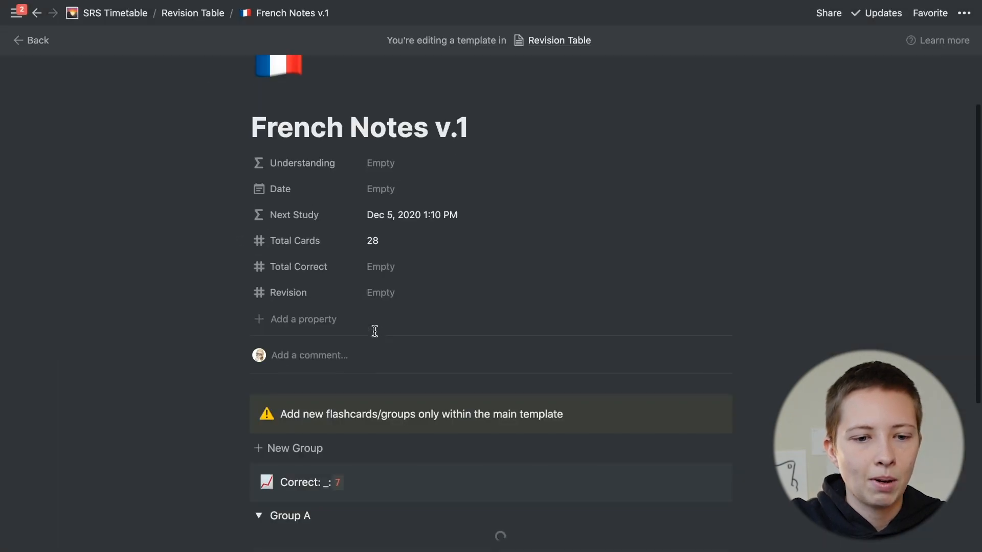
scroll(374, 331, "up", 2)
scroll(374, 330, "down", 3)
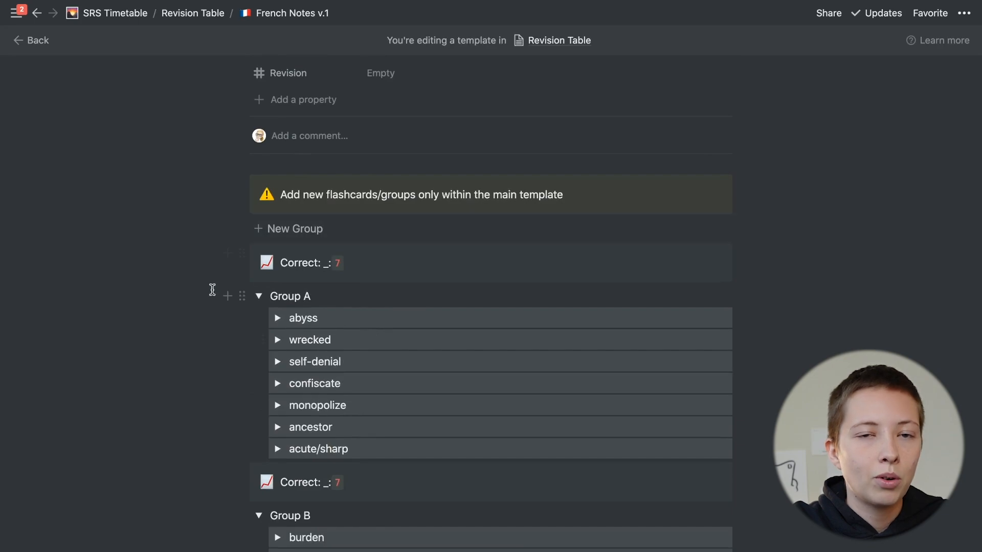
scroll(212, 289, "down", 2)
scroll(213, 289, "down", 1)
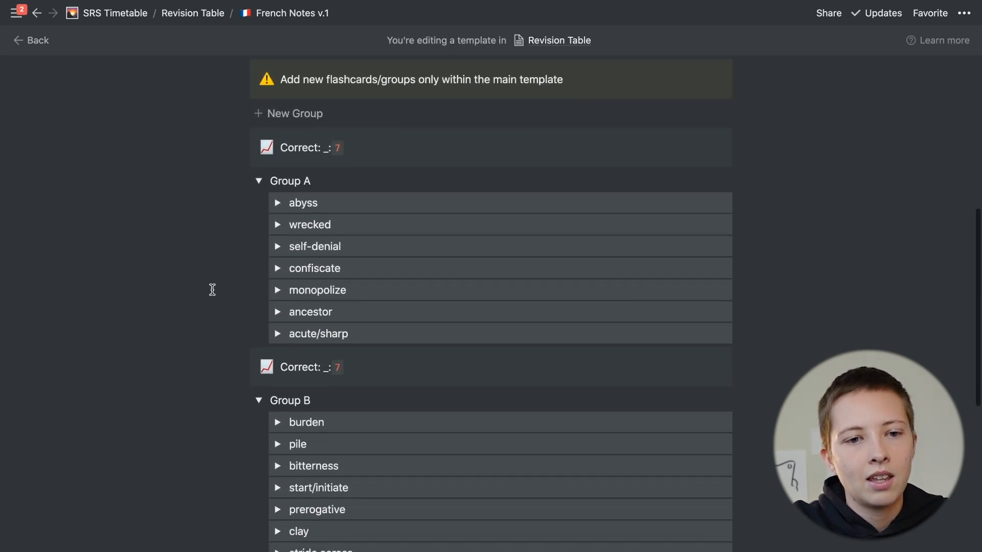
left_click(258, 184)
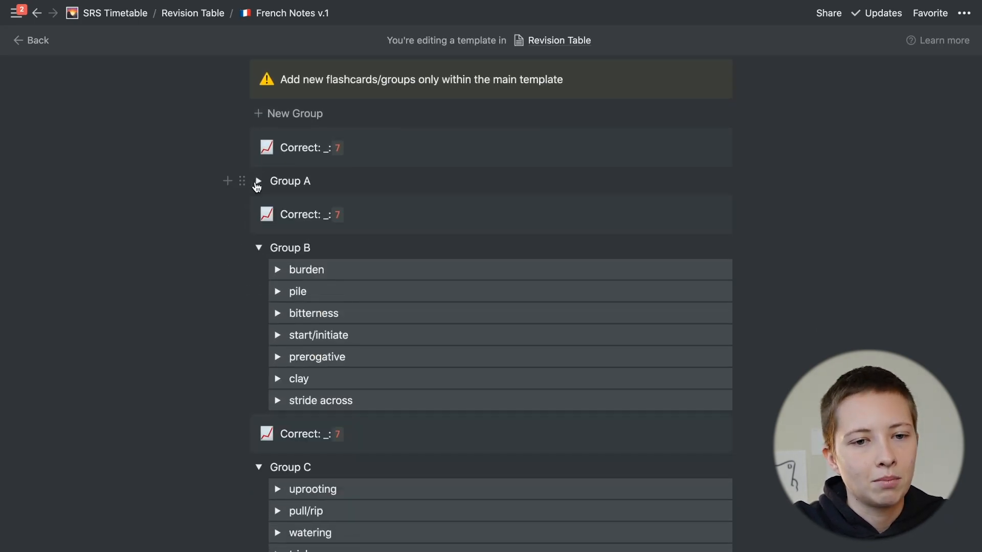
left_click(257, 183)
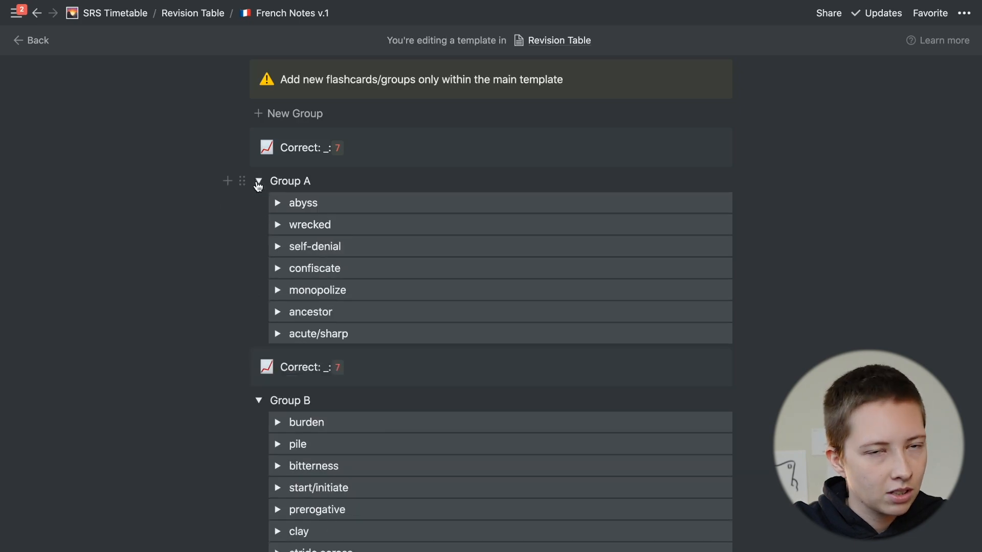
left_click(277, 204)
left_click(278, 205)
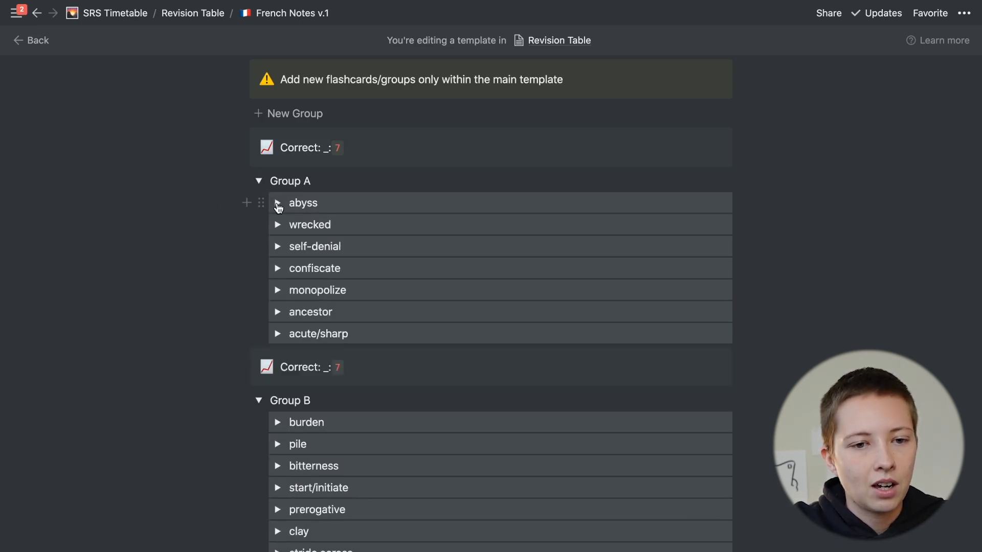
left_click(259, 183)
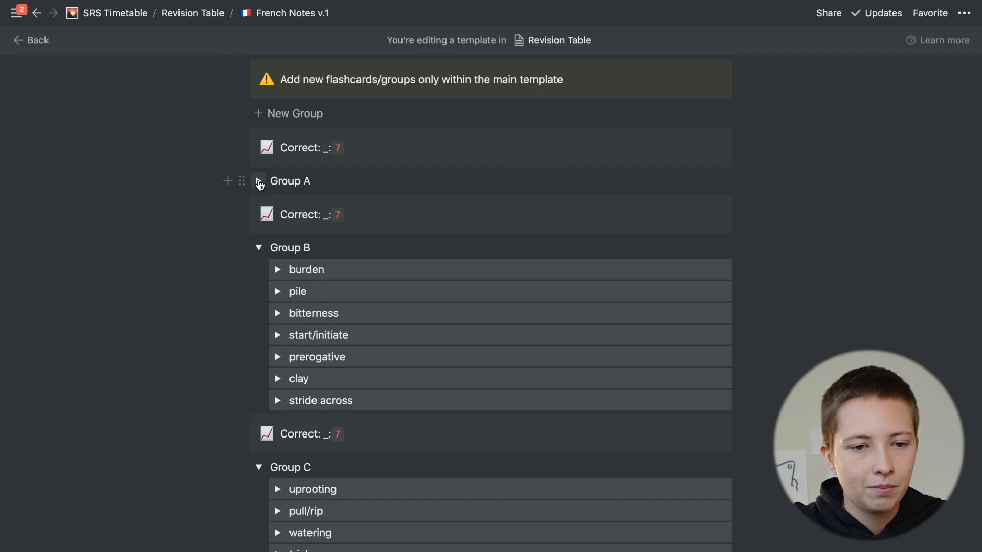
left_click(259, 182)
left_click(279, 204)
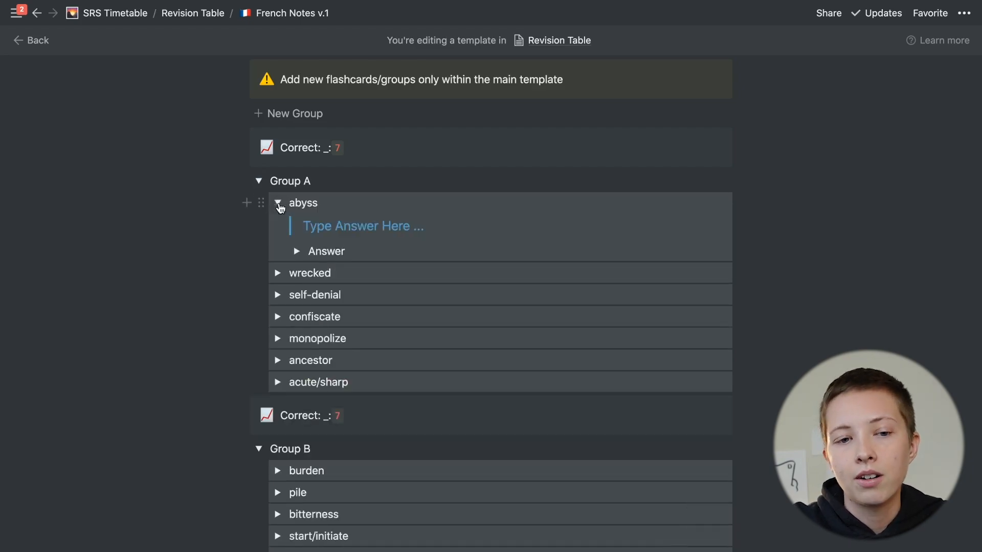
left_click(277, 274)
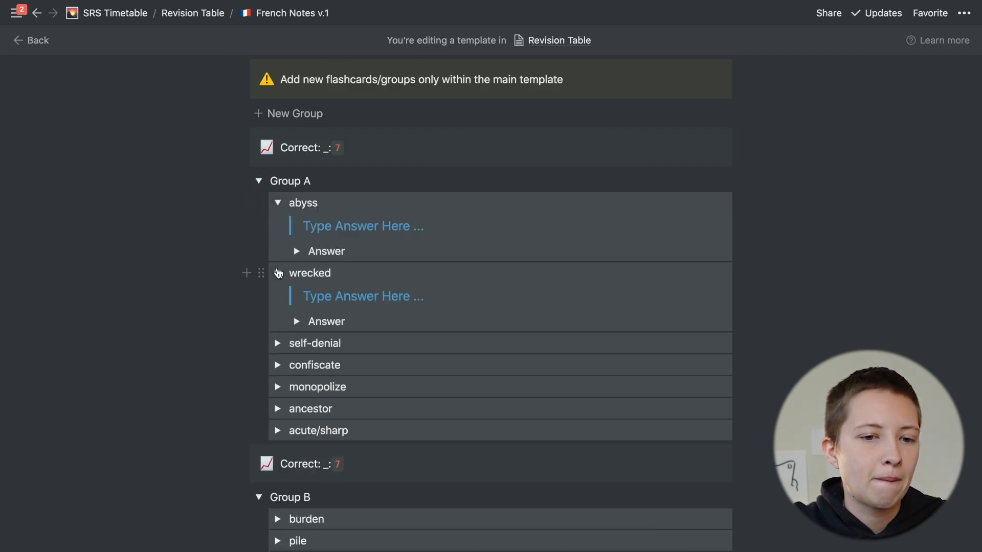
left_click(278, 345)
left_click(279, 345)
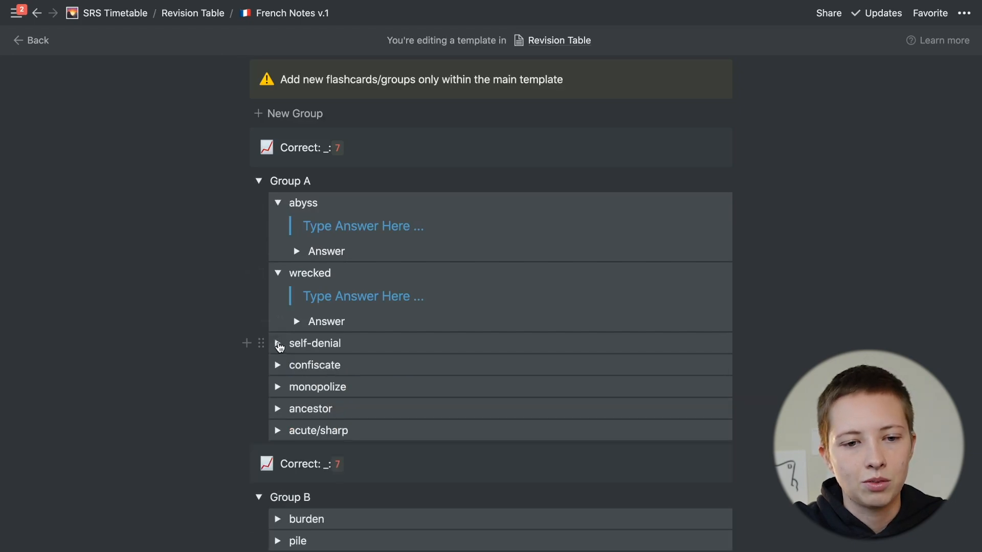
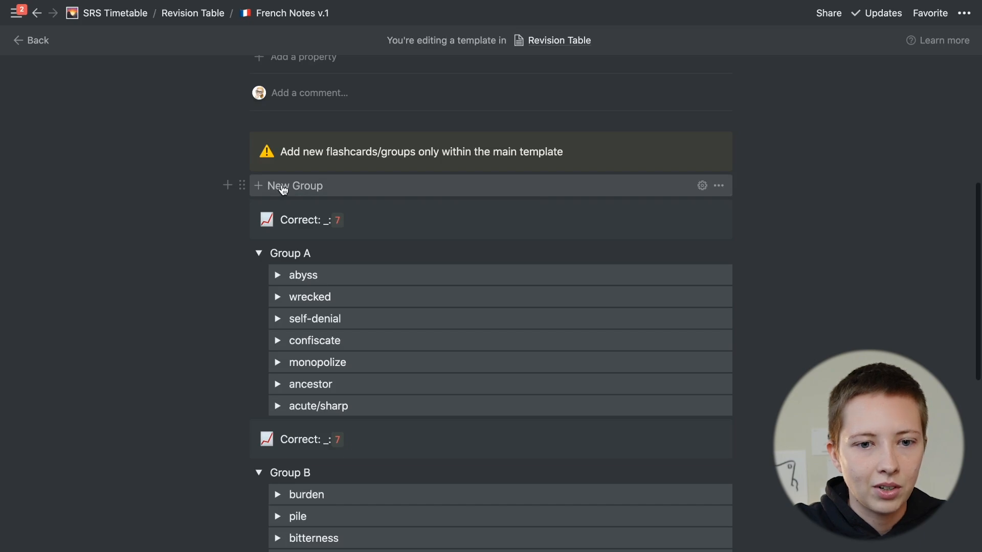
Add a new flashcard group above Group A and inspect the placeholders in its Correct callout
left_click(309, 187)
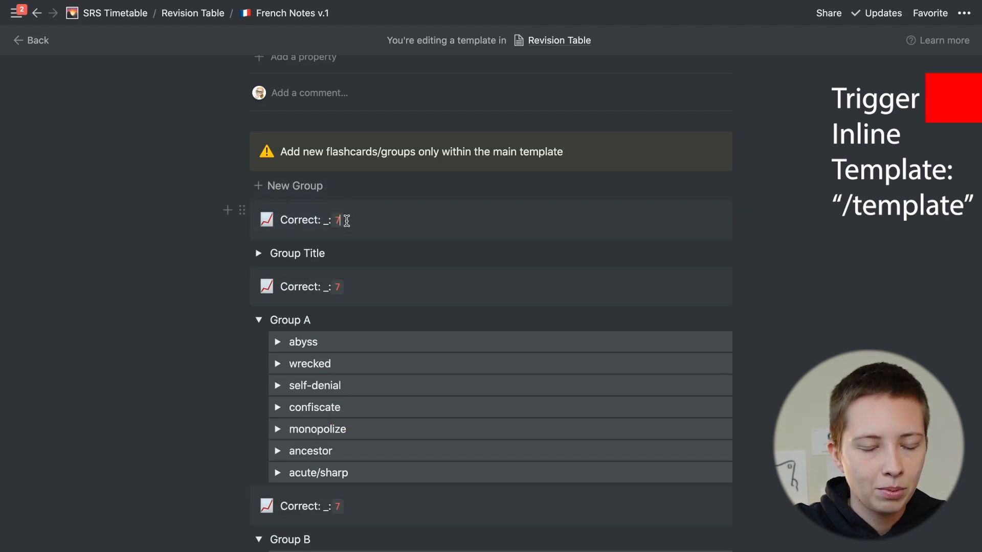
left_click(326, 222)
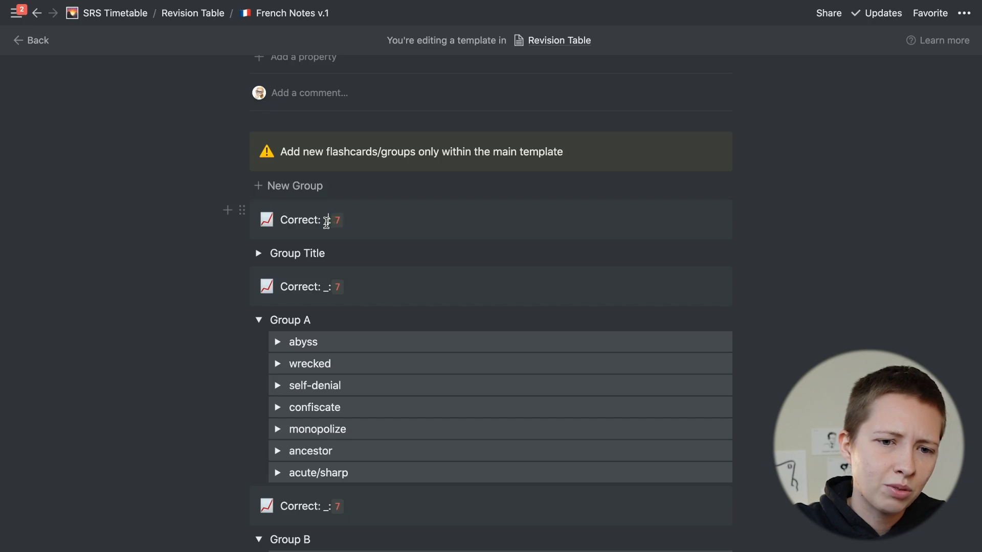
double_click(326, 221)
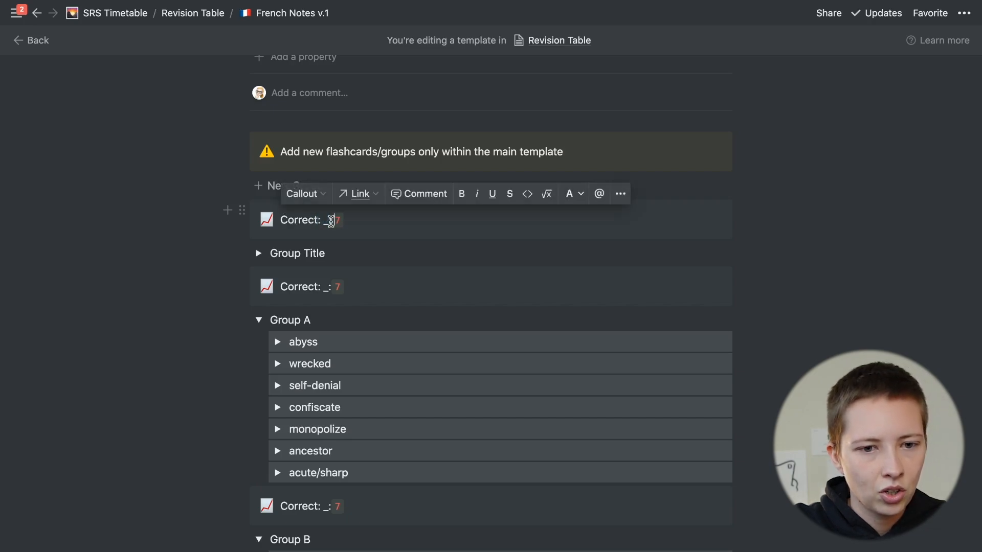
left_click_drag(327, 220, 334, 220)
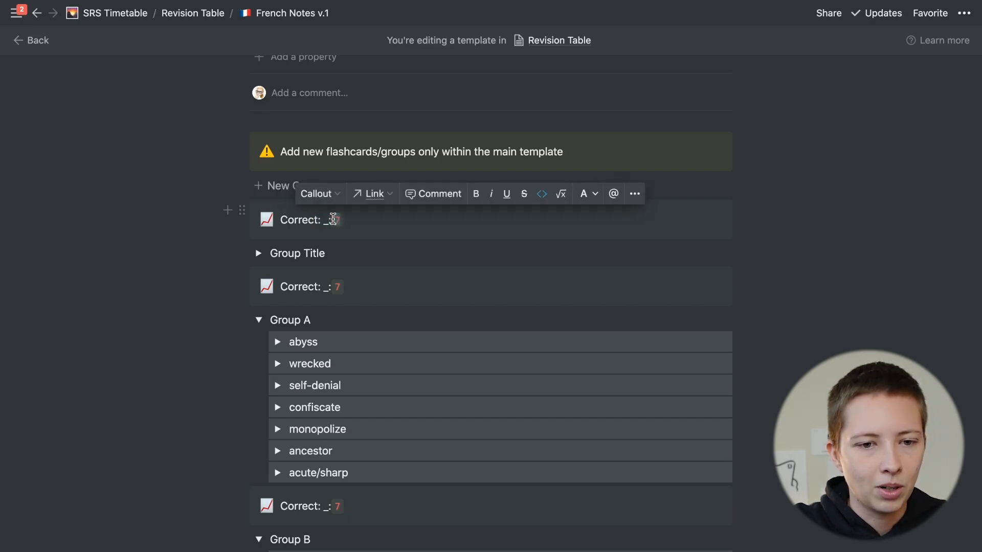
left_click(352, 221)
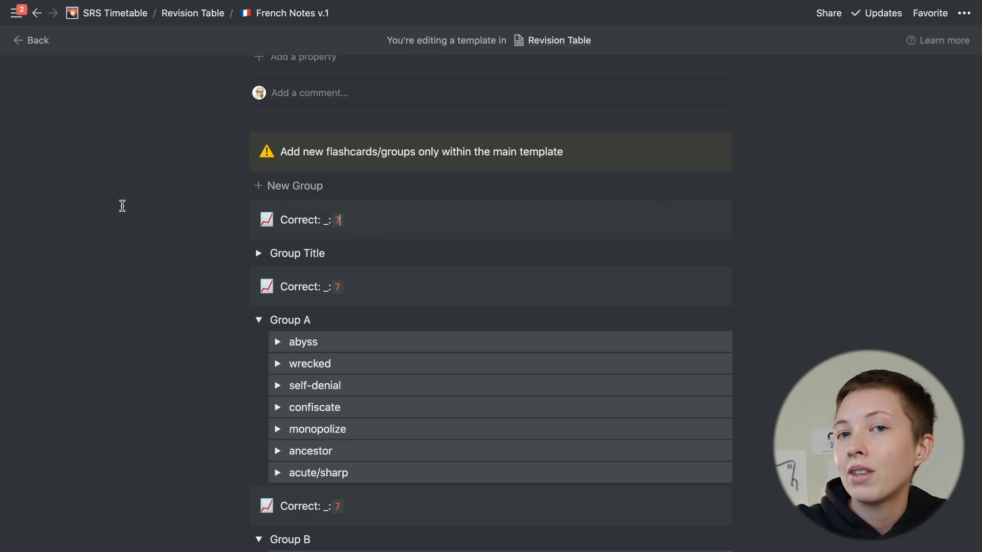
Set Total Correct to 14 in the French Notes v.1 template
scroll(122, 205, "up", 6)
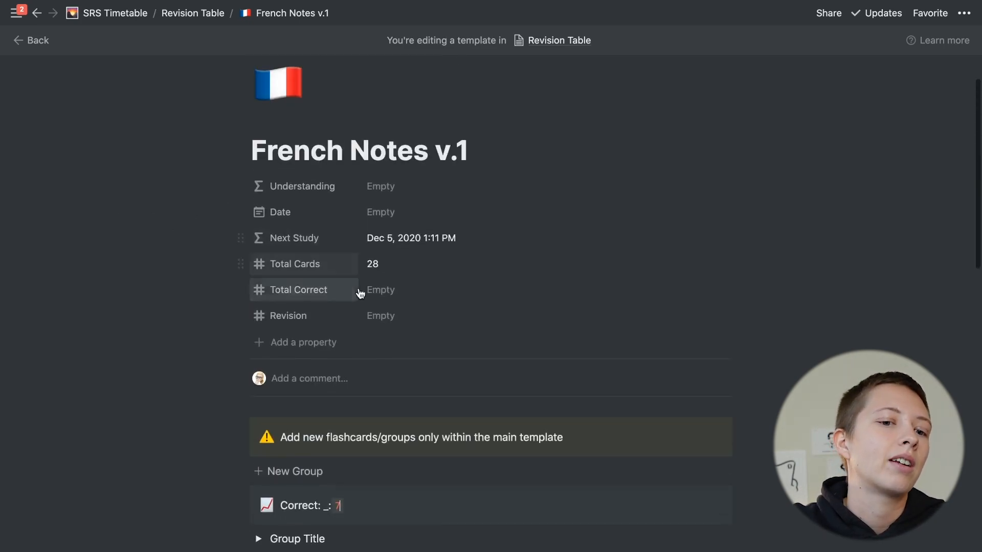
left_click(395, 292)
type("14")
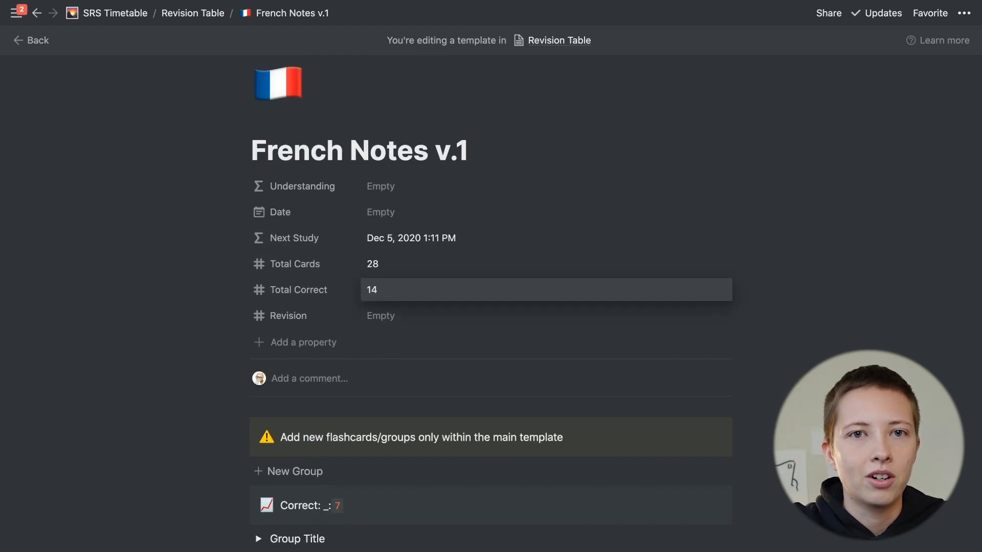
Expand the new Group Title toggle and add blank flashcards inside it
scroll(307, 287, "down", 5)
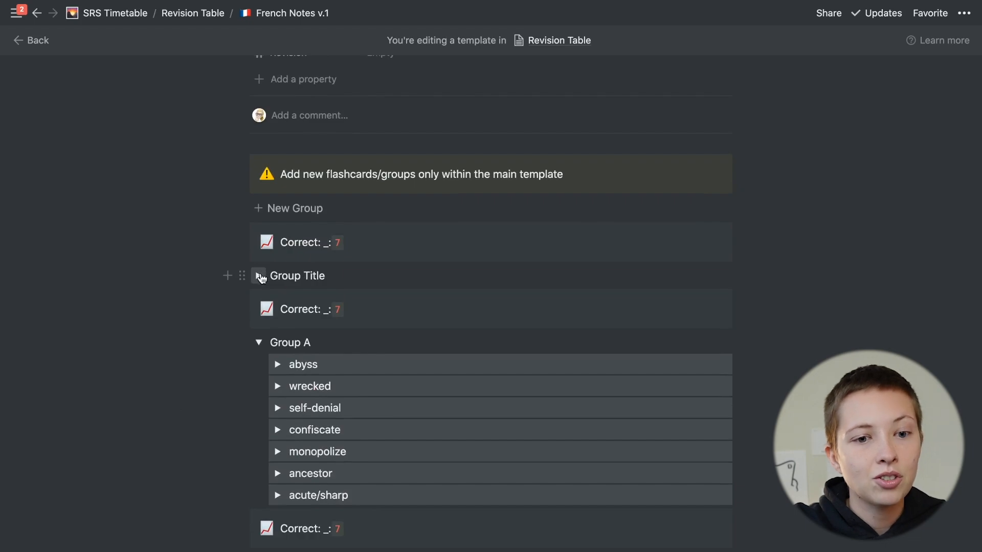
left_click(259, 276)
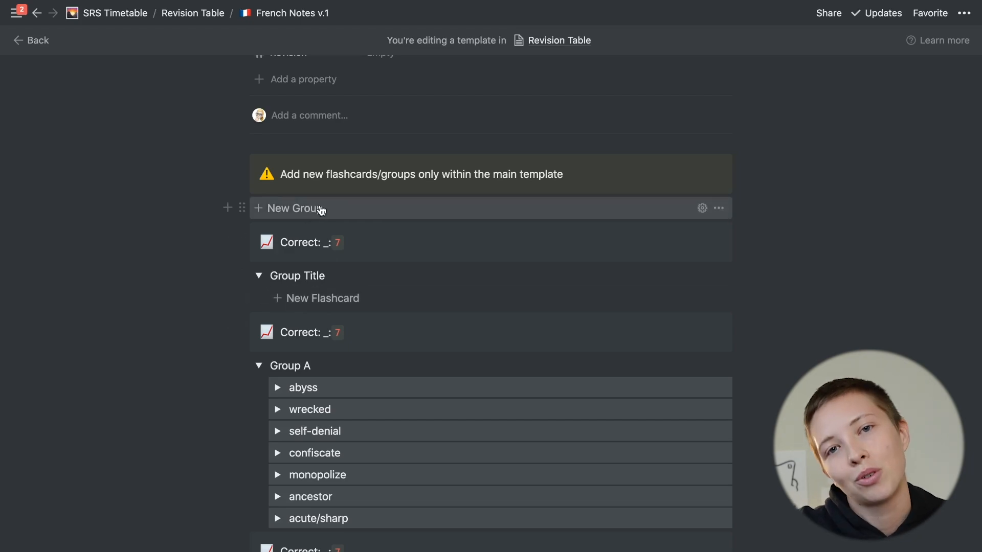
left_click(302, 301)
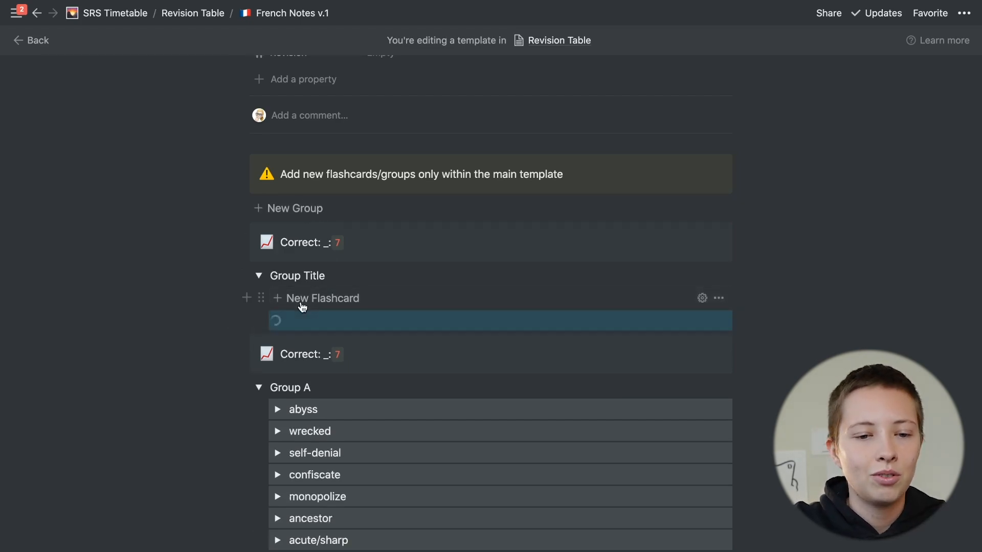
scroll(152, 279, "down", 2)
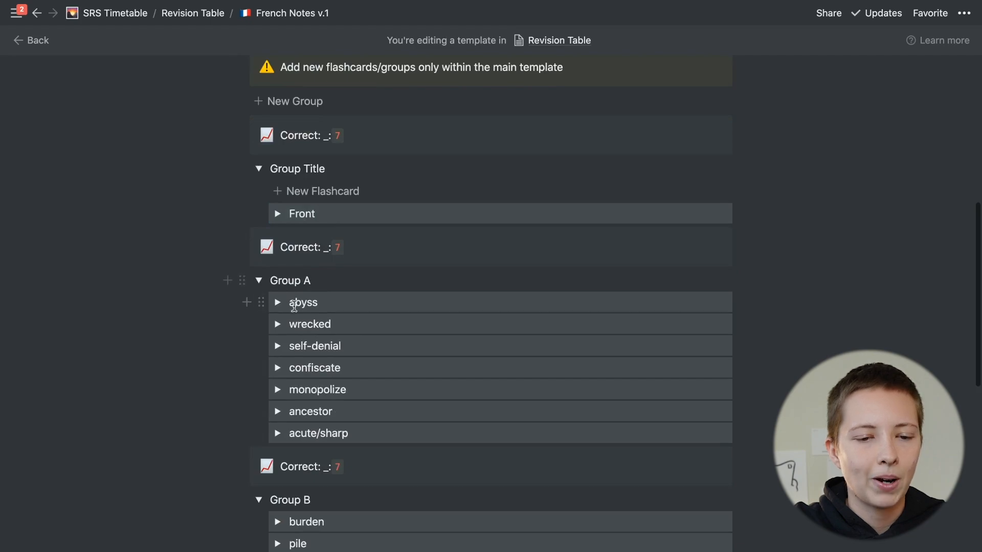
left_click(290, 192)
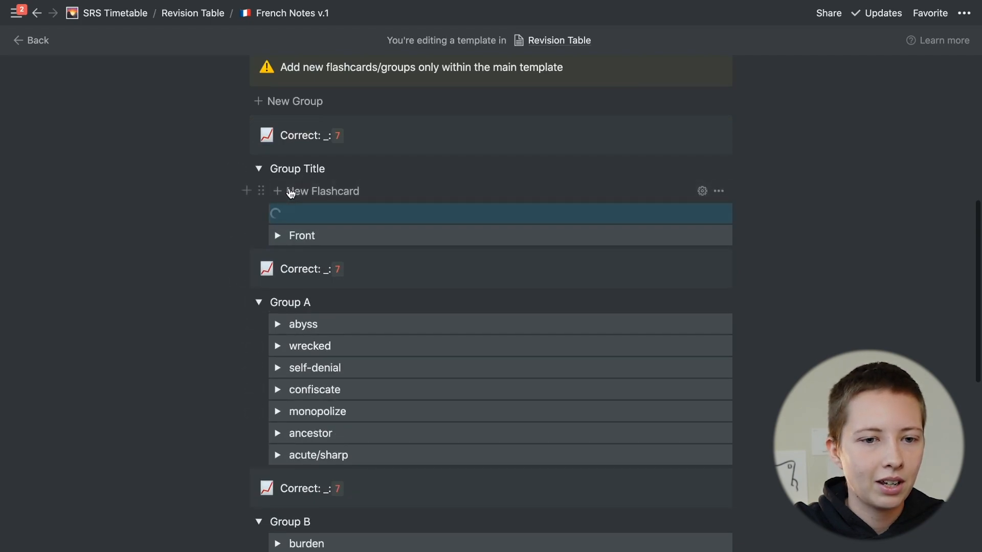
left_click(290, 192)
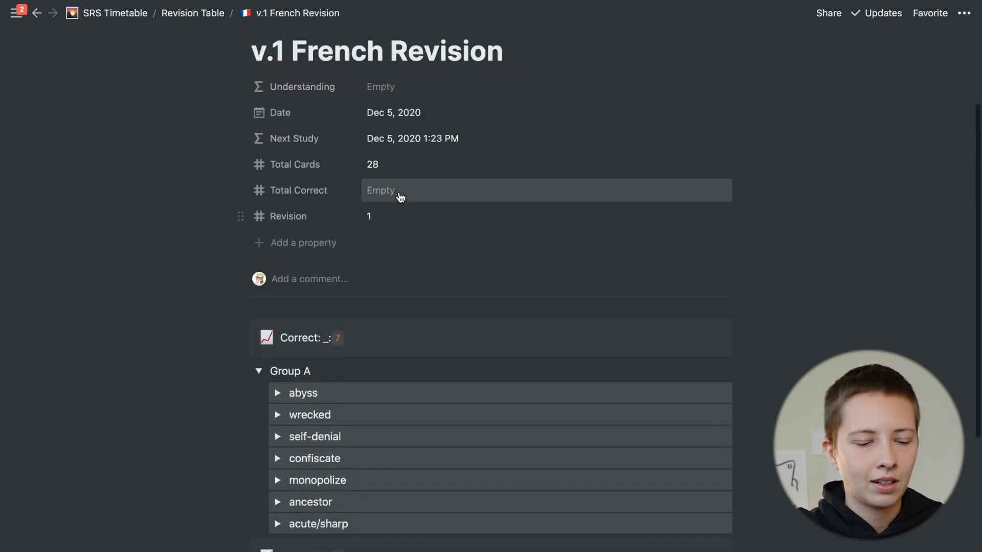
Set Total Correct to 17 on the v.1 French Revision page
left_click(399, 192)
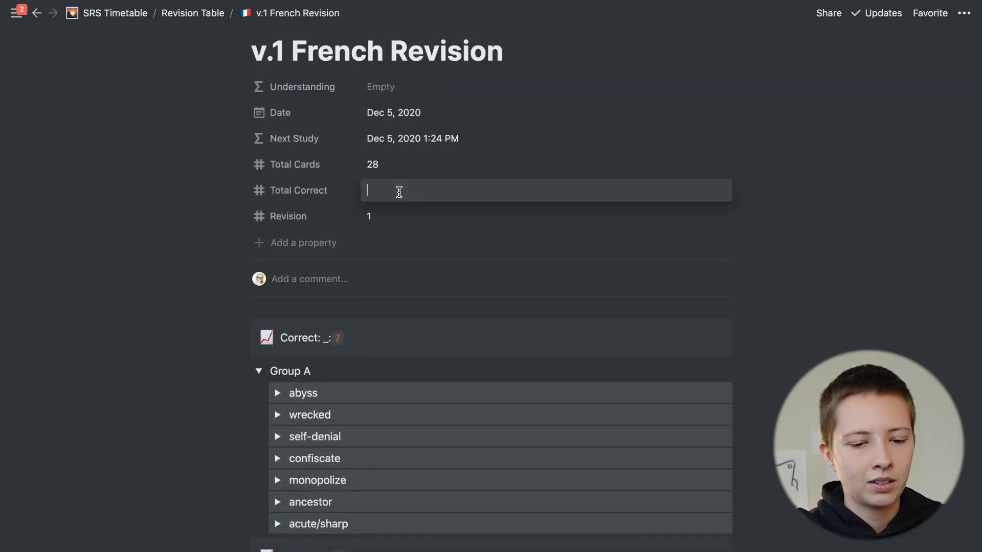
type("17")
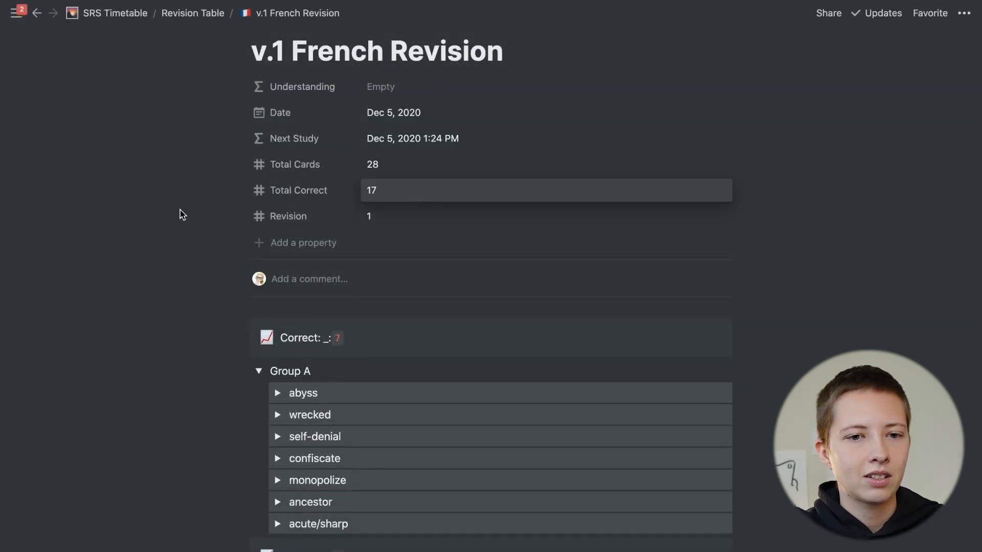
left_click(179, 210)
scroll(178, 211, "up", 2)
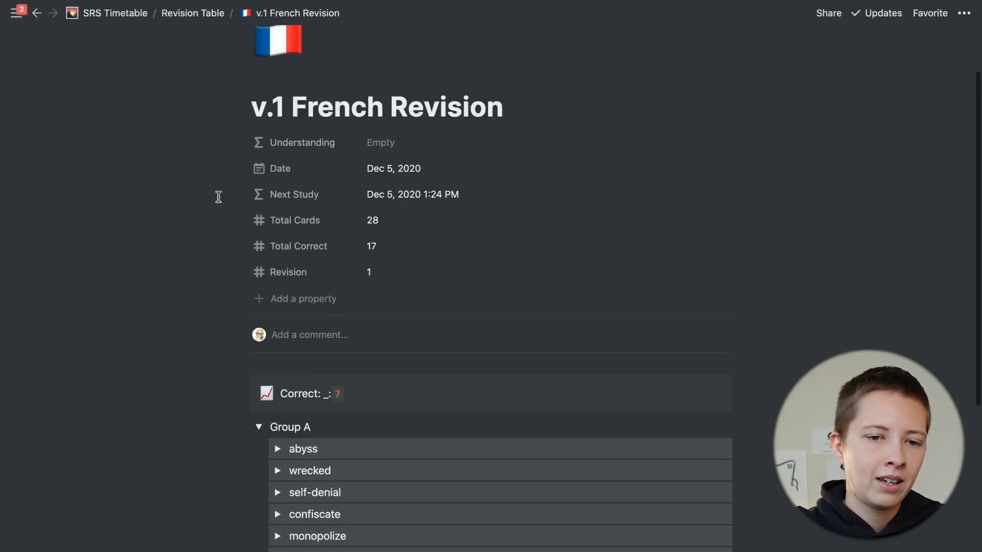
left_click(412, 148)
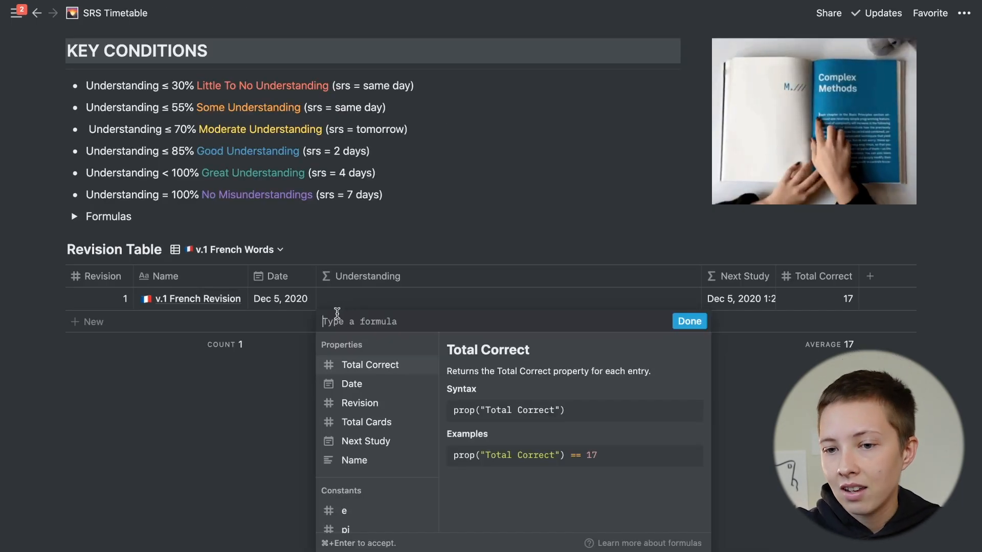
key("Escape")
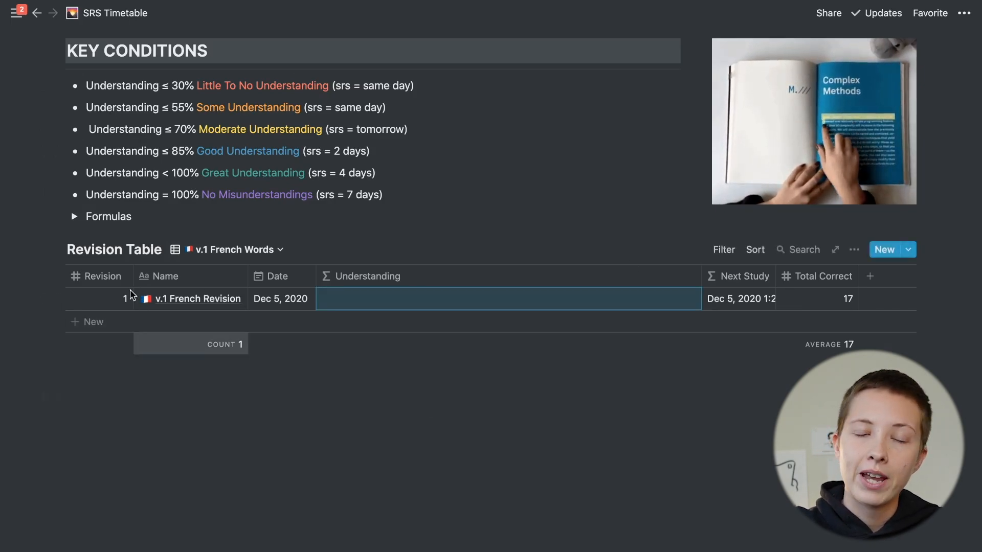
left_click(374, 302)
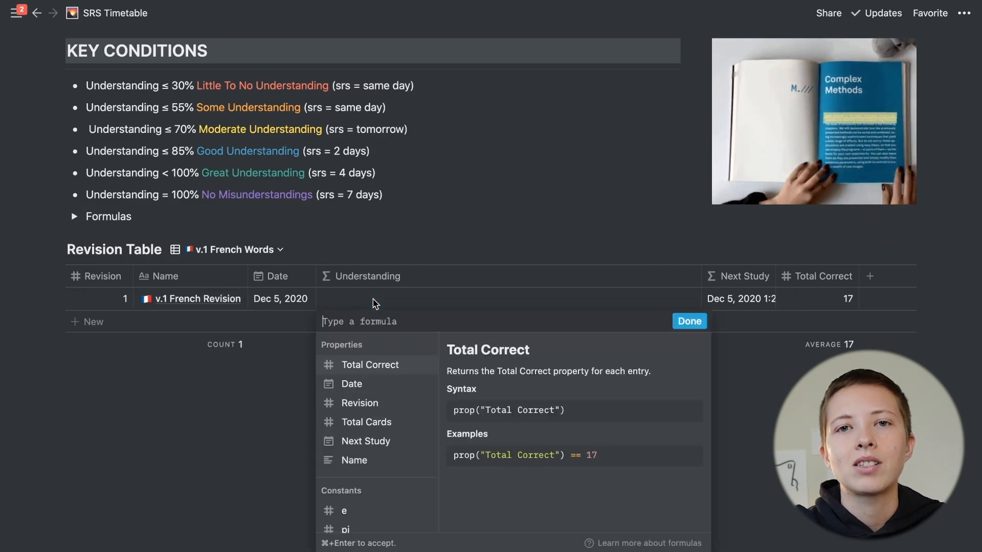
type("if(")
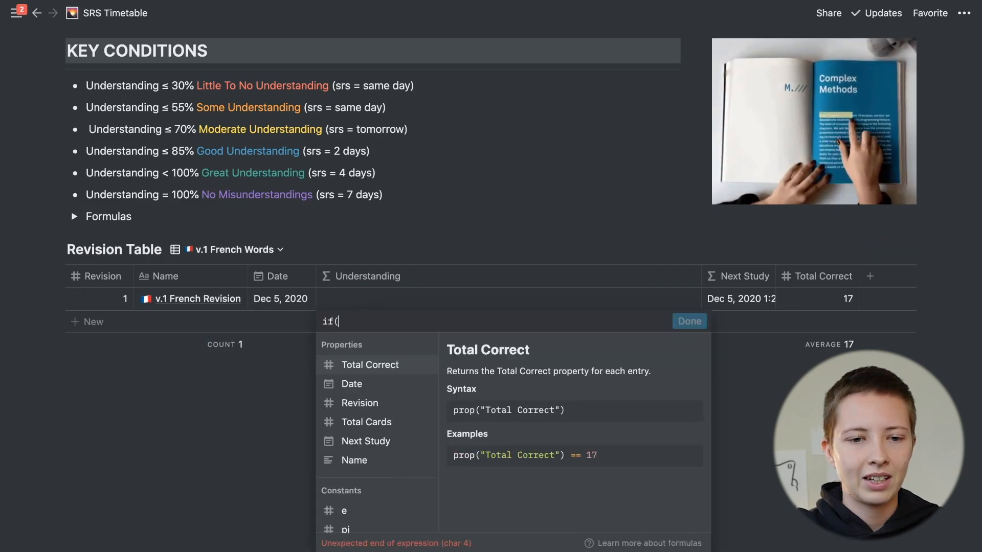
type("prop")
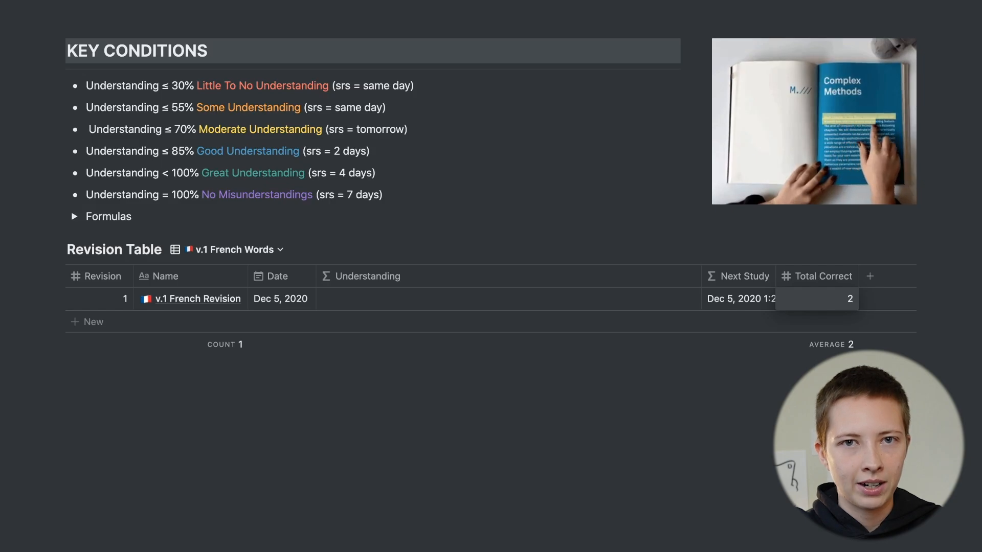
Start the Understanding formula with an if condition that checks whether Total Correct is empty
left_click(570, 299)
type("if(prop")
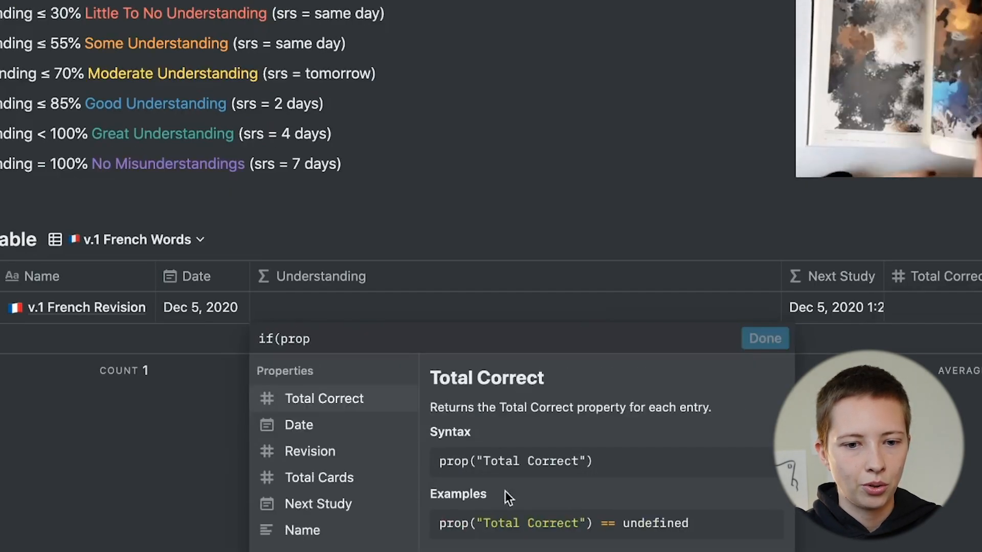
left_click(355, 399)
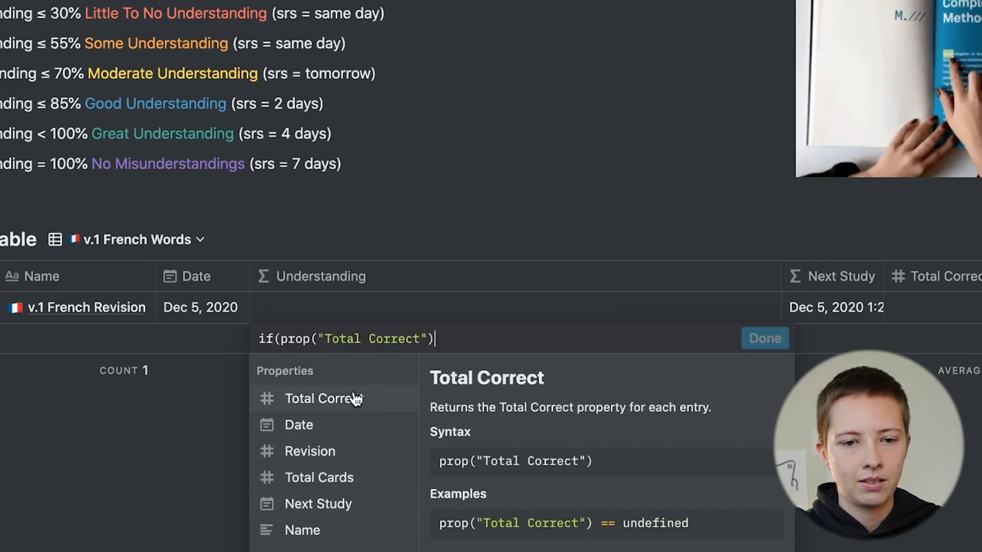
left_click(280, 339)
type("empty(")
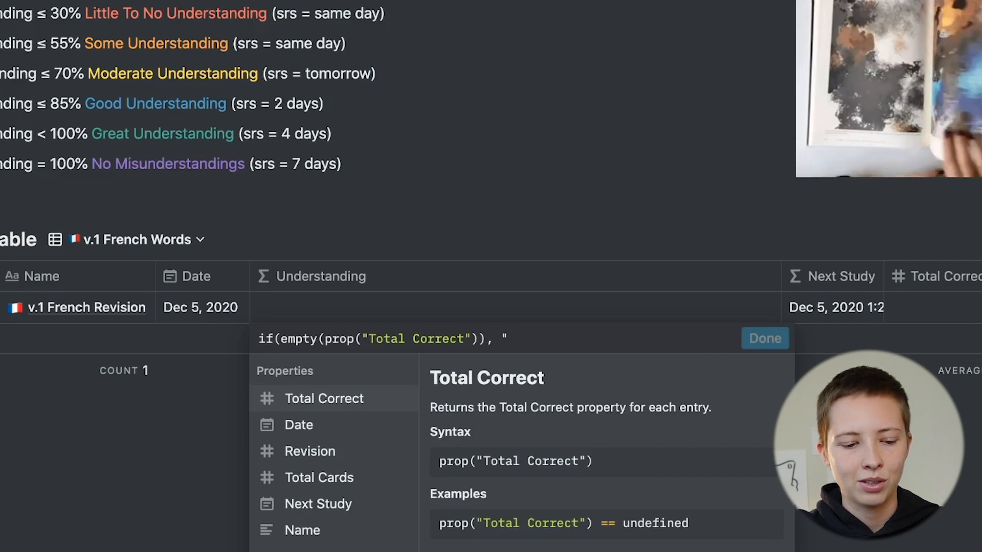
Complete the Understanding formula to return "🧠 Processing..." or otherwise blank, and test it with Total Correct set to 12
key("ctrl+super+space")
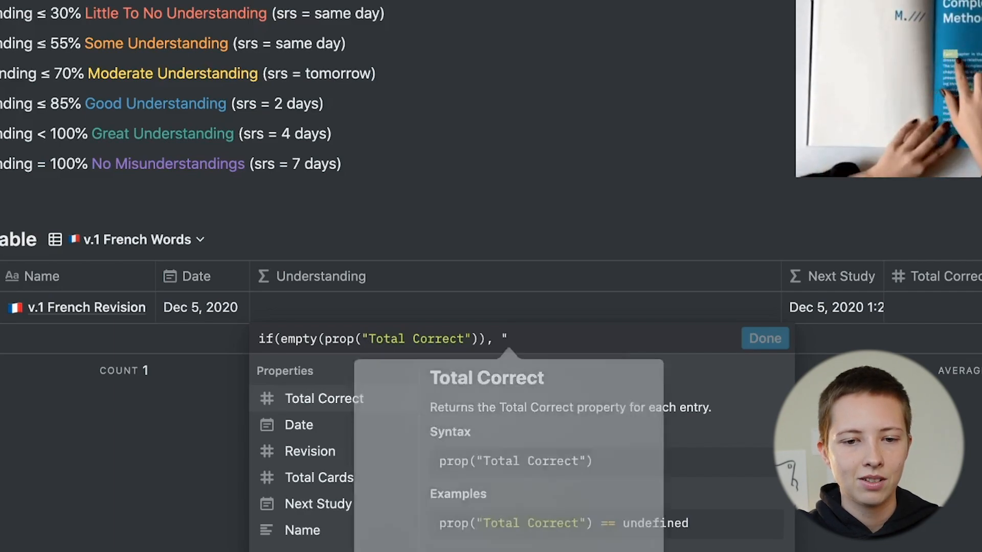
left_click(379, 470)
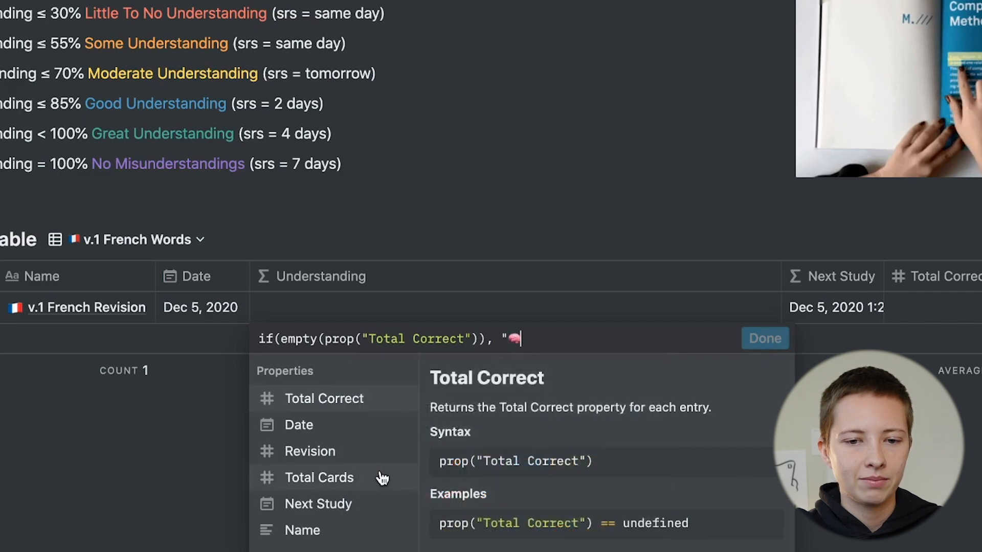
type("Proces")
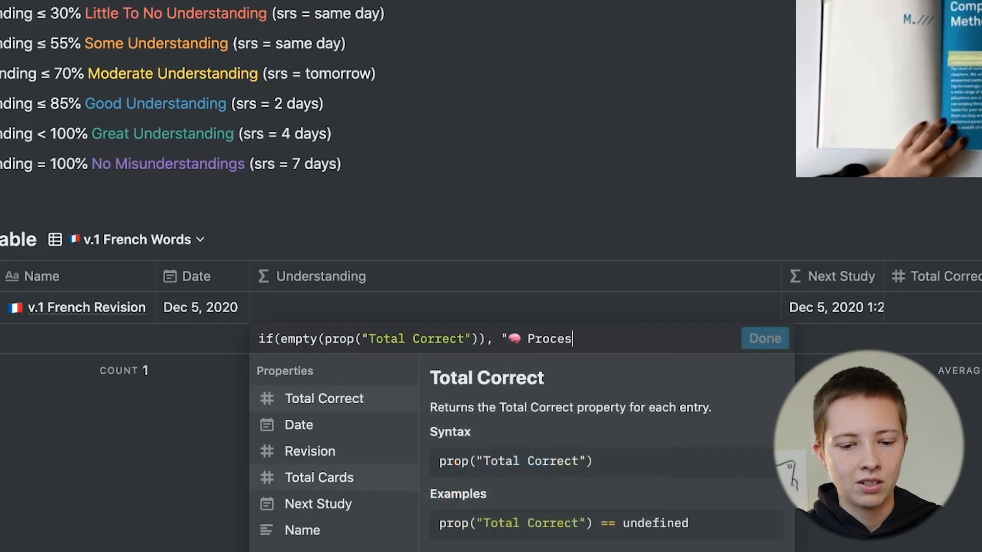
type("sing...\"")
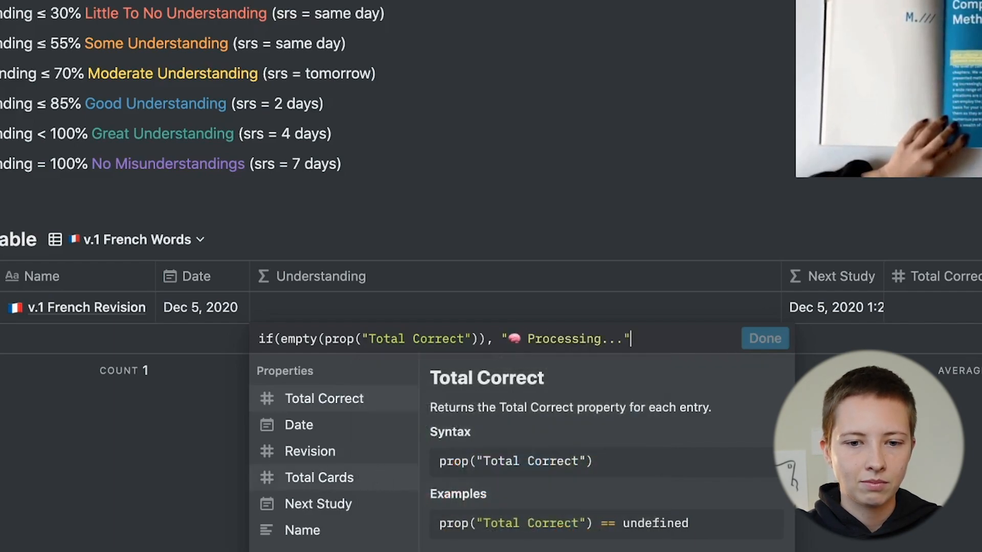
type(", \"\")")
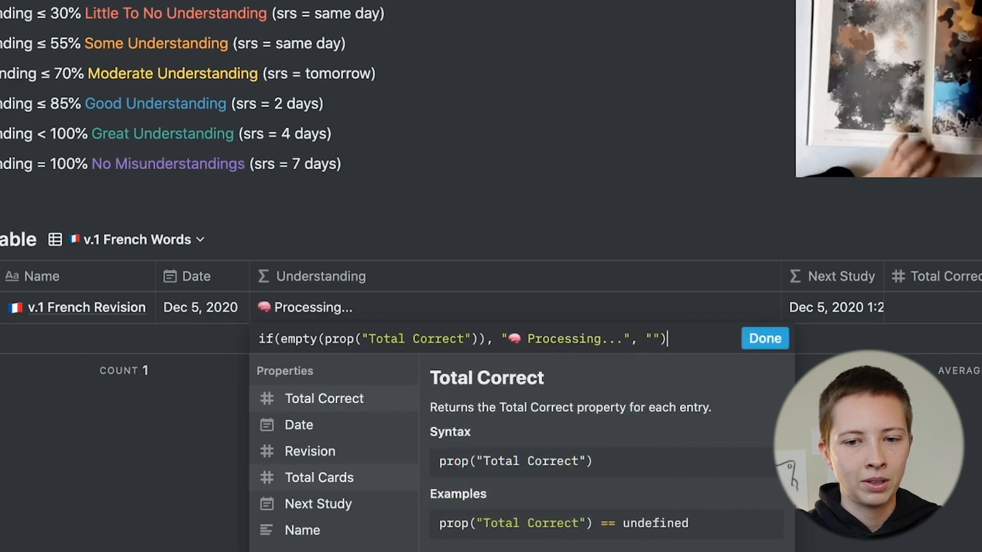
left_click(765, 339)
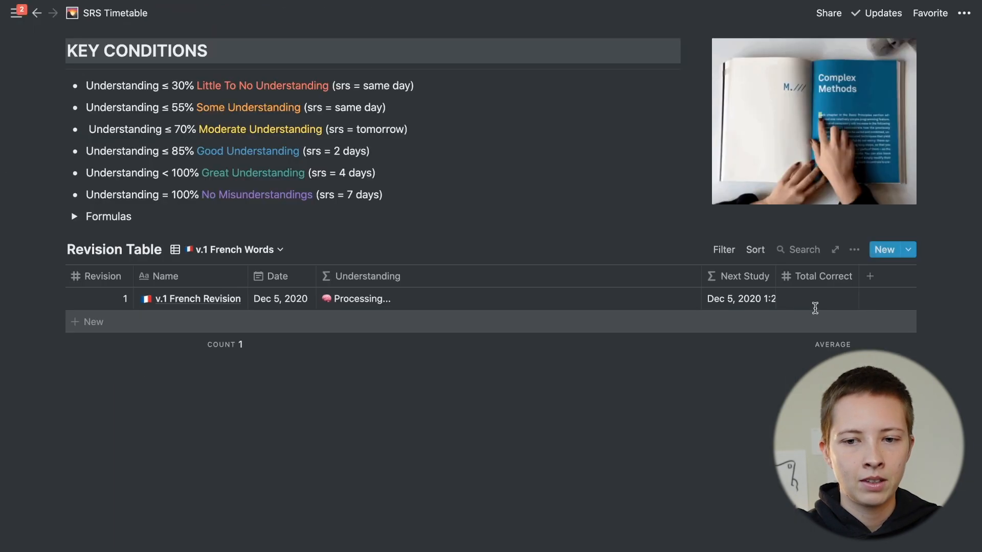
left_click(827, 300)
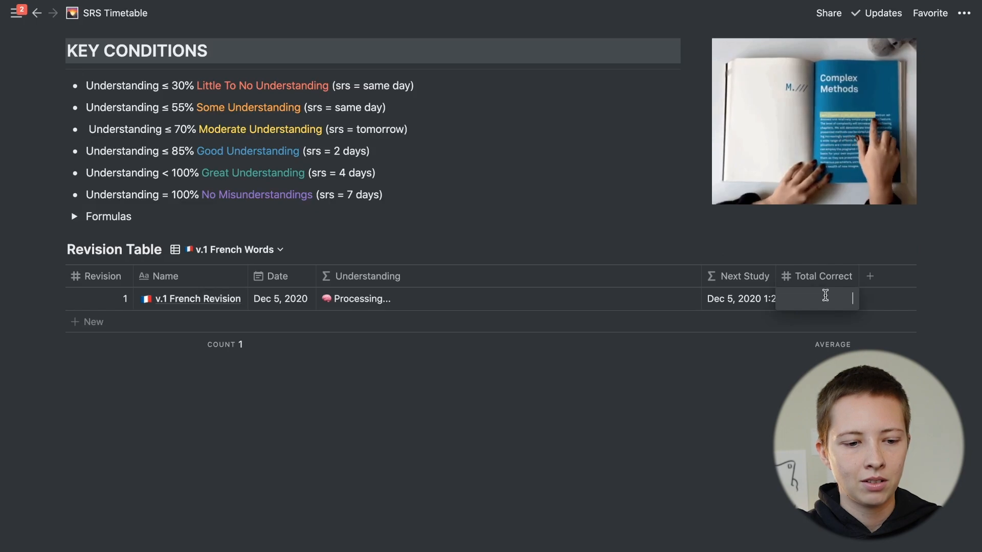
type("12")
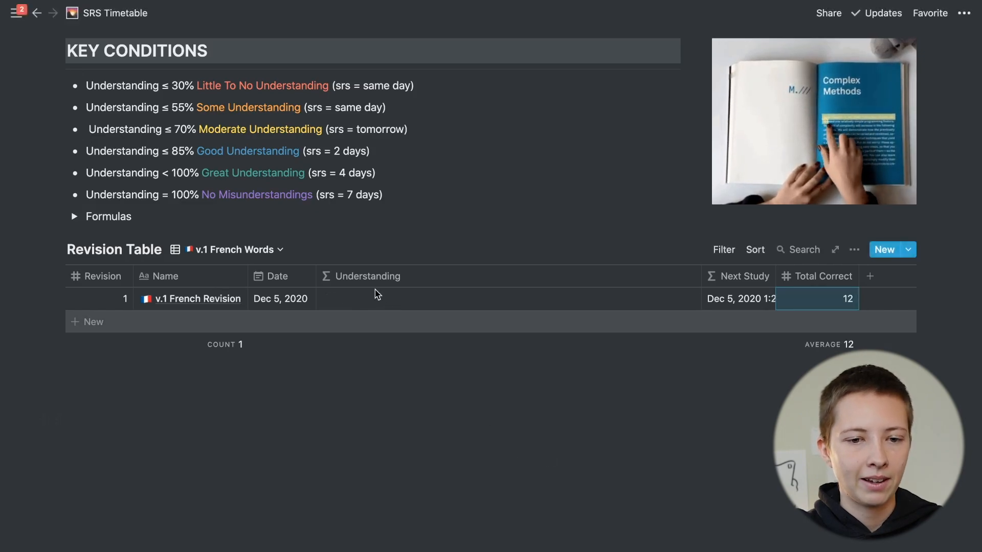
Nest a second if in the Understanding formula, testing Total Correct divided by Total Cards <= .3, with an empty text result
left_click(376, 296)
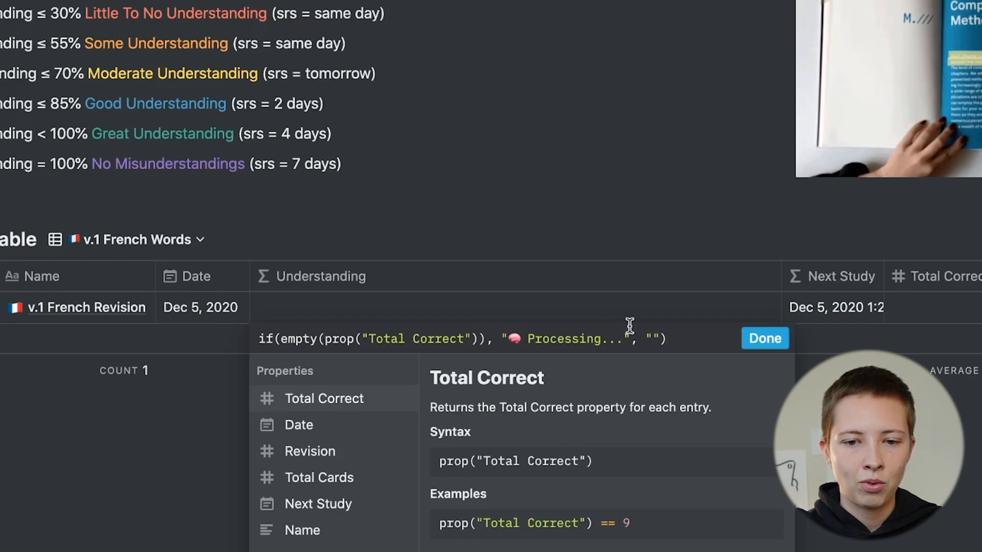
left_click(634, 337)
type("if(pro ")
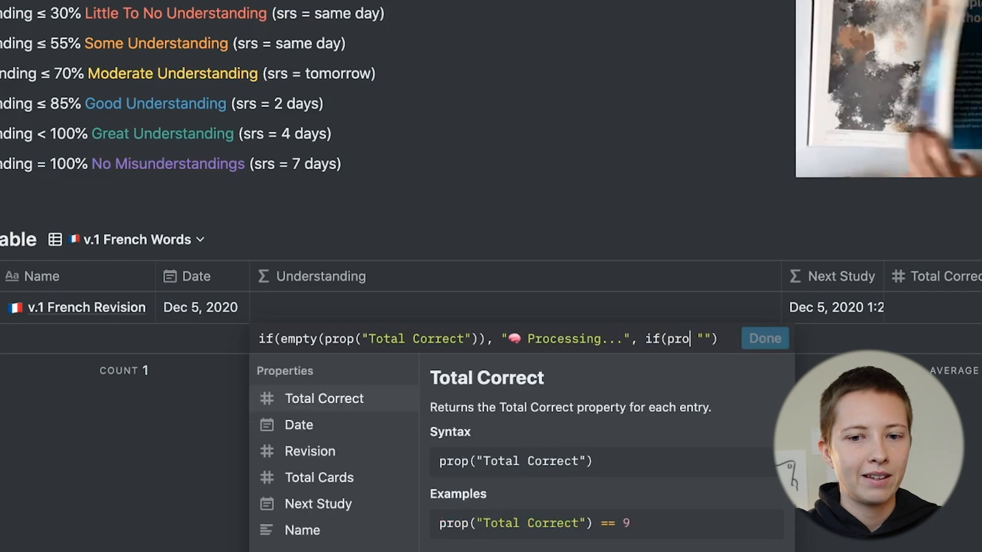
type("p")
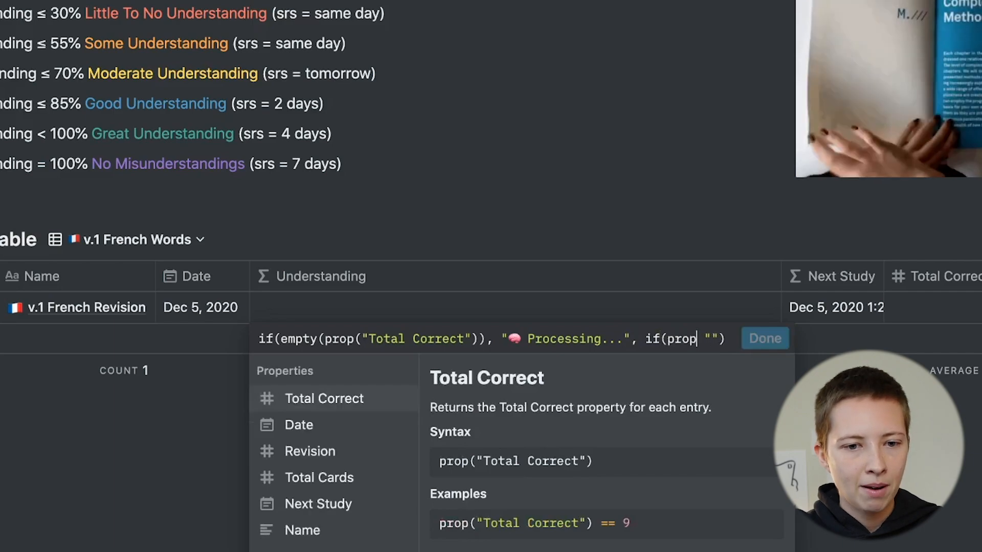
left_click(333, 402)
type("/ ")
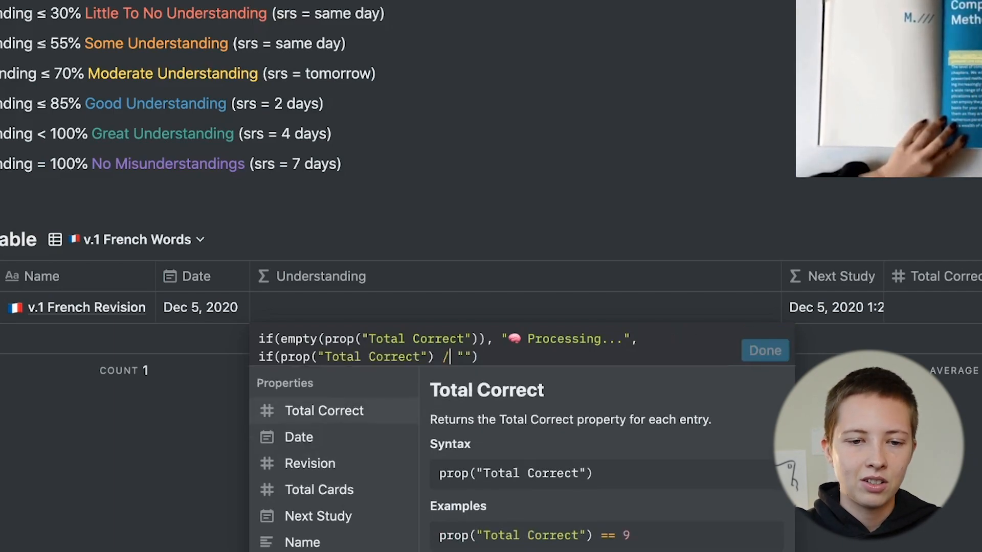
type("prop")
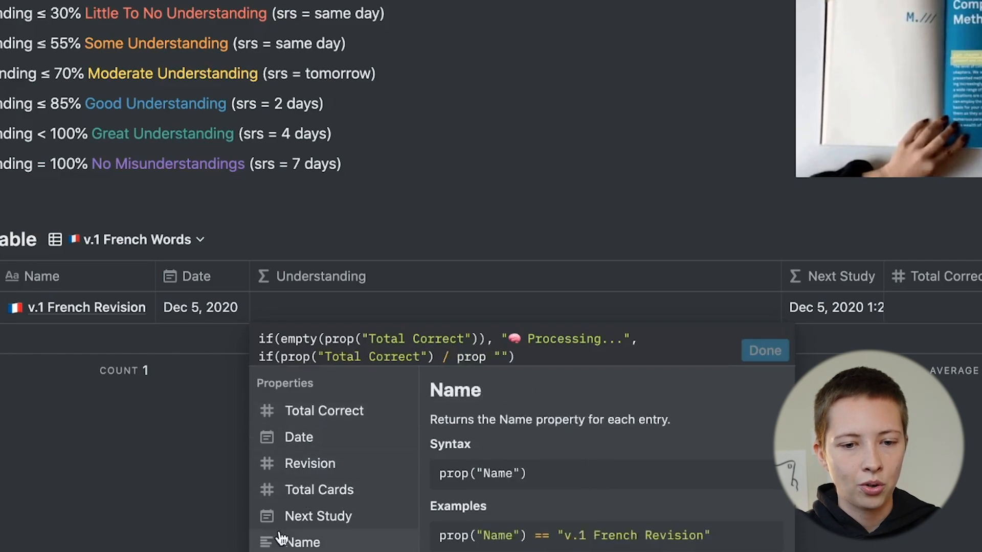
left_click(311, 490)
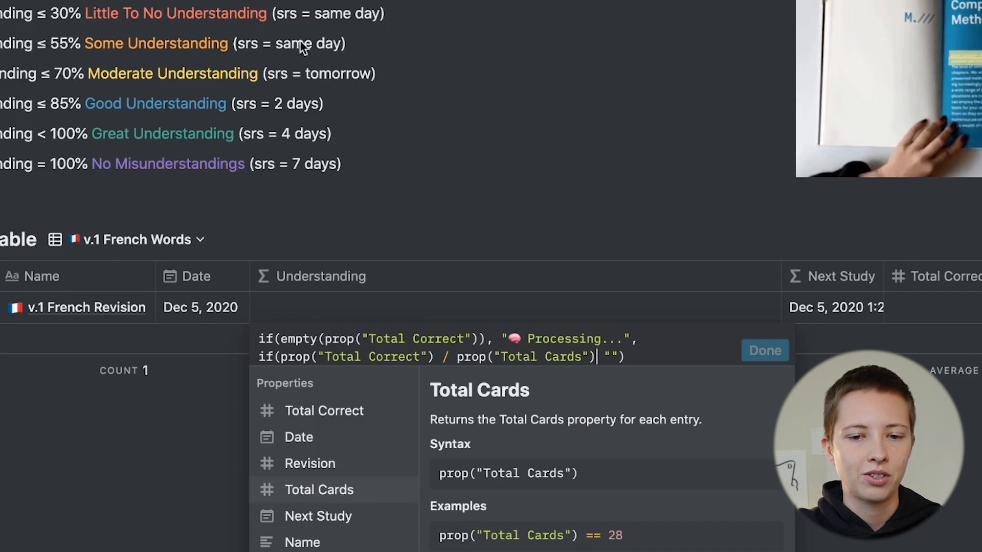
left_click(595, 358)
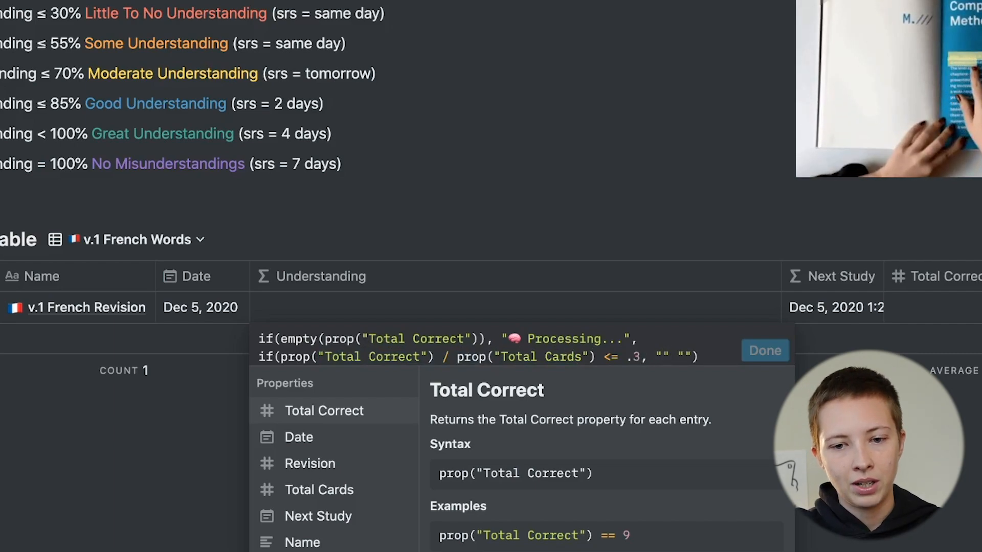
Fill the <= .3 condition's result text with a bar of 25 red square emojis
key("ctrl+super+space")
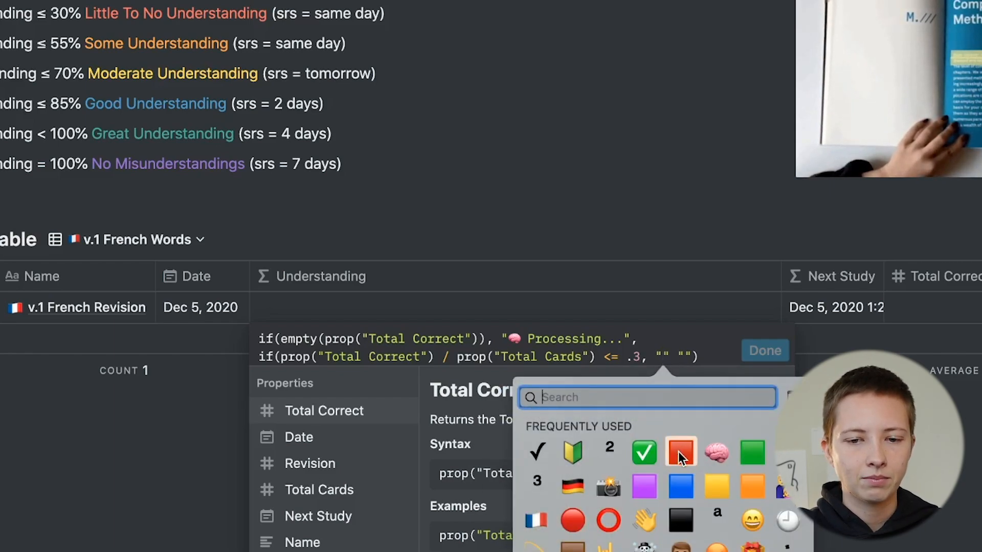
left_click(678, 450)
key("super+c")
key("super+v")
key("super+v")
key("super+v")
key("super+v")
key("super+v")
key("super+v")
key("super+v")
key("super+v")
key("super+v")
key("super+v")
key("super+v")
key("super+v")
key("super+v")
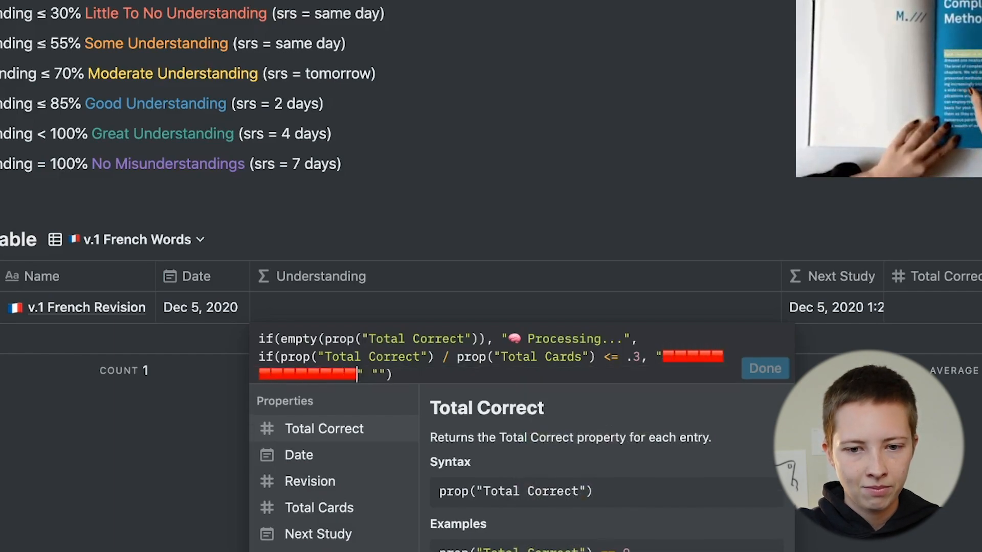
key("super+v")
key("super+v")
key("super+v")
key("super+v")
key("super+v")
key("super+v")
key("super+v")
key("super+v")
key("super+v")
key("super+v")
key("super+v")
key("super+v")
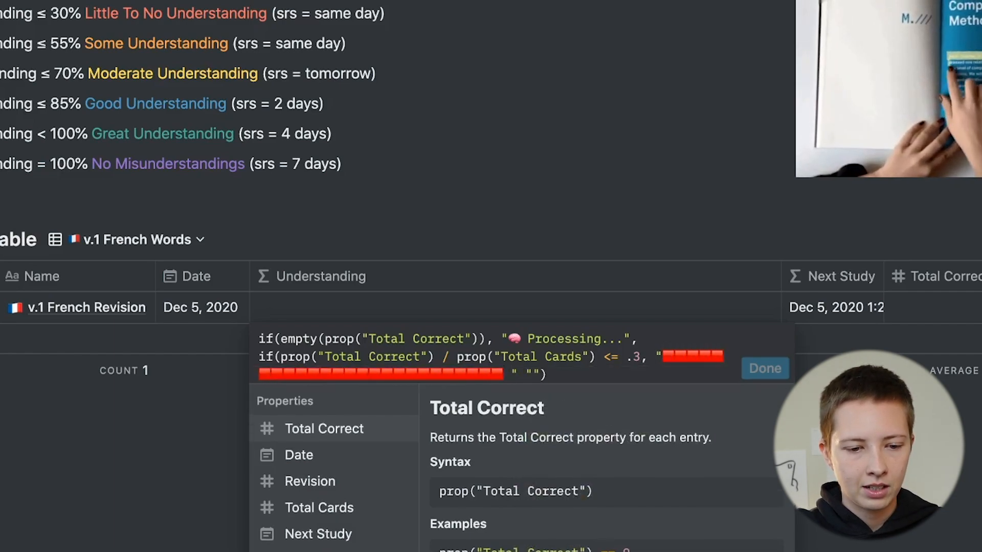
Add the label "Little To No Understanding" after the red bar, close the nested if, and apply the formula
type("Little ")
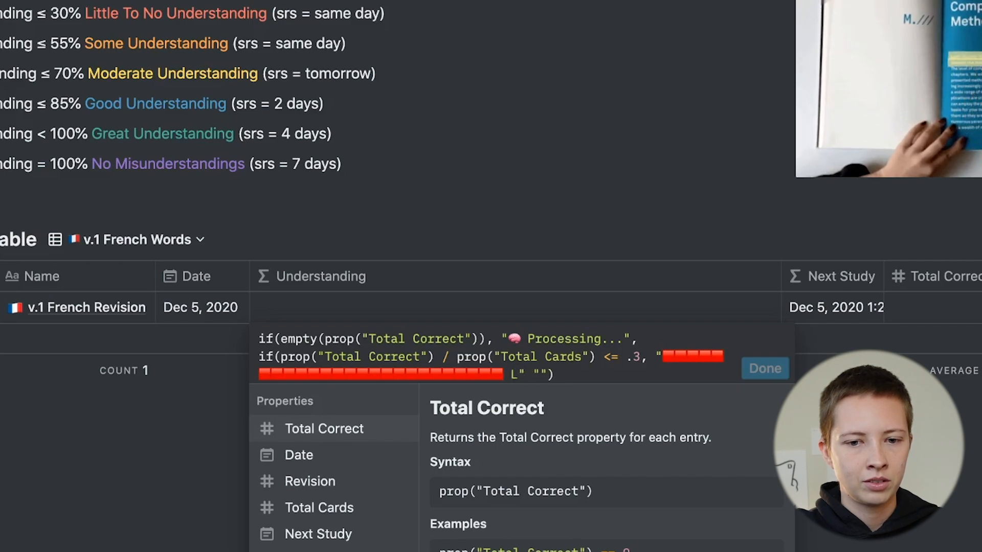
type("To No Understanding")
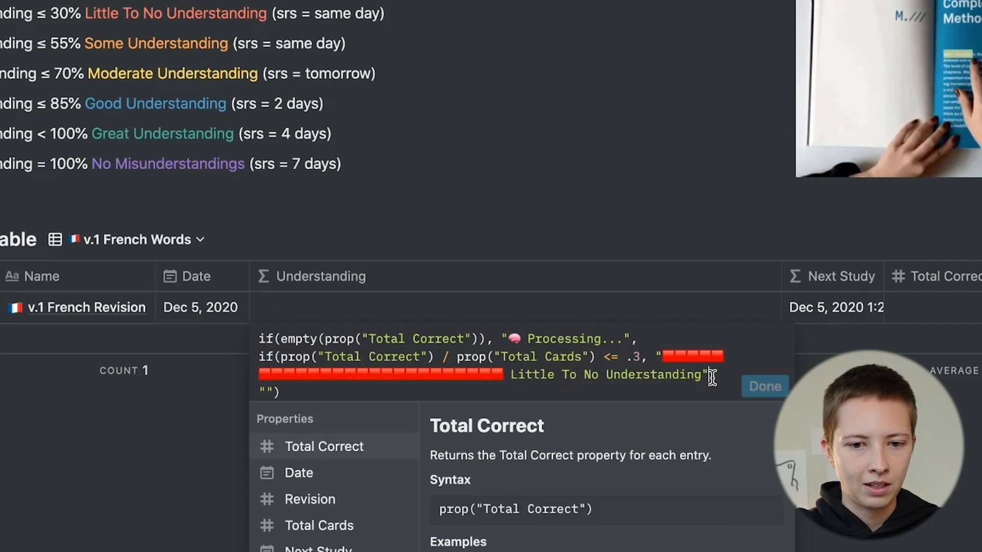
left_click(295, 392)
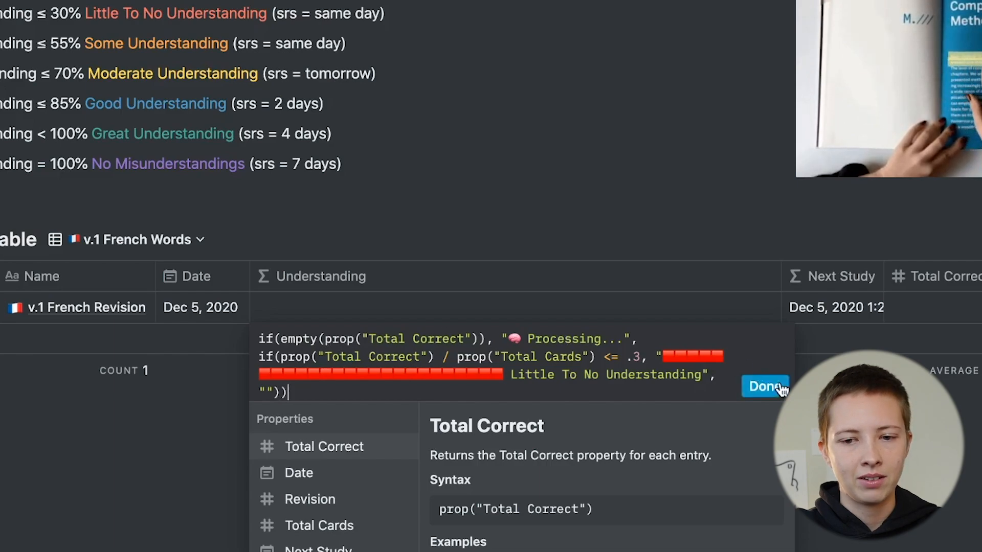
left_click(773, 387)
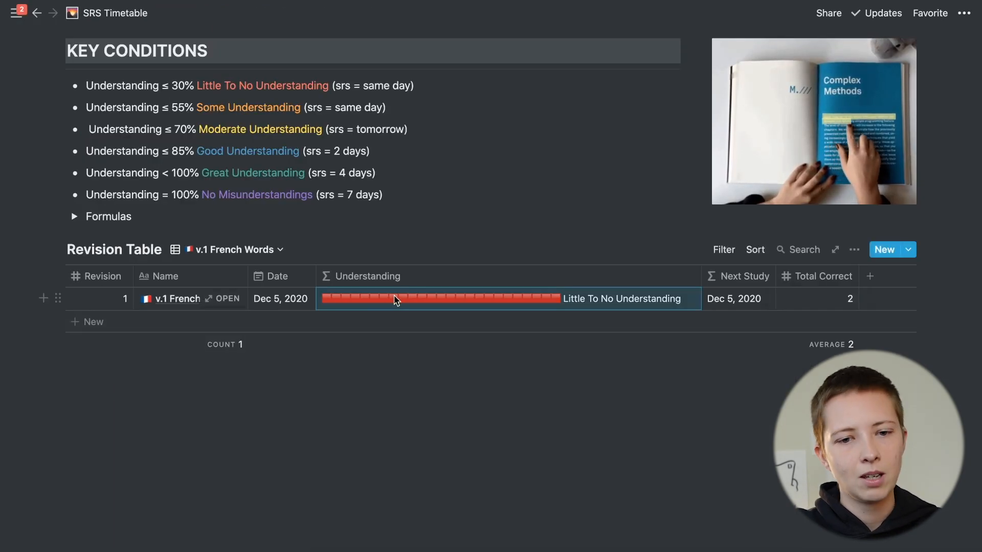
Check the ≤ 55% key condition and duplicate the whole <= .3 if clause directly after itself in the Understanding formula
left_click(195, 107)
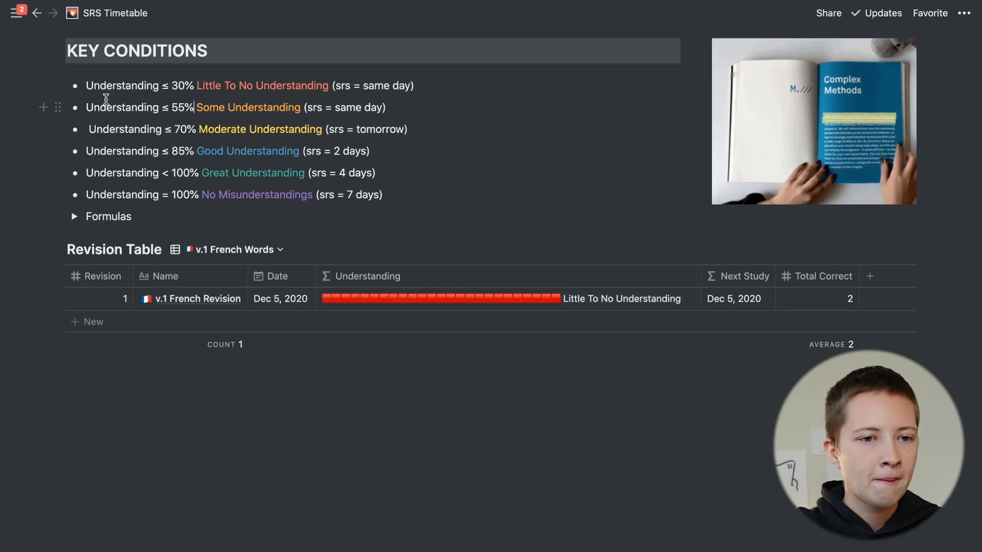
left_click_drag(162, 111, 194, 109)
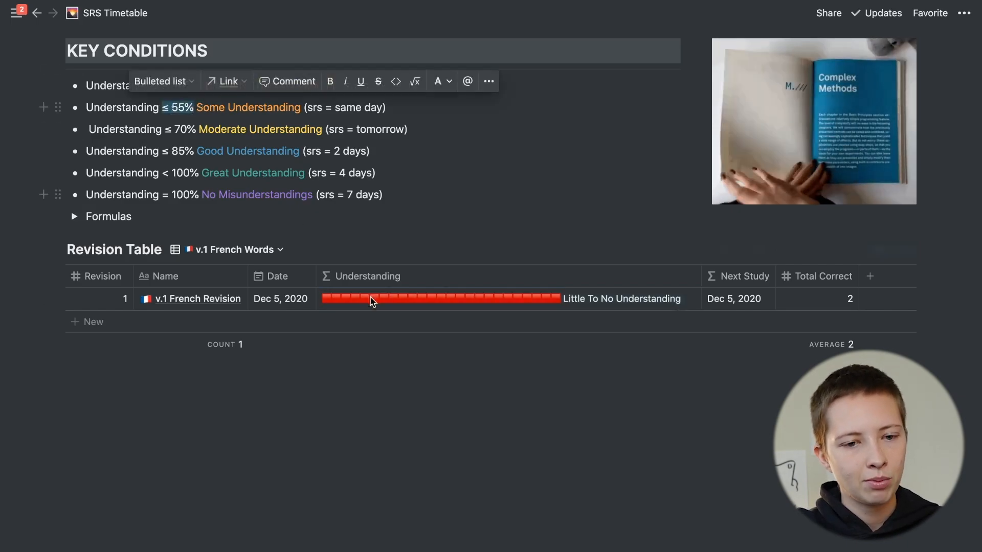
left_click(356, 304)
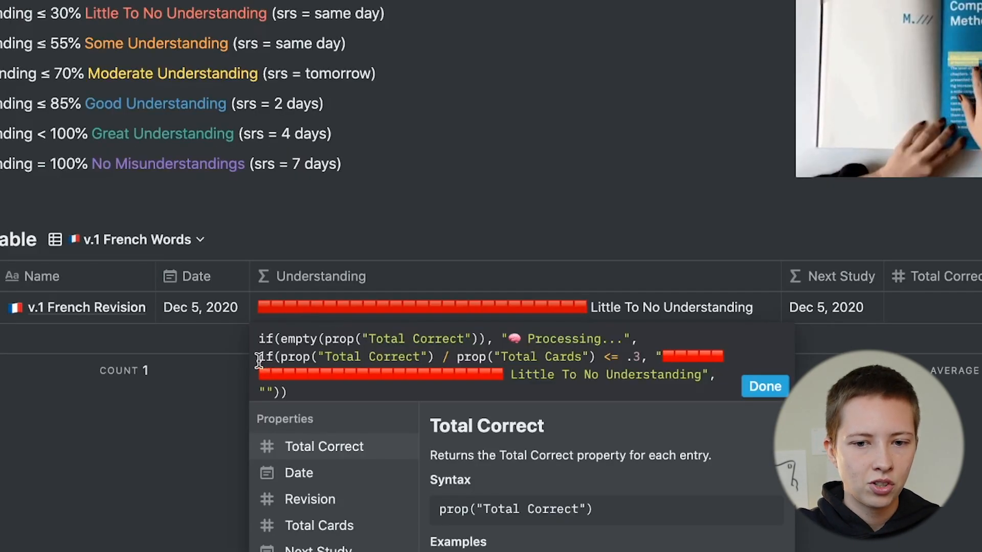
left_click_drag(258, 362, 714, 378)
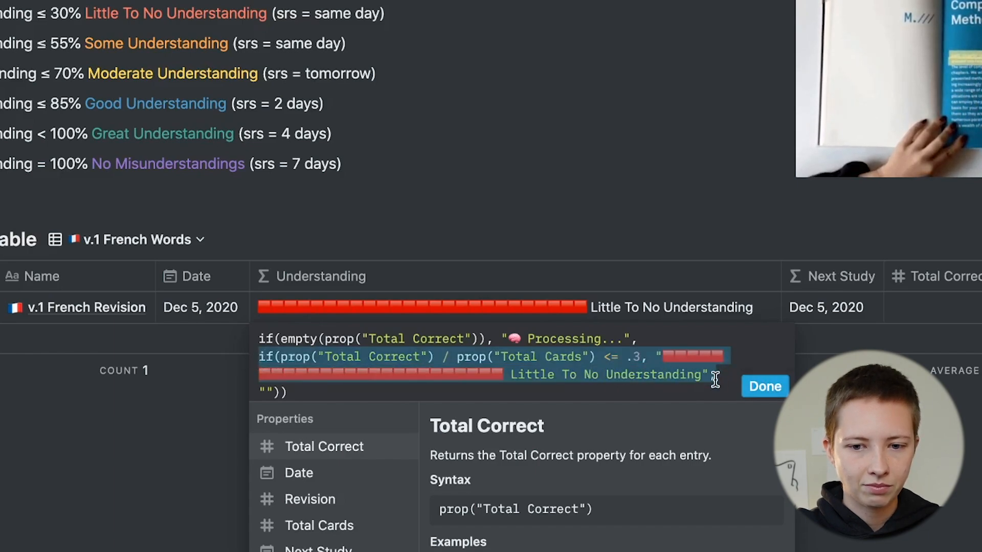
key("ctrl+c")
left_click(734, 377)
key("ctrl+v")
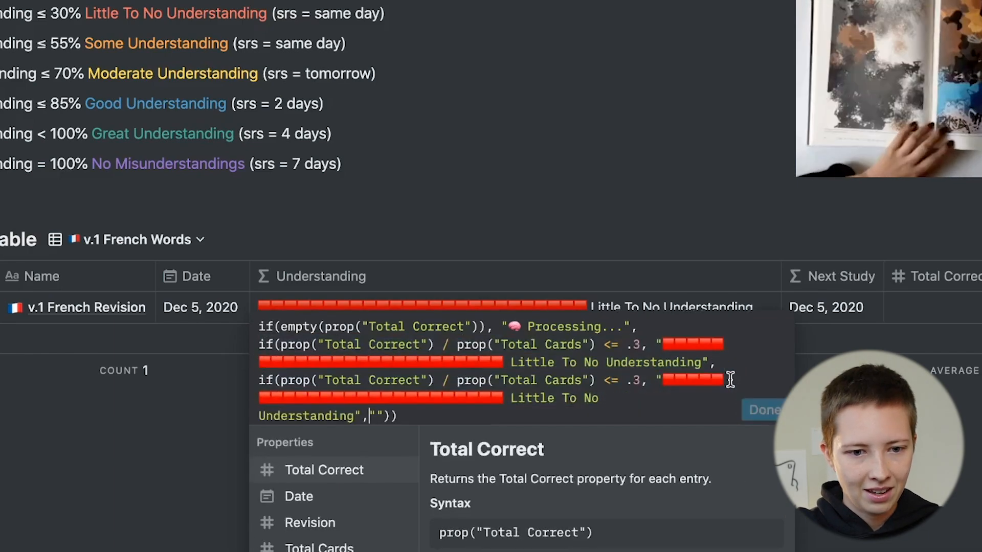
Close the duplicated if with an extra parenthesis in the Understanding formula and set its threshold to <= .55
left_click(438, 417)
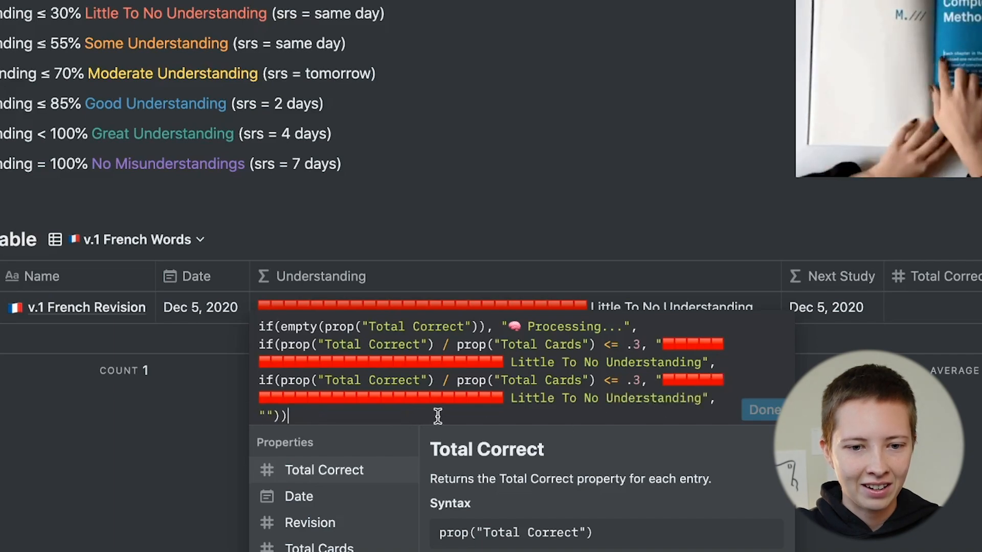
type(")")
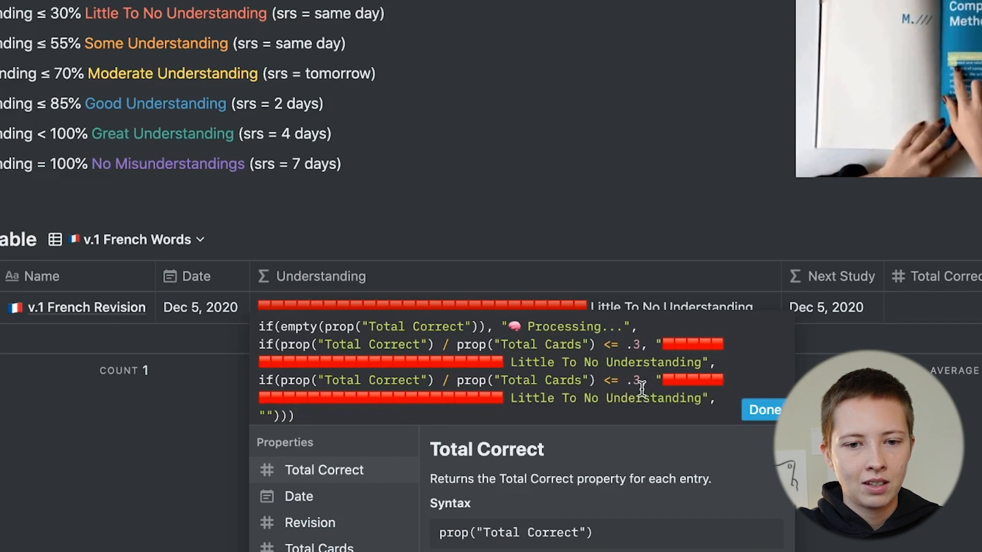
left_click_drag(257, 381, 716, 398)
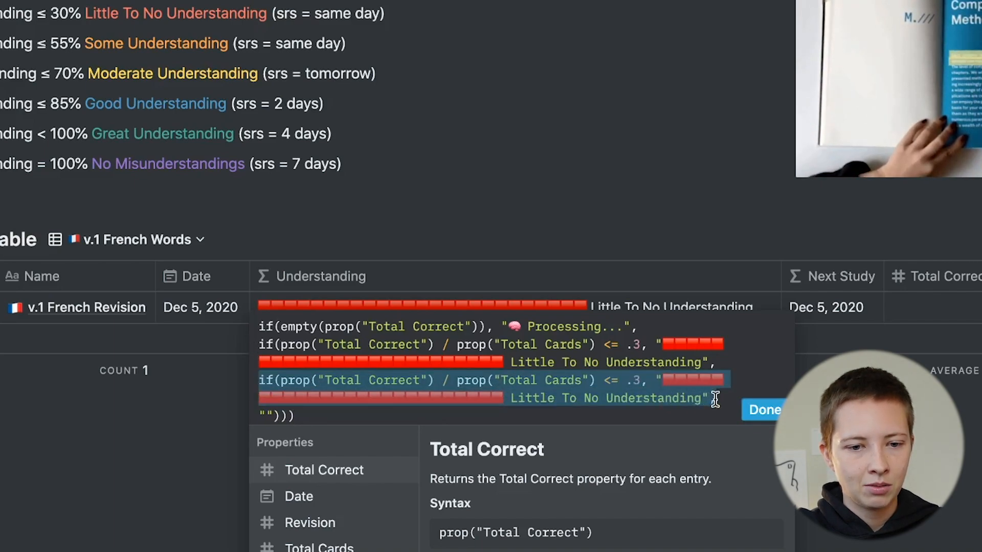
left_click(639, 382)
key("BackSpace")
type("55")
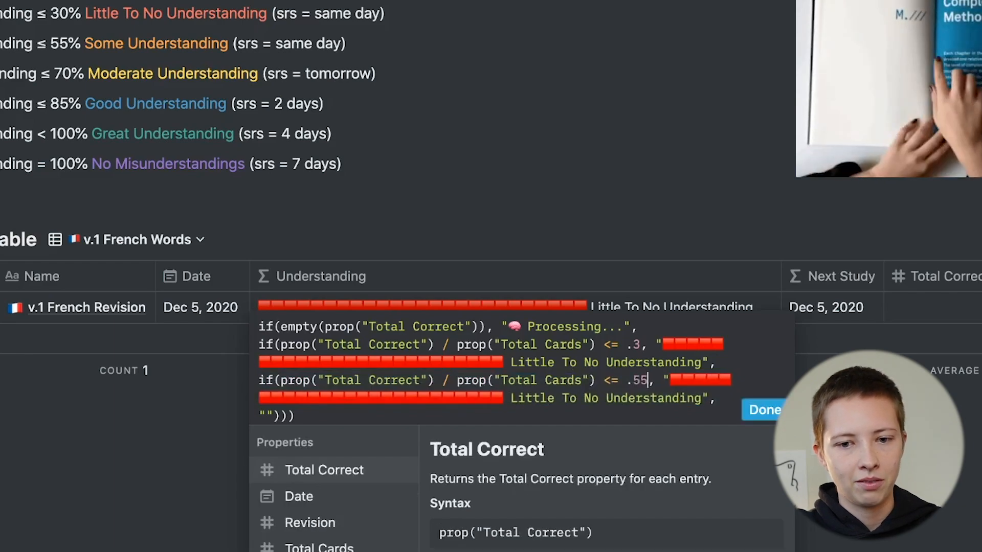
Replace the red bar in the <= .55 condition's result text with a bar of 25 orange square emojis
left_click_drag(502, 398, 668, 379)
key("BackSpace")
key("ctrl+super+space")
scroll(652, 191, "up", 15)
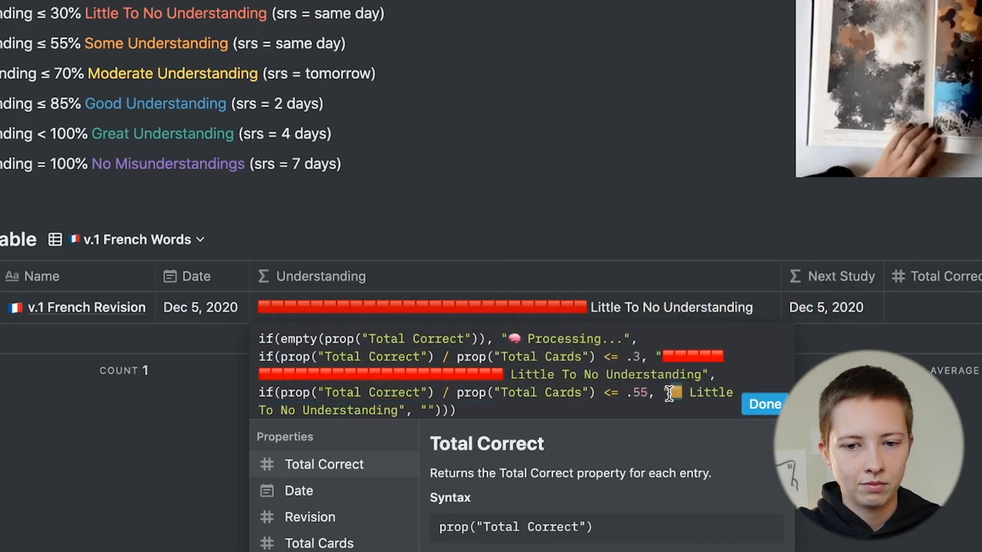
key("super+v")
key("super+v")
key("super+v")
key("super+v")
key("super+v")
key("super+v")
key("super+v")
key("super+v")
key("super+v")
key("super+v")
key("super+v")
key("super+v")
key("super+v")
key("super+v")
key("super+v")
key("super+v")
key("super+v")
key("super+v")
key("super+v")
key("super+v")
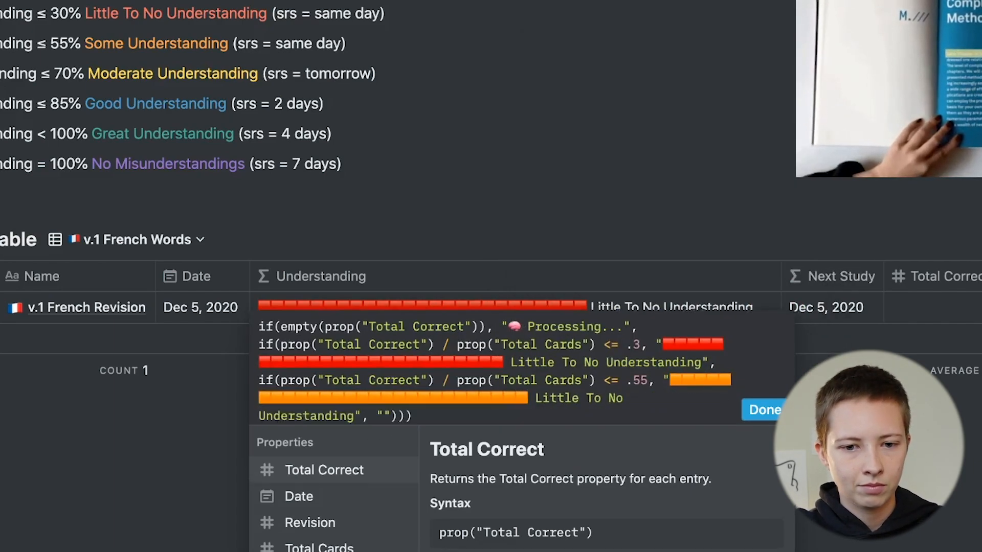
key("BackSpace")
key("BackSpace")
Change the label after the orange bar to "Some Understanding" and apply the formula
type("Some ")
type("Understanding")
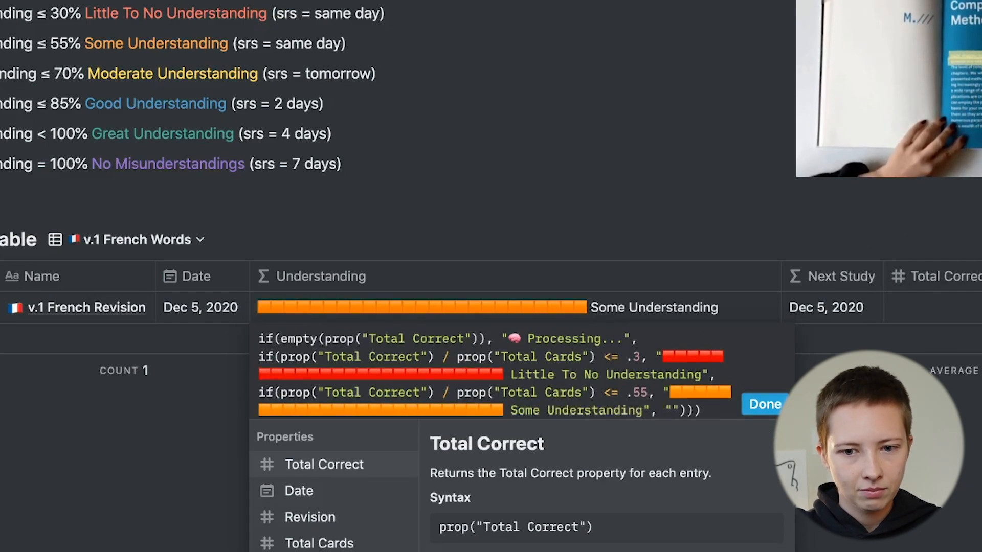
left_click(765, 403)
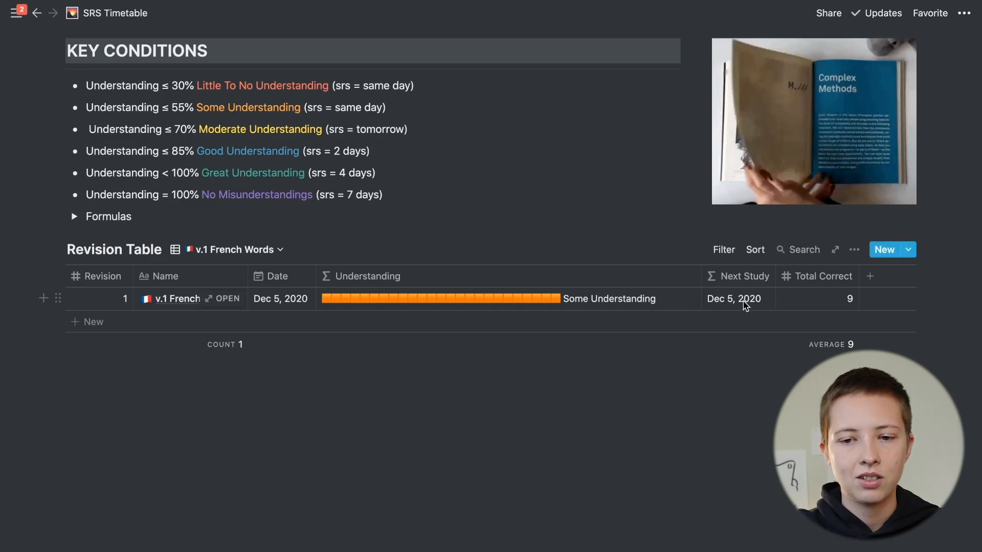
Examine how the Next Study formula derives its date from the "Little To No Understanding" and "Some Understanding" labels
left_click(745, 302)
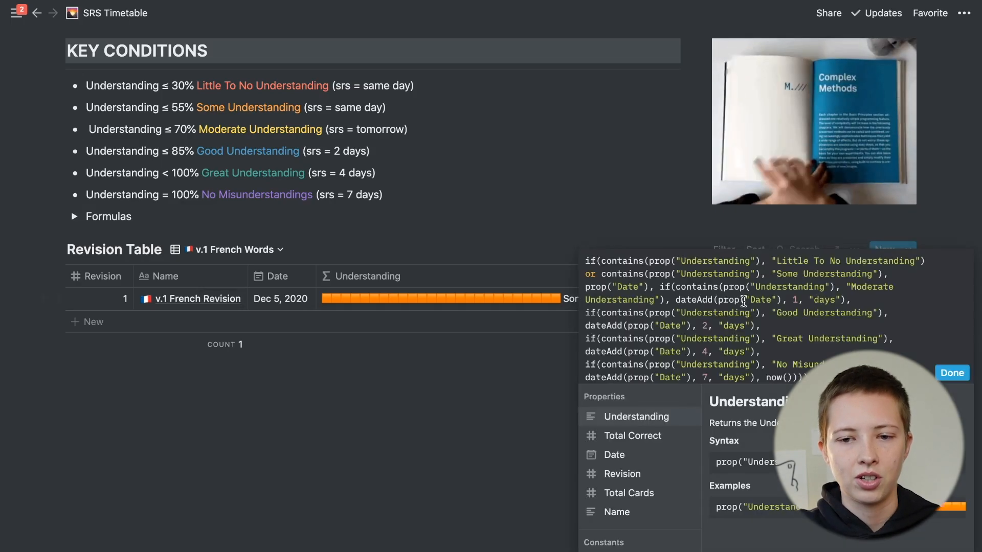
left_click(954, 373)
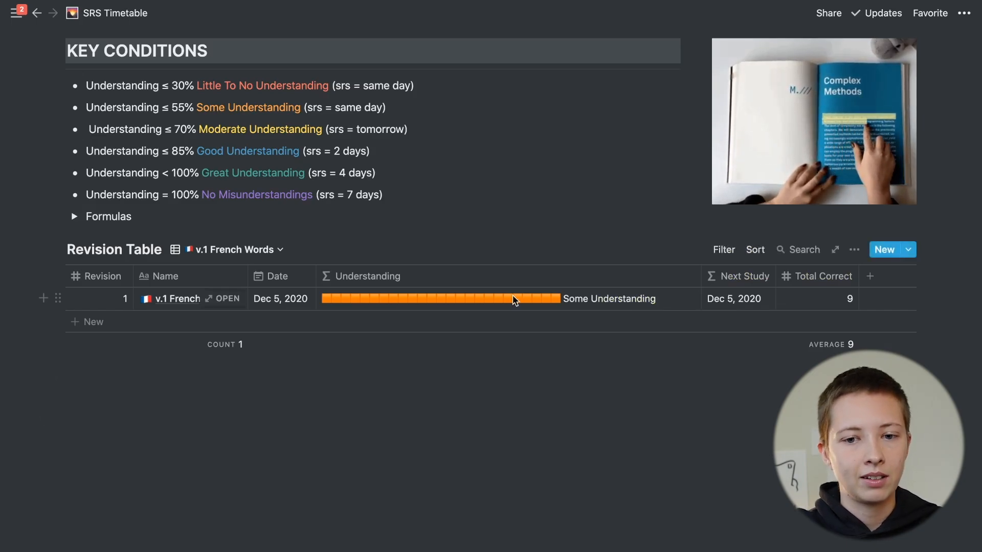
left_click(719, 300)
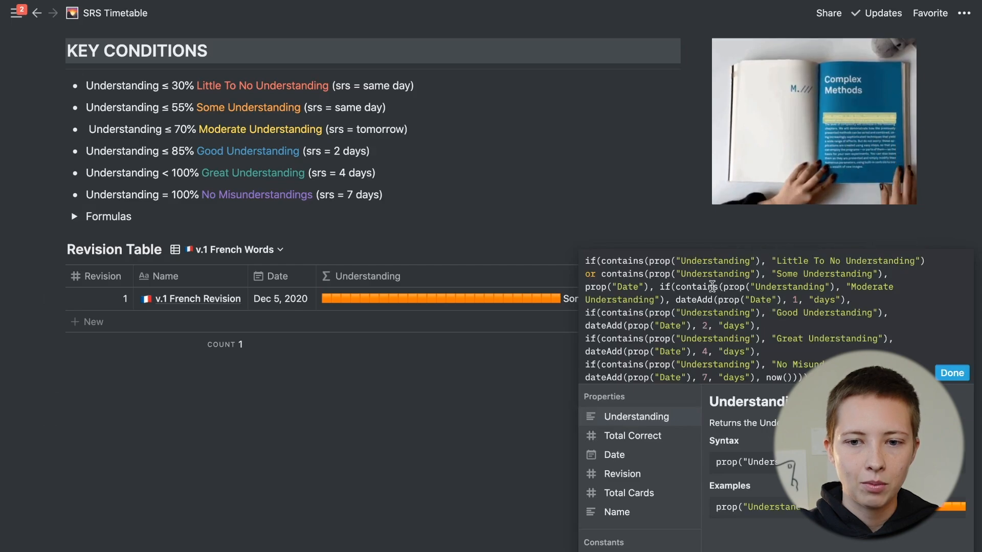
left_click_drag(585, 261, 647, 293)
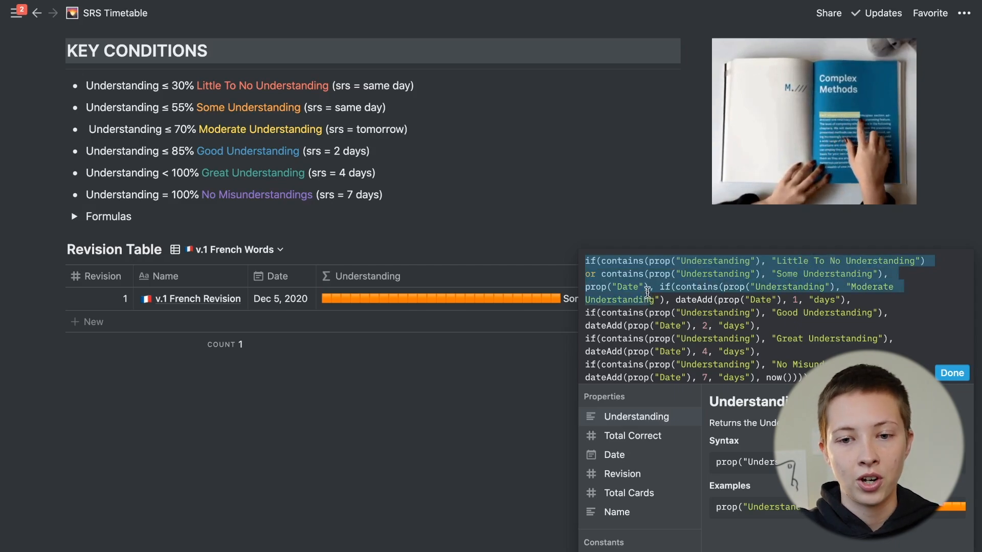
left_click(418, 356)
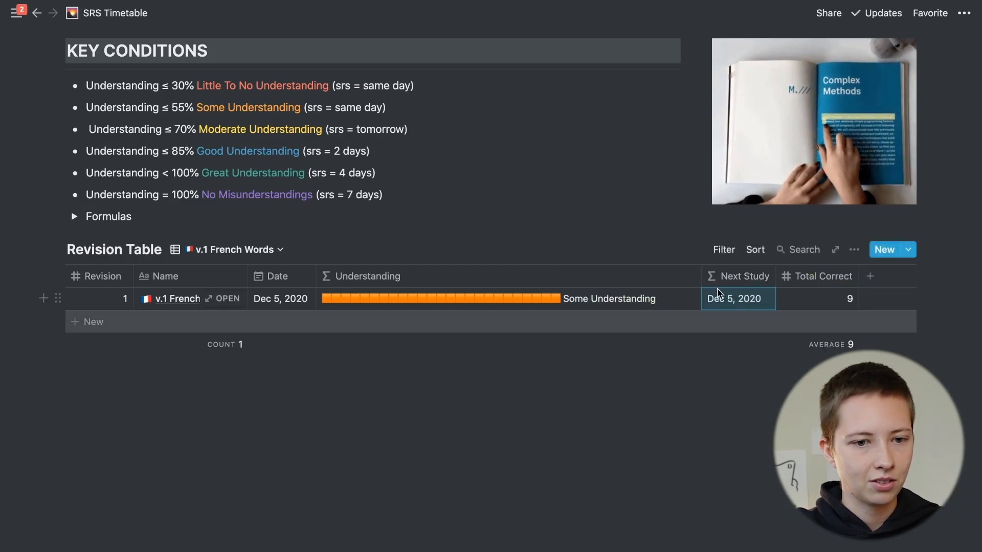
Set the v.1 French Revision entry's Total Correct to 2
left_click(848, 302)
key("BackSpace")
type("2")
key("Return")
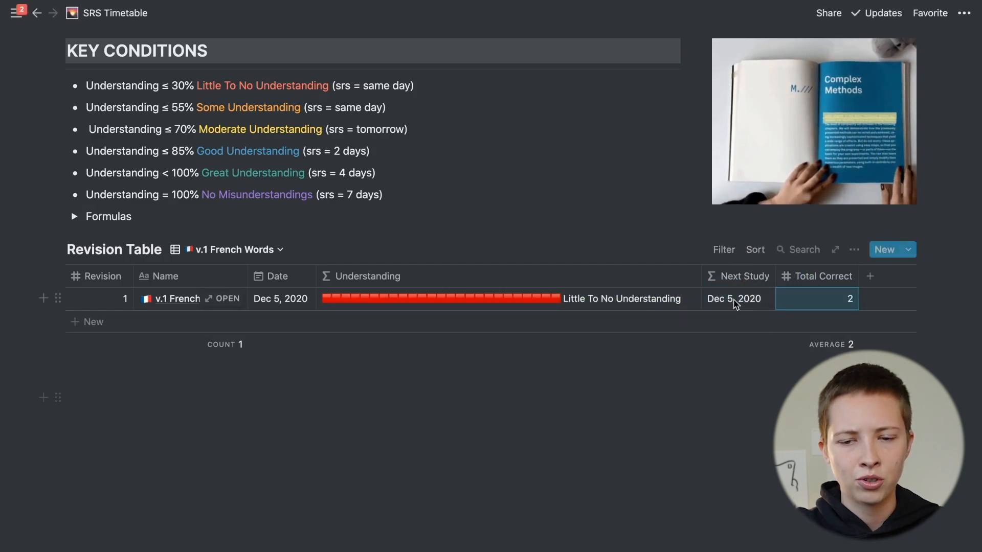
Duplicate the <= .55 if clause directly after itself in the Understanding formula and set the copy's threshold to .70
left_click(447, 299)
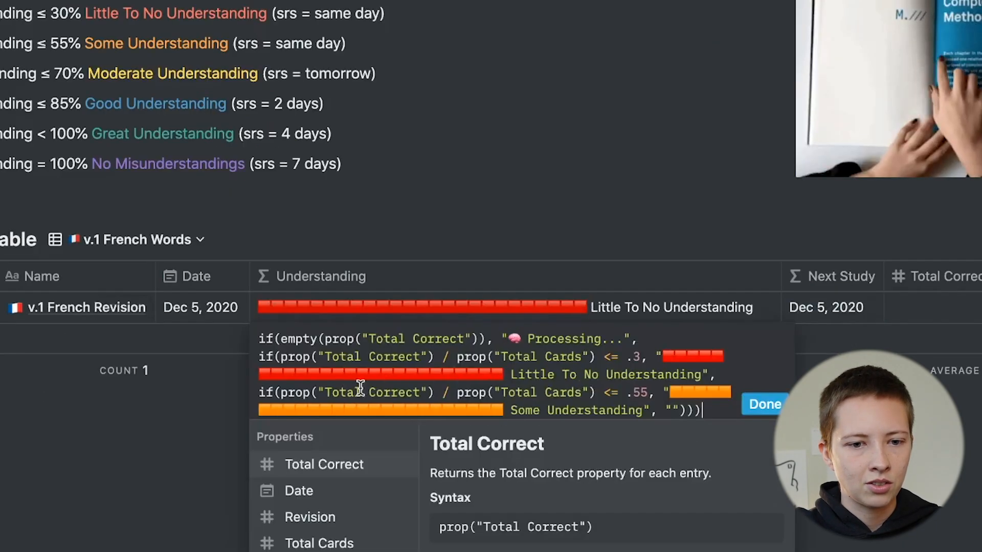
left_click_drag(259, 393, 661, 412)
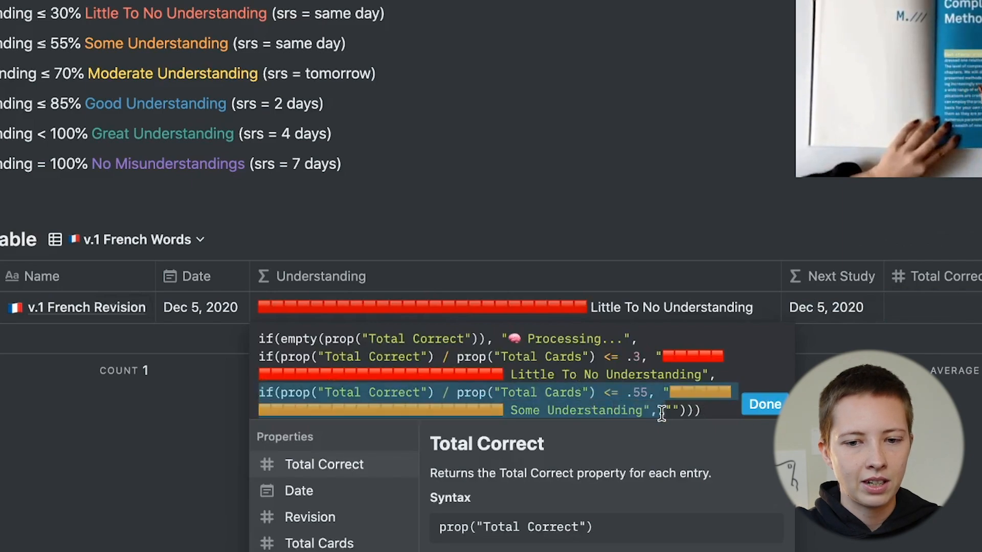
key("ctrl+c")
left_click(657, 413)
key("ctrl+v")
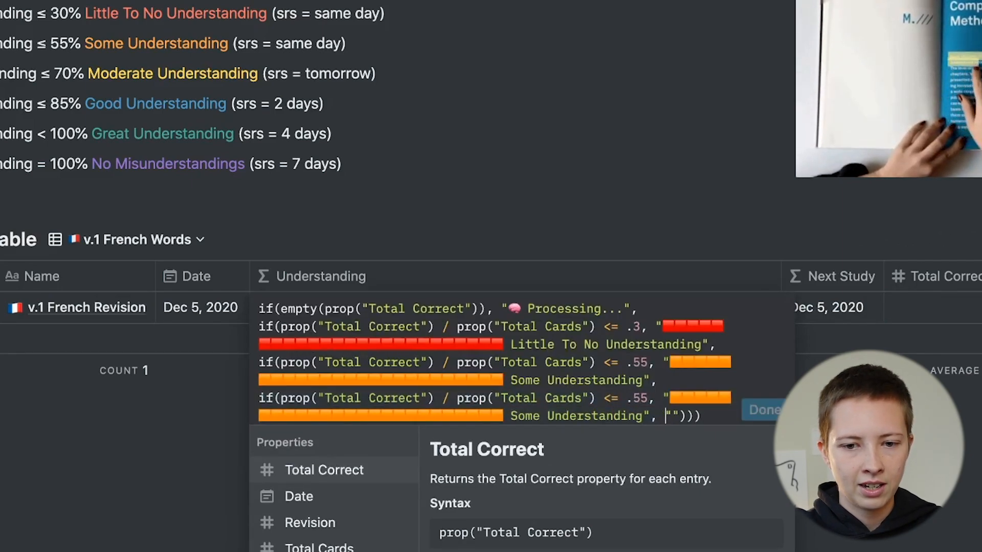
left_click_drag(647, 399, 635, 399)
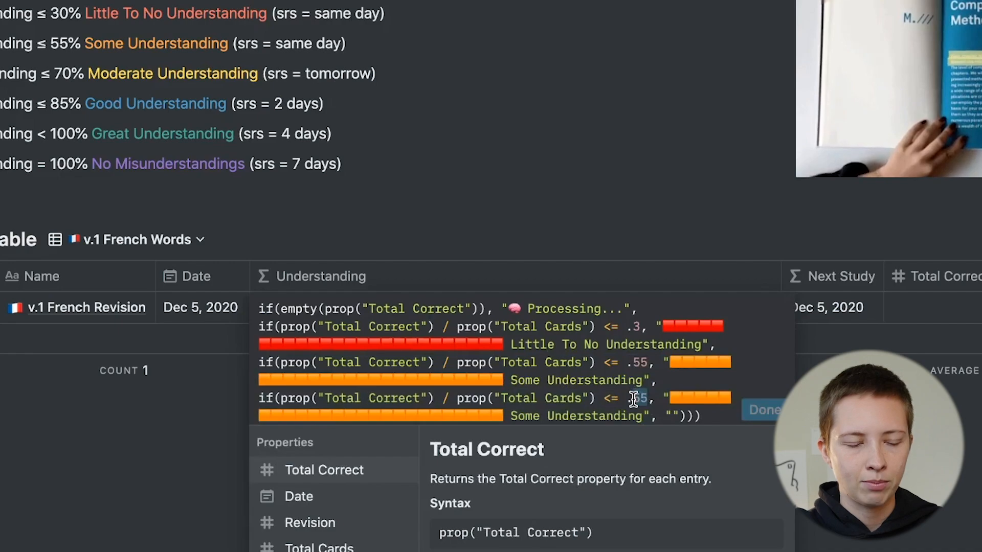
type("70")
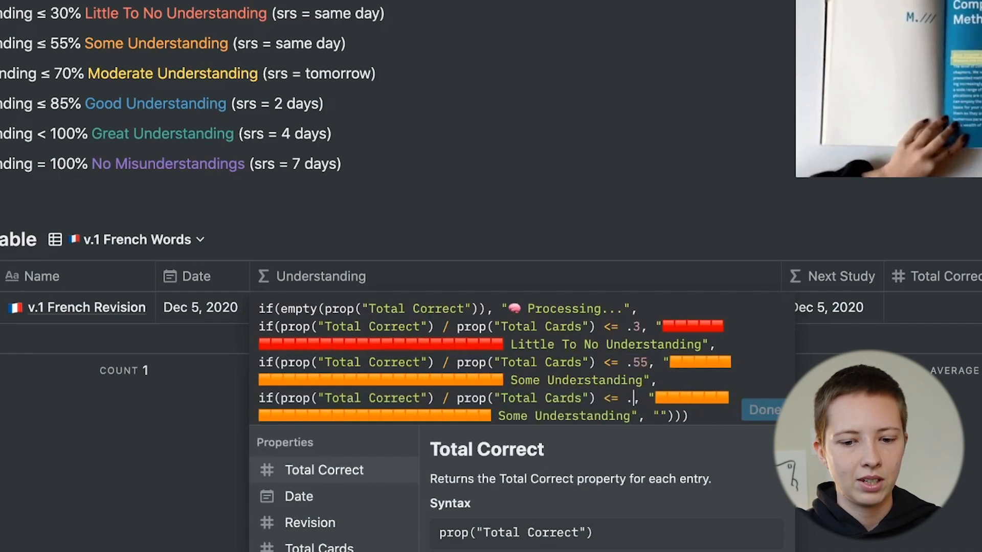
Replace the orange bar in the <= .70 condition's result text with a bar of 25 yellow square emojis
left_click_drag(668, 398, 501, 419)
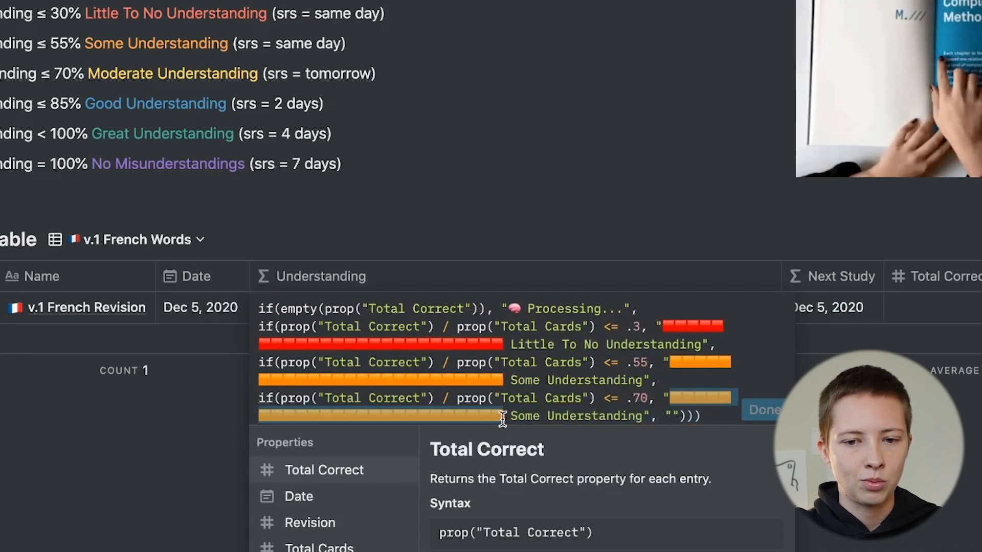
key("BackSpace")
key("ctrl+super+space")
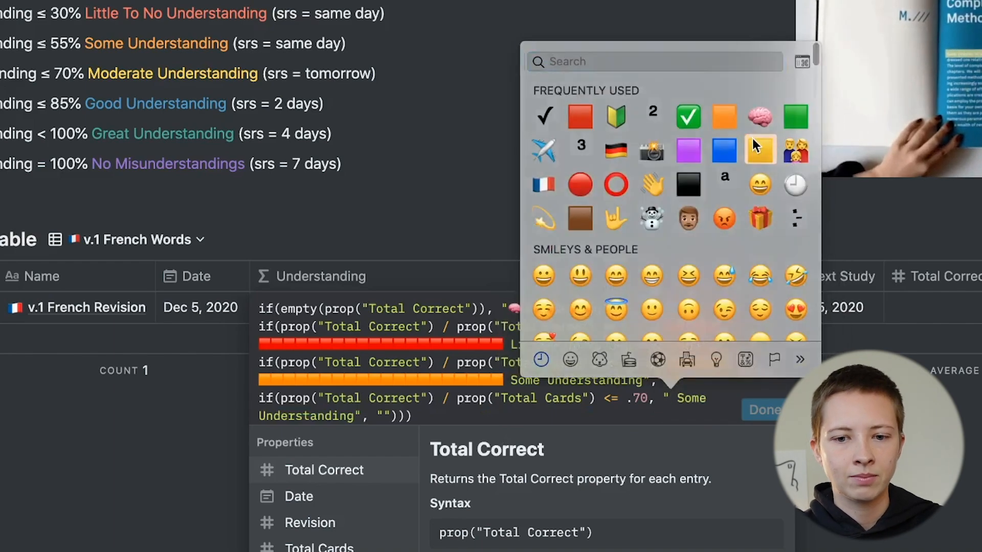
left_click(759, 147)
key("shift+Left")
key("super+c")
key("super+v")
key("super+v")
key("super+v")
key("super+v")
key("super+v")
key("super+v")
key("super+v")
key("super+v")
key("super+v")
key("super+v")
key("super+v")
key("super+v")
key("super+v")
key("super+v")
key("super+v")
key("super+v")
key("super+v")
key("super+v")
key("super+v")
key("super+v")
key("super+v")
key("super+v")
key("super+v")
key("super+v")
key("super+v")
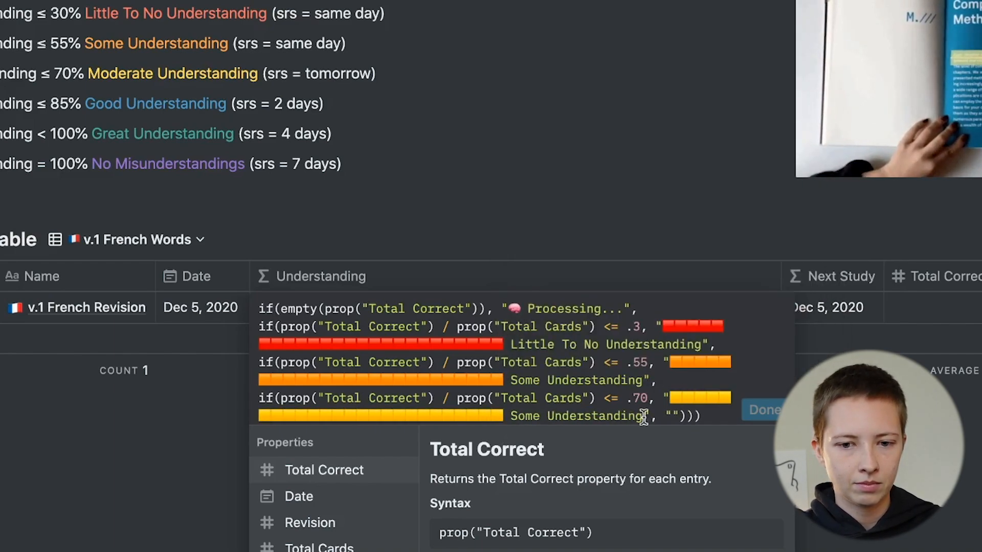
Change the label after the yellow bar to "Moderate Understanding", close the nested if, and apply the formula
left_click_drag(643, 416, 513, 414)
type("Moders")
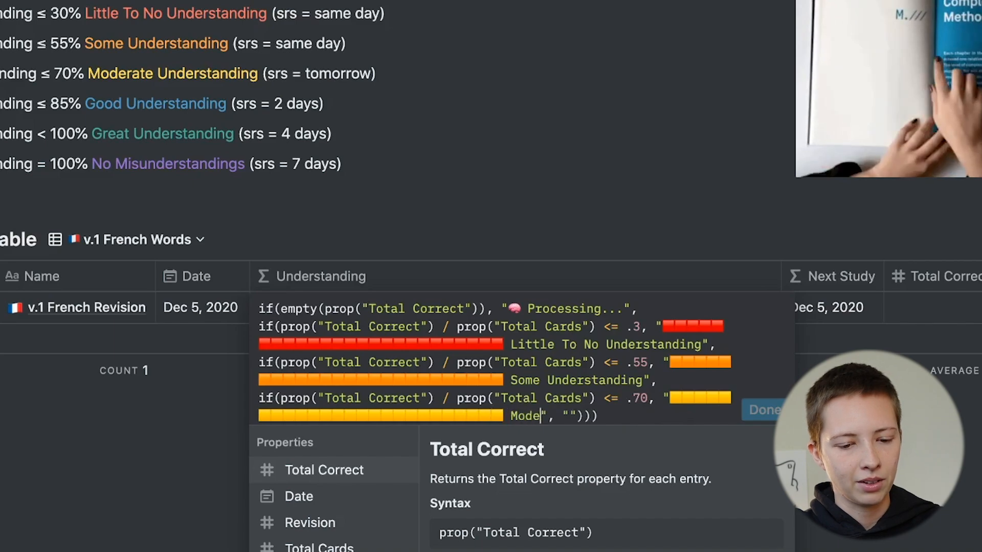
type("te Understanding")
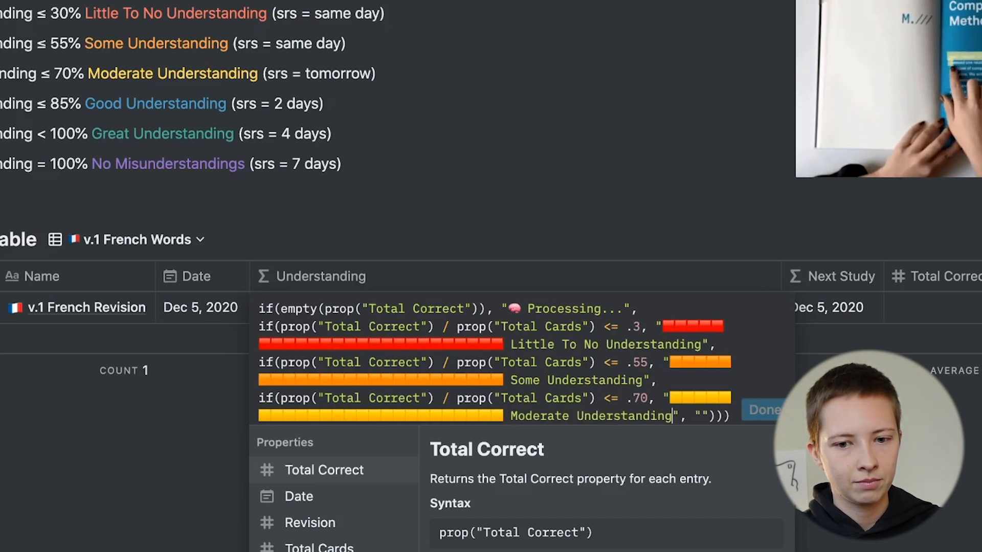
type("))")
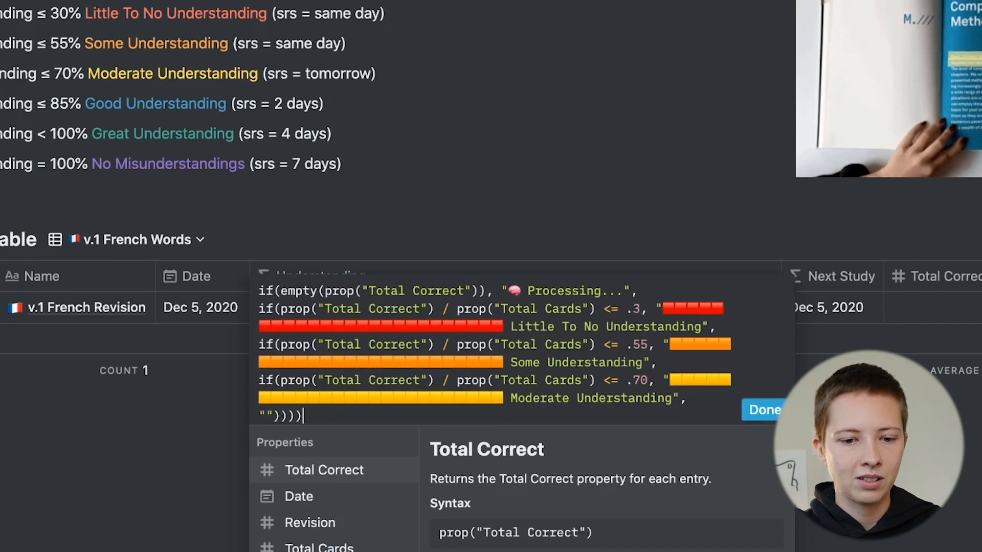
left_click(762, 409)
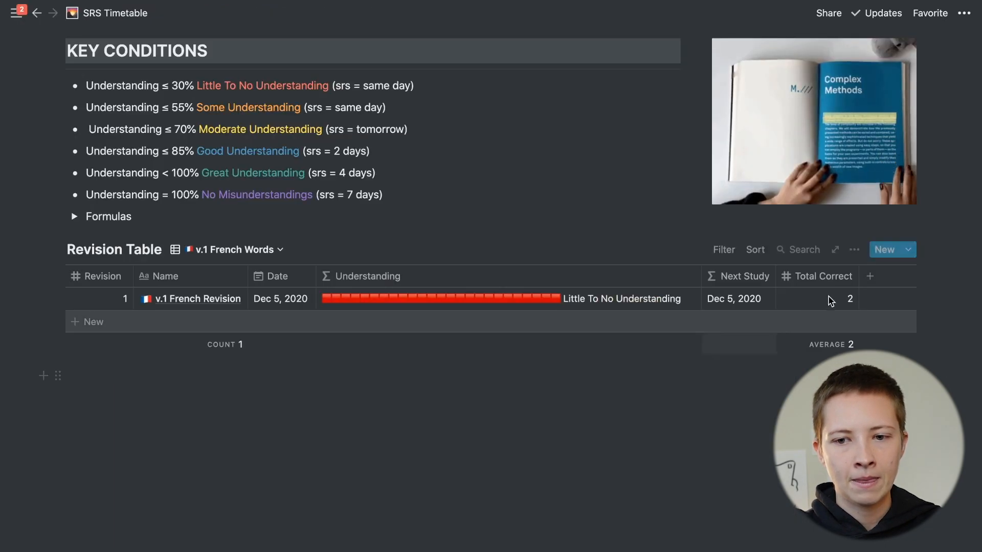
Set the v.1 French Revision entry's Total Correct to 16
left_click(956, 302)
key("BackSpace")
type("16")
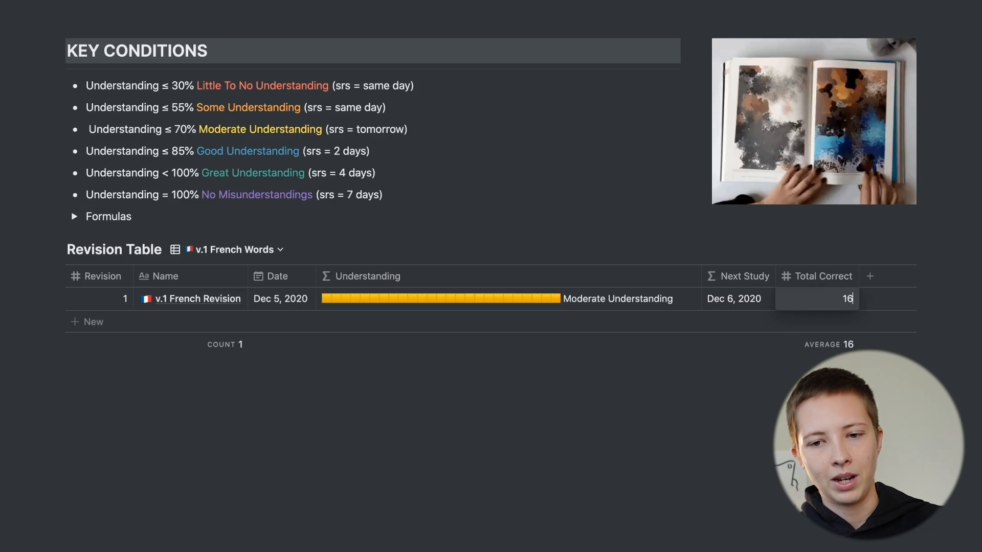
left_click(615, 410)
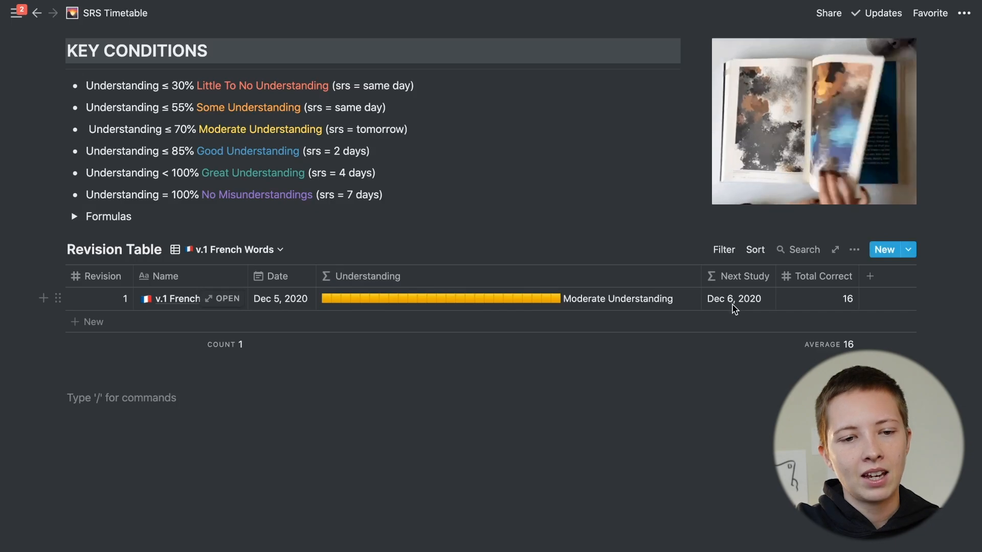
left_click(619, 292)
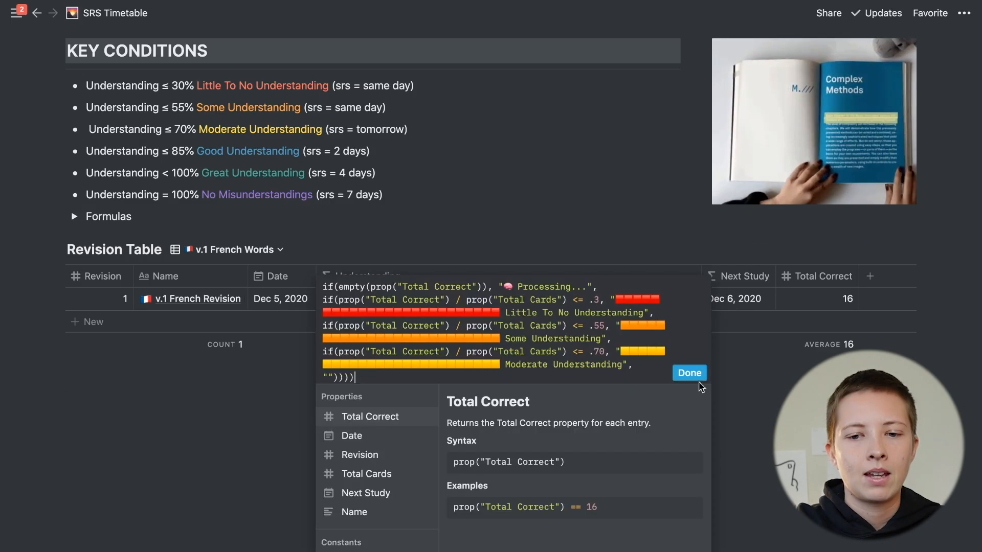
left_click(689, 377)
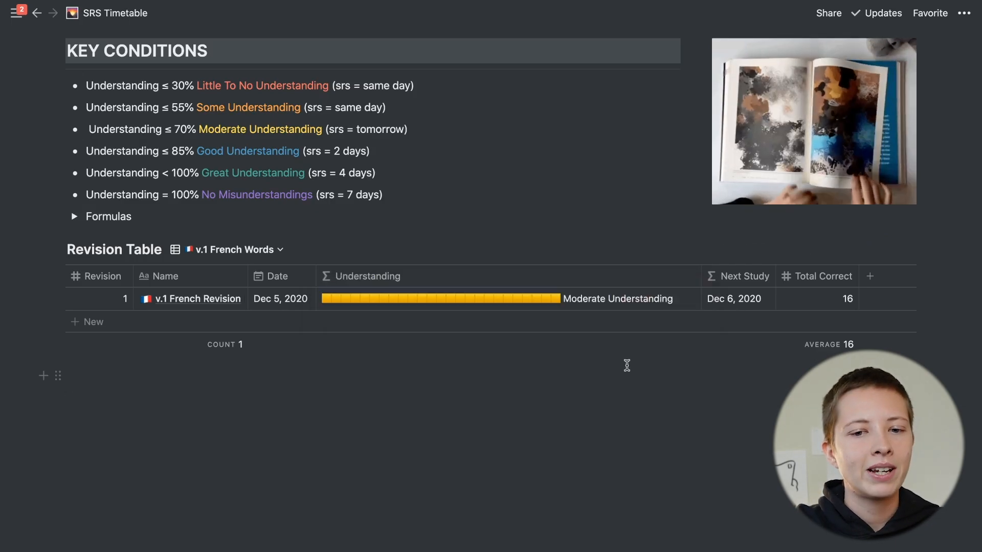
Duplicate the <= .70 if clause directly after itself in the Understanding formula and add the matching closing parenthesis
left_click(473, 302)
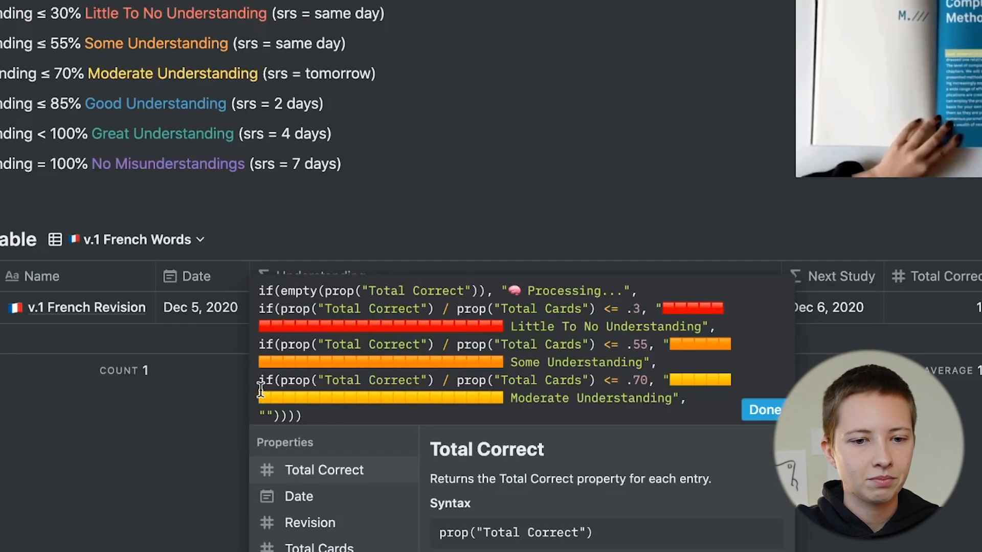
left_click_drag(323, 353, 627, 363)
key("super+c")
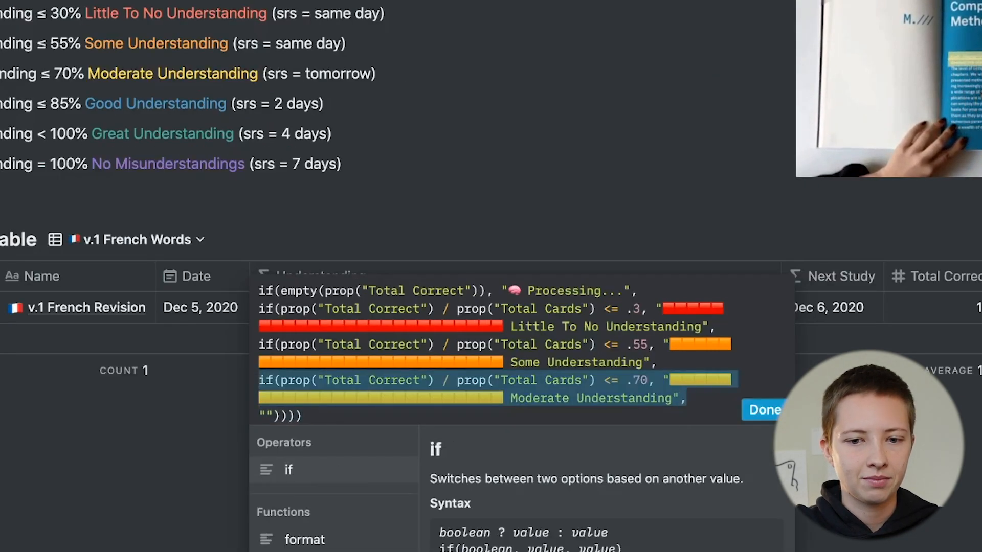
left_click(688, 397)
key("super+v")
type(")")
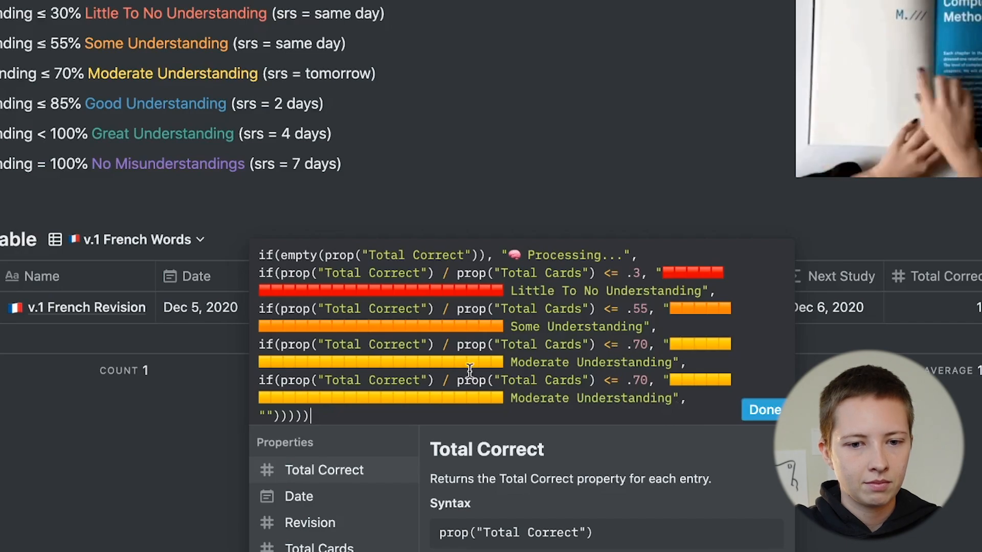
Set the threshold of the last duplicated if clause to .85
left_click(641, 381)
key("BackSpace")
key("Right")
key("BackSpace")
type("85")
Replace the yellow bar in the <= .85 clause with a bar of blue squares and change its label to "Good Understanding"
left_click_drag(670, 380, 504, 399)
key("BackSpace")
key("ctrl+super+space")
left_click(749, 147)
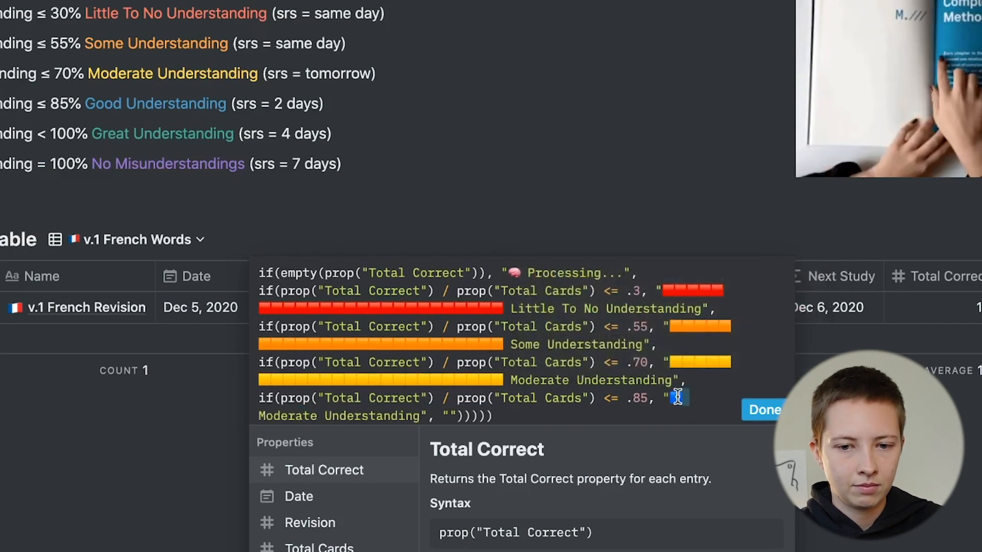
key("super+v")
key("super+v")
key("super+v")
key("super+v")
key("super+v")
key("super+v")
key("super+v")
key("super+v")
key("super+v")
key("super+v")
key("super+v")
key("super+v")
key("super+v")
key("super+v")
key("super+v")
key("super+v")
key("super+v")
key("super+v")
key("super+v")
key("super+v")
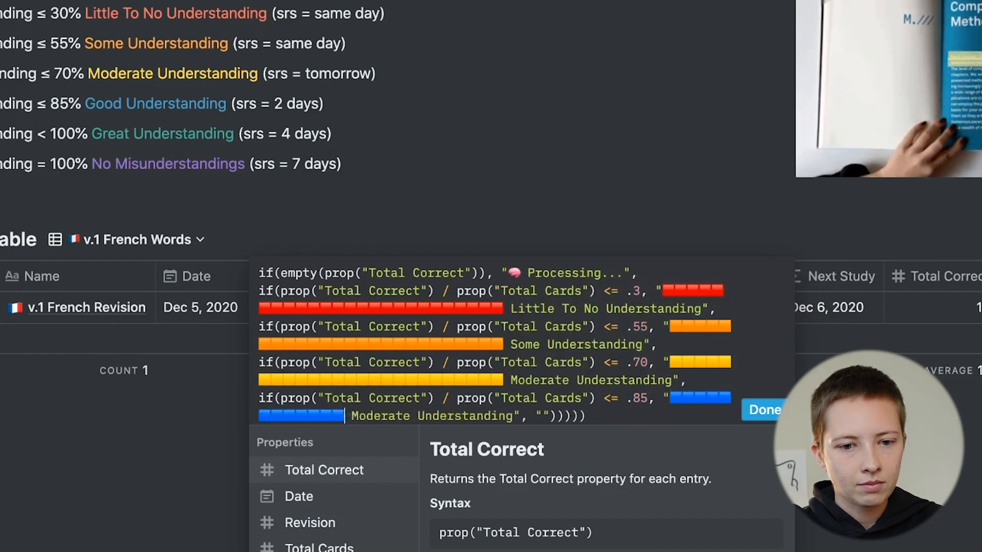
left_click_drag(510, 399, 561, 400)
type("Good")
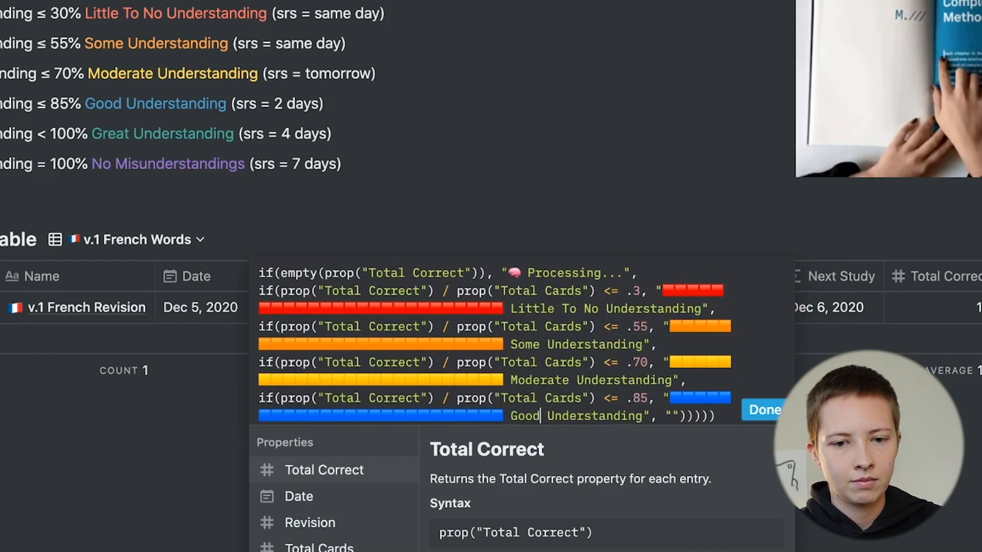
Duplicate the <= .85 clause after itself, setting the copy's condition to < 1 and its label to "Great Understanding"
left_click_drag(665, 416, 247, 403)
key("super+c")
left_click(666, 416)
key("super+v")
key("BackSpace")
key("BackSpace")
key("BackSpace")
key("BackSpace")
key("BackSpace")
type("1")
double_click(501, 416)
type("Great")
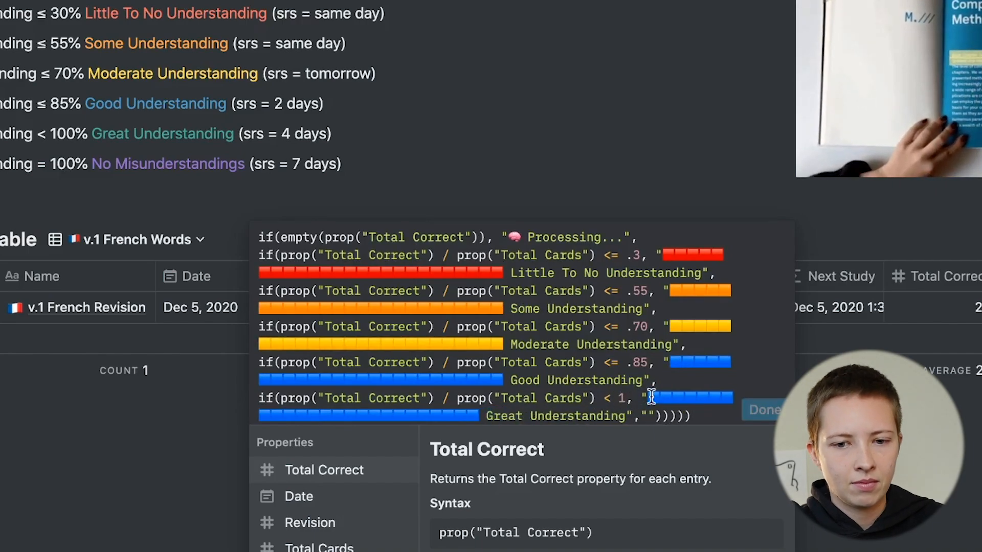
Replace the blue bar in the < 1 clause with a bar of green squares
left_click_drag(648, 397, 482, 415)
key("BackSpace")
key("ctrl+super+space")
scroll(555, 178, "up", 15)
left_click(700, 120)
key("super+v")
key("super+v")
key("super+v")
key("super+v")
key("super+v")
key("super+v")
key("super+v")
key("super+v")
key("super+v")
key("super+v")
key("super+v")
key("super+v")
key("super+v")
key("super+v")
key("super+v")
key("super+v")
key("super+v")
key("super+v")
key("super+v")
key("super+v")
key("BackSpace")
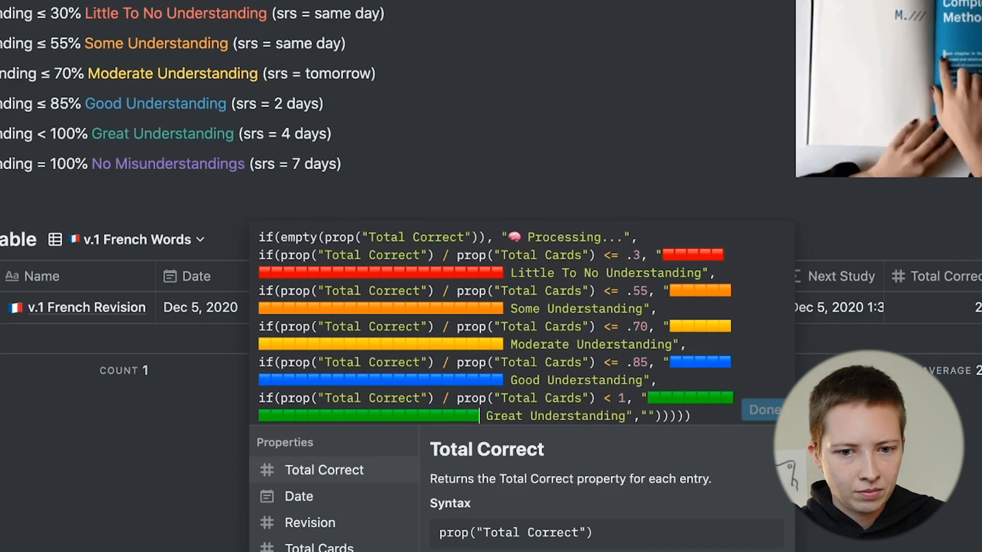
Duplicate the < 1 clause directly after itself in the Understanding formula and add the matching closing parenthesis
left_click_drag(258, 398, 640, 417)
key("super+c")
left_click(640, 417)
key("super+v")
left_click(480, 418)
type(")")
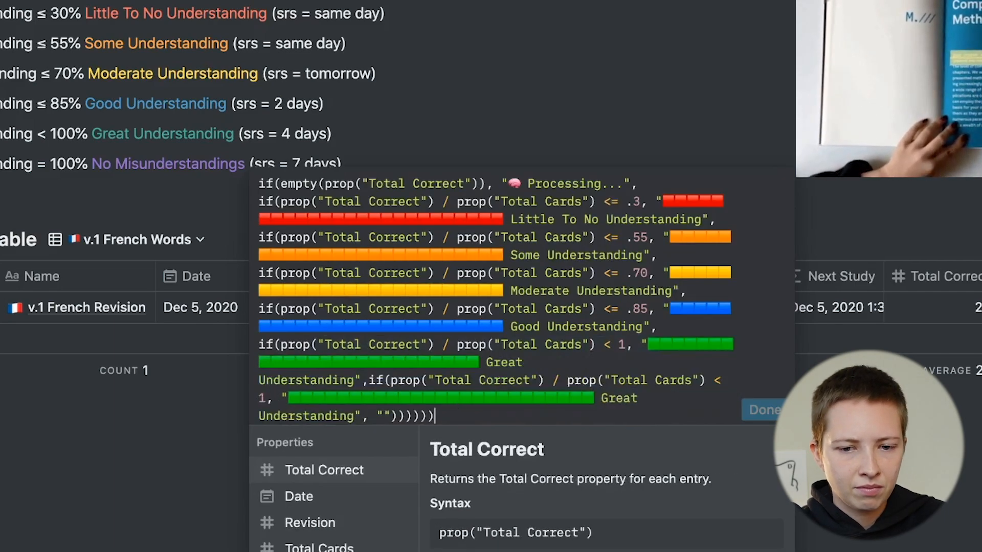
Put the duplicated Great Understanding clause on its own line and change its condition to == 1
left_click(368, 381)
left_click(614, 398)
key("BackSpace")
type("==")
Replace the green bar in the == 1 clause with a bar of purple squares
left_click_drag(655, 400, 491, 414)
key("BackSpace")
key("ctrl+super+space")
left_click(746, 114)
key("super+v")
key("super+v")
key("super+v")
key("super+v")
key("super+v")
key("super+v")
key("super+v")
key("super+v")
key("super+v")
key("super+v")
key("super+v")
key("super+v")
key("super+v")
key("super+v")
key("super+v")
key("super+v")
key("super+v")
key("super+v")
key("super+v")
key("super+v")
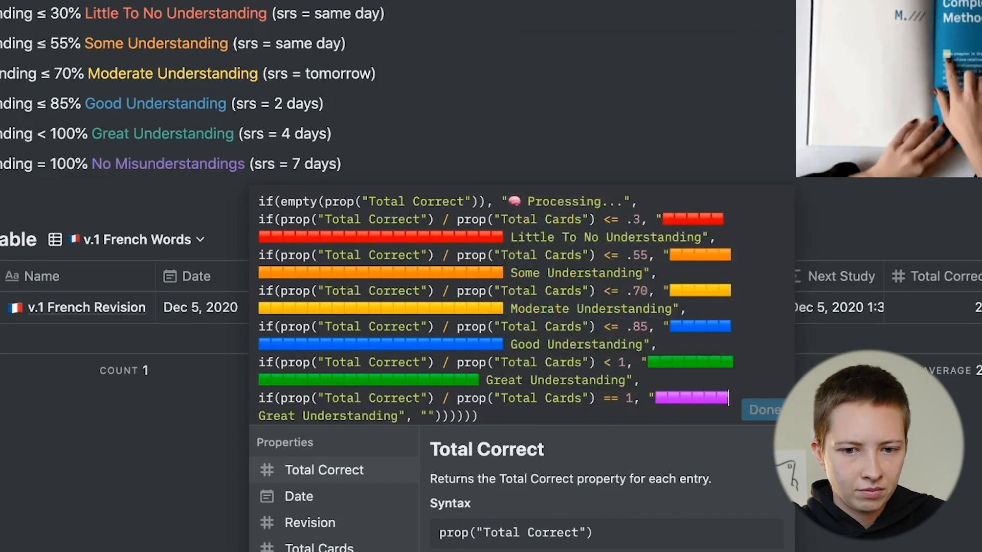
Change the label after the purple bar to "No Misunderstandings" and apply the Understanding formula
left_click_drag(534, 414, 492, 417)
type("No Mis")
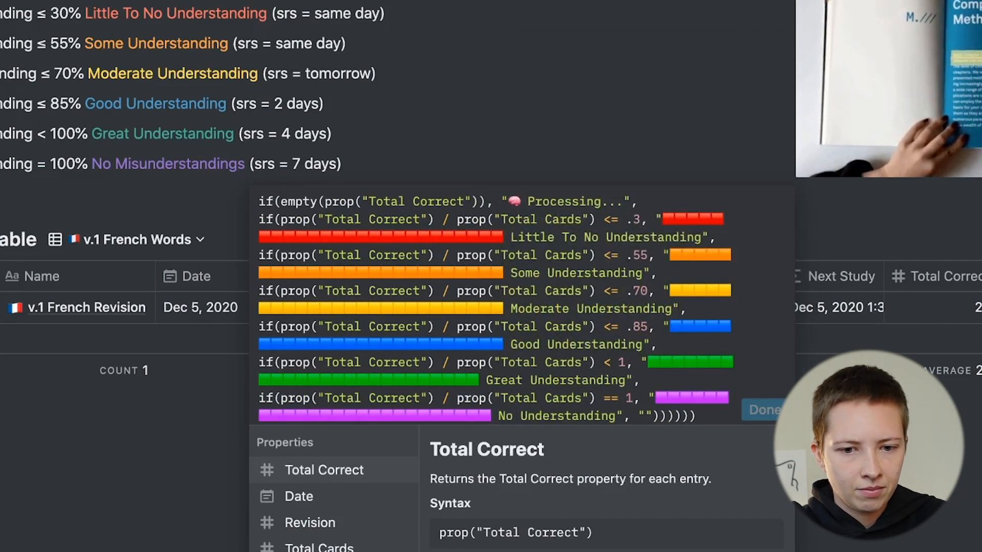
left_click(557, 416)
key("BackSpace")
key("BackSpace")
type("u")
left_click(640, 416)
type("s")
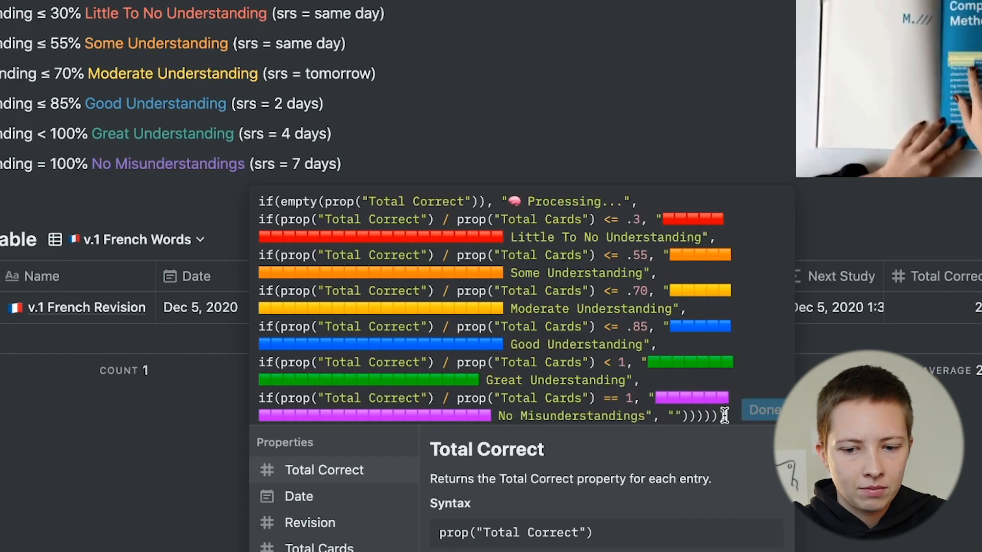
left_click(766, 410)
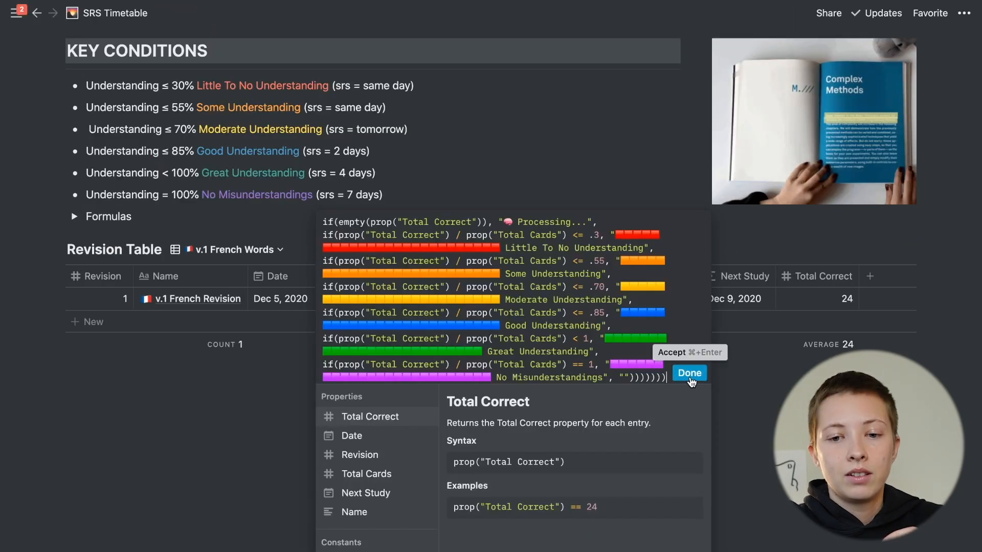
left_click(766, 413)
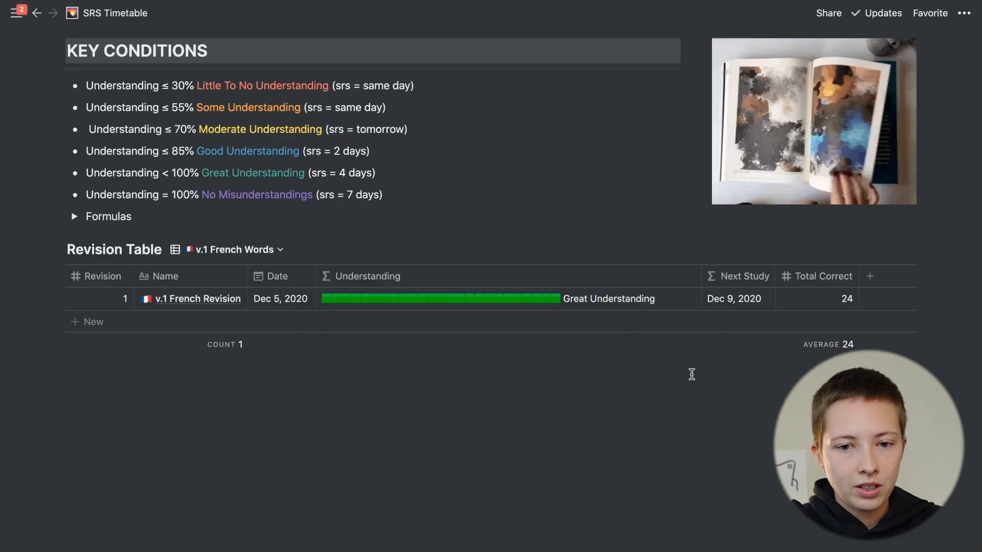
Try Total Correct values of 18 and 20 on the v.1 French Revision entry to test the Understanding formula
left_click(602, 301)
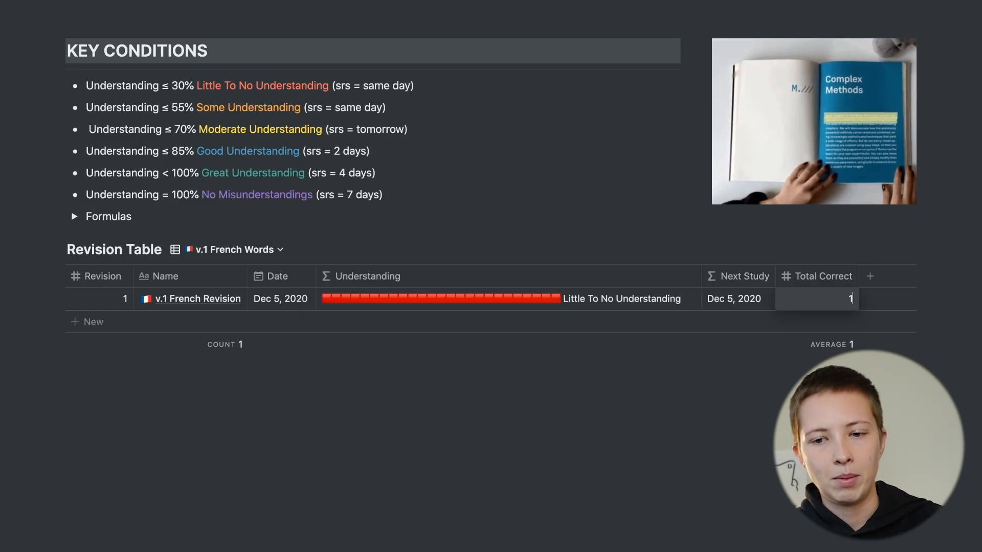
type("6")
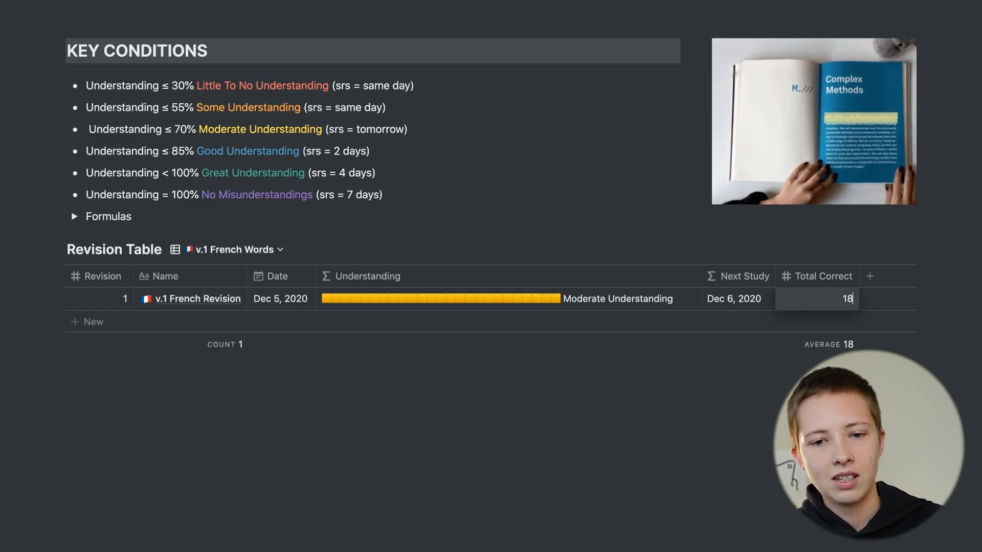
key("BackSpace")
key("BackSpace")
type("20")
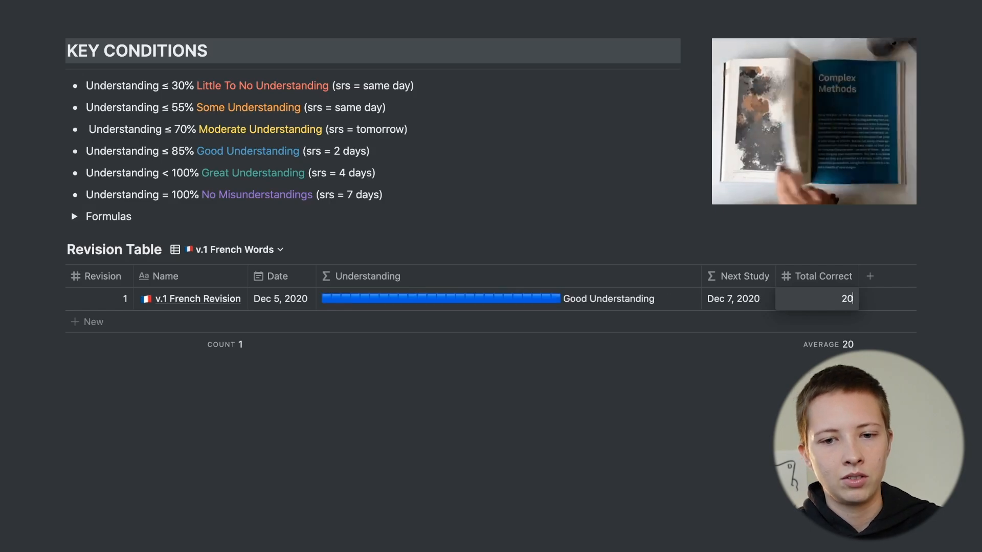
Set the v.1 French Revision entry's Total Correct to 28
key("BackSpace")
key("BackSpace")
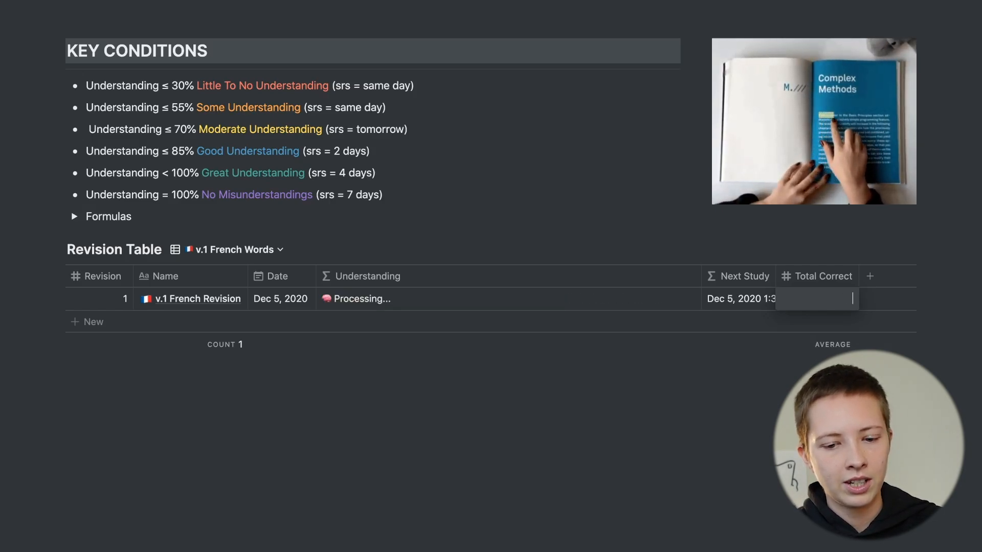
type("27")
key("BackSpace")
key("BackSpace")
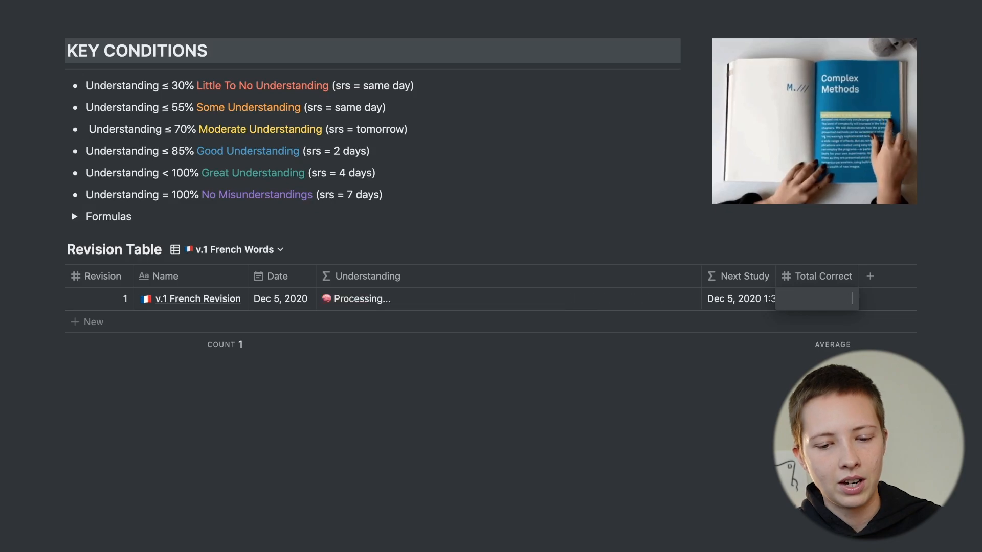
type("28")
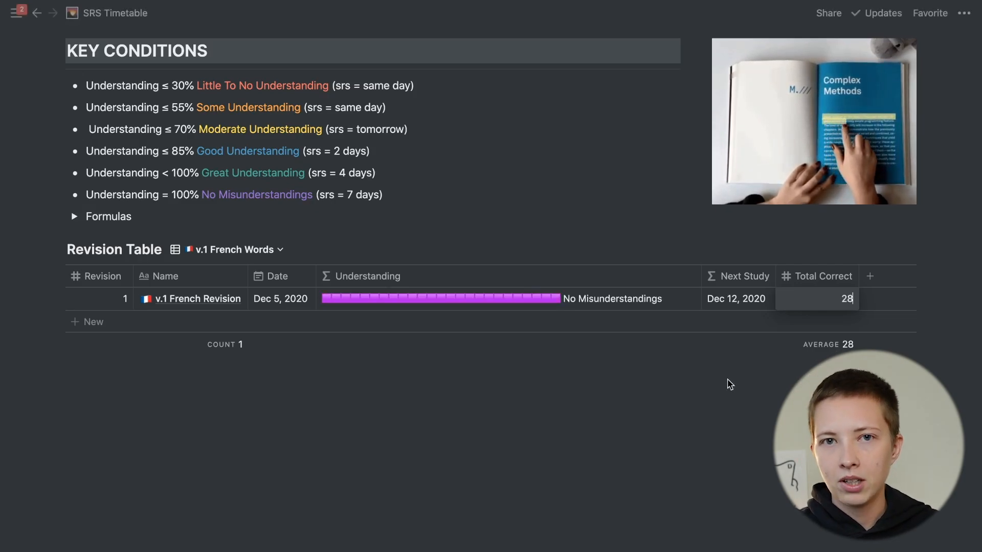
left_click(704, 384)
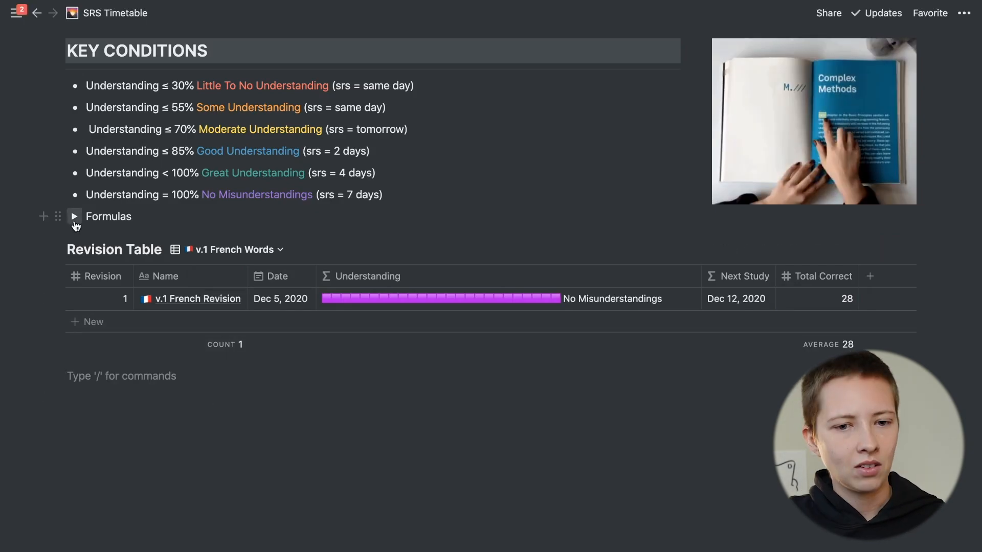
Expand the Formulas toggle and move the linked Revision Table calendar out of it, above the v.1 French Words table
left_click(75, 225)
scroll(75, 215, "down", 7)
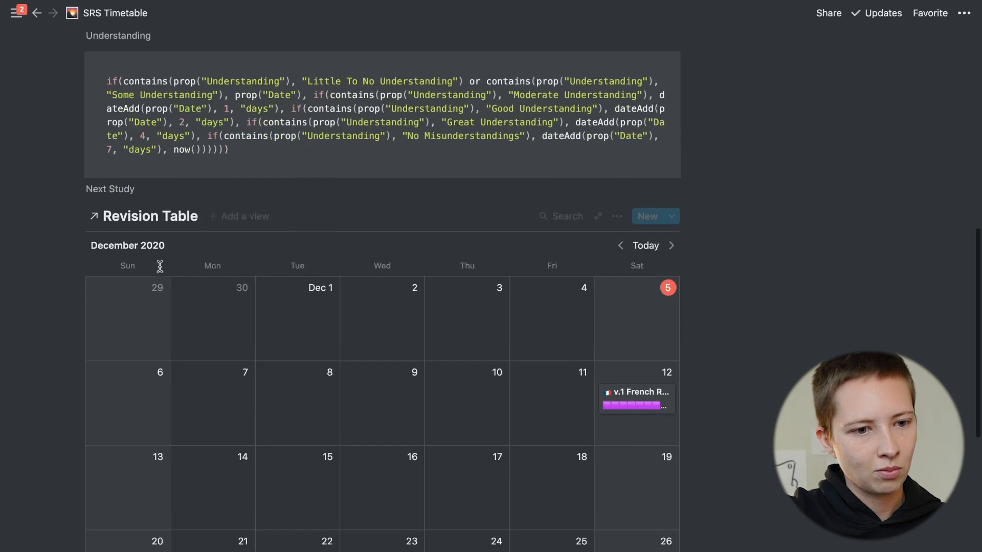
scroll(75, 207, "down", 2)
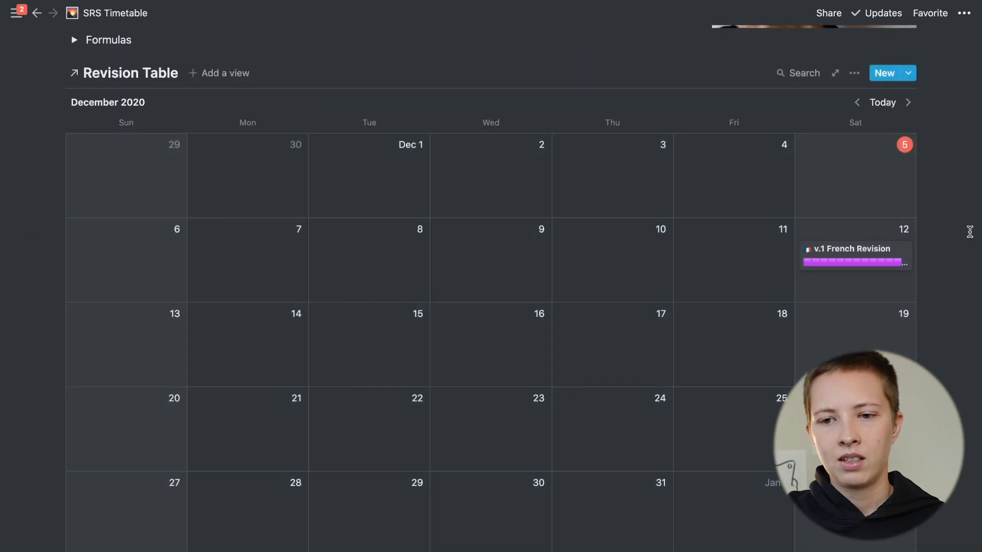
Examine the December 2020 calendar alongside the Revision Table, comparing the v.1 French Revision card's date with its Next Study value
scroll(969, 231, "down", 5)
scroll(969, 231, "up", 5)
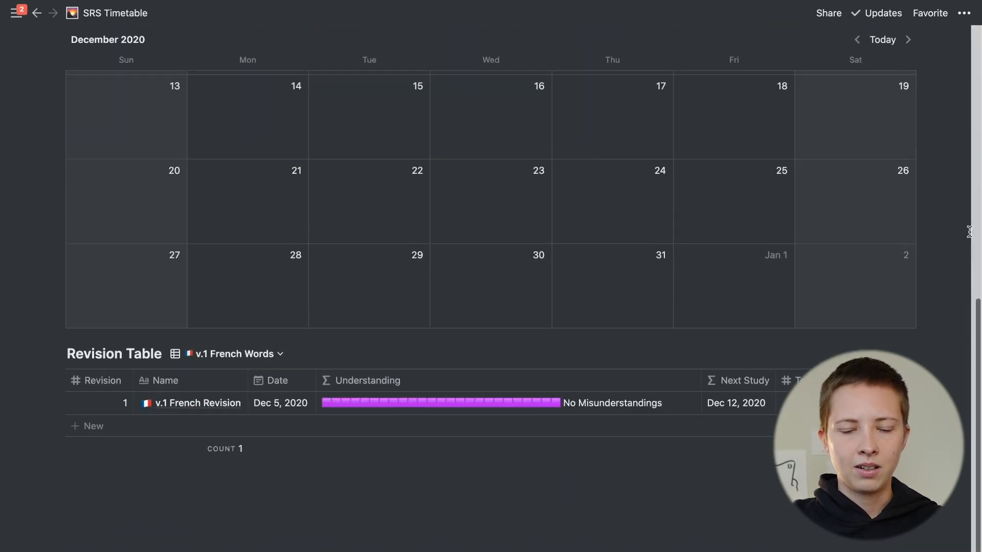
scroll(438, 373, "down", 2)
scroll(438, 373, "up", 5)
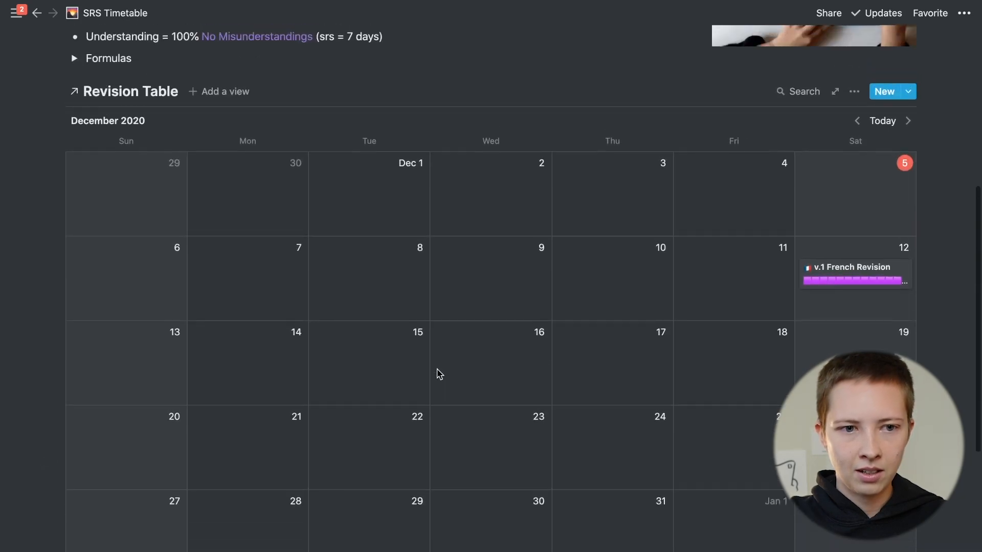
scroll(416, 317, "down", 5)
scroll(417, 317, "up", 2)
scroll(421, 319, "up", 2)
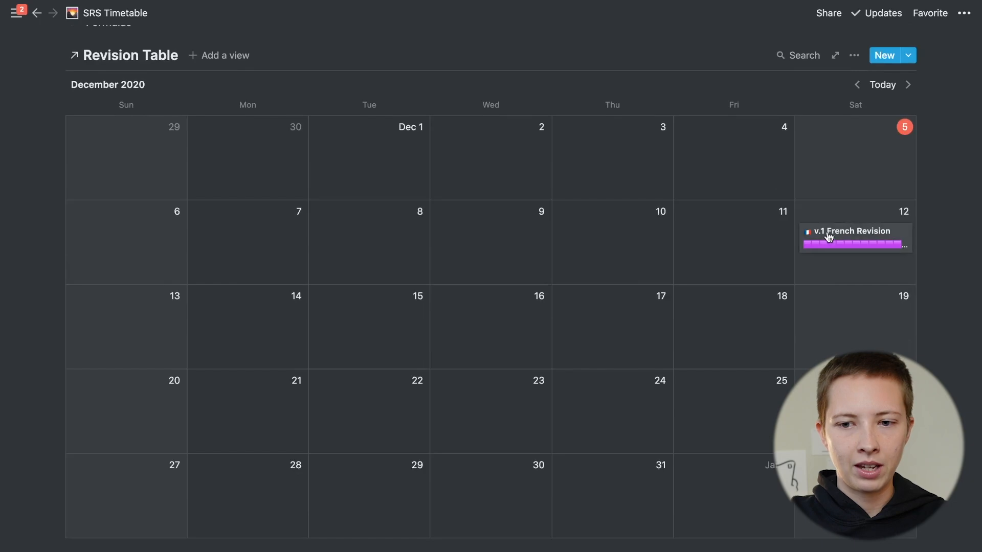
scroll(826, 237, "down", 3)
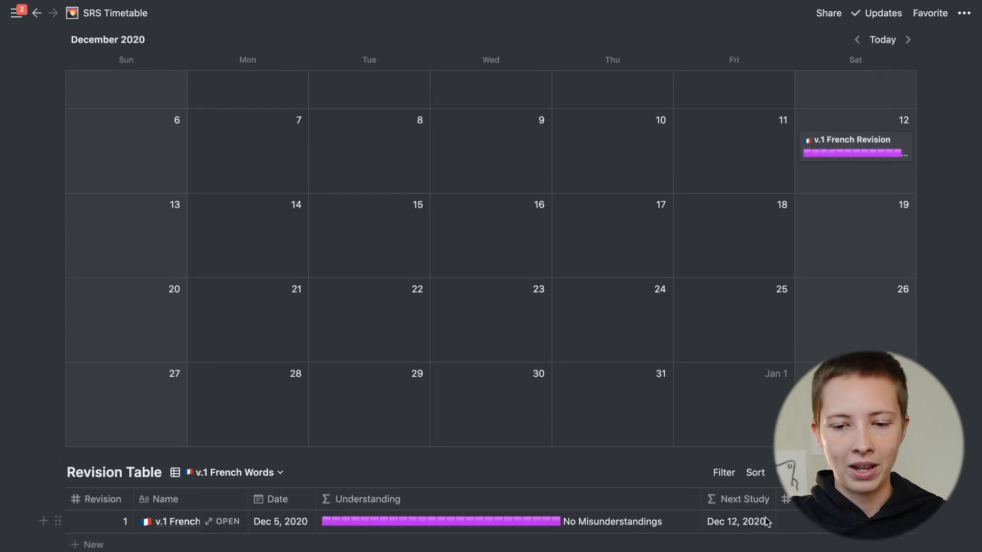
scroll(744, 531, "up", 10)
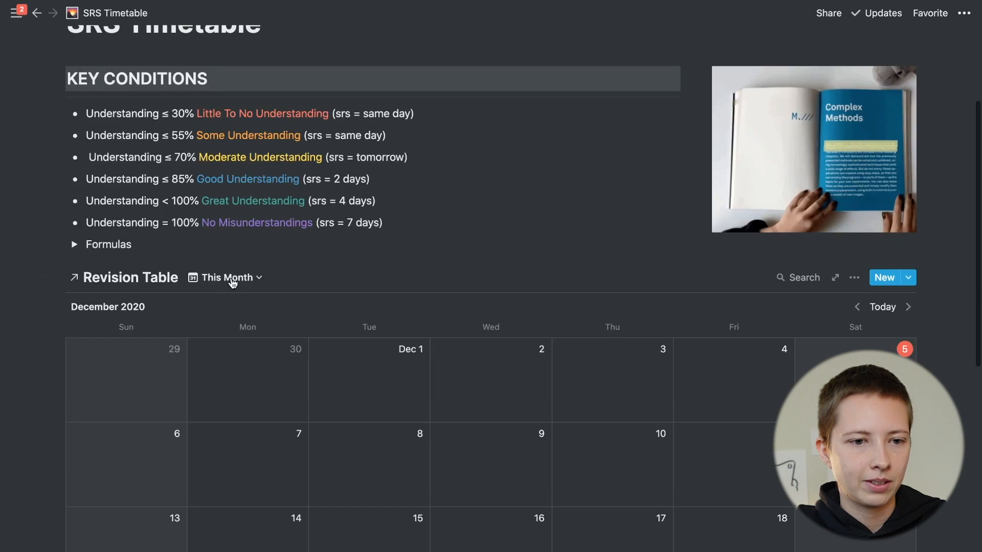
scroll(233, 283, "down", 4)
Open the SRS Template page and examine the French and German revisions on its November 2020 calendar
mouse_move(16, 12)
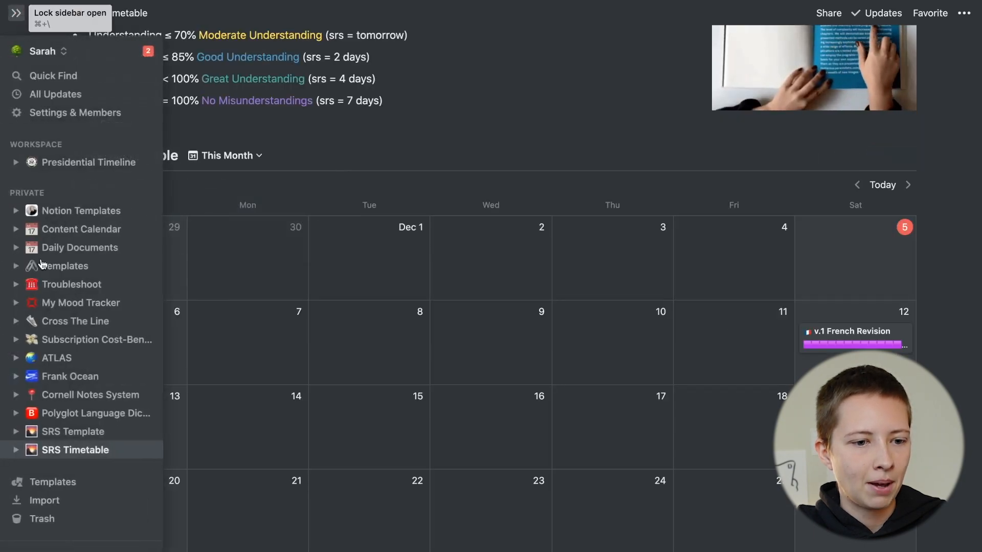
left_click(76, 431)
scroll(327, 419, "down", 5)
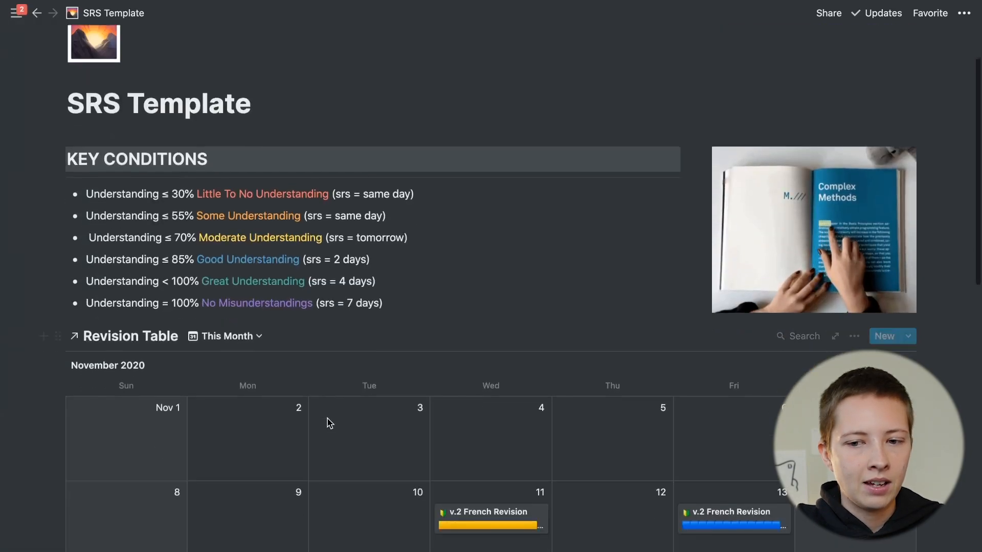
scroll(329, 423, "down", 3)
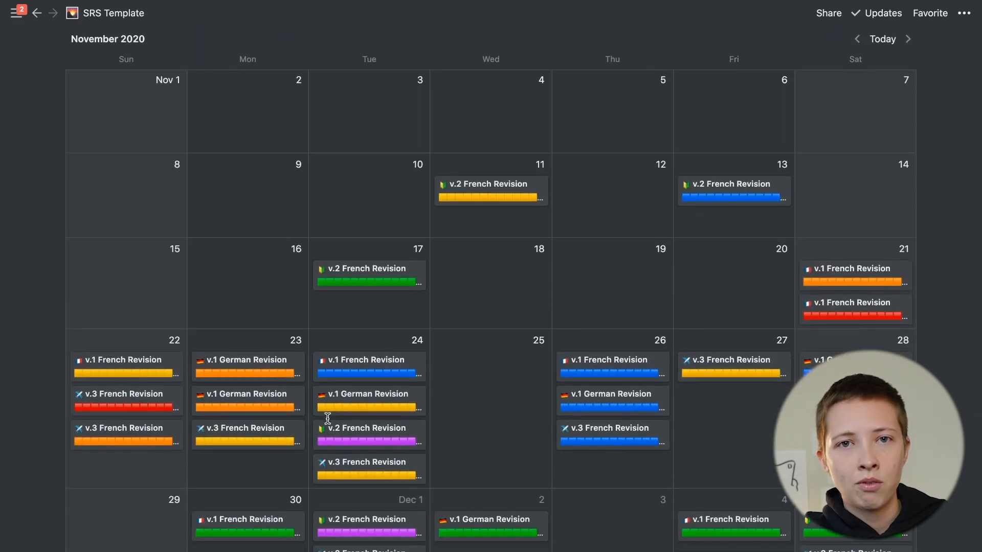